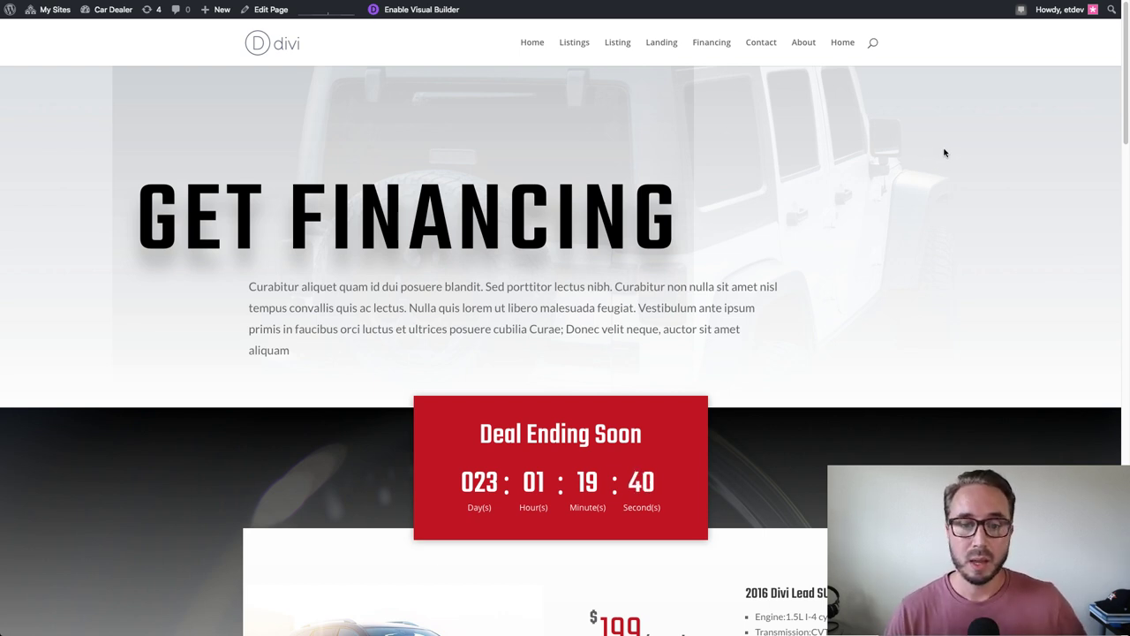
Examine the limited-time deal section on the Get Financing page, including the countdown timer, vehicle pricing and specifications
{"action": "scroll", "coordinate": [874, 182], "scroll_direction": "down", "scroll_amount": 1}
{"action": "scroll", "coordinate": [874, 182], "scroll_direction": "down", "scroll_amount": 3}
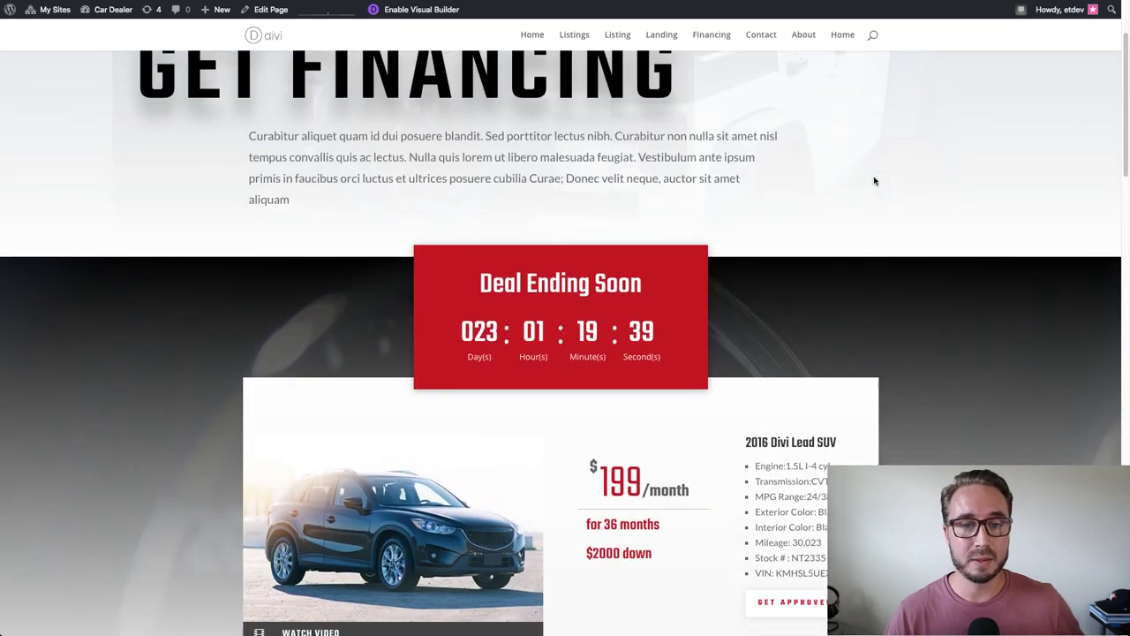
{"action": "scroll", "coordinate": [874, 182], "scroll_direction": "up", "scroll_amount": 2}
{"action": "scroll", "coordinate": [874, 182], "scroll_direction": "down", "scroll_amount": 1}
{"action": "scroll", "coordinate": [874, 181], "scroll_direction": "down", "scroll_amount": 5}
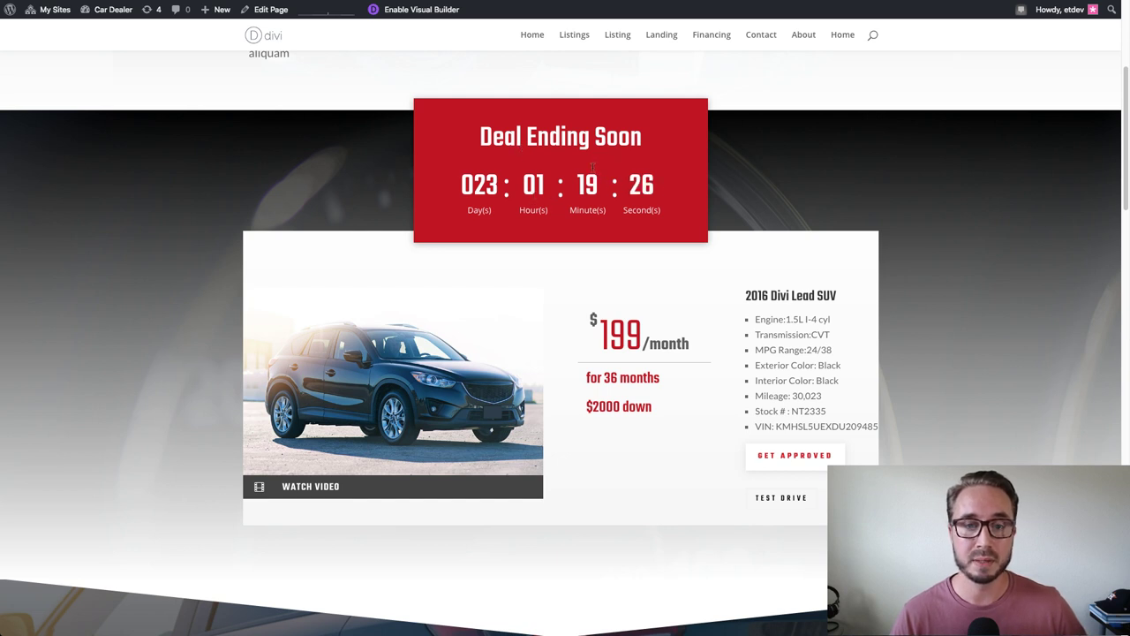
{"action": "scroll", "coordinate": [593, 166], "scroll_direction": "down", "scroll_amount": 1}
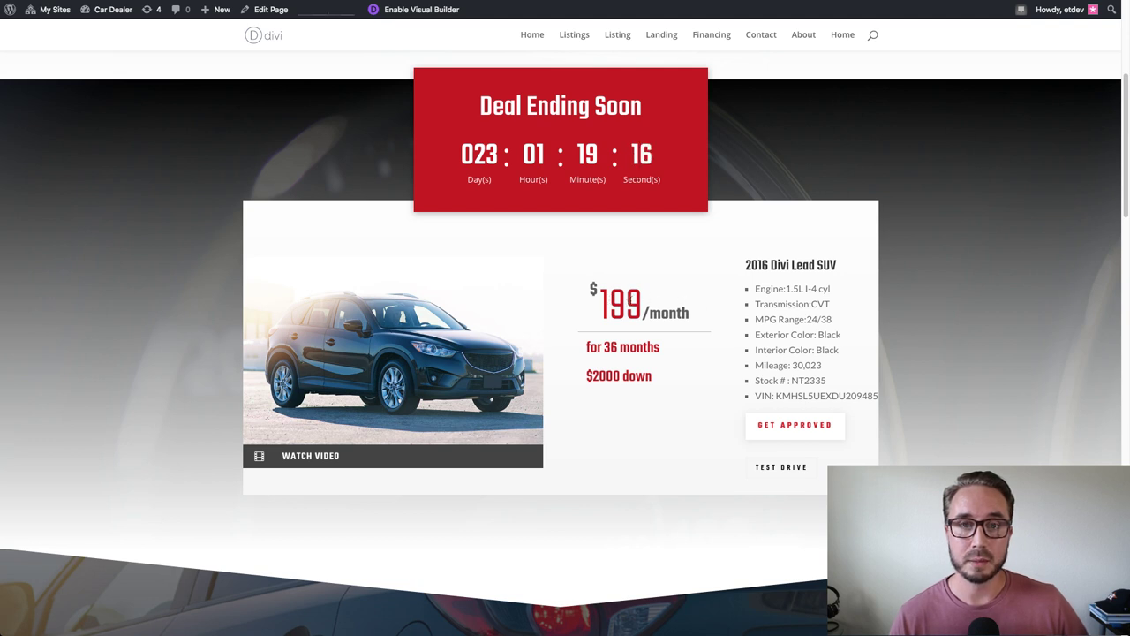
{"action": "scroll", "coordinate": [638, 306], "scroll_direction": "down", "scroll_amount": 2}
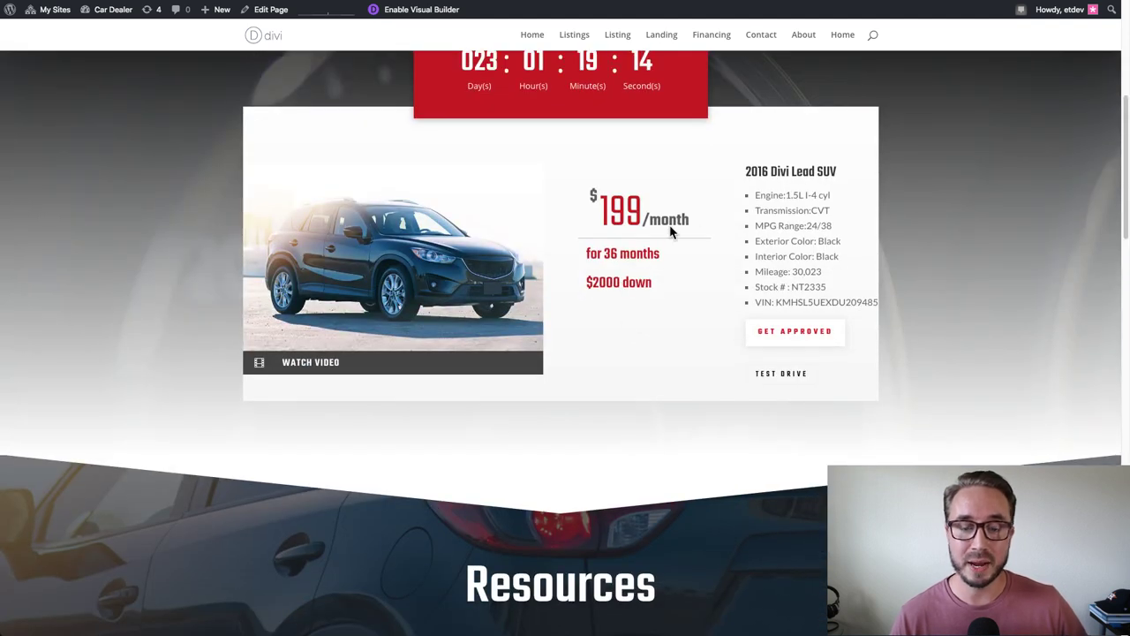
{"action": "scroll", "coordinate": [697, 288], "scroll_direction": "up", "scroll_amount": 1}
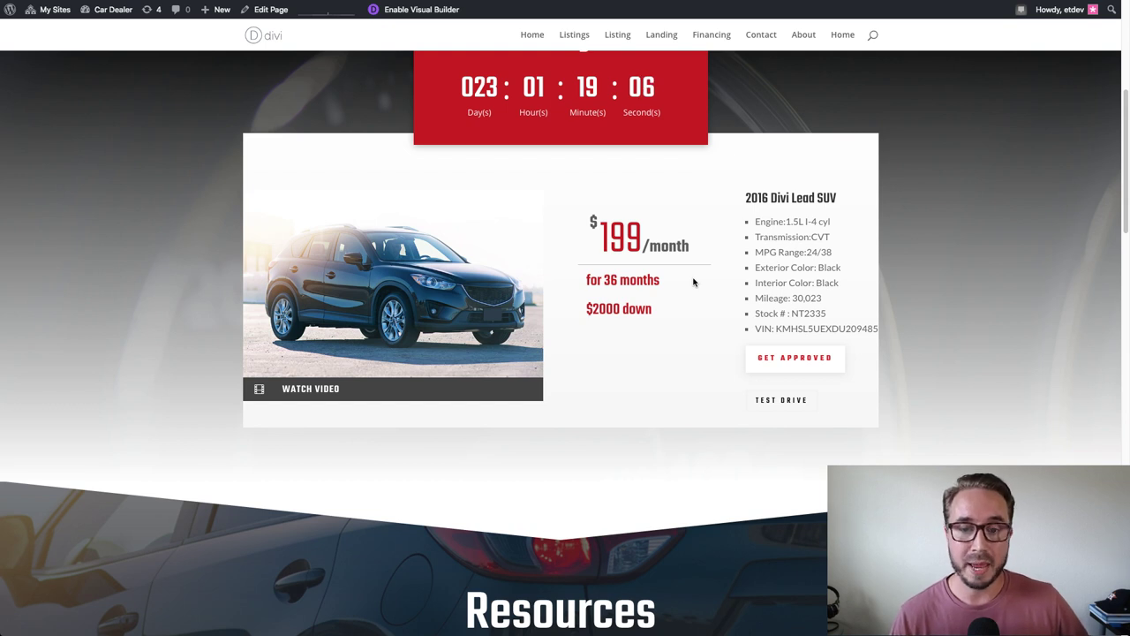
{"action": "scroll", "coordinate": [717, 267], "scroll_direction": "up", "scroll_amount": 1}
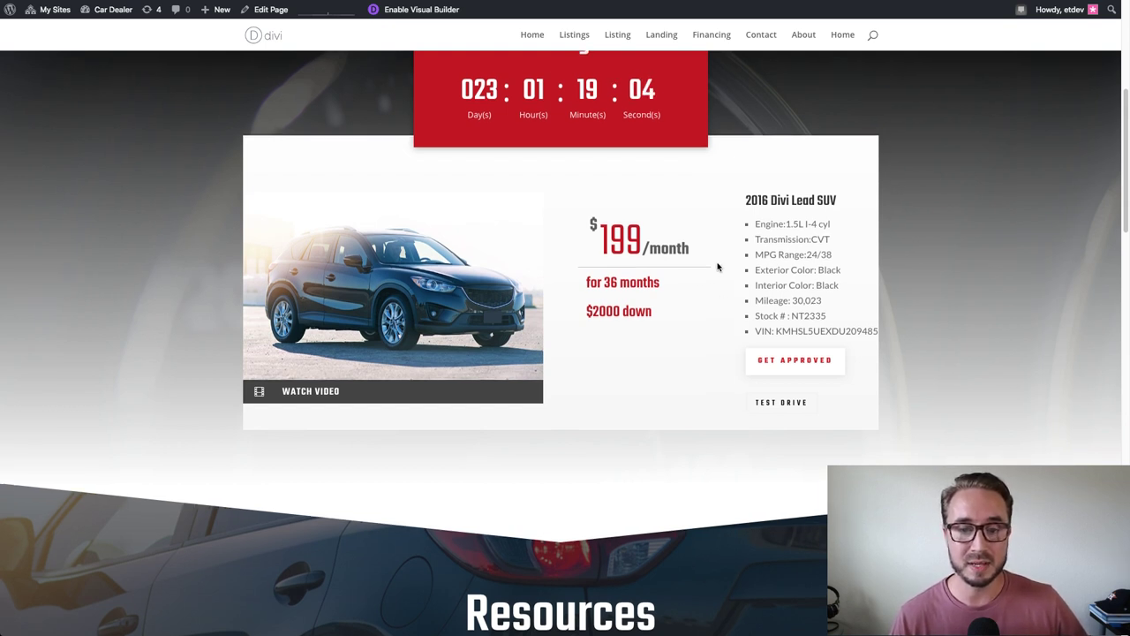
{"action": "scroll", "coordinate": [717, 267], "scroll_direction": "up", "scroll_amount": 2}
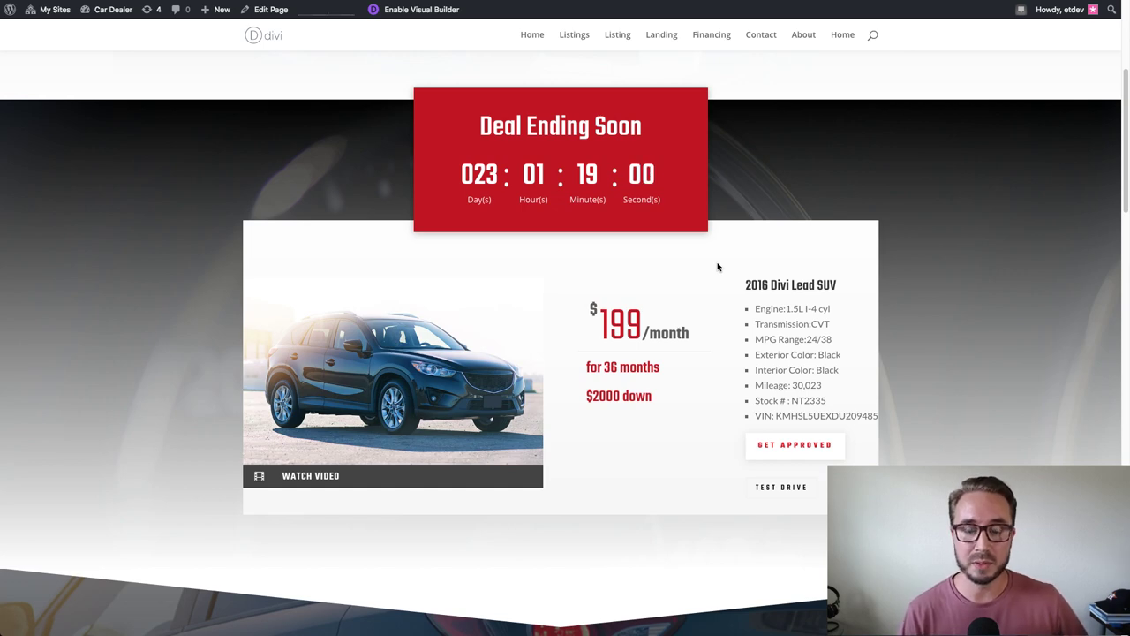
{"action": "scroll", "coordinate": [716, 267], "scroll_direction": "down", "scroll_amount": 7}
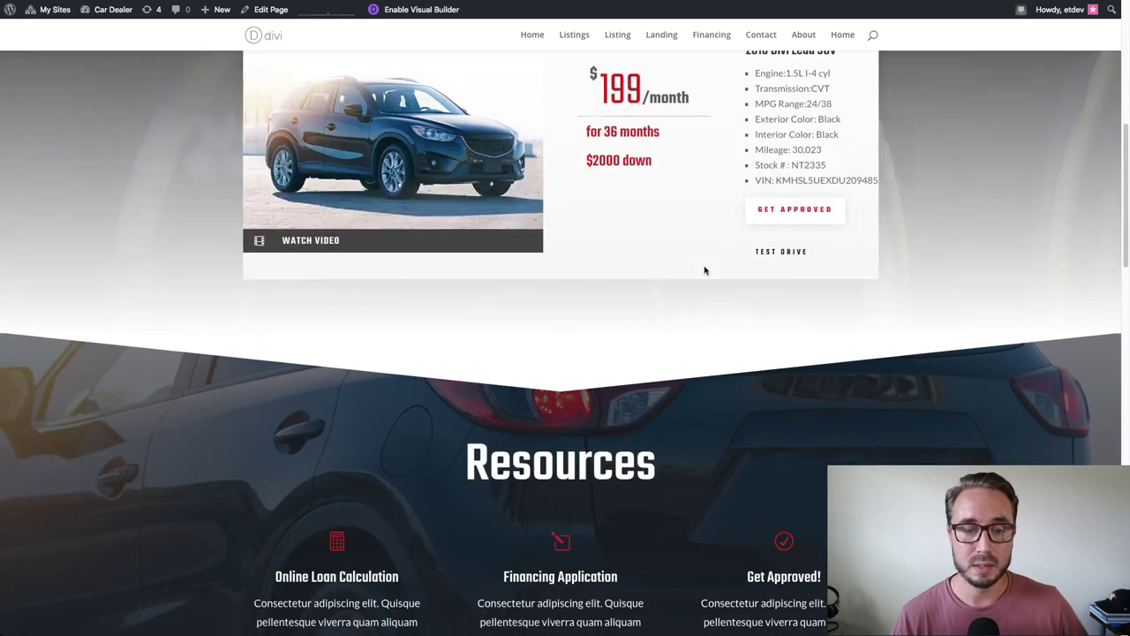
Examine the lease calculator's input and result fields and the contact form beside it on the financing page
{"action": "scroll", "coordinate": [705, 270], "scroll_direction": "down", "scroll_amount": 4}
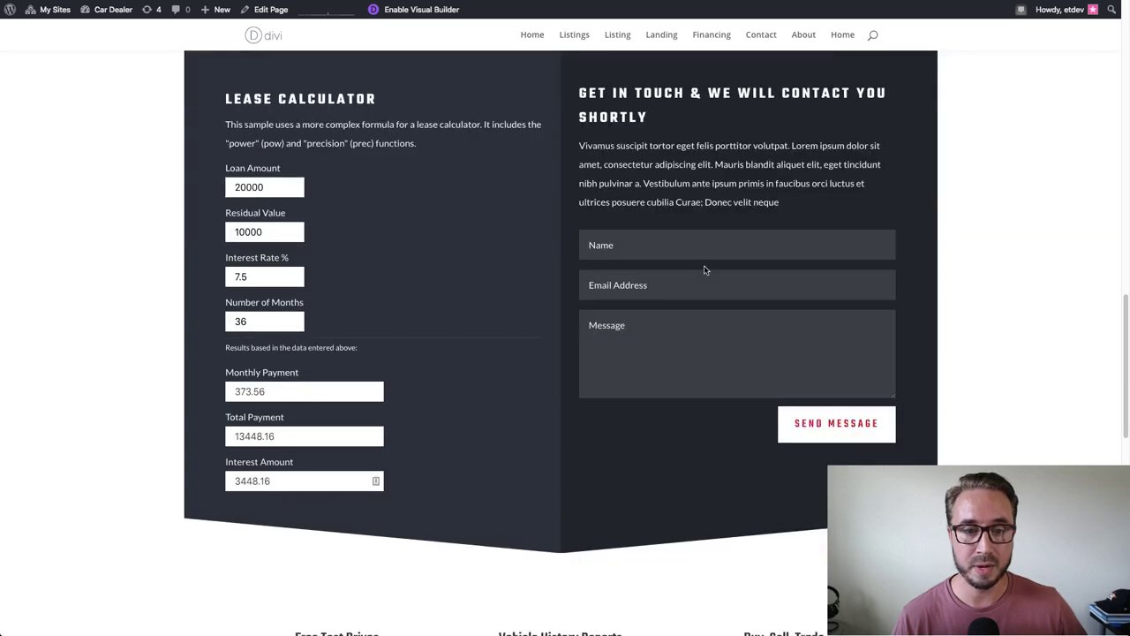
{"action": "scroll", "coordinate": [704, 270], "scroll_direction": "up", "scroll_amount": 1}
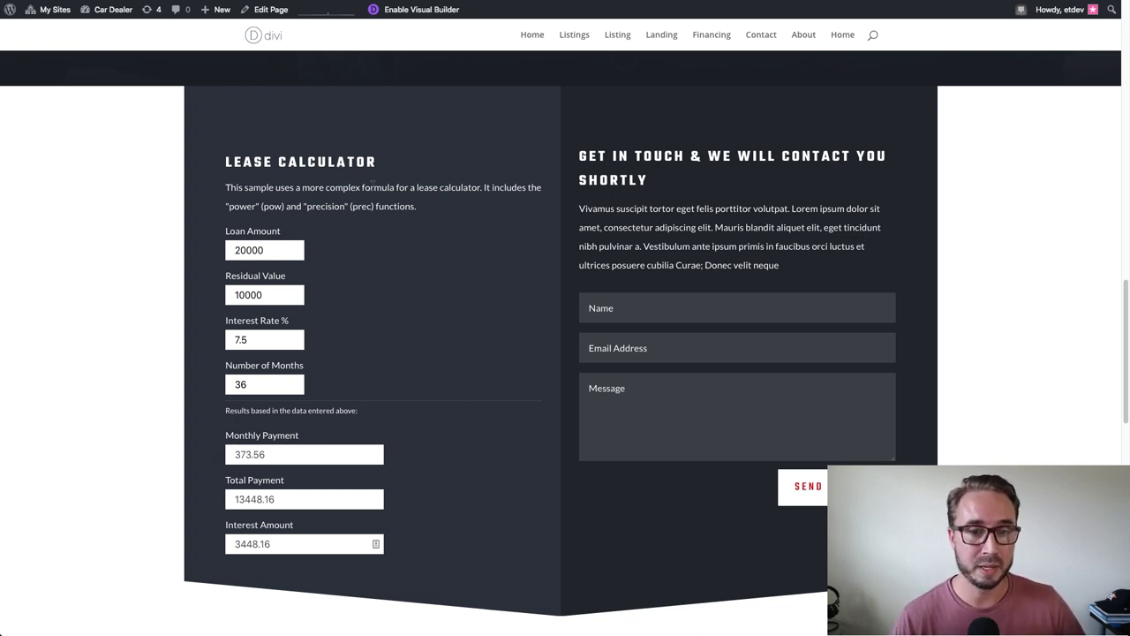
{"action": "scroll", "coordinate": [354, 203], "scroll_direction": "down", "scroll_amount": 1}
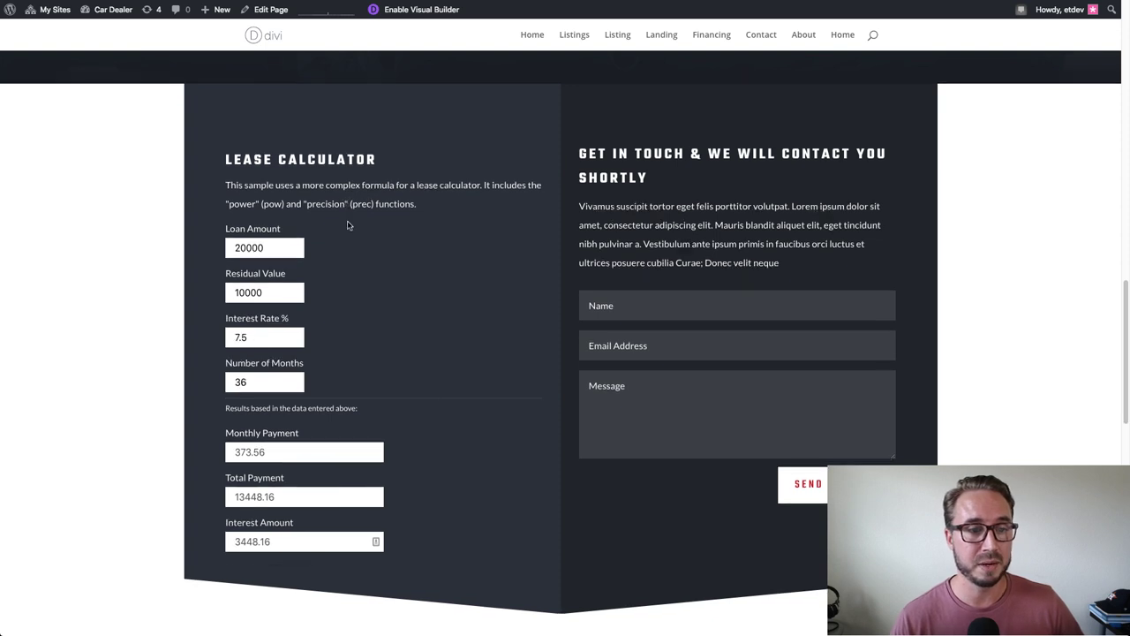
{"action": "left_click", "coordinate": [276, 247]}
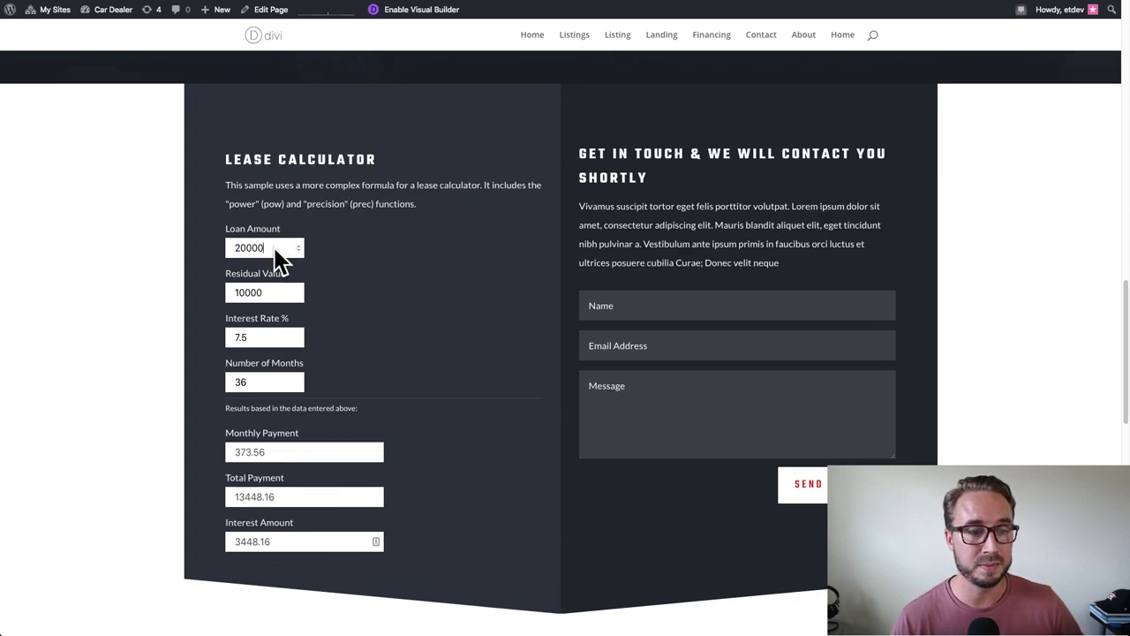
{"action": "scroll", "coordinate": [371, 328], "scroll_direction": "down", "scroll_amount": 2}
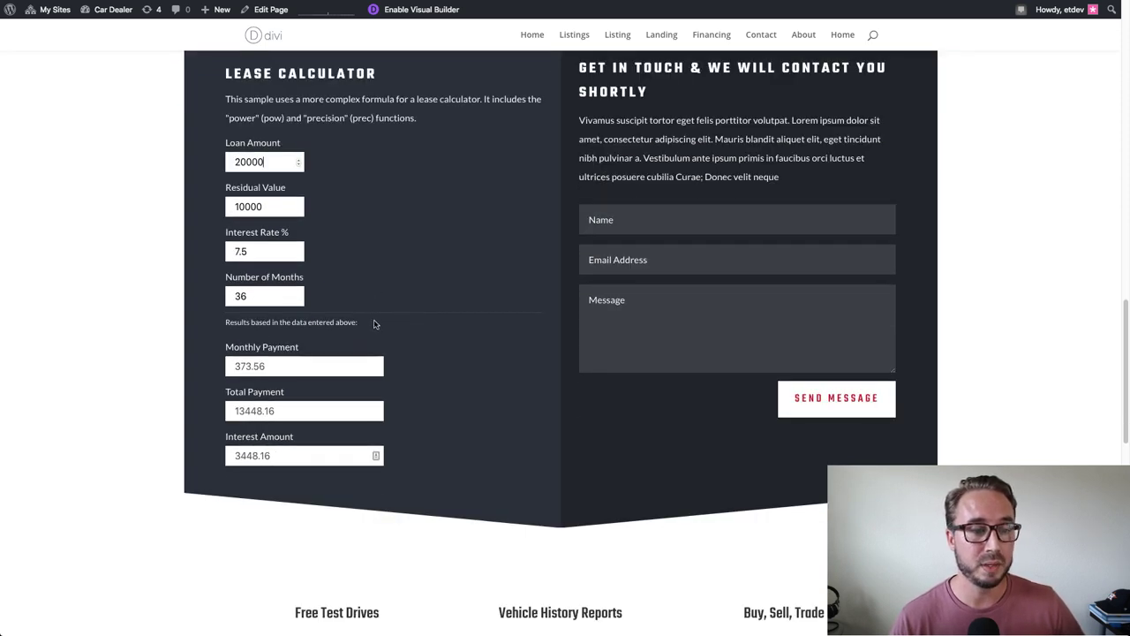
{"action": "scroll", "coordinate": [372, 349], "scroll_direction": "down", "scroll_amount": 2}
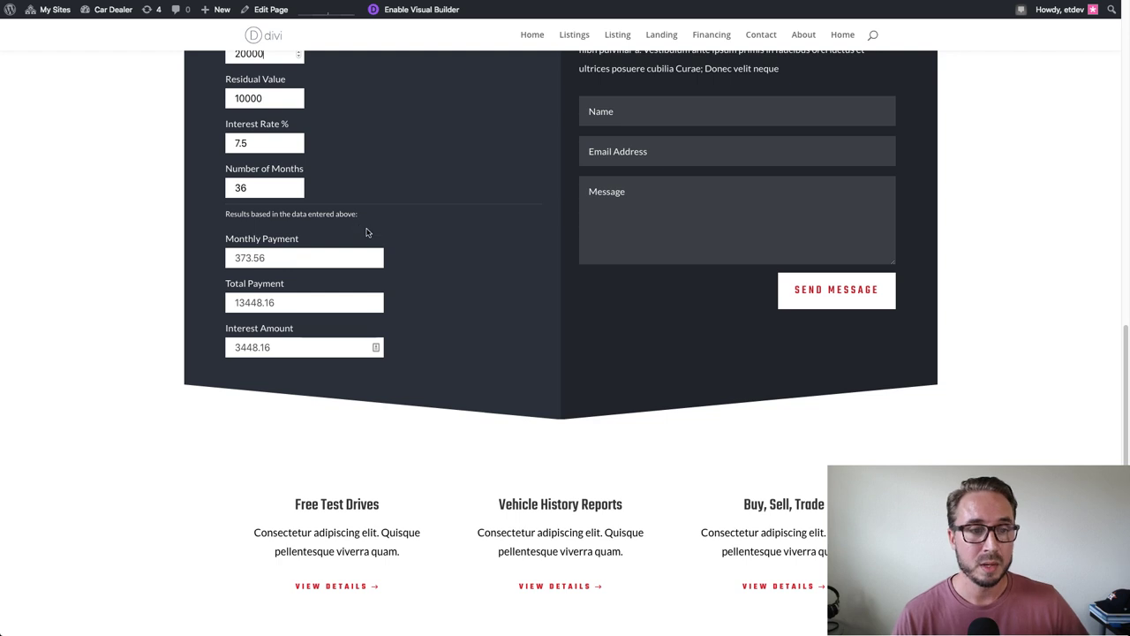
{"action": "scroll", "coordinate": [368, 232], "scroll_direction": "up", "scroll_amount": 4}
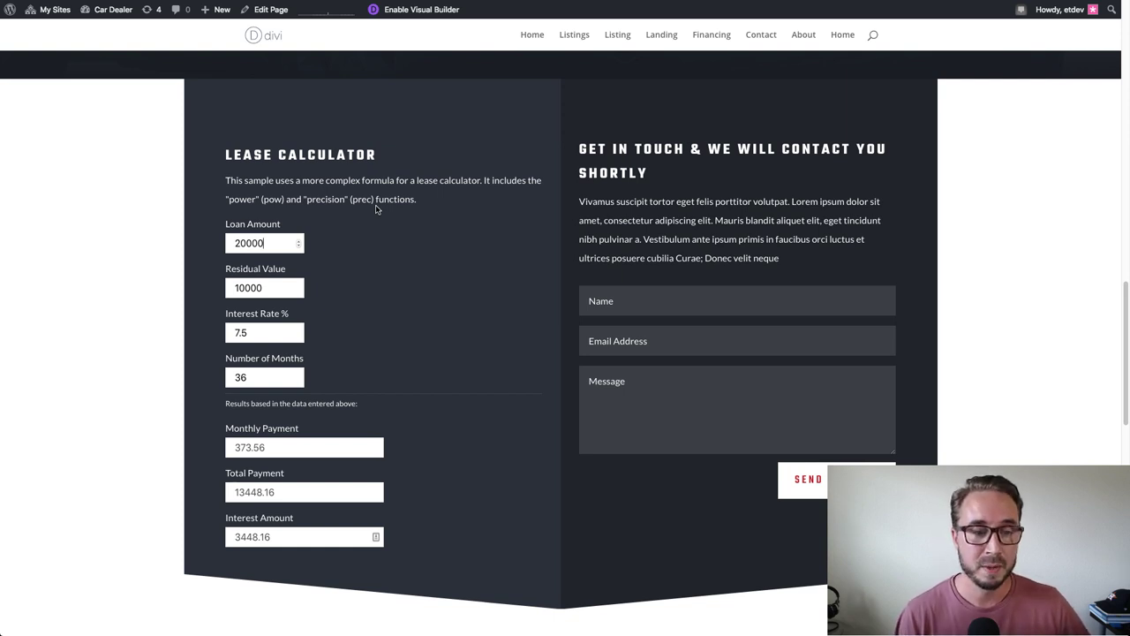
{"action": "scroll", "coordinate": [443, 215], "scroll_direction": "down", "scroll_amount": 3}
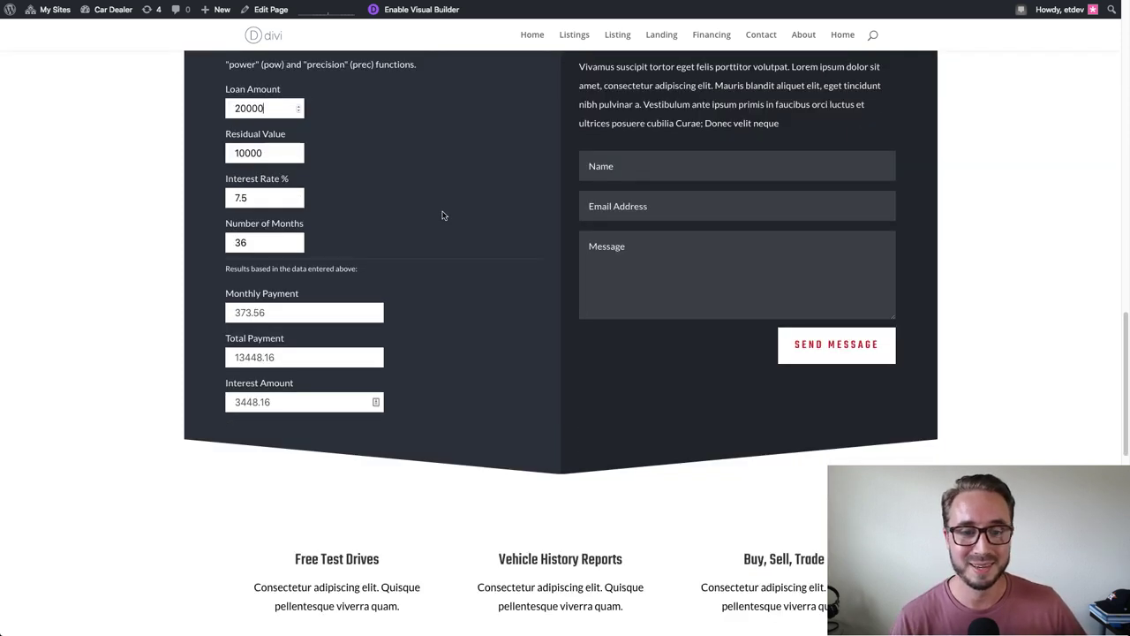
{"action": "scroll", "coordinate": [444, 216], "scroll_direction": "up", "scroll_amount": 2}
{"action": "scroll", "coordinate": [443, 216], "scroll_direction": "down", "scroll_amount": 1}
{"action": "scroll", "coordinate": [443, 215], "scroll_direction": "down", "scroll_amount": 3}
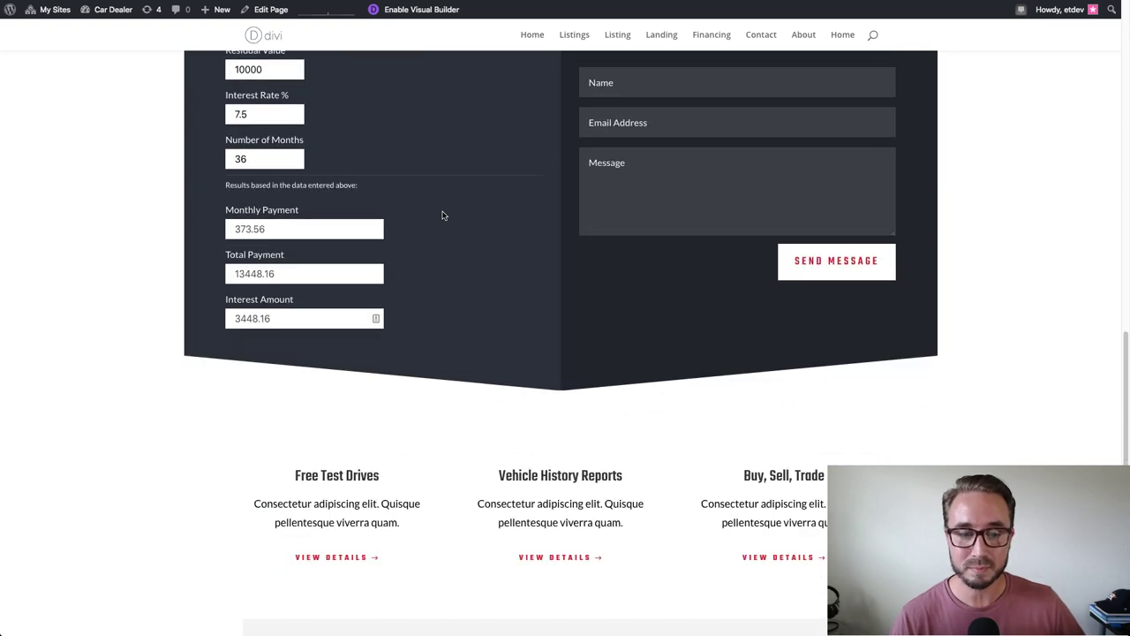
Review the Resources section with its three call-to-action columns and its placement above the lease calculator
{"action": "scroll", "coordinate": [443, 216], "scroll_direction": "up", "scroll_amount": 5}
{"action": "scroll", "coordinate": [443, 216], "scroll_direction": "up", "scroll_amount": 7}
{"action": "scroll", "coordinate": [443, 216], "scroll_direction": "down", "scroll_amount": 6}
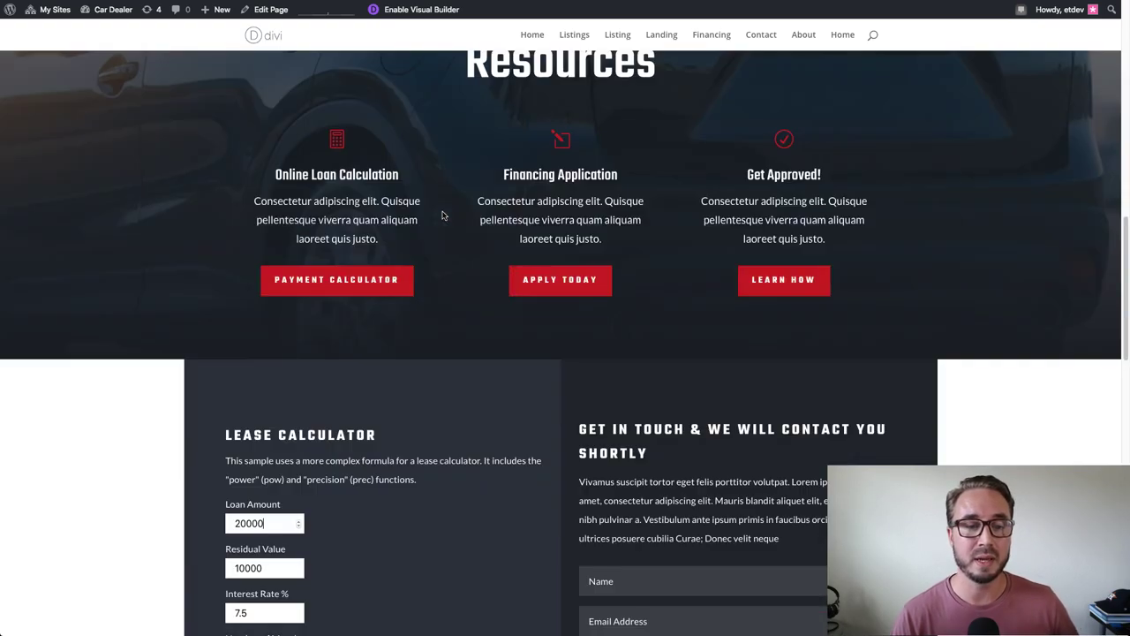
{"action": "scroll", "coordinate": [353, 286], "scroll_direction": "down", "scroll_amount": 3}
{"action": "scroll", "coordinate": [391, 283], "scroll_direction": "up", "scroll_amount": 1}
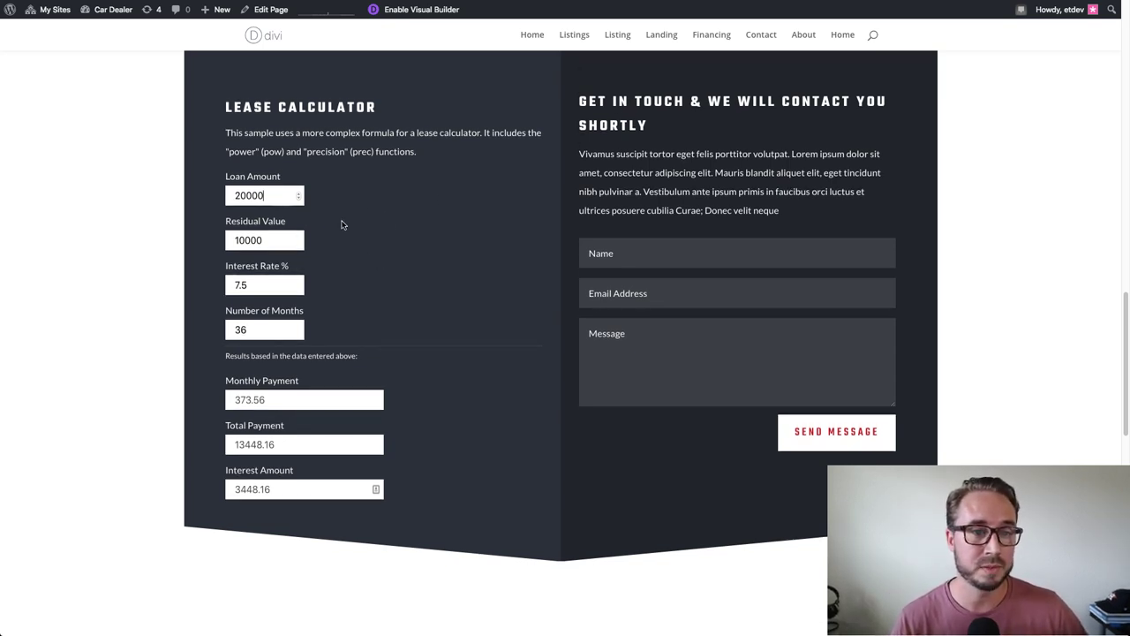
{"action": "scroll", "coordinate": [486, 184], "scroll_direction": "up", "scroll_amount": 10}
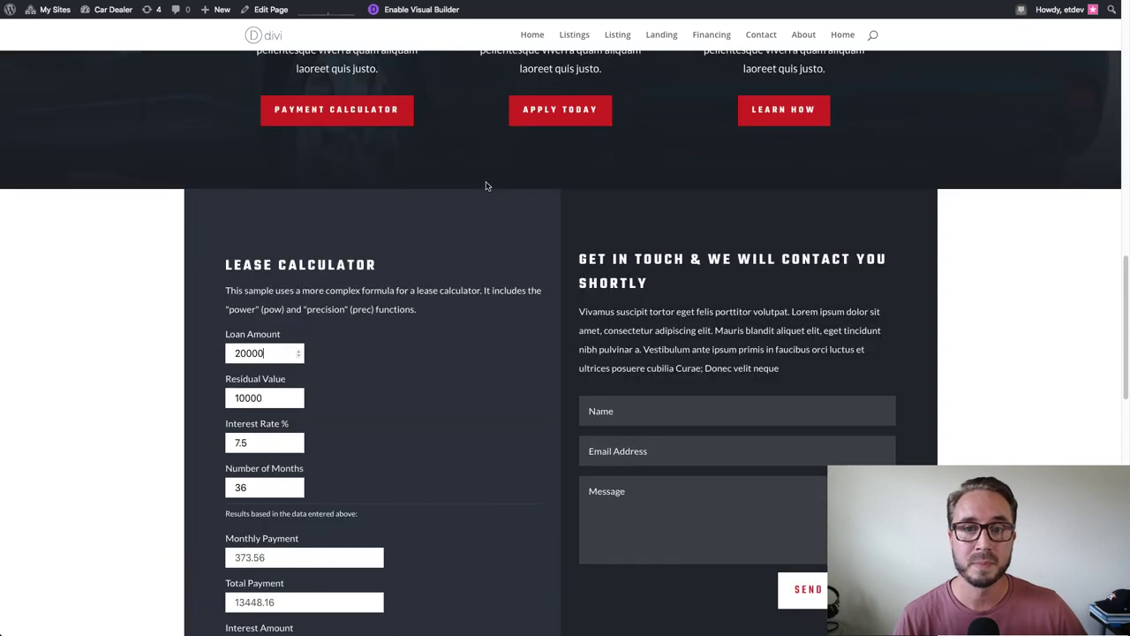
{"action": "scroll", "coordinate": [486, 189], "scroll_direction": "up", "scroll_amount": 5}
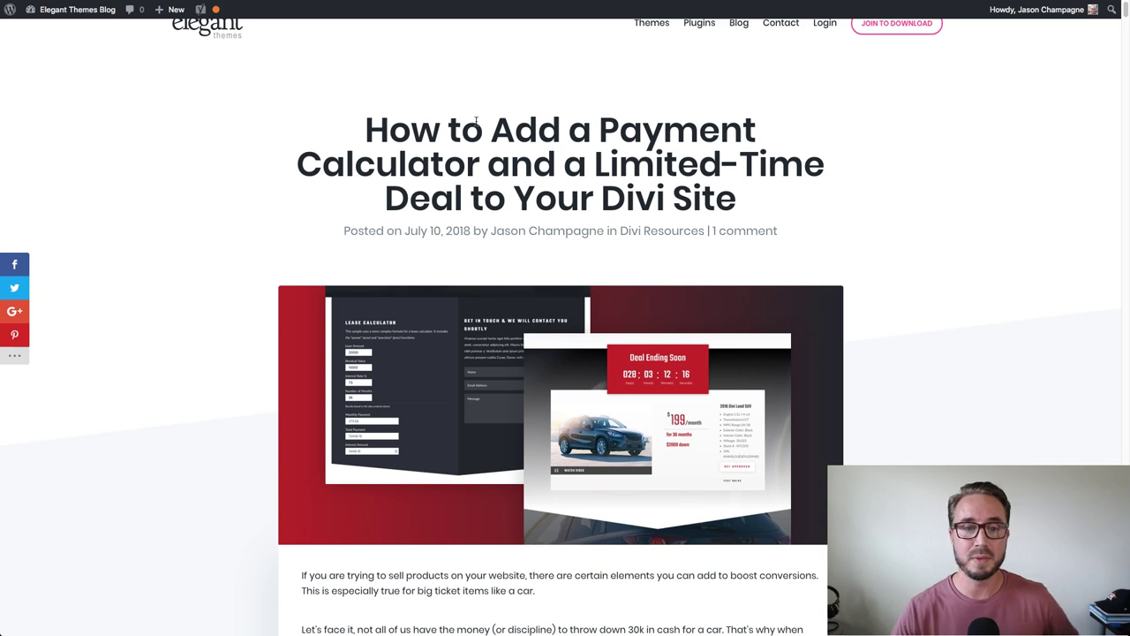
Switch to the payment calculator tutorial post and read through its sneak peek and list of requirements
{"action": "scroll", "coordinate": [504, 202], "scroll_direction": "down", "scroll_amount": 5}
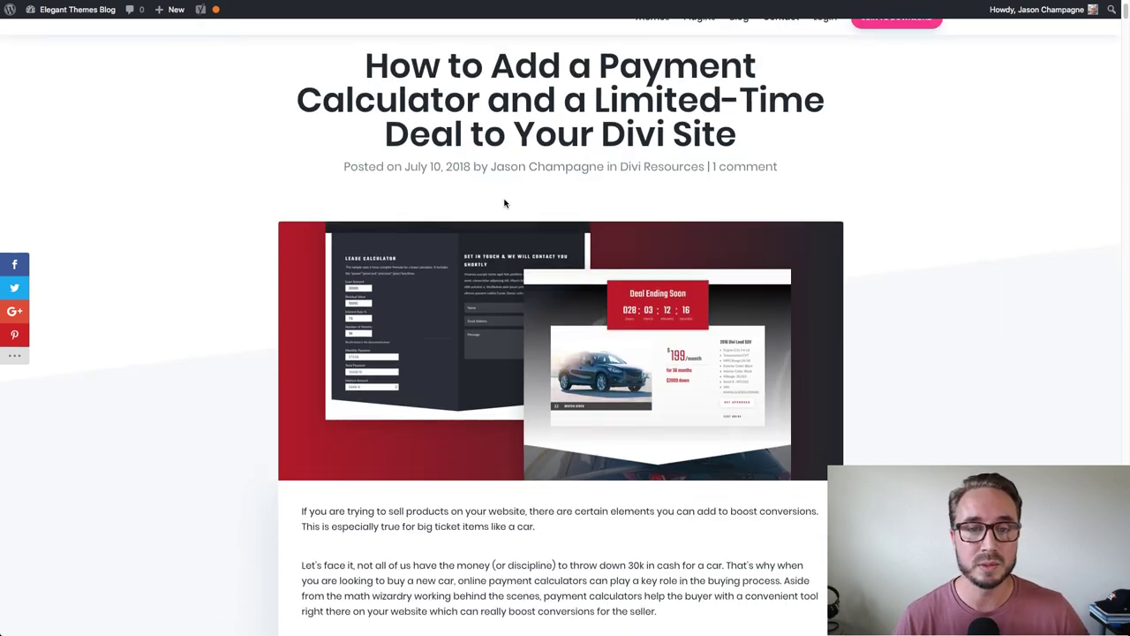
{"action": "scroll", "coordinate": [504, 203], "scroll_direction": "down", "scroll_amount": 10}
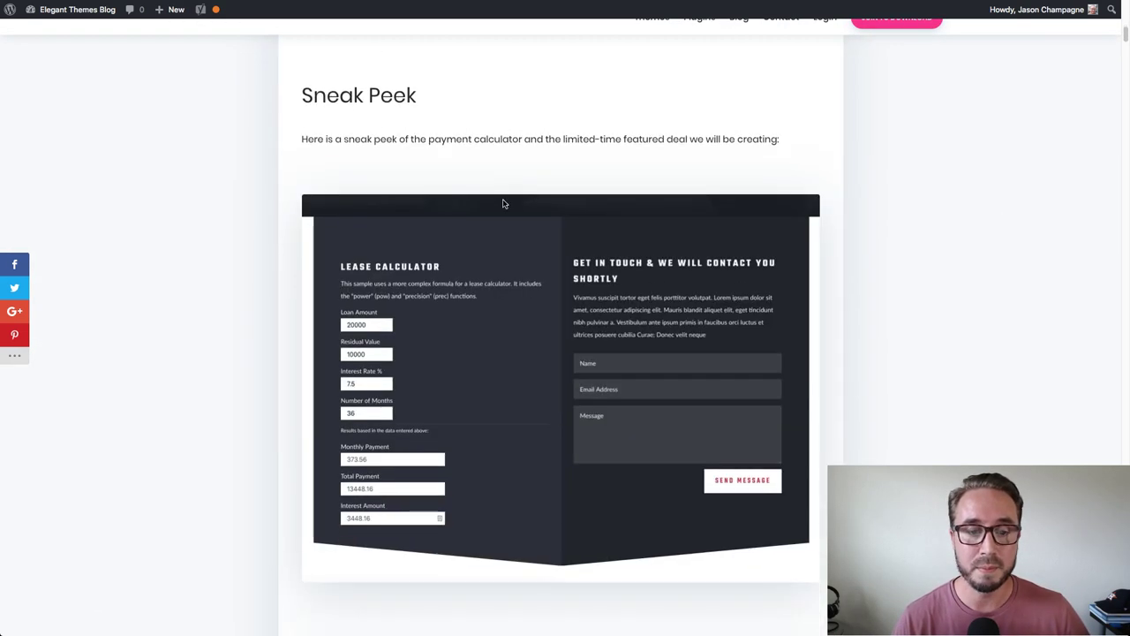
{"action": "scroll", "coordinate": [503, 203], "scroll_direction": "down", "scroll_amount": 5}
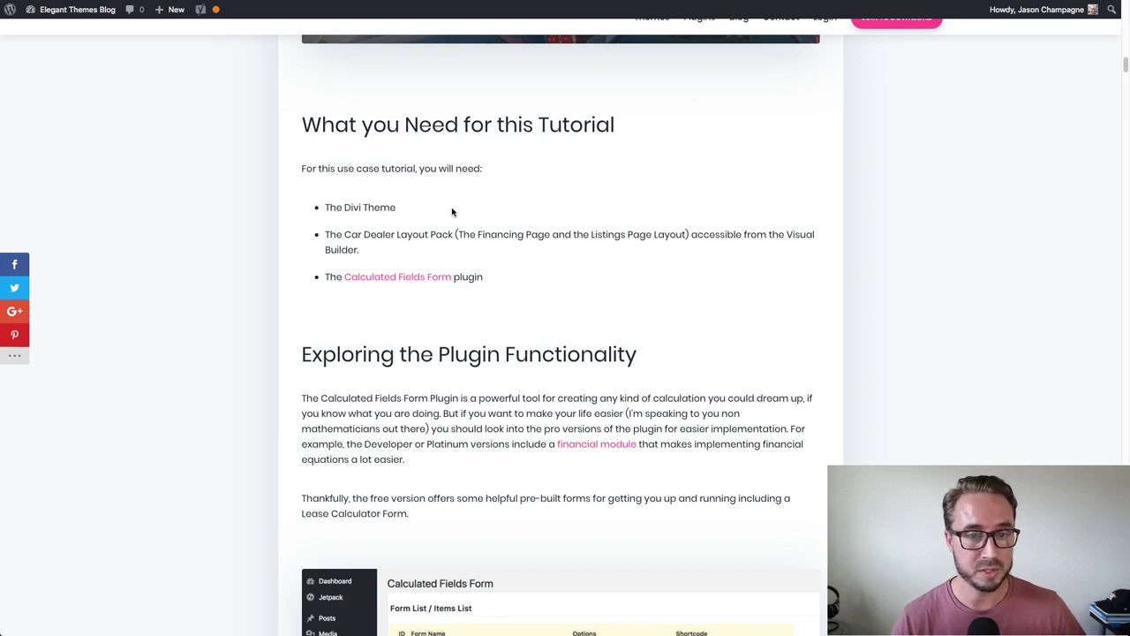
{"action": "scroll", "coordinate": [451, 212], "scroll_direction": "down", "scroll_amount": 1}
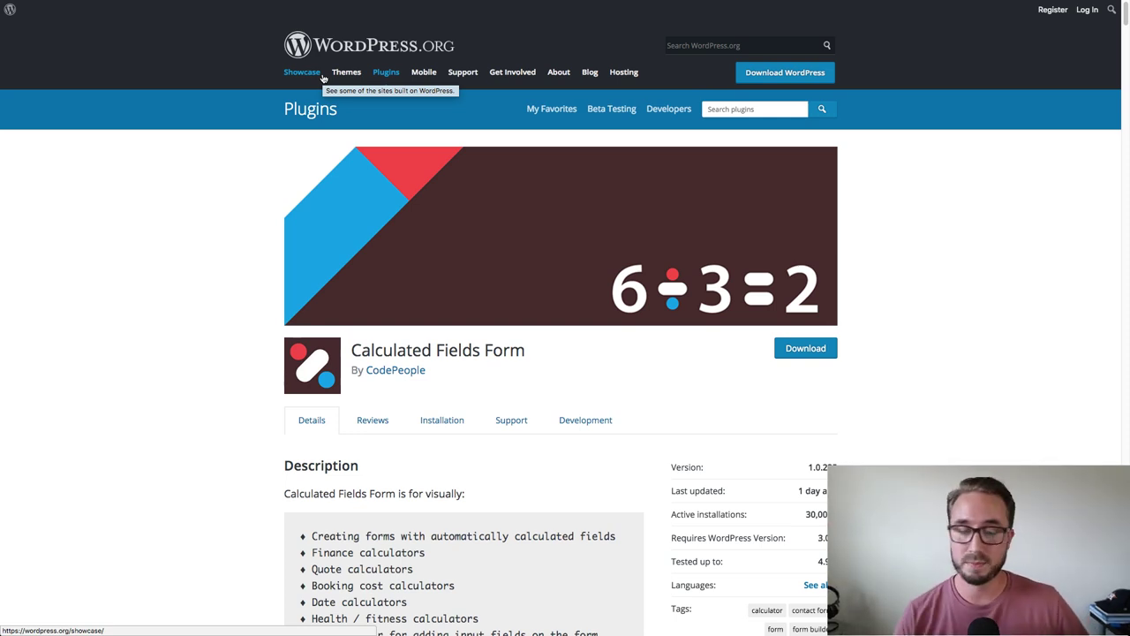
Review the Calculated Fields Form plugin's description, features and ratings on its WordPress.org page
{"action": "scroll", "coordinate": [209, 232], "scroll_direction": "down", "scroll_amount": 3}
{"action": "scroll", "coordinate": [209, 232], "scroll_direction": "up", "scroll_amount": 3}
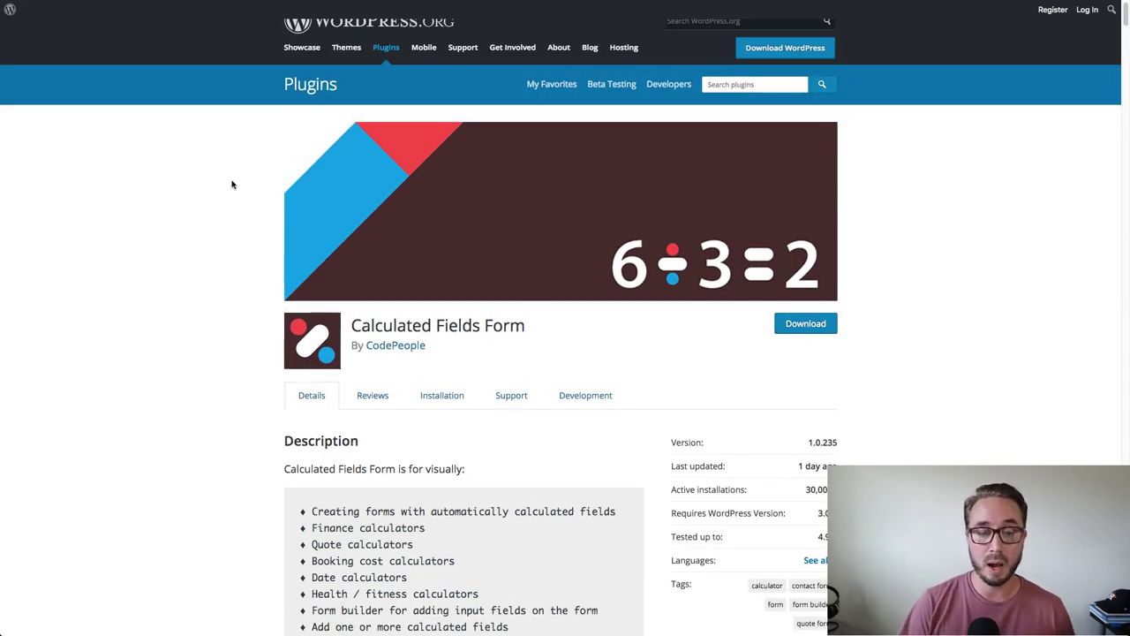
{"action": "scroll", "coordinate": [200, 227], "scroll_direction": "down", "scroll_amount": 5}
{"action": "scroll", "coordinate": [200, 227], "scroll_direction": "up", "scroll_amount": 4}
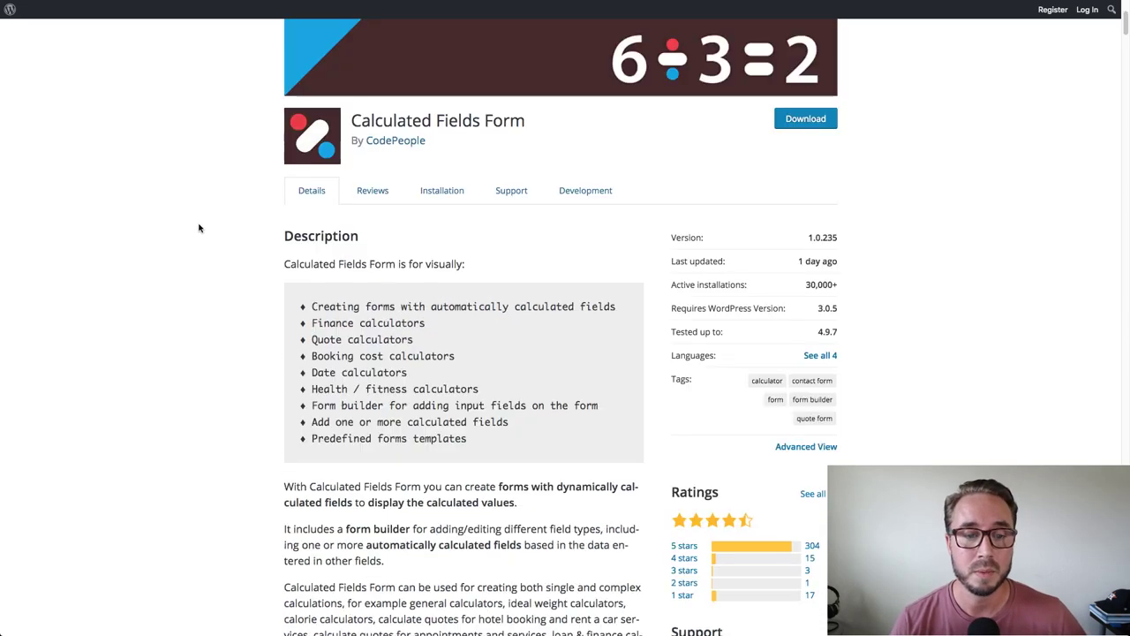
{"action": "scroll", "coordinate": [199, 229], "scroll_direction": "down", "scroll_amount": 1}
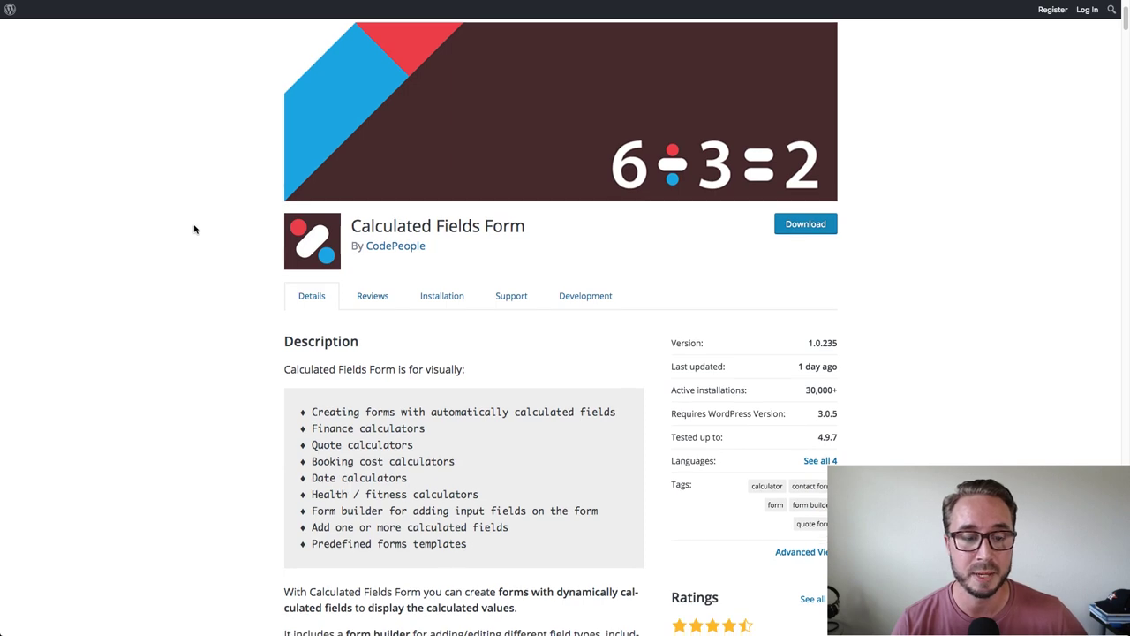
{"action": "scroll", "coordinate": [195, 227], "scroll_direction": "down", "scroll_amount": 4}
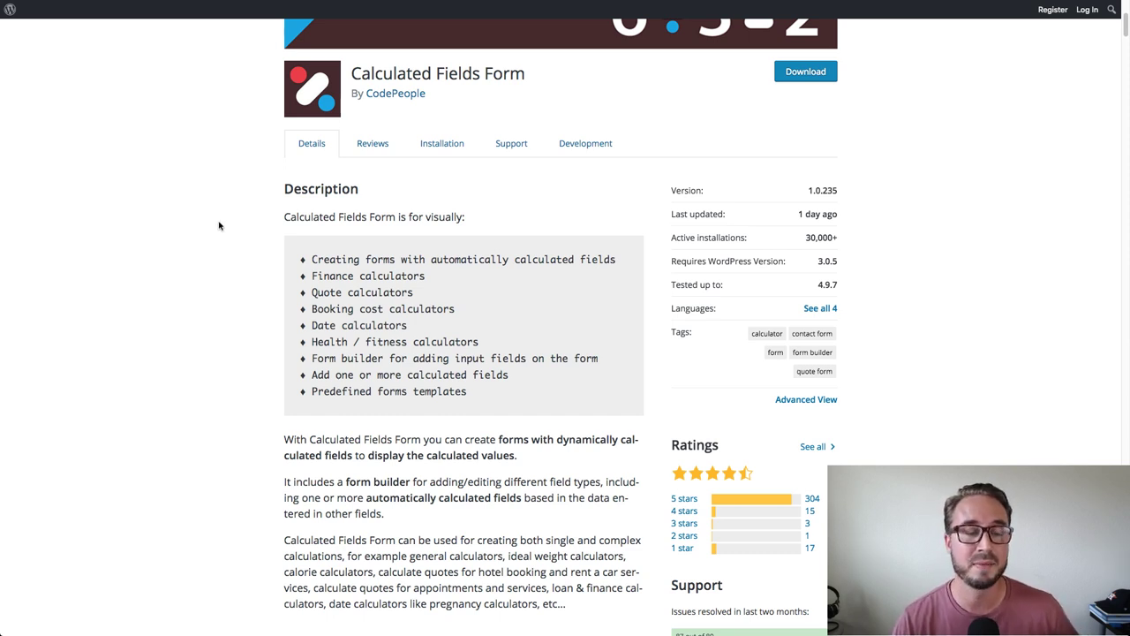
{"action": "scroll", "coordinate": [219, 226], "scroll_direction": "down", "scroll_amount": 2}
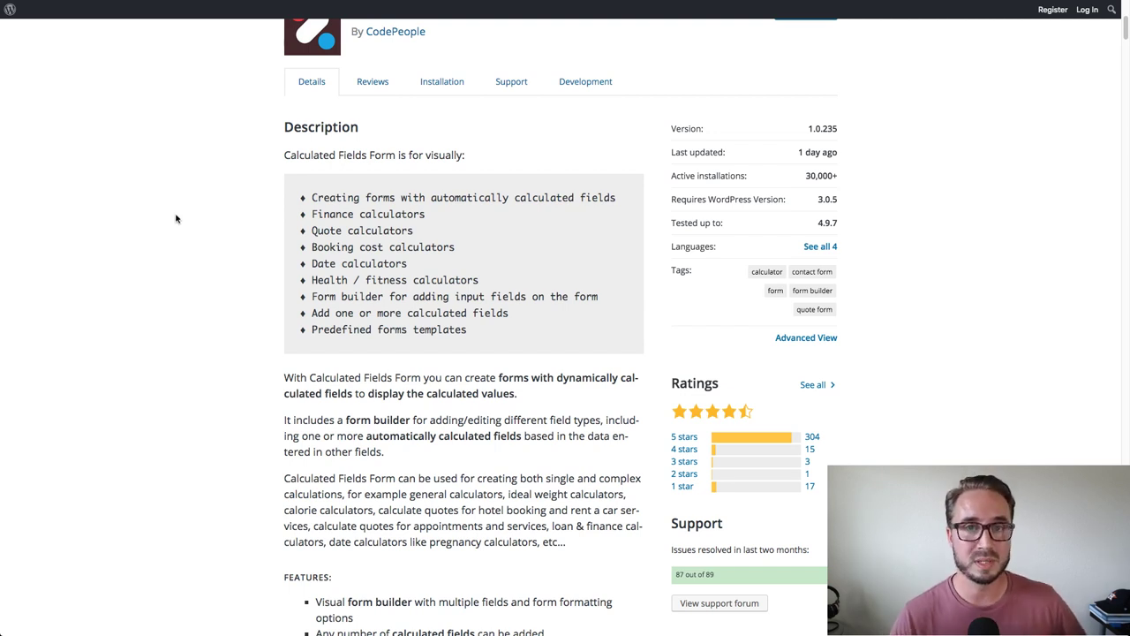
{"action": "scroll", "coordinate": [175, 219], "scroll_direction": "down", "scroll_amount": 2}
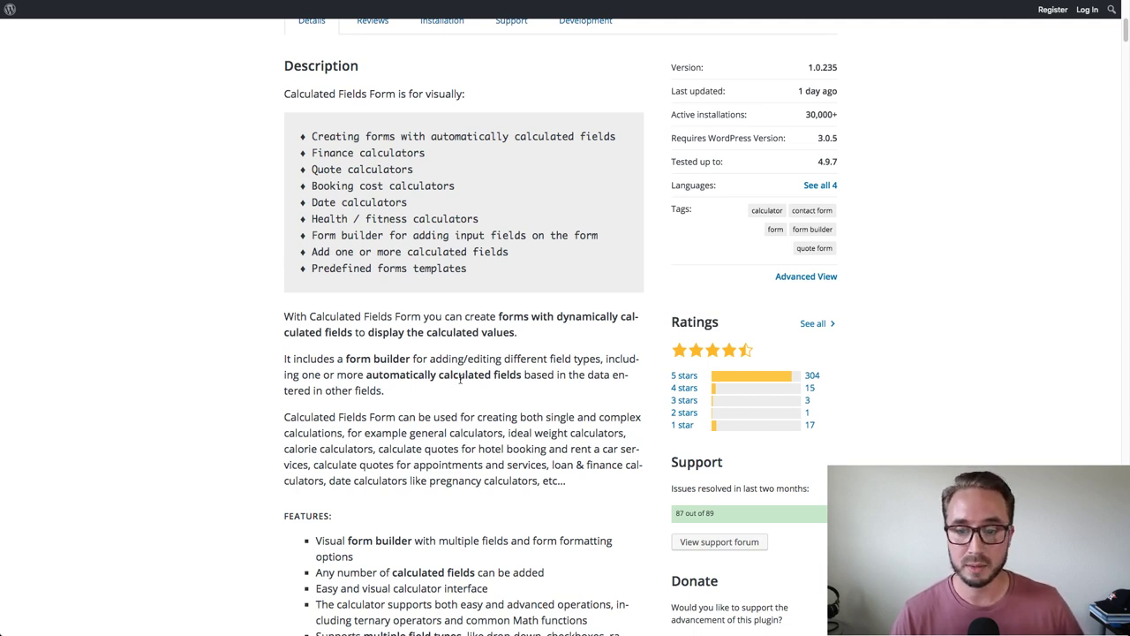
{"action": "scroll", "coordinate": [459, 379], "scroll_direction": "down", "scroll_amount": 1}
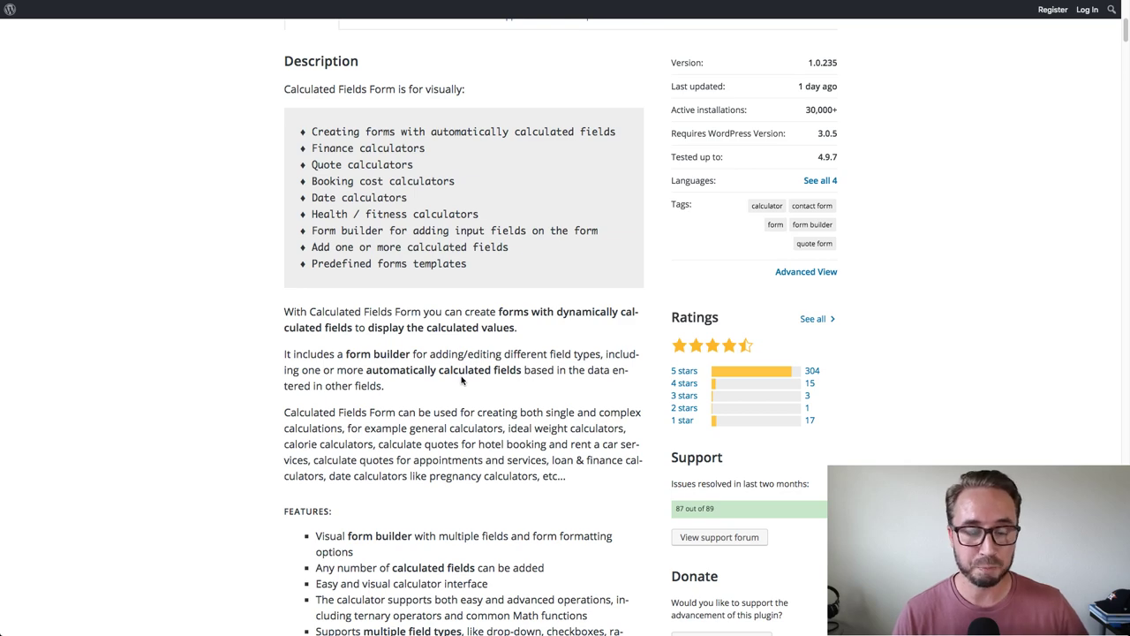
{"action": "scroll", "coordinate": [461, 379], "scroll_direction": "down", "scroll_amount": 3}
{"action": "scroll", "coordinate": [461, 380], "scroll_direction": "up", "scroll_amount": 10}
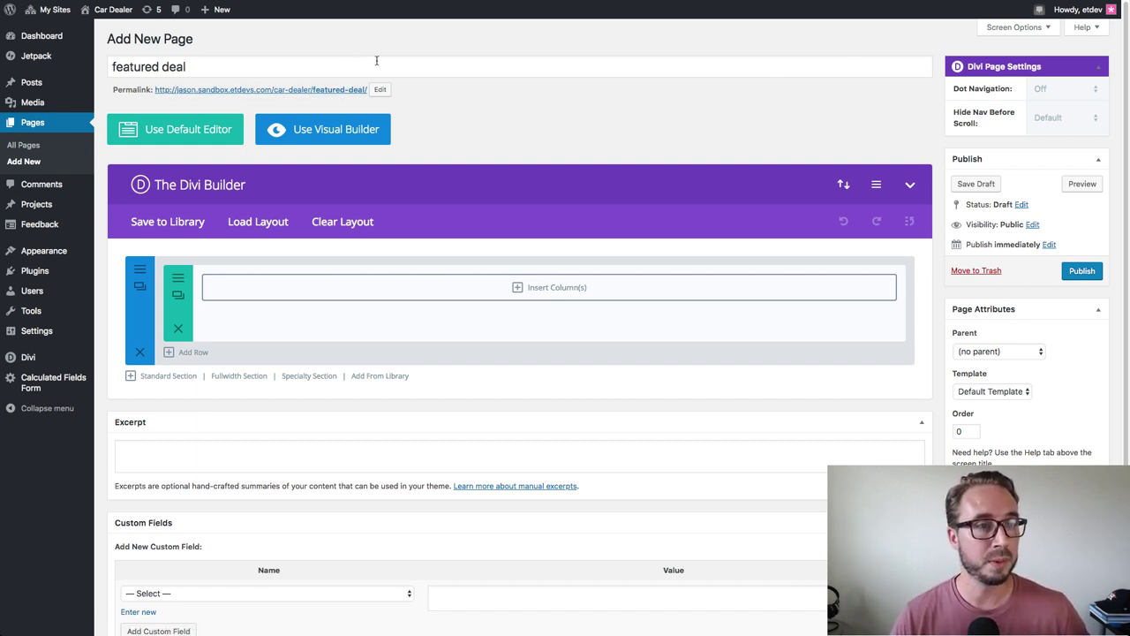
Open the featured deal page in the Visual Builder and load the Car Dealer Financing Page premade layout
{"action": "left_click", "coordinate": [312, 129]}
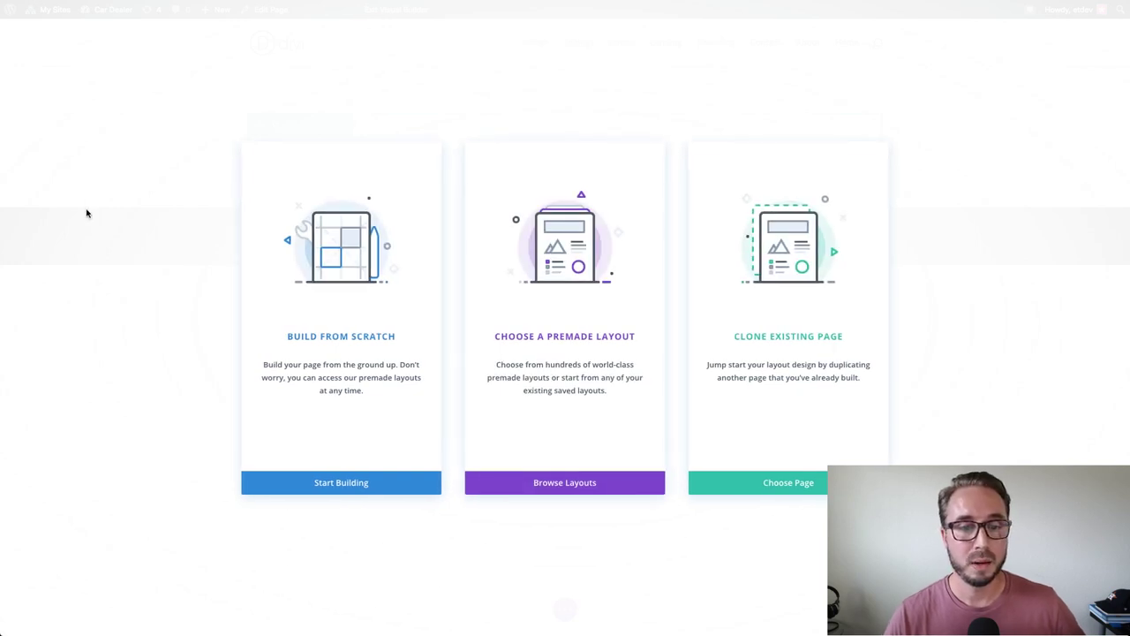
{"action": "left_click", "coordinate": [552, 262]}
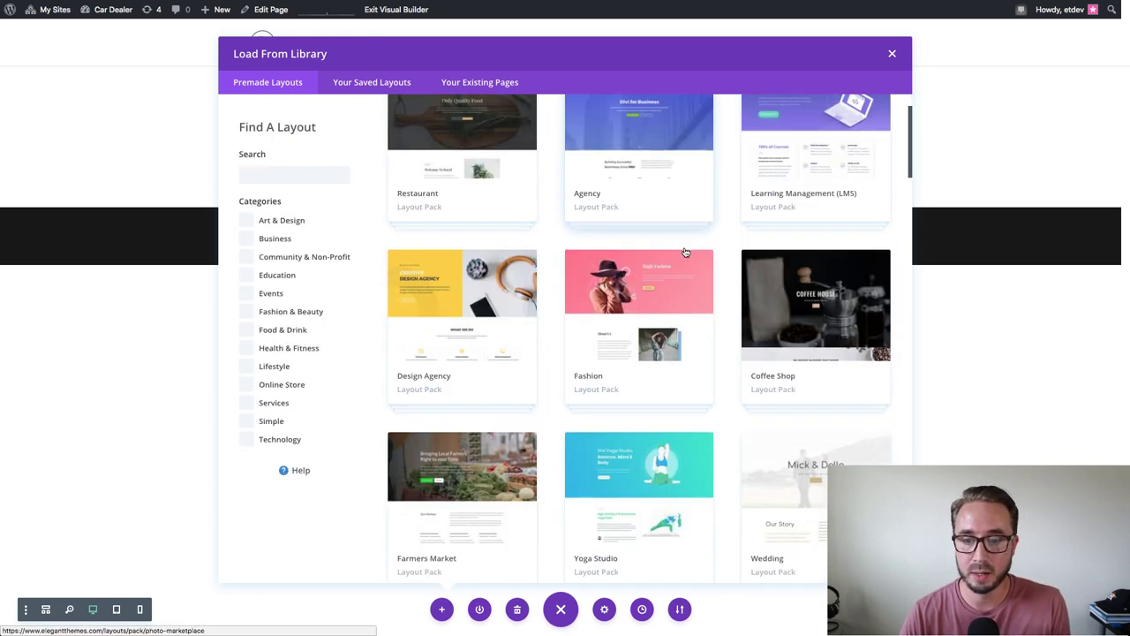
{"action": "scroll", "coordinate": [685, 252], "scroll_direction": "down", "scroll_amount": 20}
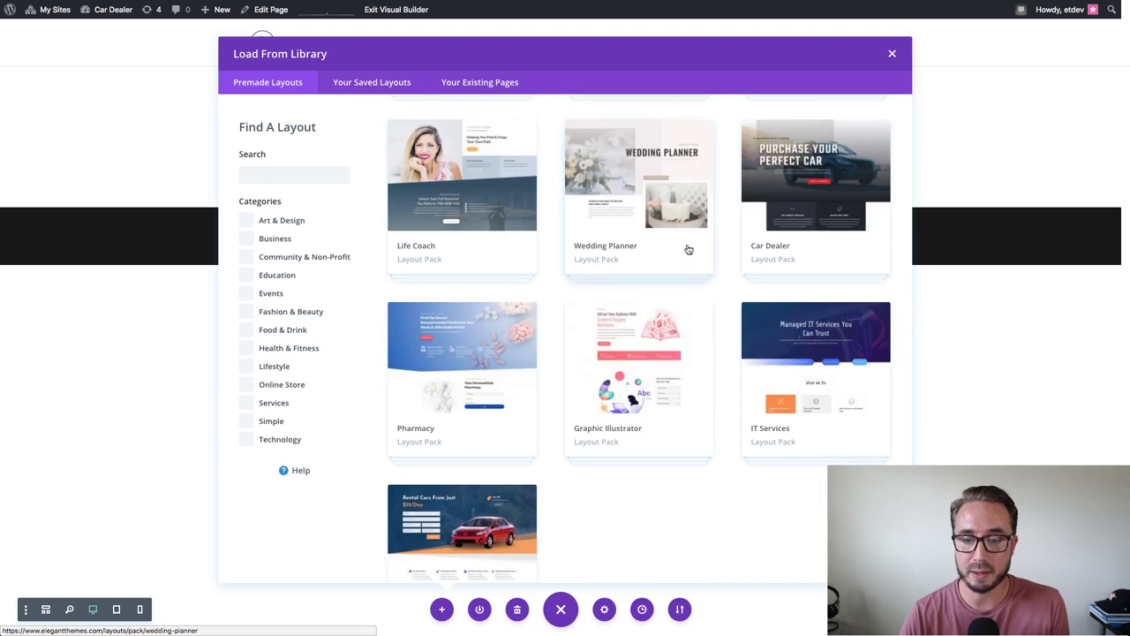
{"action": "scroll", "coordinate": [685, 250], "scroll_direction": "down", "scroll_amount": 2}
{"action": "scroll", "coordinate": [681, 251], "scroll_direction": "up", "scroll_amount": 3}
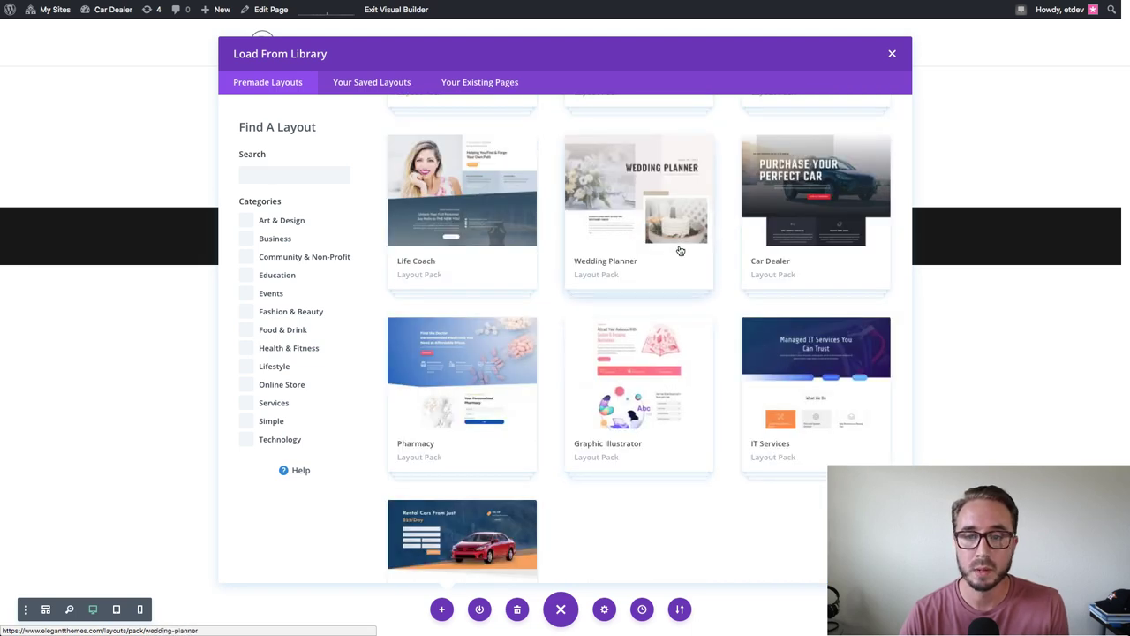
{"action": "scroll", "coordinate": [678, 252], "scroll_direction": "down", "scroll_amount": 2}
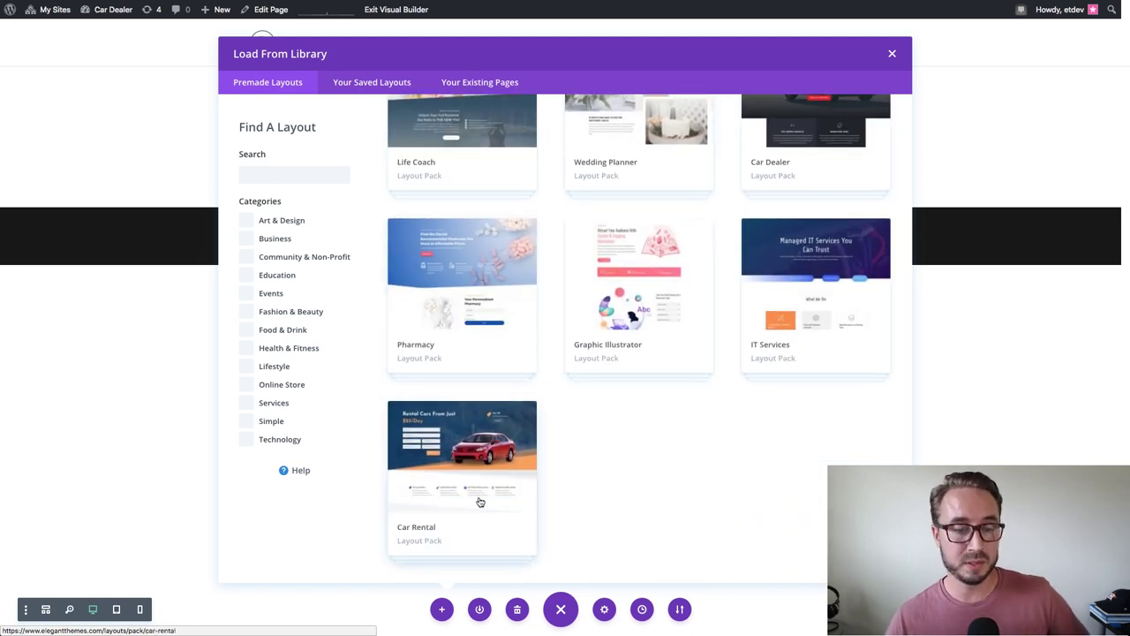
{"action": "scroll", "coordinate": [649, 249], "scroll_direction": "up", "scroll_amount": 4}
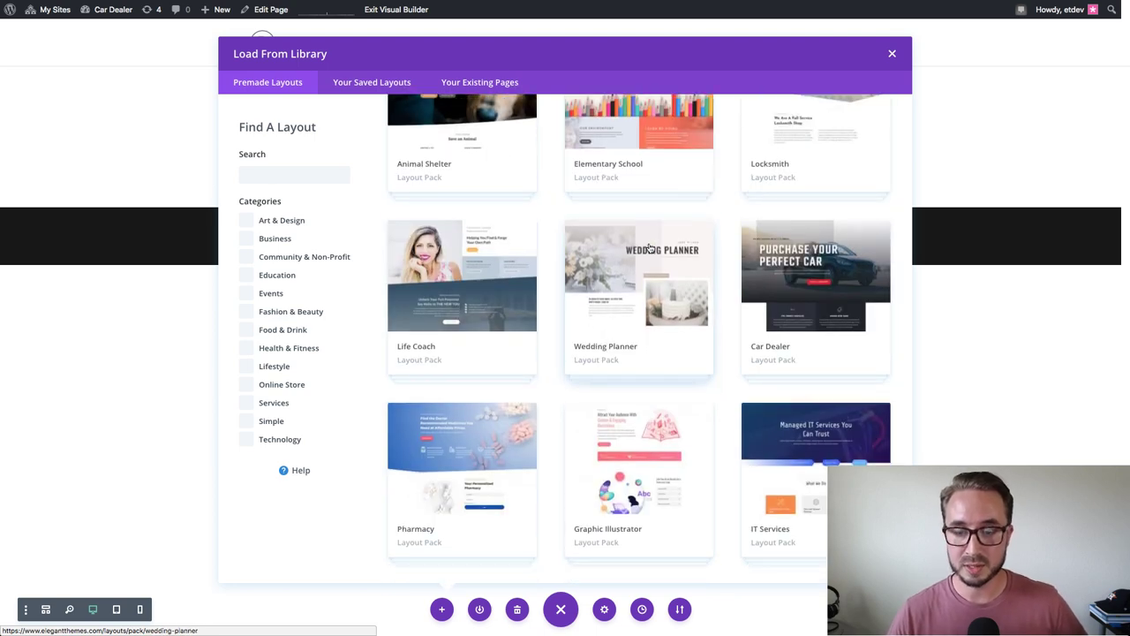
{"action": "left_click", "coordinate": [817, 286]}
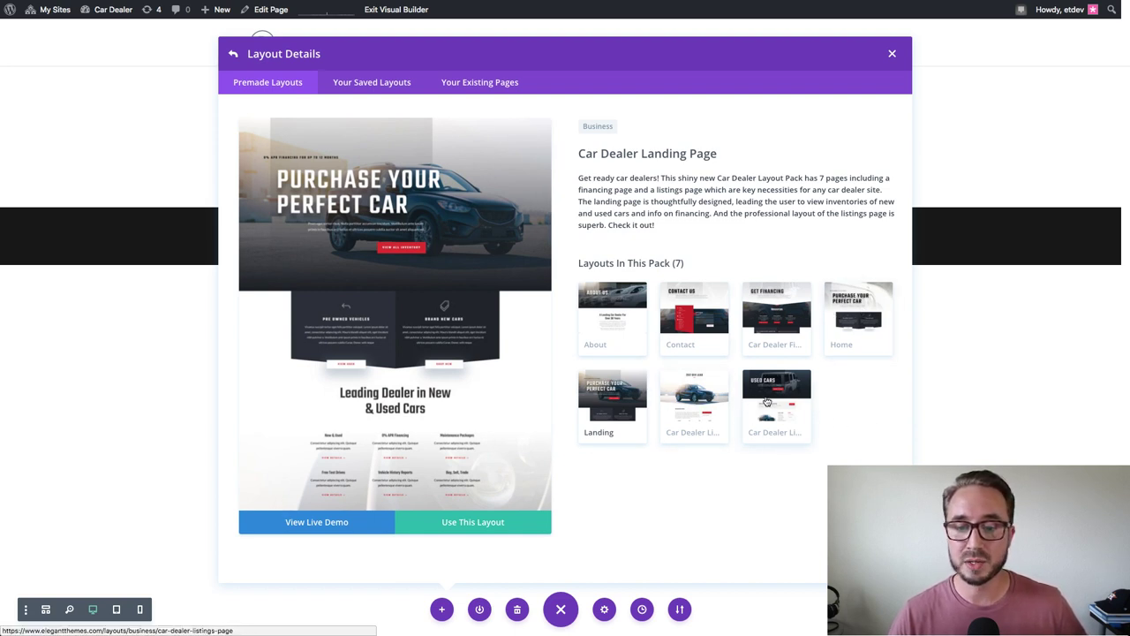
{"action": "left_click", "coordinate": [766, 335]}
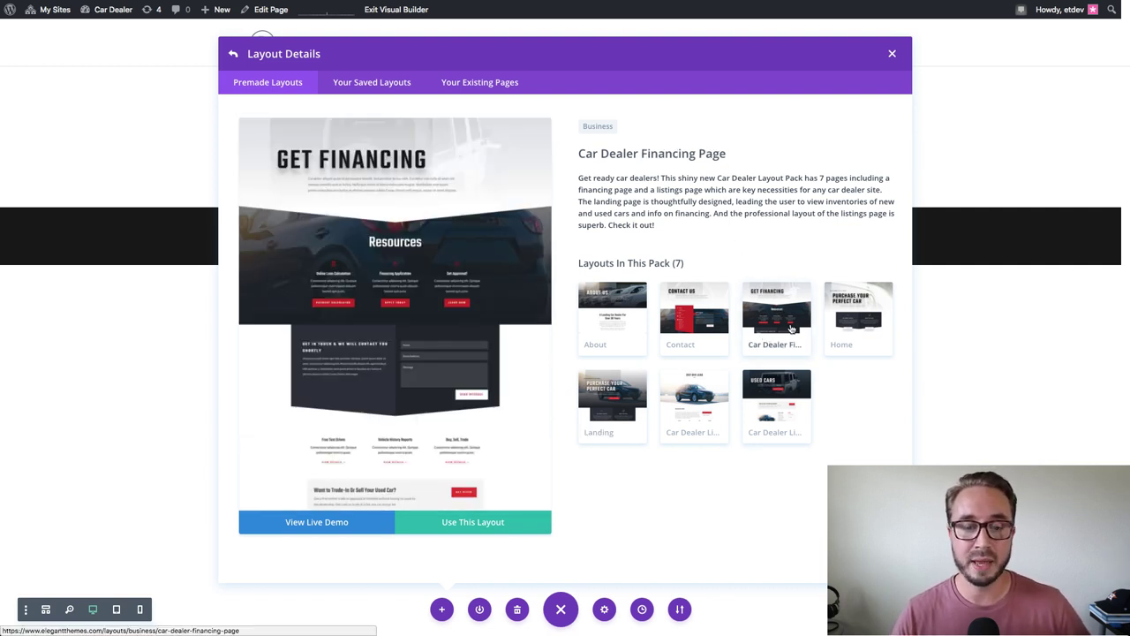
{"action": "left_click", "coordinate": [486, 524]}
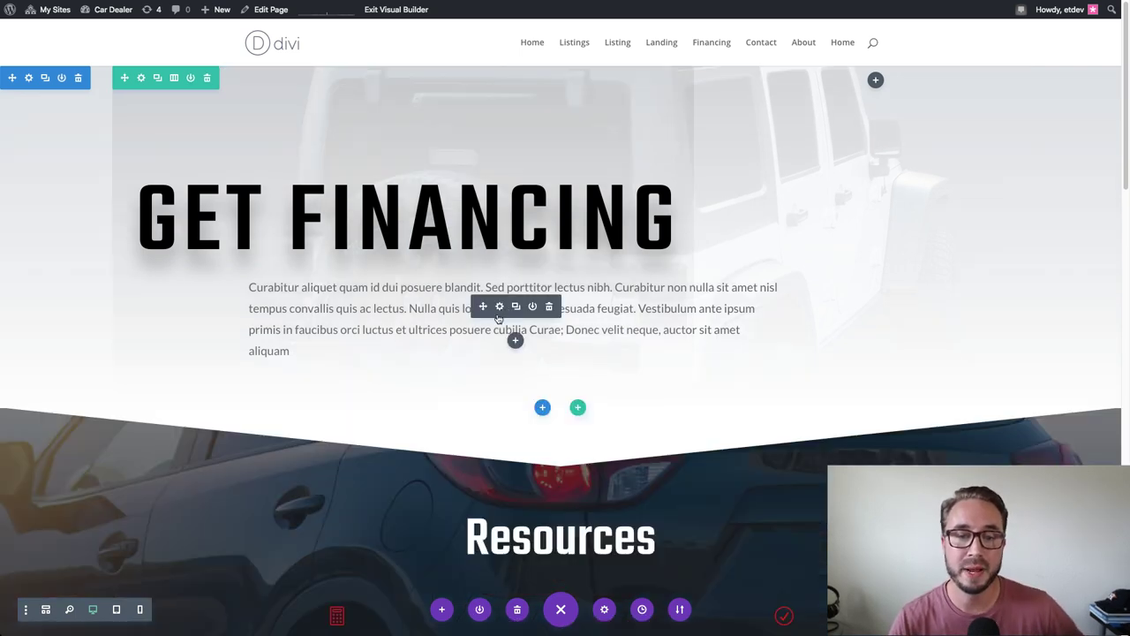
Move the "Get in touch & we will contact you shortly" text module into the other column, above the contact form
{"action": "scroll", "coordinate": [497, 316], "scroll_direction": "down", "scroll_amount": 10}
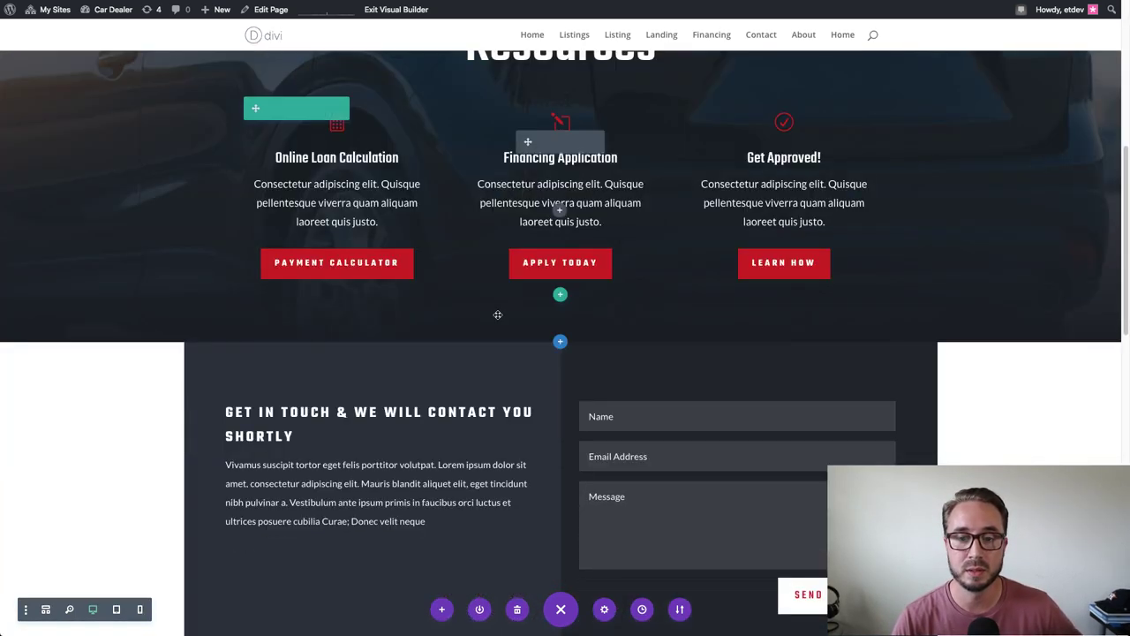
{"action": "scroll", "coordinate": [497, 314], "scroll_direction": "up", "scroll_amount": 2}
{"action": "scroll", "coordinate": [497, 314], "scroll_direction": "down", "scroll_amount": 2}
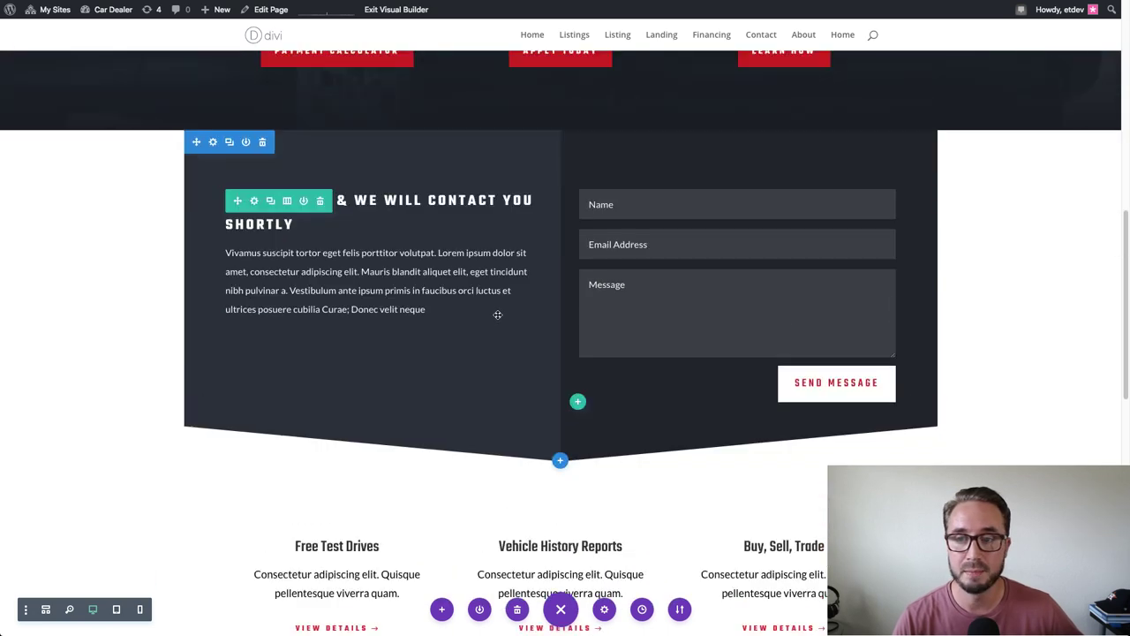
{"action": "scroll", "coordinate": [497, 314], "scroll_direction": "up", "scroll_amount": 2}
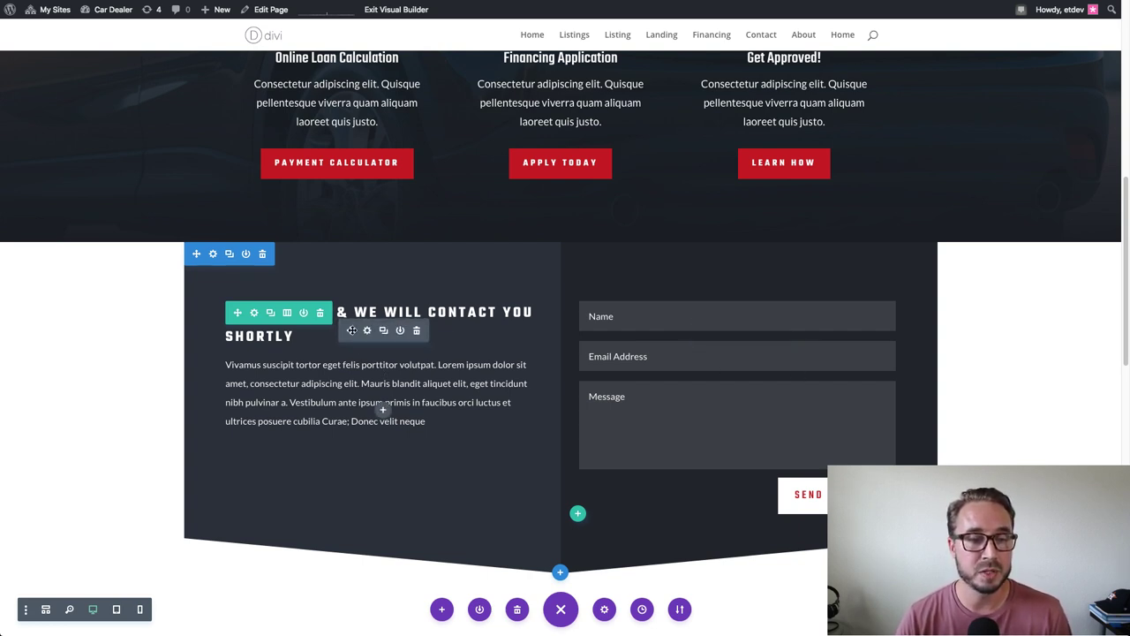
{"action": "left_click_drag", "start_coordinate": [351, 329], "coordinate": [500, 318]}
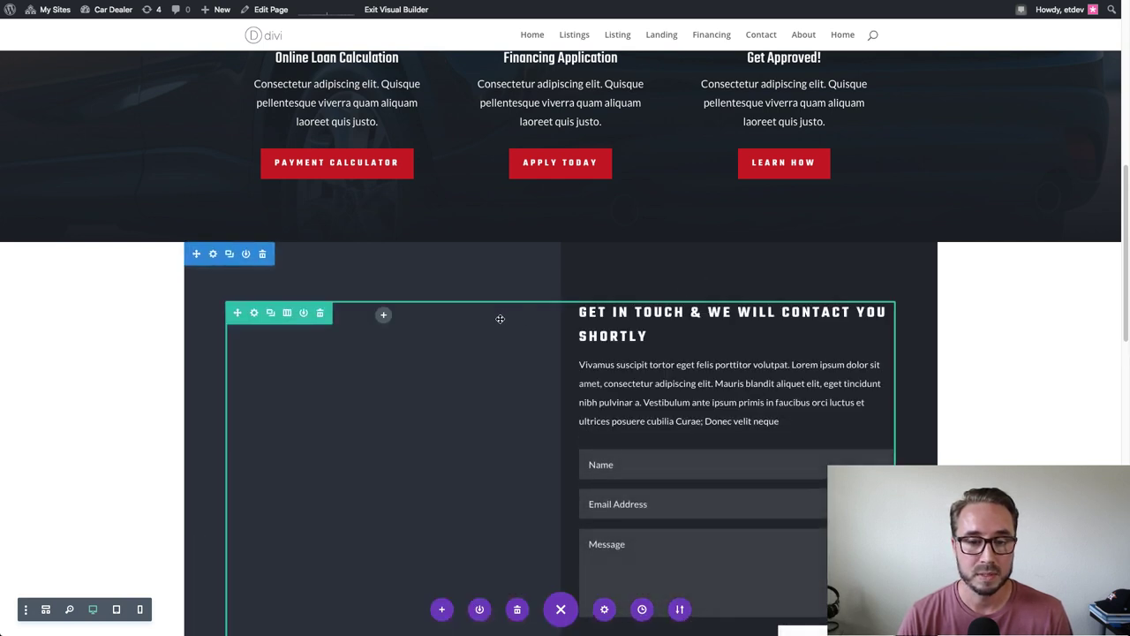
{"action": "scroll", "coordinate": [456, 385], "scroll_direction": "down", "scroll_amount": 2}
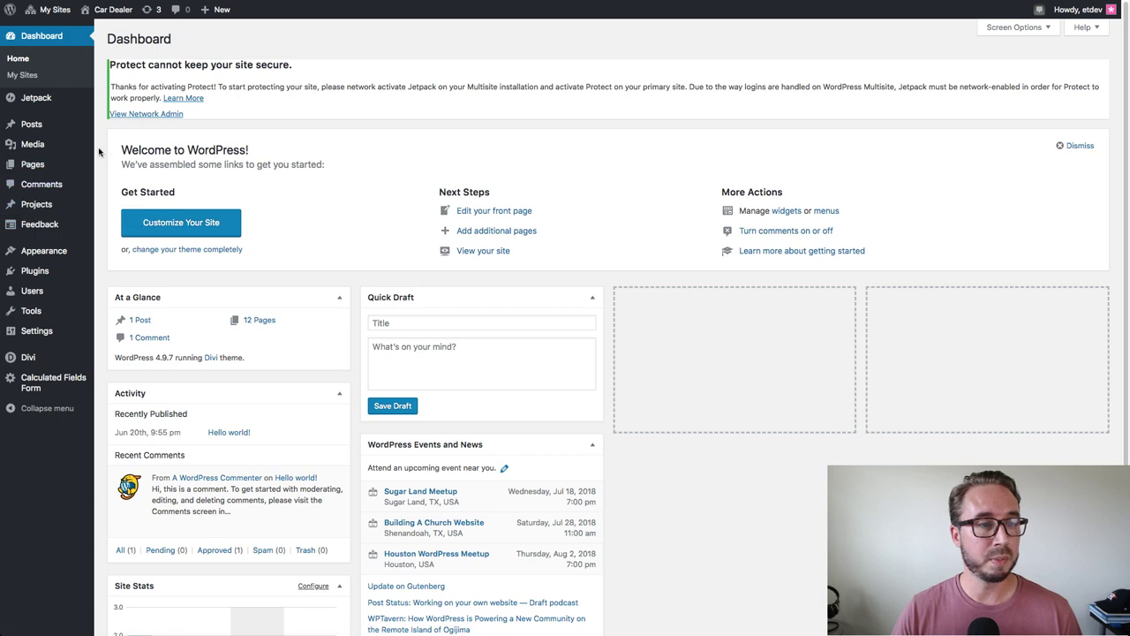
Switch to the site dashboard and open the settings of the Lease Calculator form in Calculated Fields Form
{"action": "mouse_move", "coordinate": [65, 381]}
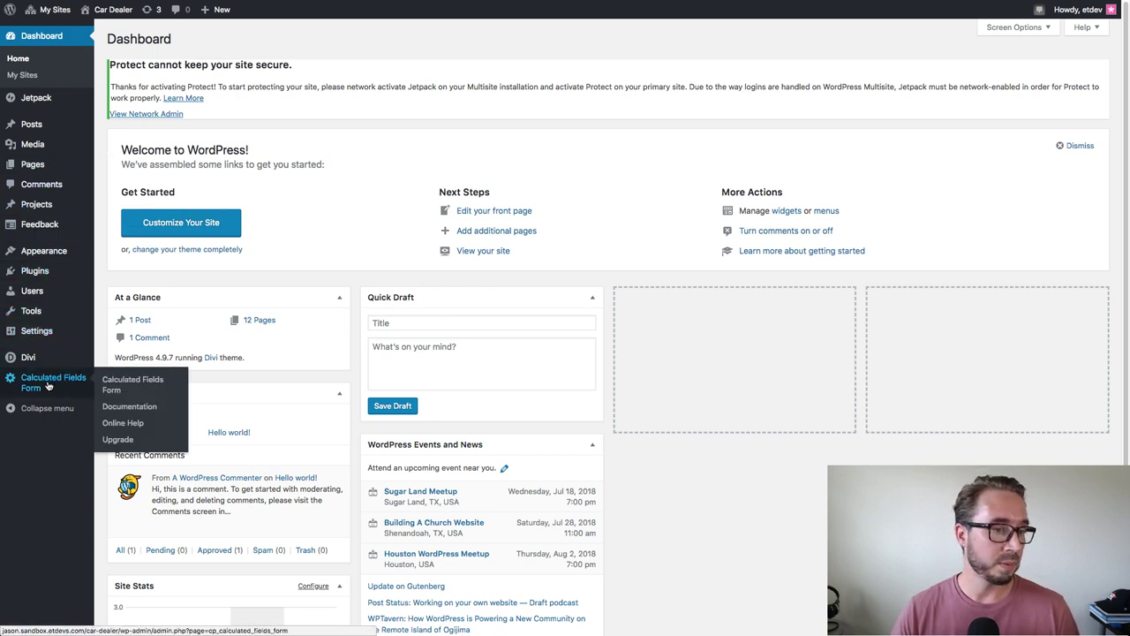
{"action": "left_click", "coordinate": [60, 383]}
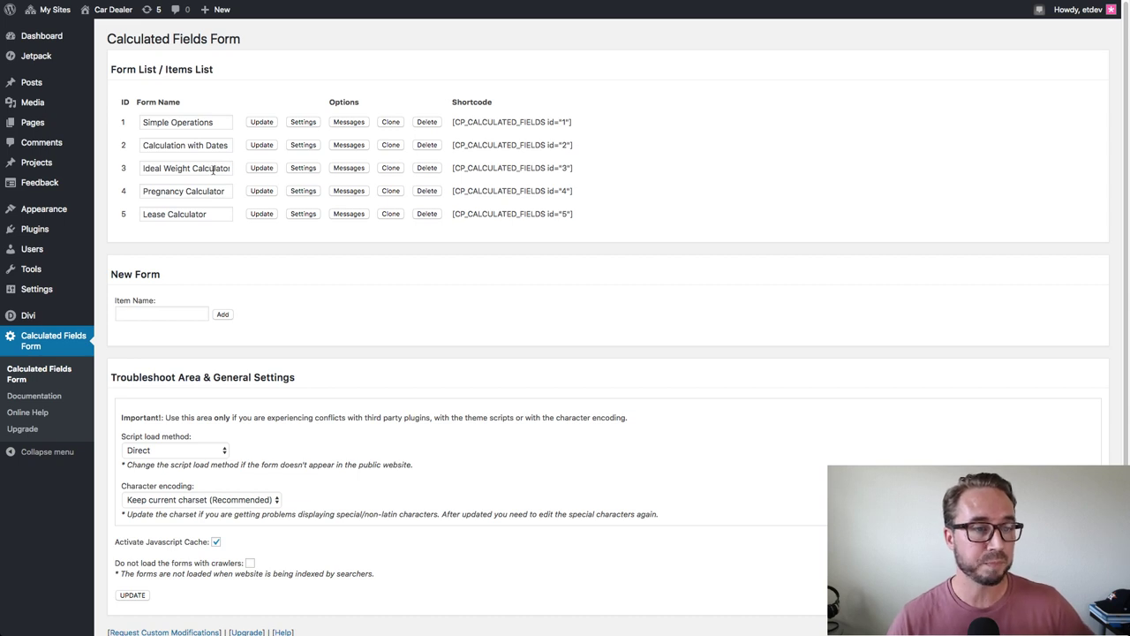
{"action": "left_click_drag", "start_coordinate": [210, 213], "coordinate": [148, 214]}
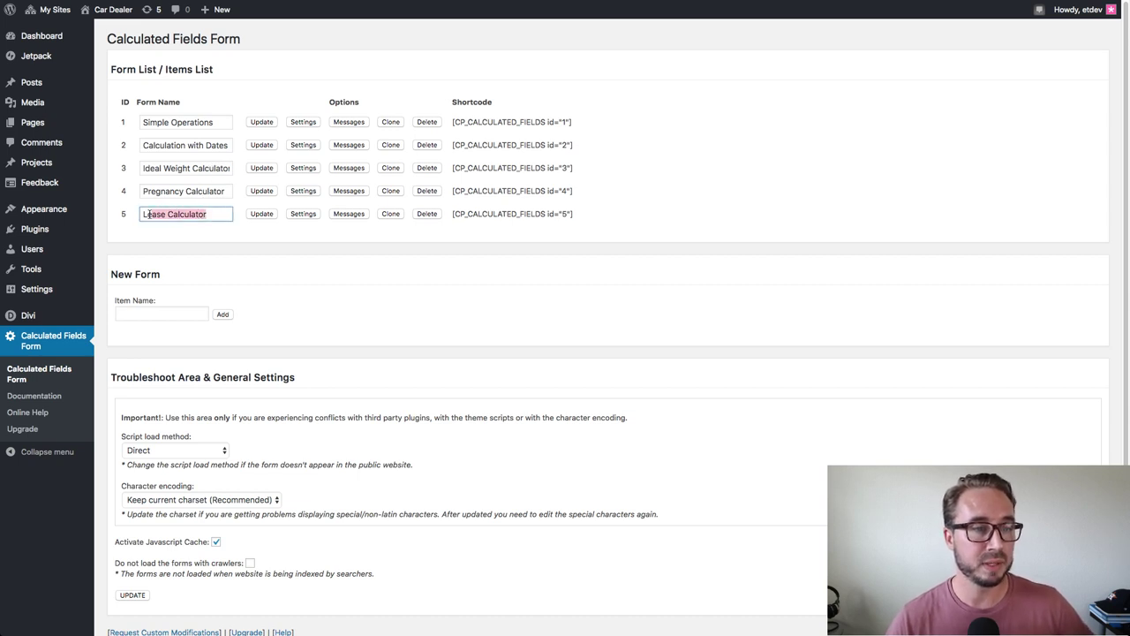
{"action": "left_click", "coordinate": [230, 227]}
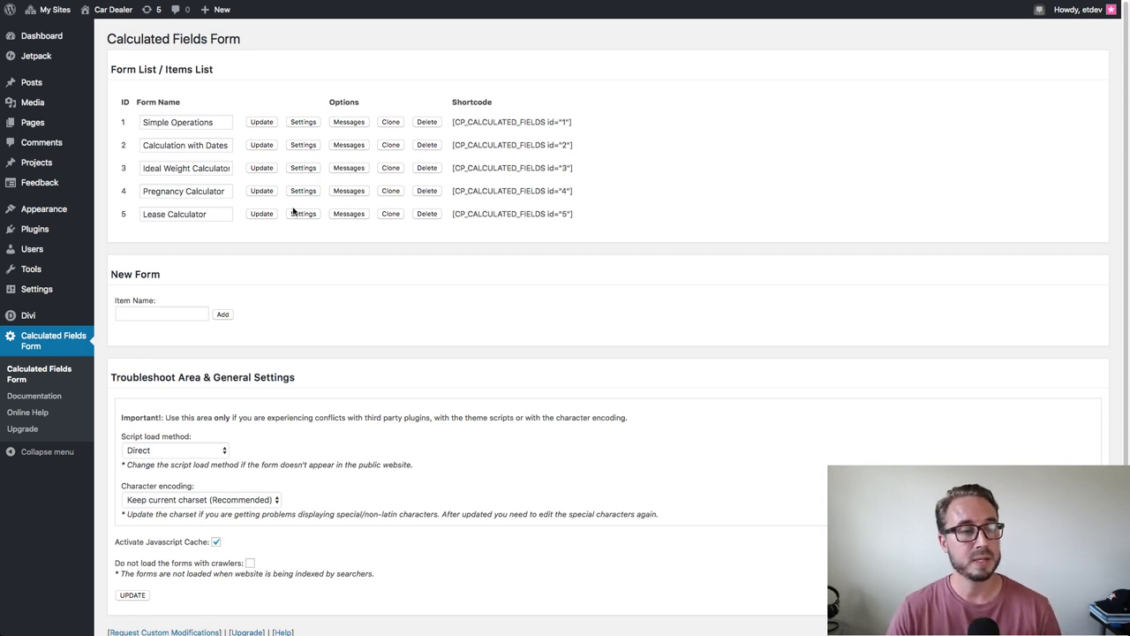
{"action": "left_click", "coordinate": [164, 315]}
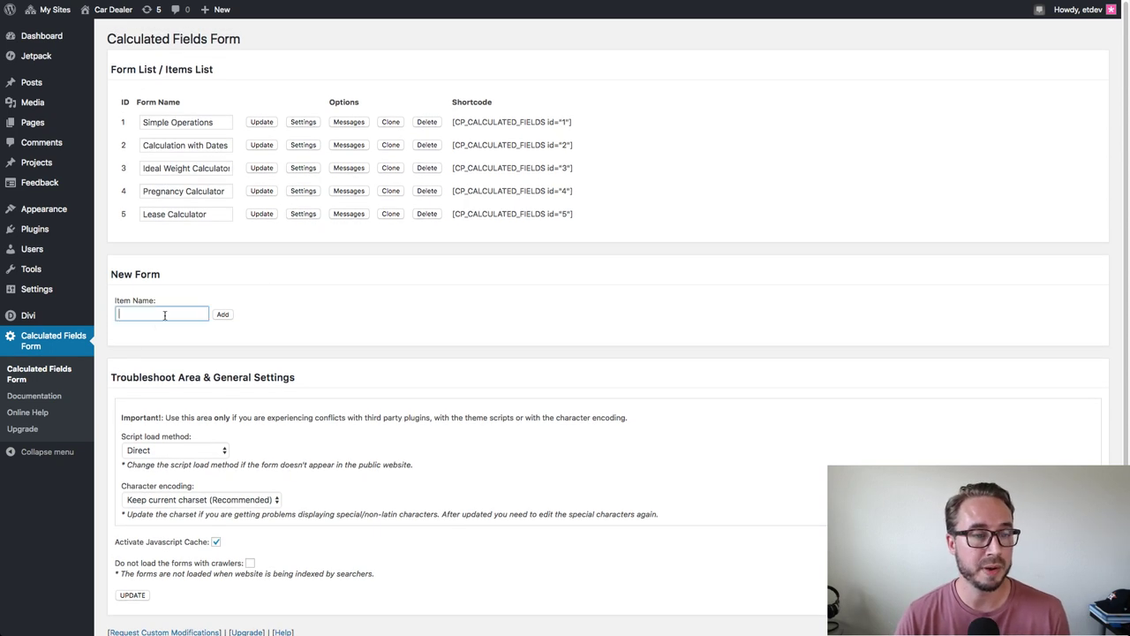
{"action": "left_click", "coordinate": [265, 314]}
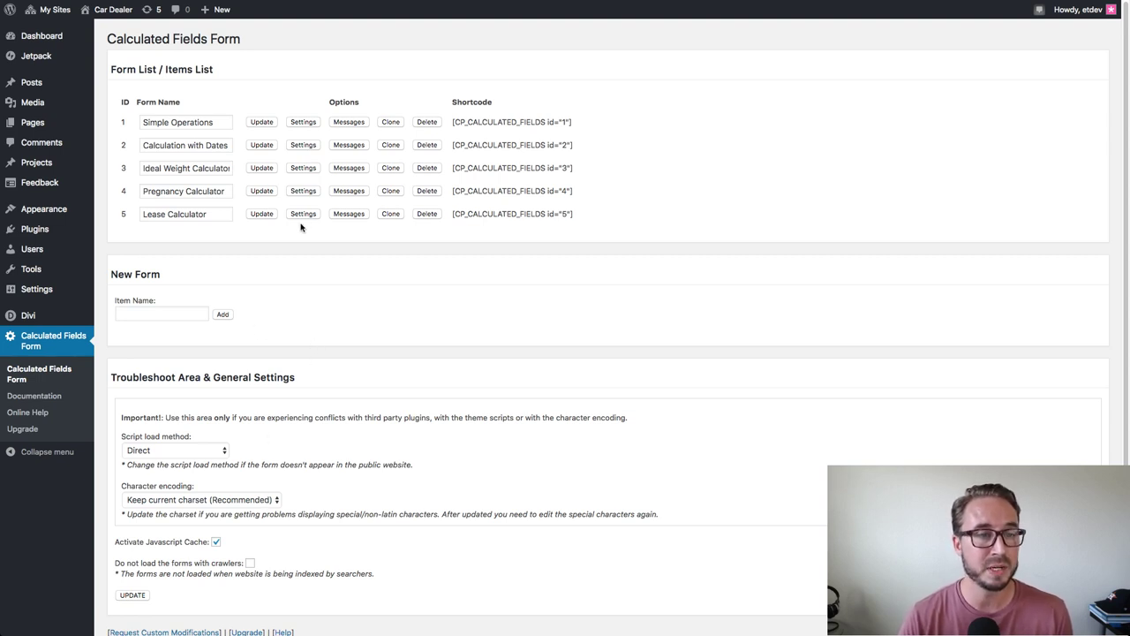
{"action": "left_click", "coordinate": [199, 214]}
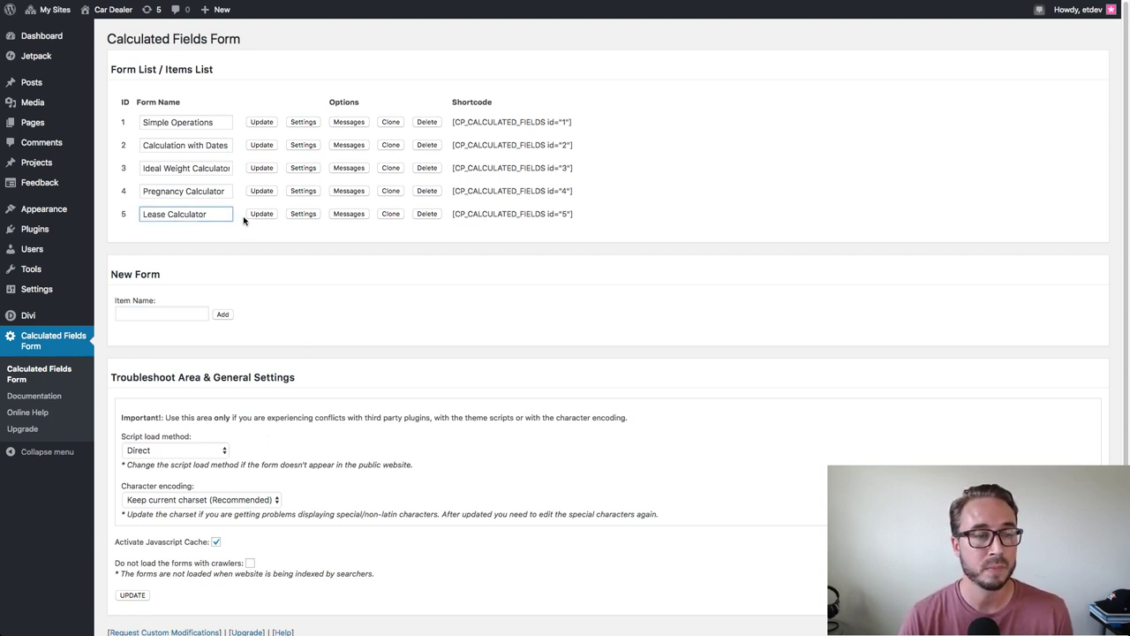
{"action": "left_click", "coordinate": [303, 213]}
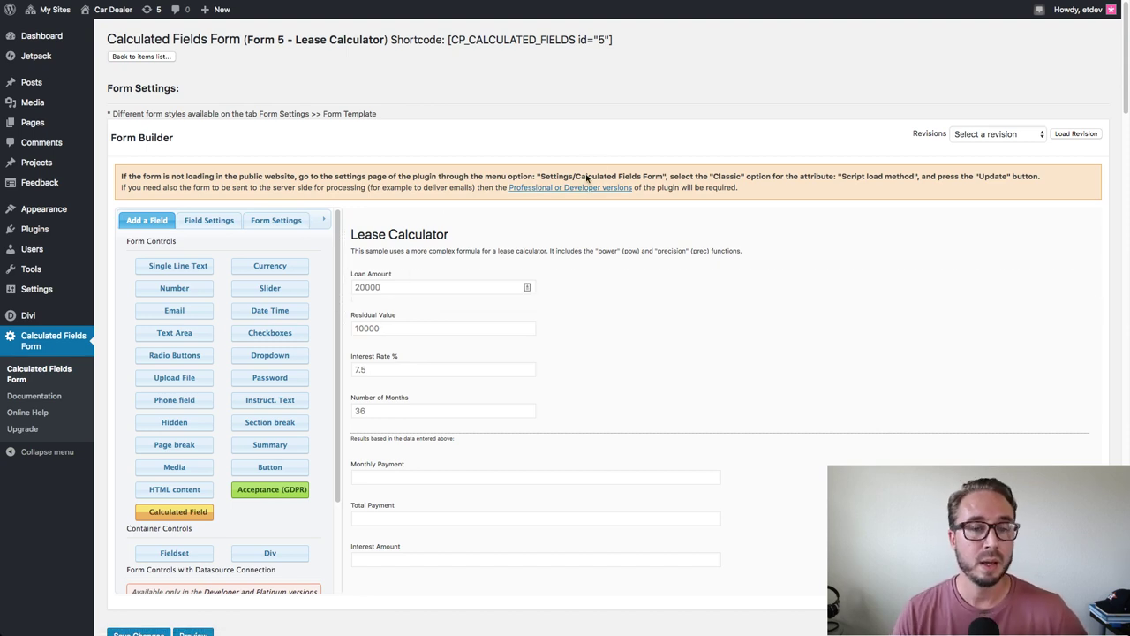
Inspect the Loan Amount field's settings and its field name tag in the Lease Calculator form
{"action": "scroll", "coordinate": [512, 227], "scroll_direction": "down", "scroll_amount": 2}
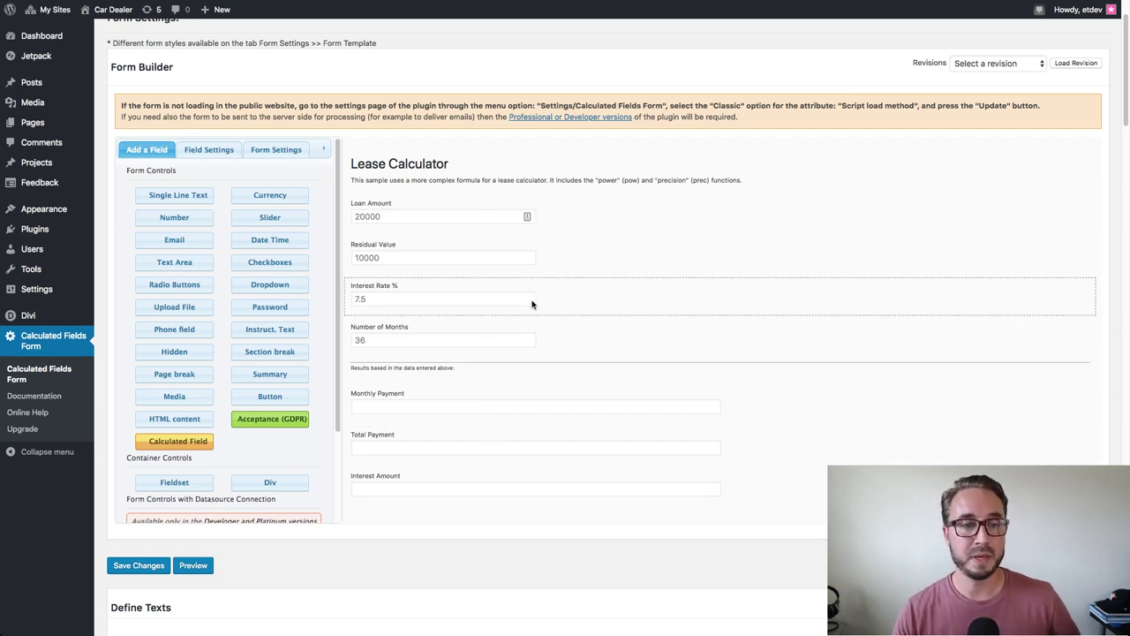
{"action": "left_click", "coordinate": [561, 217]}
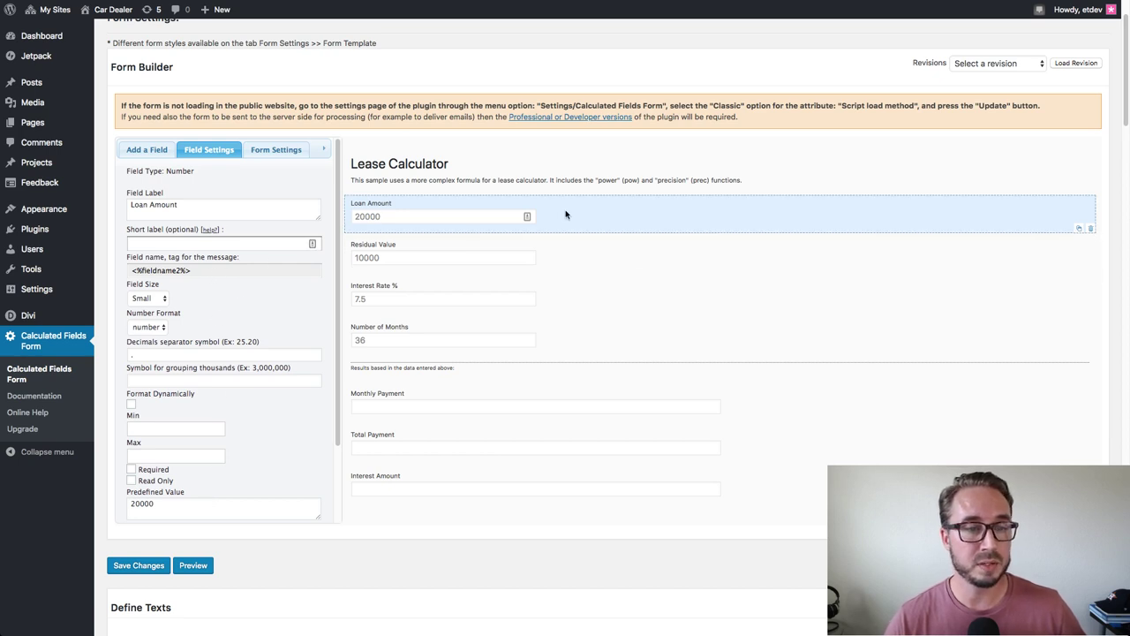
{"action": "left_click_drag", "start_coordinate": [196, 275], "coordinate": [131, 269]}
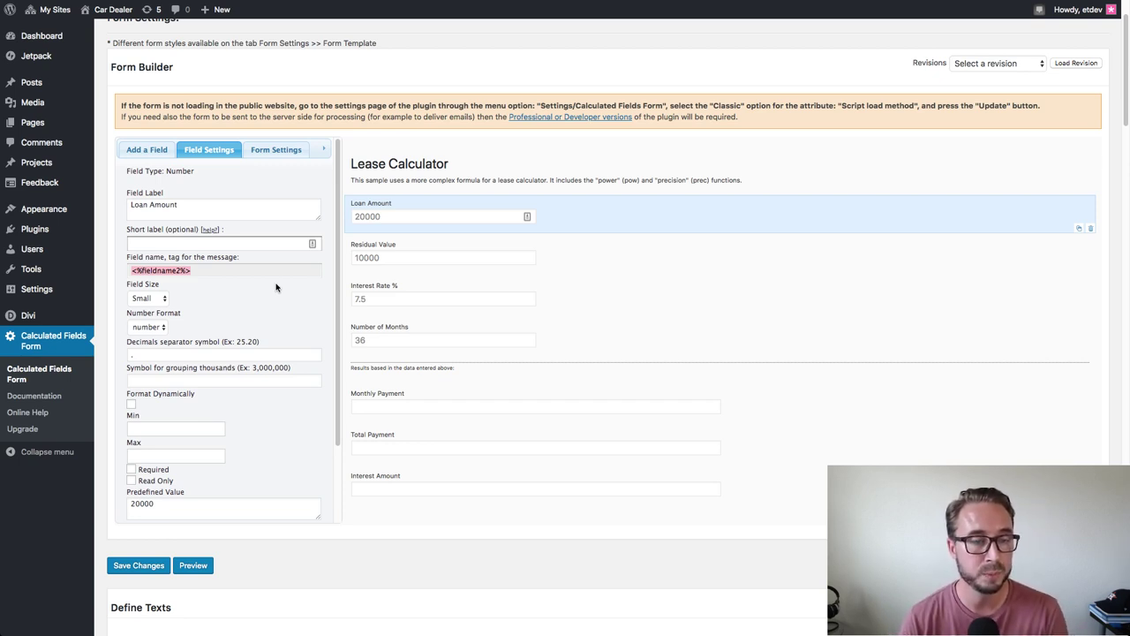
{"action": "left_click", "coordinate": [320, 291]}
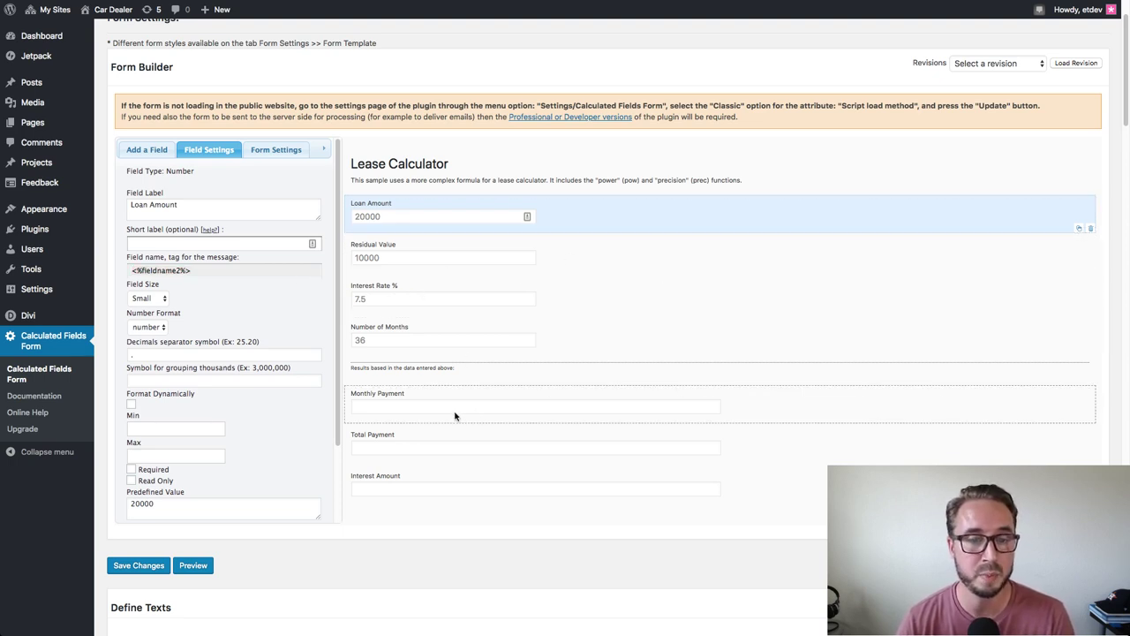
Compare the equations of the Monthly Payment, Total Payment and Interest Amount fields and recheck the Loan Amount field's name
{"action": "left_click", "coordinate": [481, 408]}
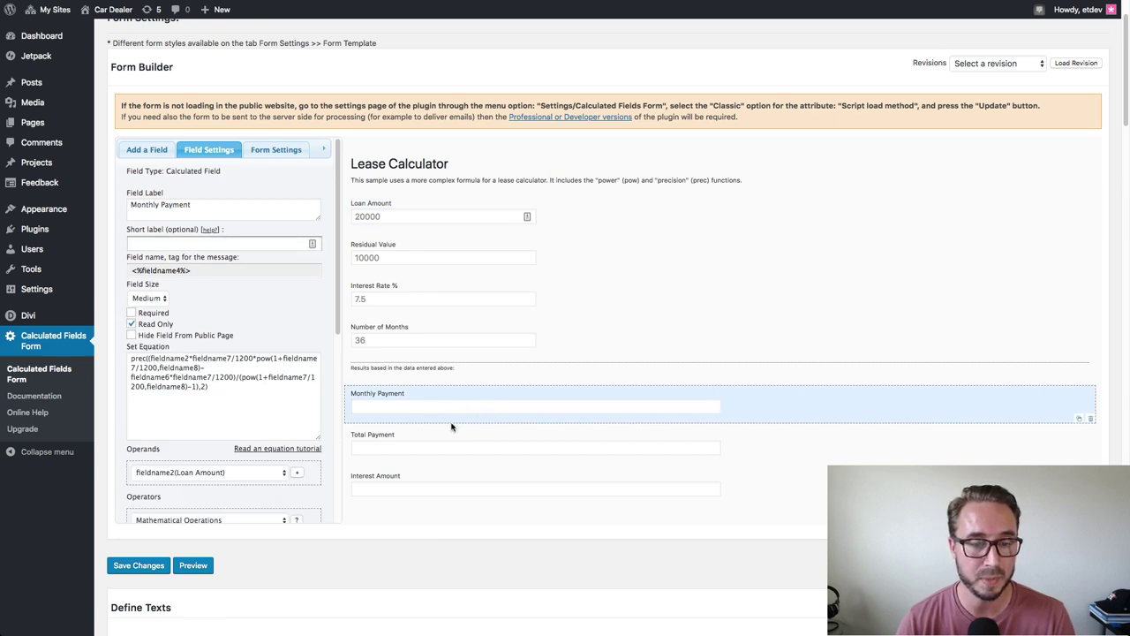
{"action": "left_click", "coordinate": [451, 431]}
{"action": "left_click", "coordinate": [457, 409]}
{"action": "left_click", "coordinate": [449, 449]}
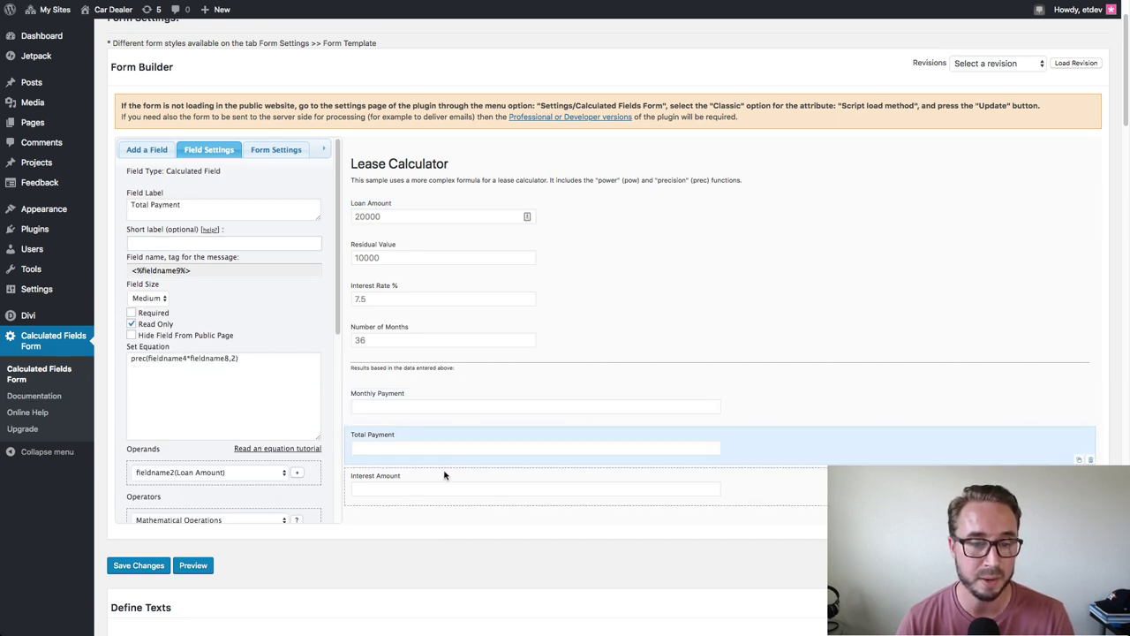
{"action": "left_click", "coordinate": [453, 413]}
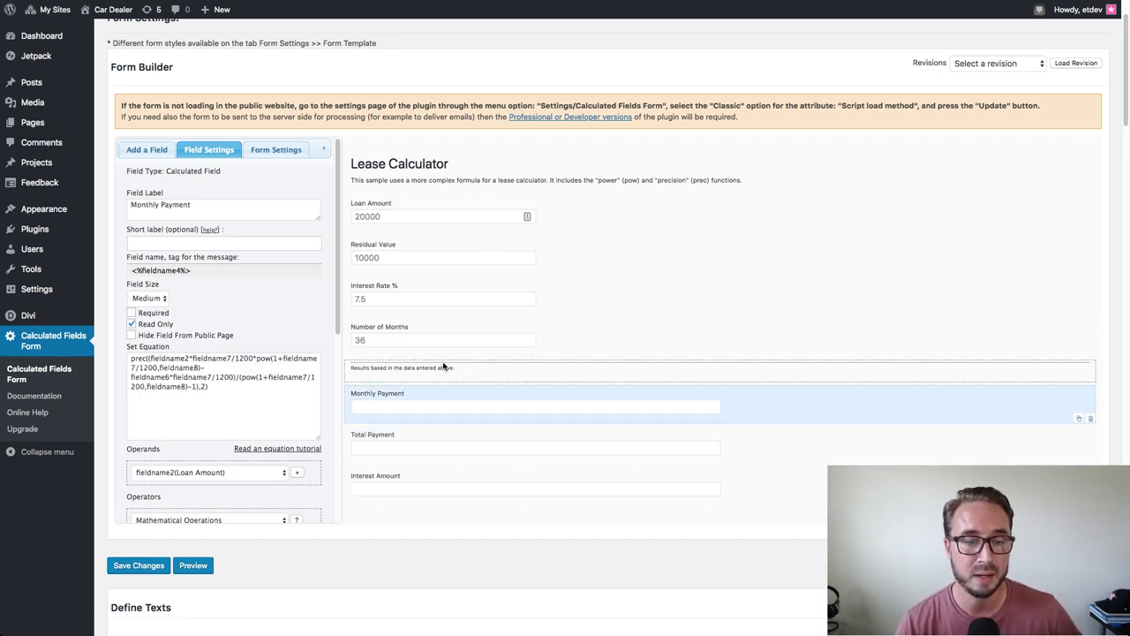
{"action": "left_click", "coordinate": [498, 439]}
{"action": "left_click", "coordinate": [488, 485]}
{"action": "left_click", "coordinate": [505, 413]}
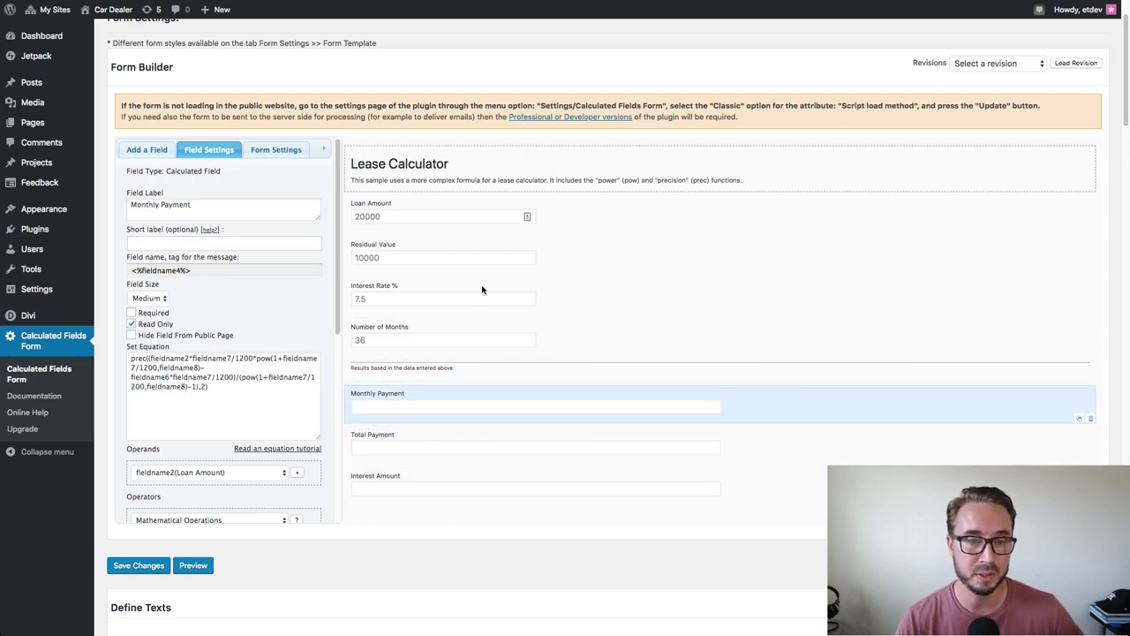
{"action": "left_click", "coordinate": [454, 216]}
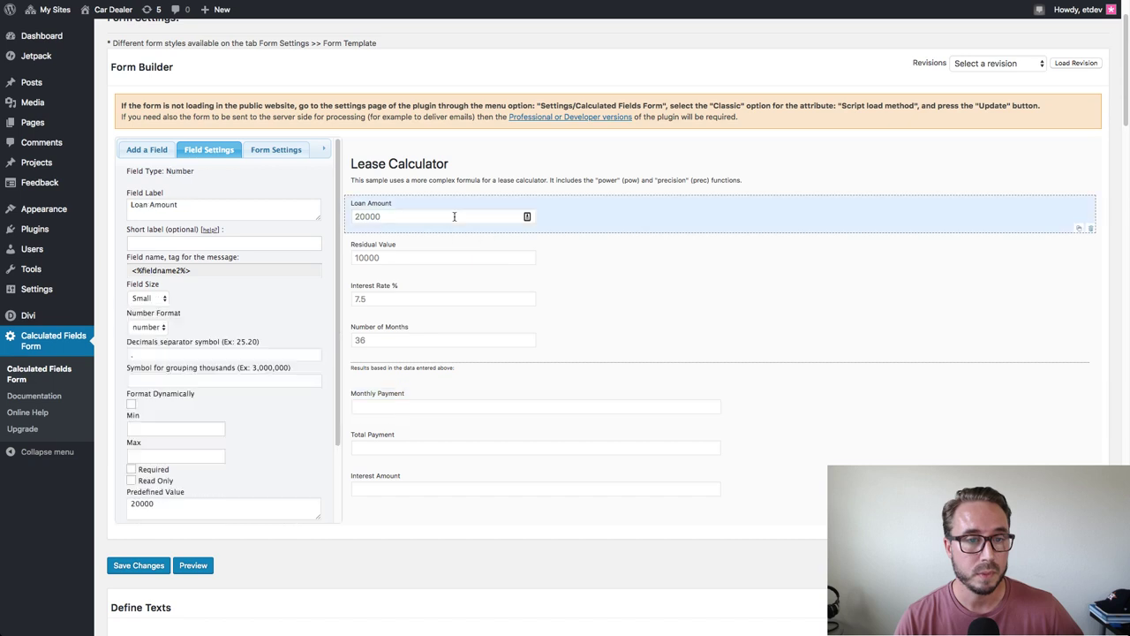
Enlarge the page and examine the equation set for the Monthly Payment field
{"action": "left_click", "coordinate": [429, 396]}
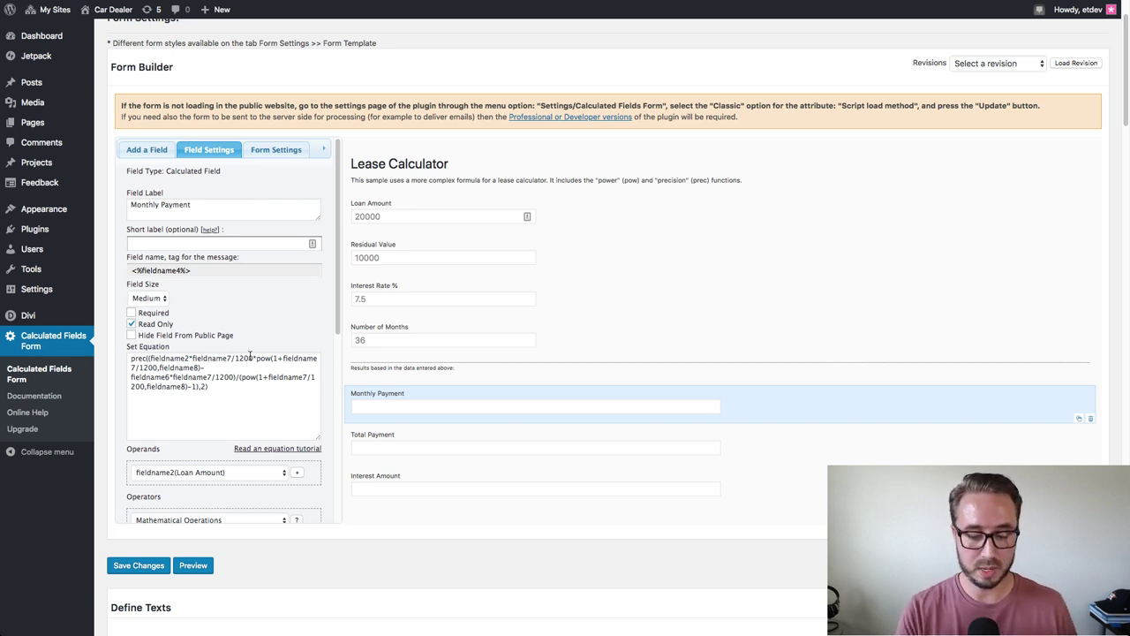
{"action": "key", "text": "super+plus"}
{"action": "key", "text": "super+plus"}
{"action": "key", "text": "super+plus"}
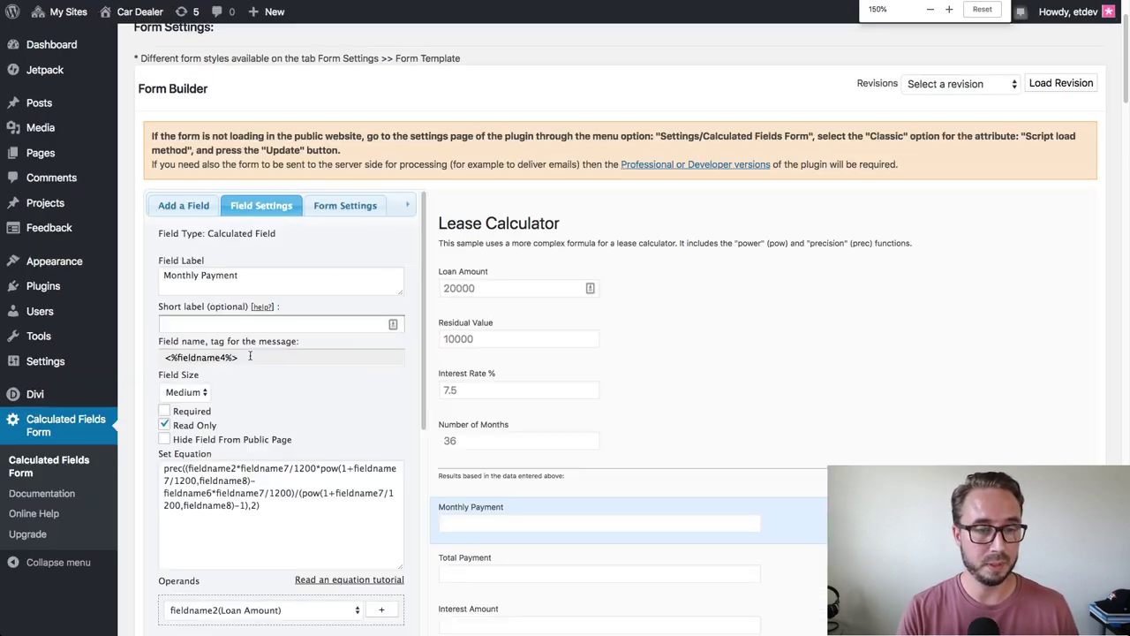
{"action": "key", "text": "super+plus"}
{"action": "scroll", "coordinate": [562, 273], "scroll_direction": "down", "scroll_amount": 5}
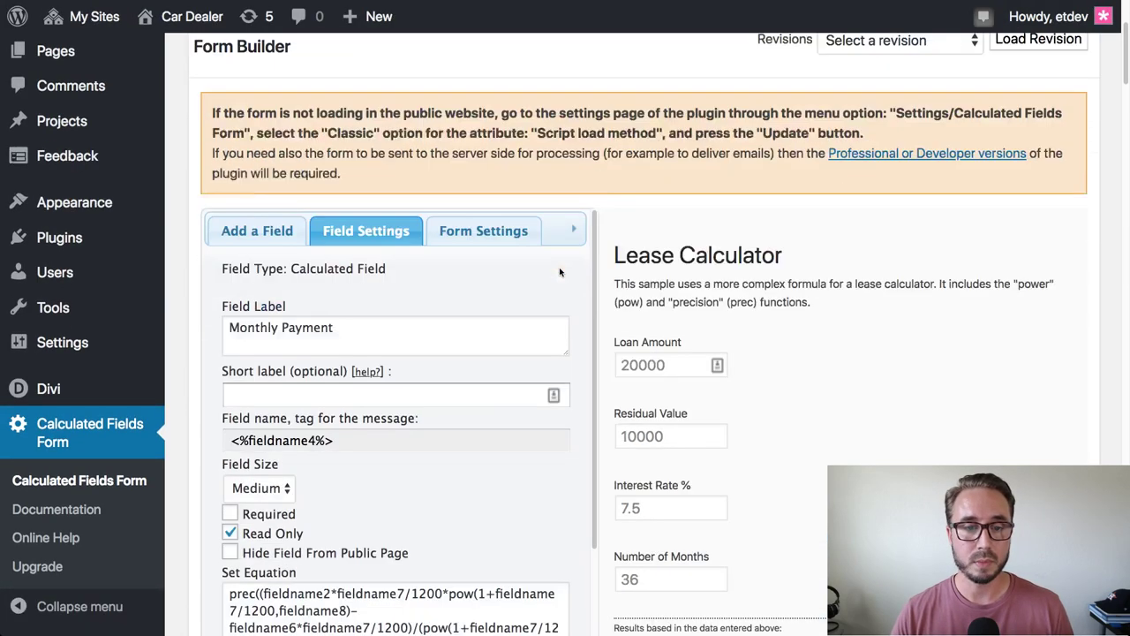
{"action": "scroll", "coordinate": [561, 272], "scroll_direction": "down", "scroll_amount": 5}
{"action": "scroll", "coordinate": [561, 271], "scroll_direction": "up", "scroll_amount": 2}
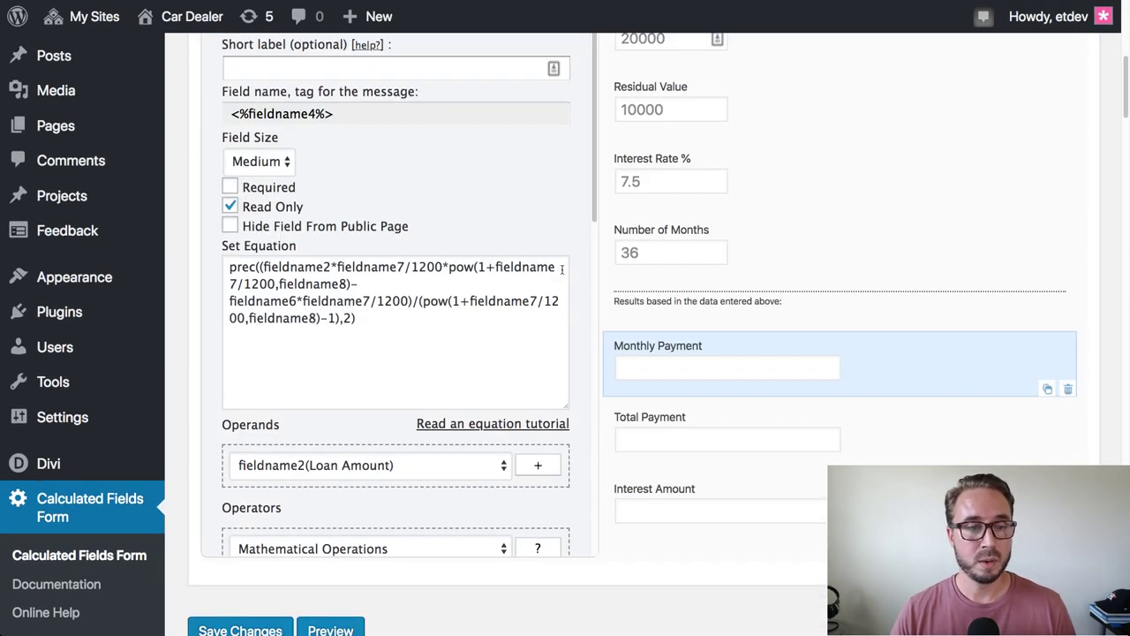
Highlight the equation section and the full Monthly Payment formula to review how it is written
{"action": "scroll", "coordinate": [556, 276], "scroll_direction": "up", "scroll_amount": 1}
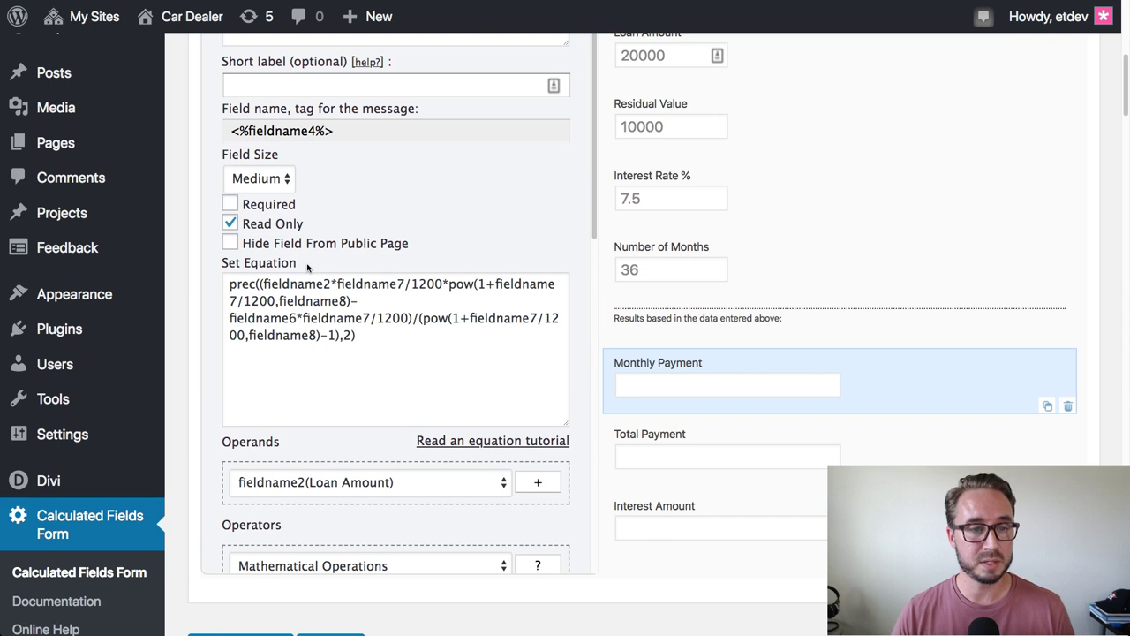
{"action": "left_click_drag", "start_coordinate": [309, 270], "coordinate": [214, 267]}
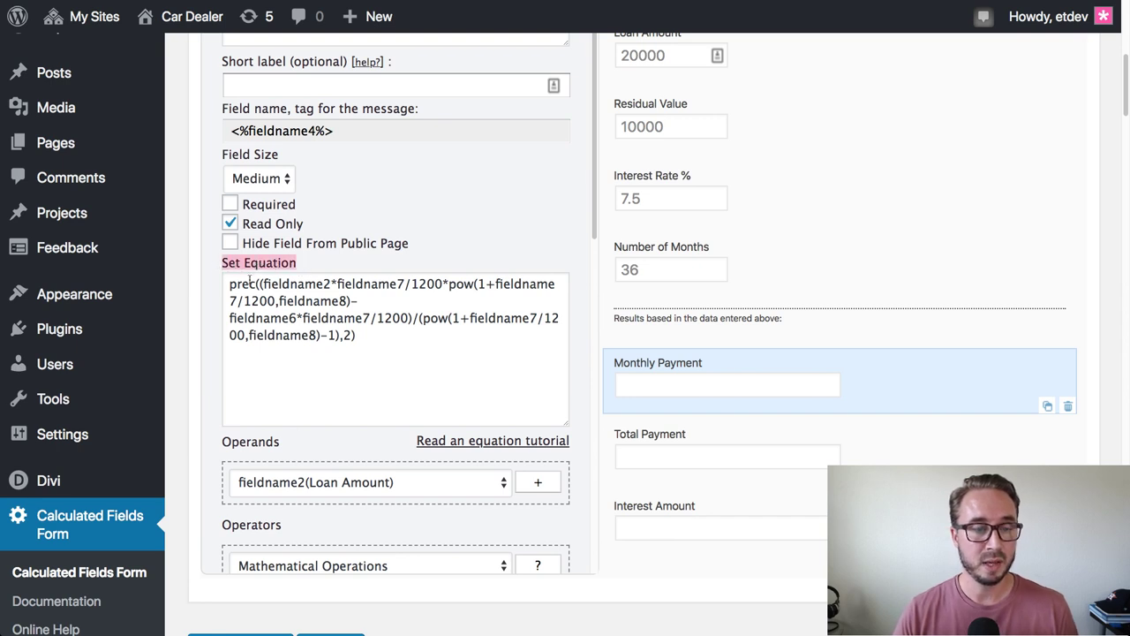
{"action": "left_click", "coordinate": [376, 345]}
{"action": "left_click_drag", "start_coordinate": [382, 338], "coordinate": [181, 289]}
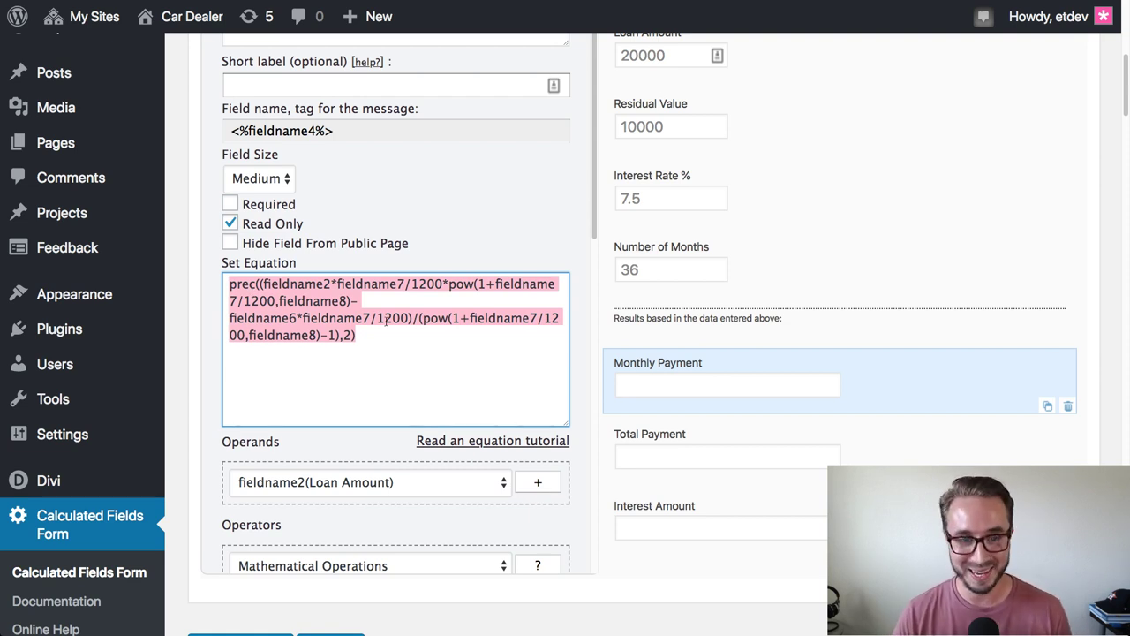
{"action": "left_click", "coordinate": [453, 342]}
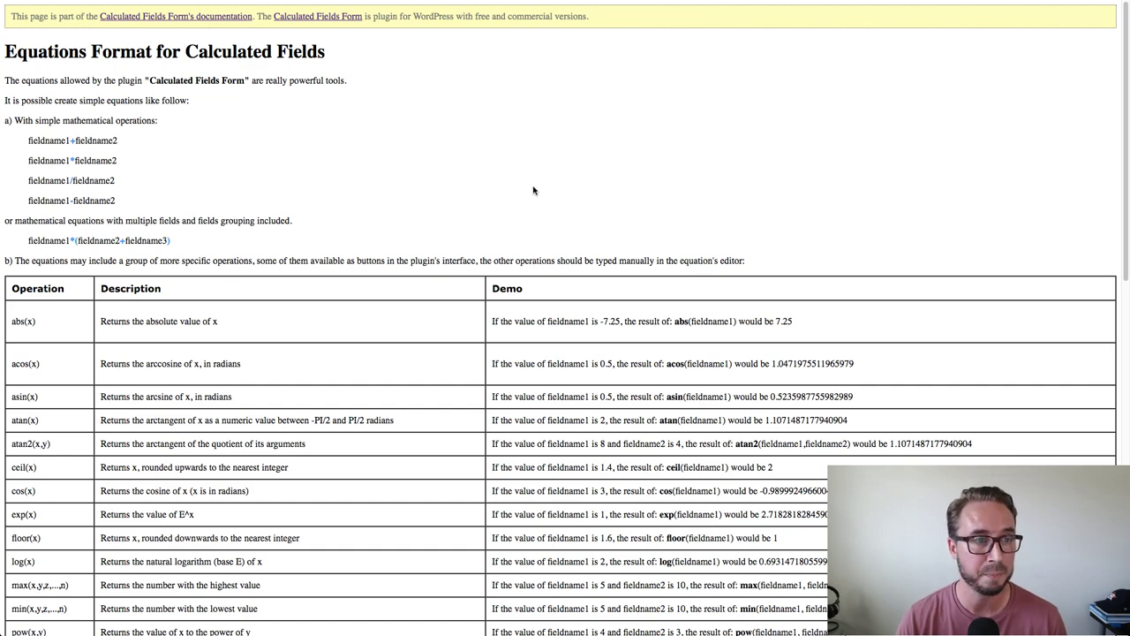
Read the plugin's equation format tutorial, from the operations tables to the sample monthly payment equation for a lease calculator
{"action": "scroll", "coordinate": [529, 193], "scroll_direction": "down", "scroll_amount": 8}
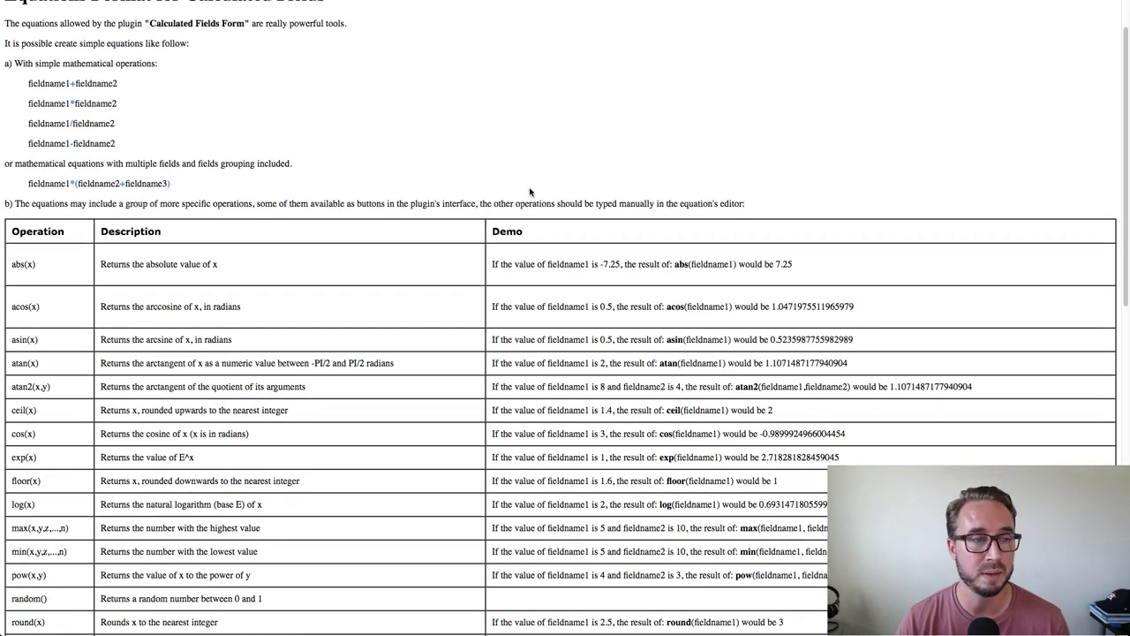
{"action": "scroll", "coordinate": [530, 192], "scroll_direction": "up", "scroll_amount": 8}
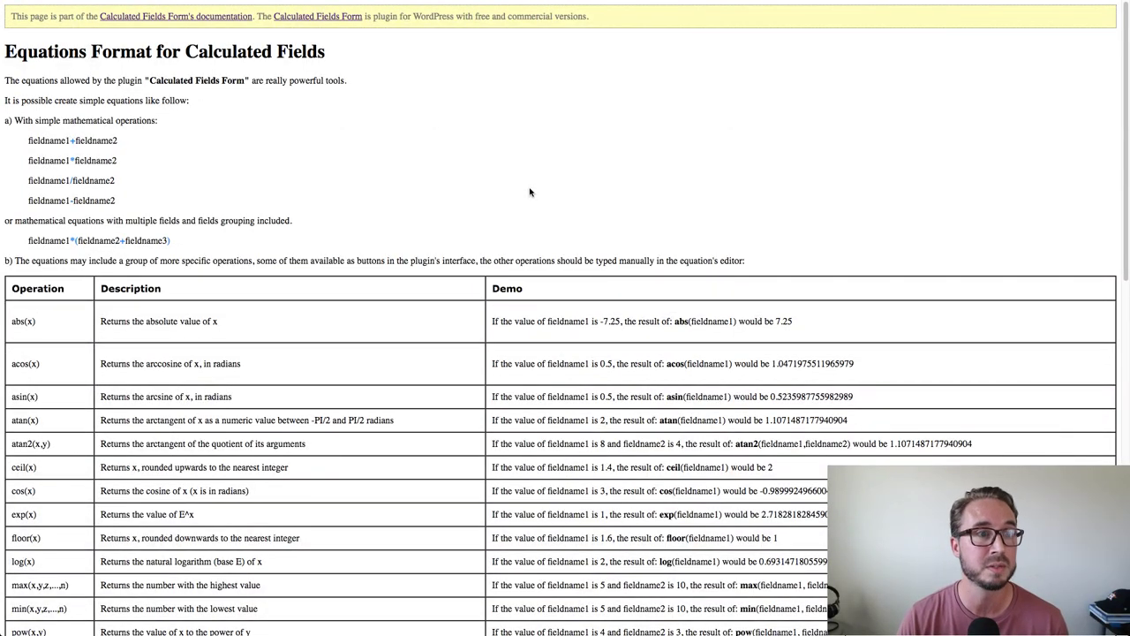
{"action": "scroll", "coordinate": [529, 192], "scroll_direction": "down", "scroll_amount": 6}
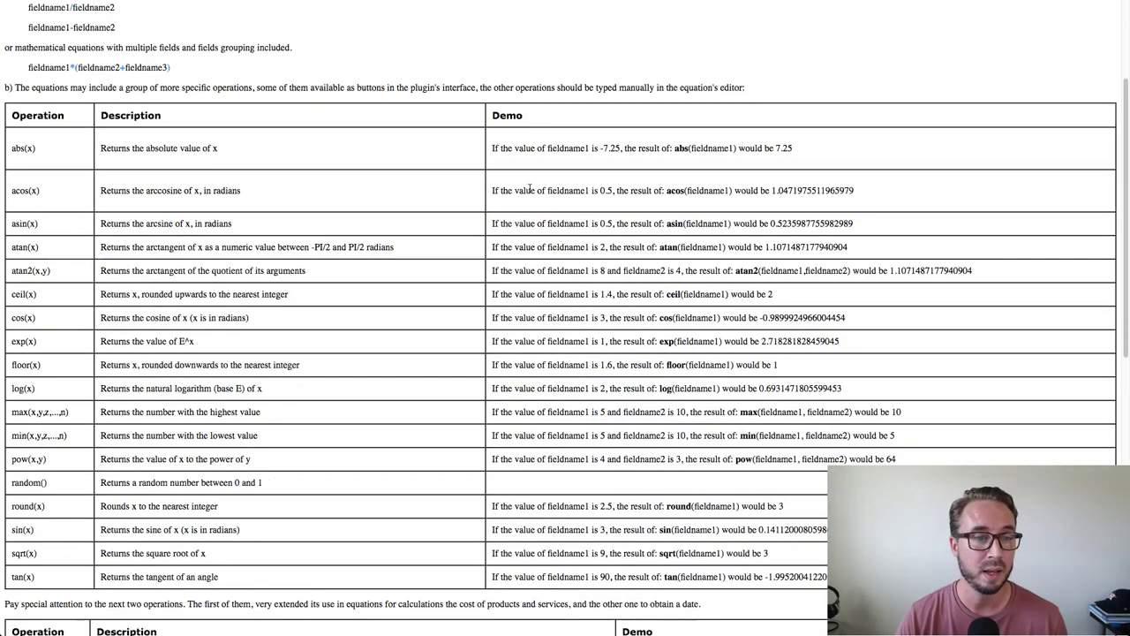
{"action": "scroll", "coordinate": [530, 191], "scroll_direction": "down", "scroll_amount": 13}
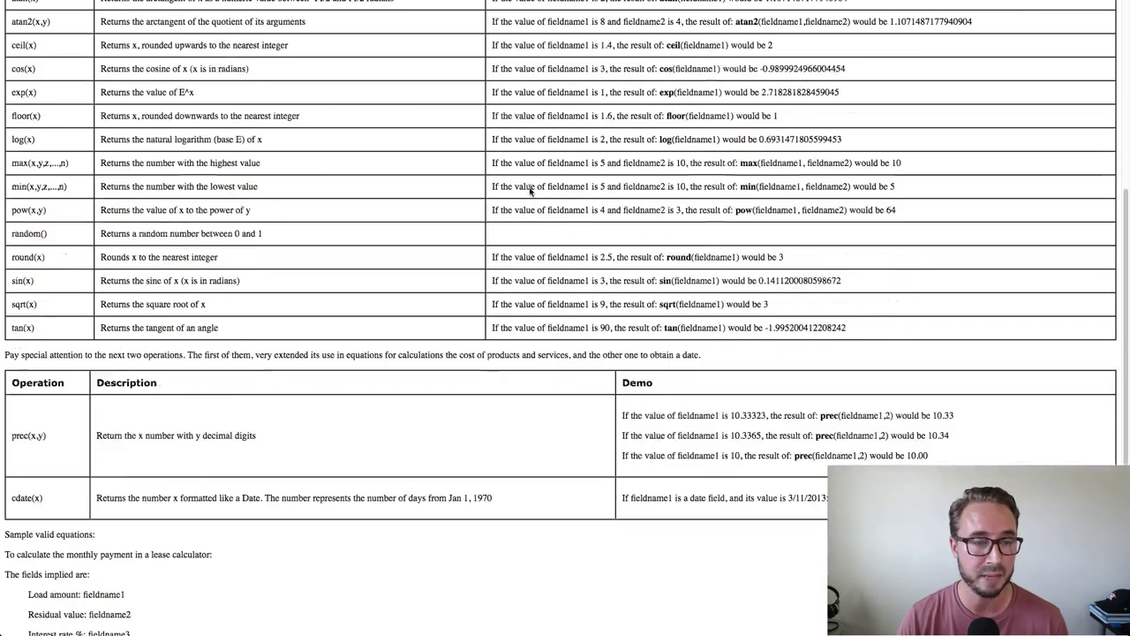
{"action": "scroll", "coordinate": [530, 192], "scroll_direction": "up", "scroll_amount": 1}
{"action": "scroll", "coordinate": [530, 192], "scroll_direction": "up", "scroll_amount": 8}
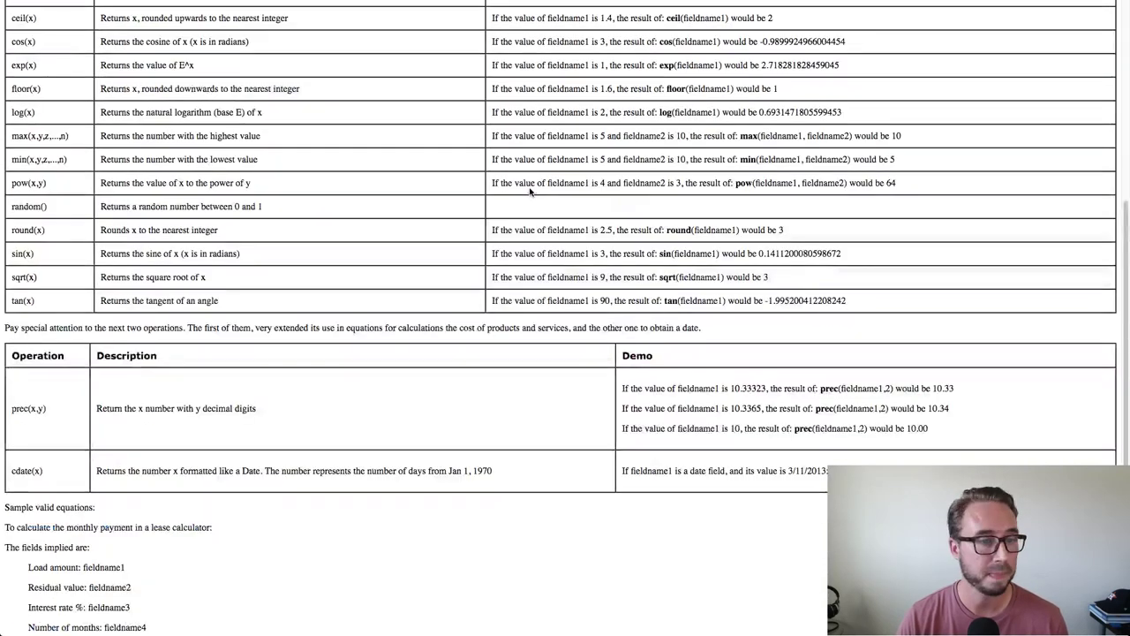
{"action": "scroll", "coordinate": [529, 192], "scroll_direction": "down", "scroll_amount": 7}
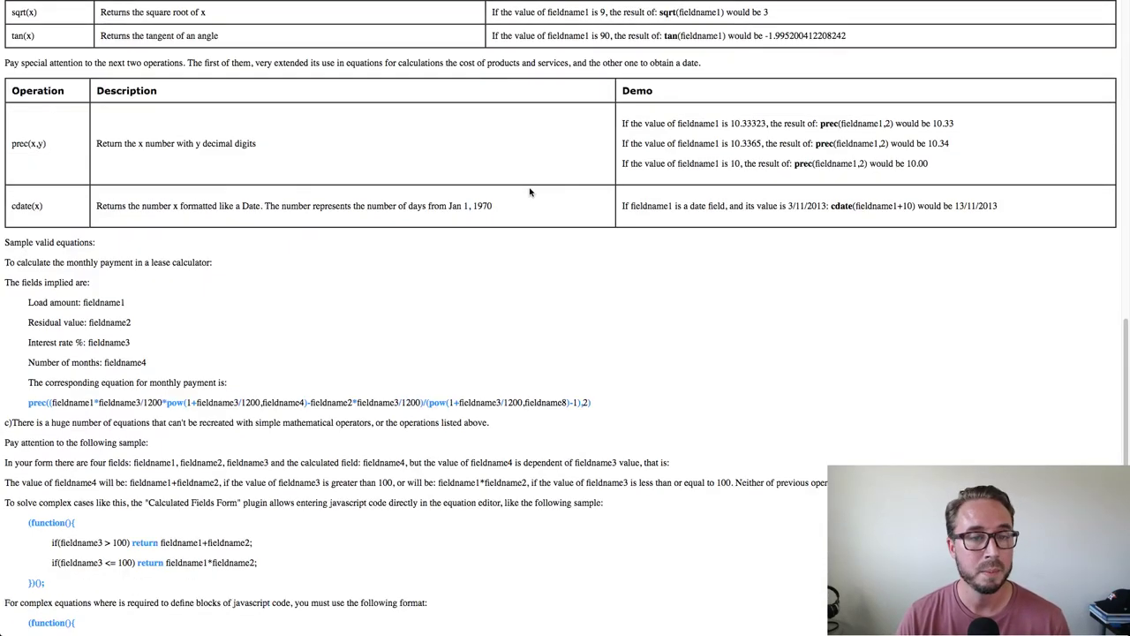
{"action": "scroll", "coordinate": [529, 192], "scroll_direction": "down", "scroll_amount": 2}
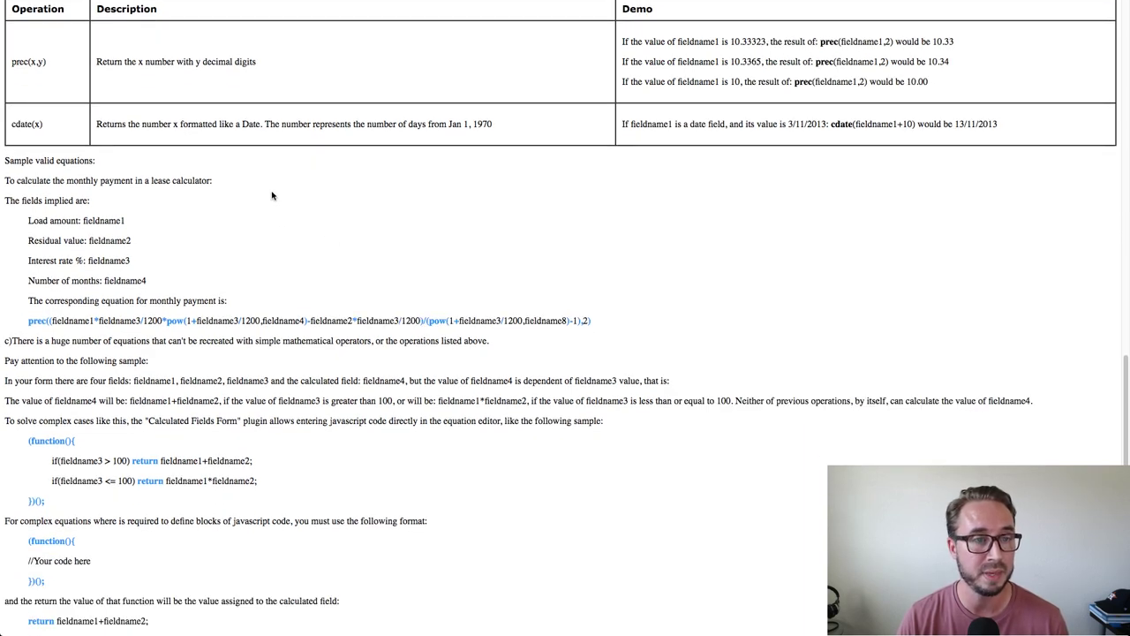
{"action": "left_click_drag", "start_coordinate": [228, 183], "coordinate": [2, 178]}
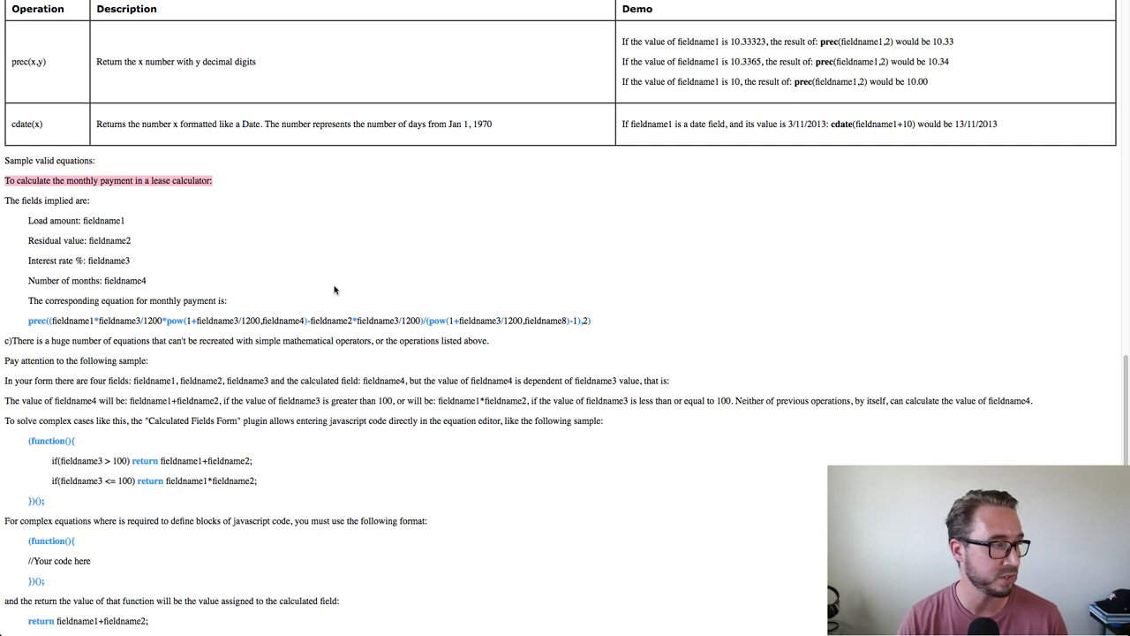
{"action": "left_click", "coordinate": [393, 240]}
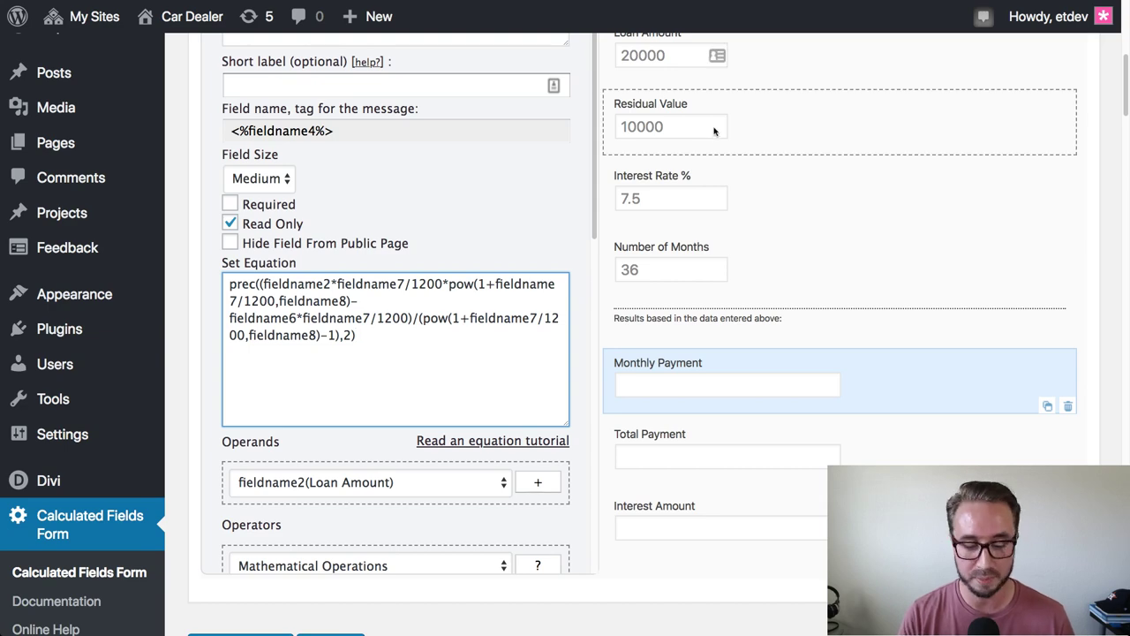
Return to the Lease Calculator form, reduce the page zoom to fit the whole form, and recheck the Monthly Payment equation
{"action": "key", "text": "super+minus"}
{"action": "key", "text": "super+minus"}
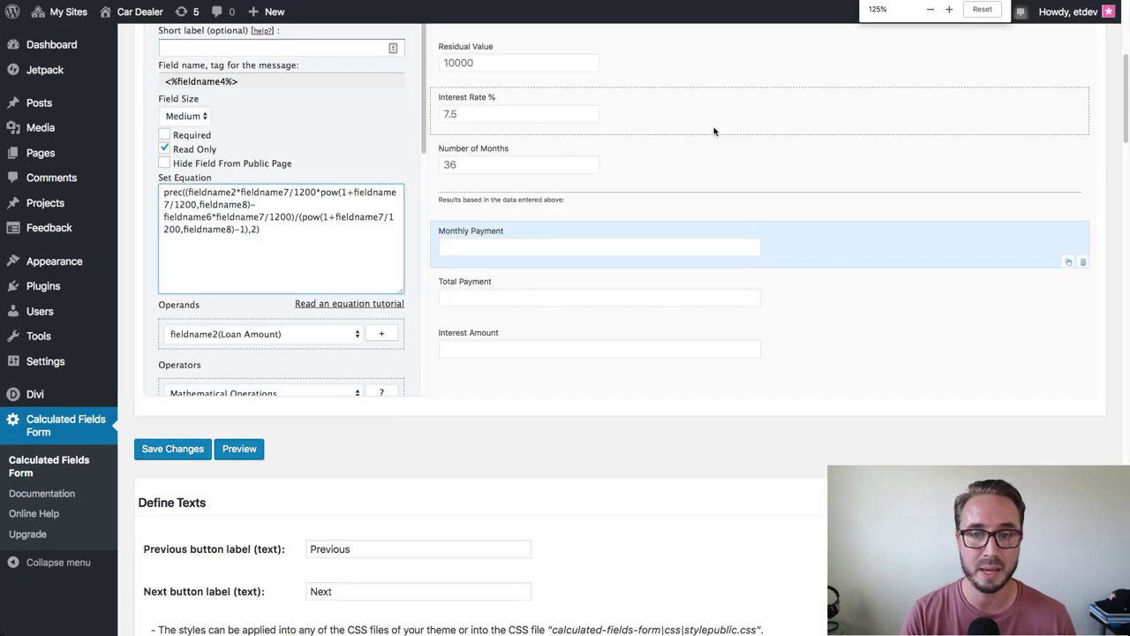
{"action": "key", "text": "super+minus"}
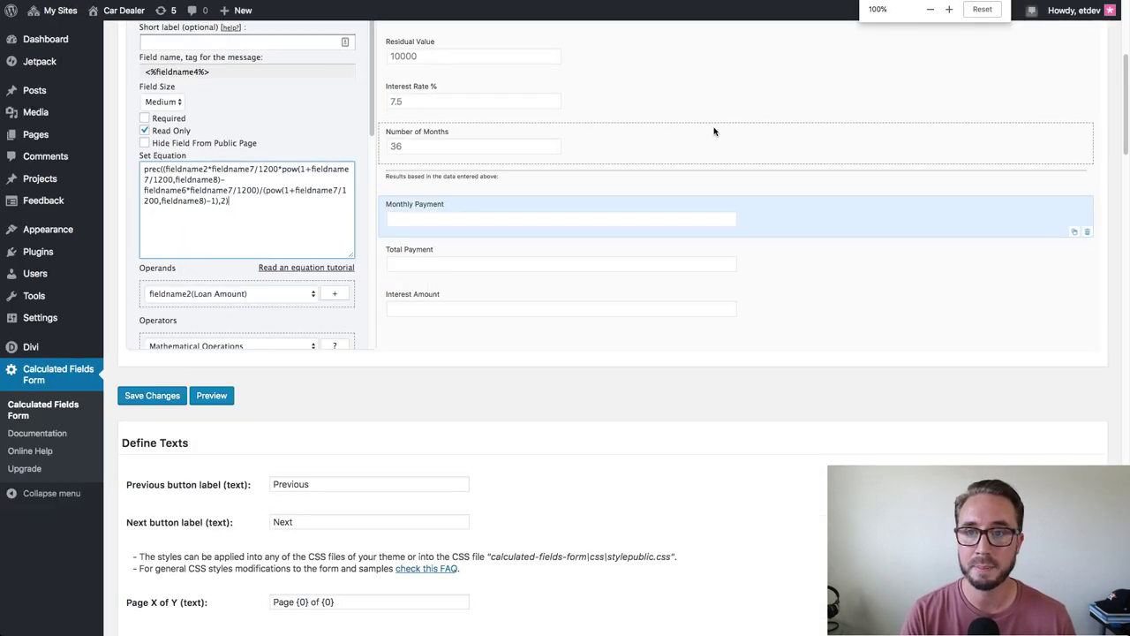
{"action": "key", "text": "super+minus"}
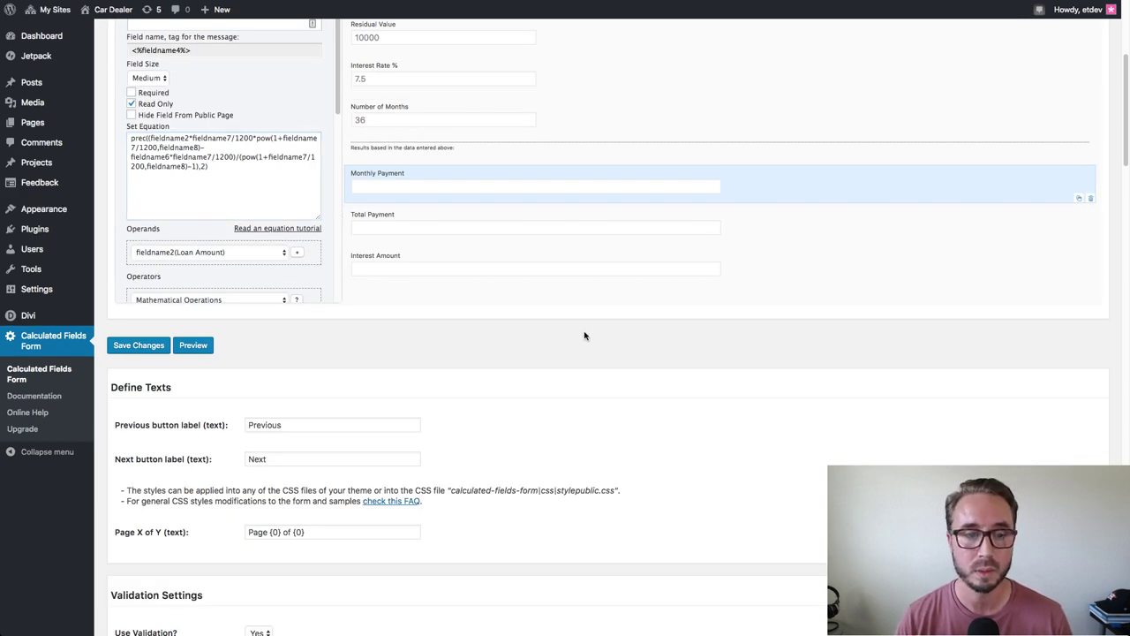
{"action": "scroll", "coordinate": [281, 184], "scroll_direction": "up", "scroll_amount": 4}
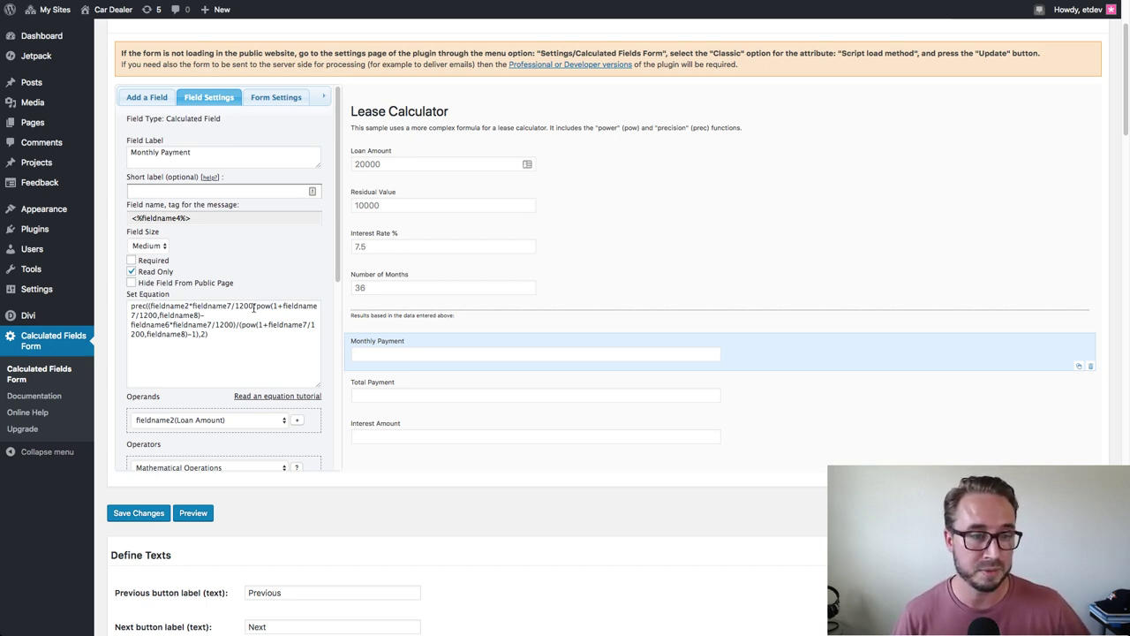
{"action": "type", "text": "*"}
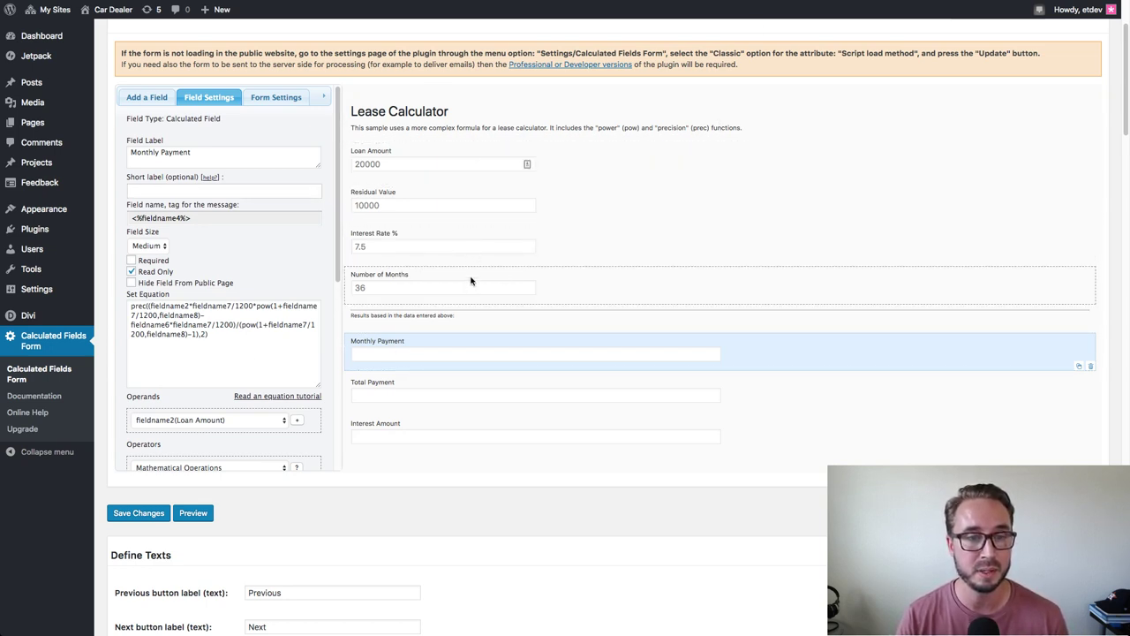
{"action": "left_click", "coordinate": [206, 333]}
{"action": "left_click_drag", "start_coordinate": [207, 333], "coordinate": [129, 305]}
{"action": "left_click", "coordinate": [427, 343]}
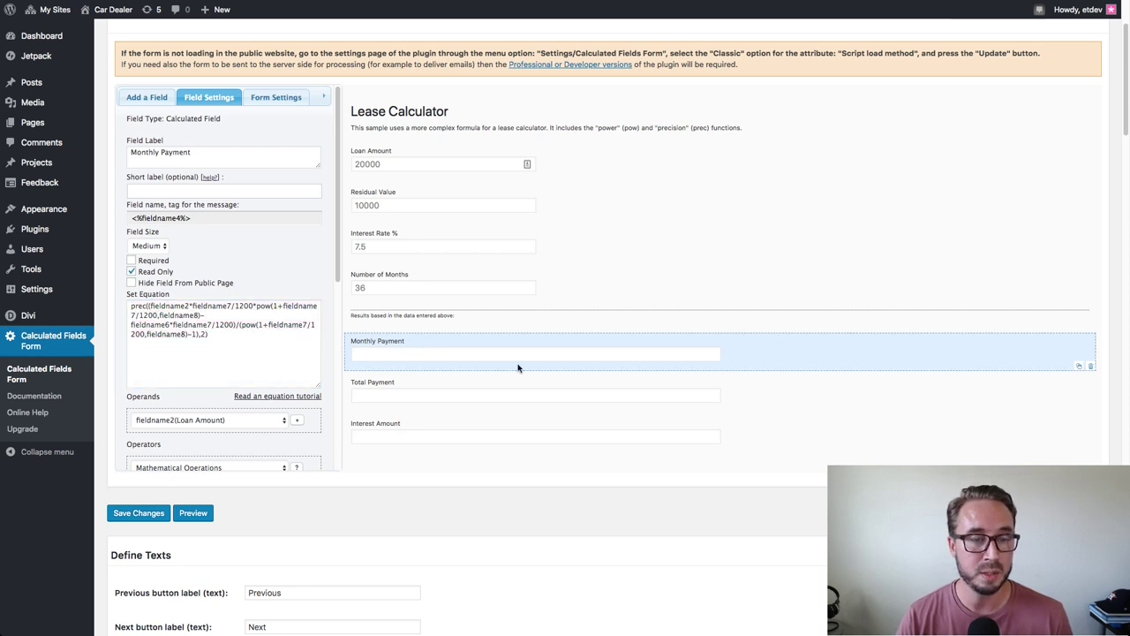
Look over the Lease Calculator form builder, including its form settings, field settings and shortcode heading
{"action": "scroll", "coordinate": [454, 357], "scroll_direction": "down", "scroll_amount": 2}
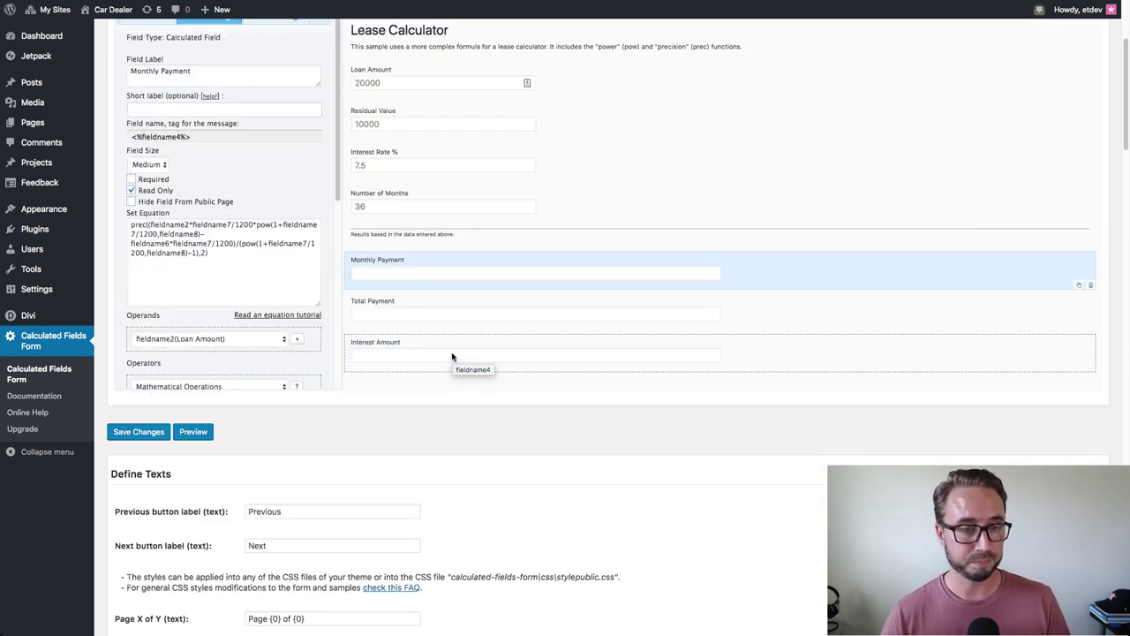
{"action": "scroll", "coordinate": [424, 433], "scroll_direction": "down", "scroll_amount": 3}
{"action": "scroll", "coordinate": [451, 305], "scroll_direction": "up", "scroll_amount": 5}
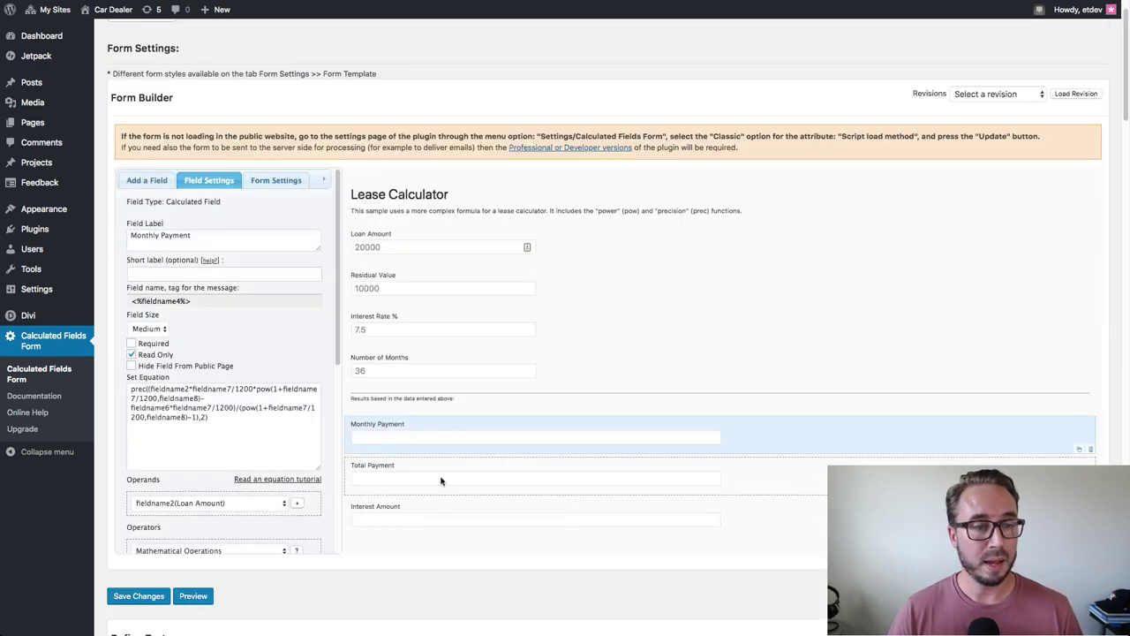
{"action": "scroll", "coordinate": [433, 473], "scroll_direction": "down", "scroll_amount": 3}
{"action": "scroll", "coordinate": [671, 343], "scroll_direction": "up", "scroll_amount": 1}
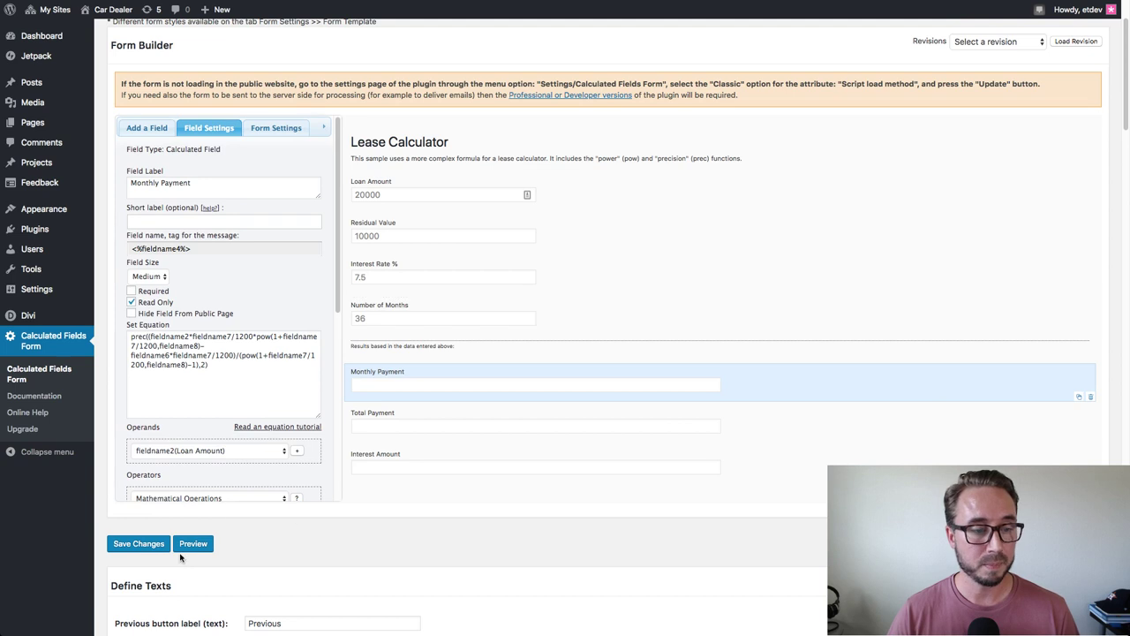
{"action": "left_click", "coordinate": [282, 132]}
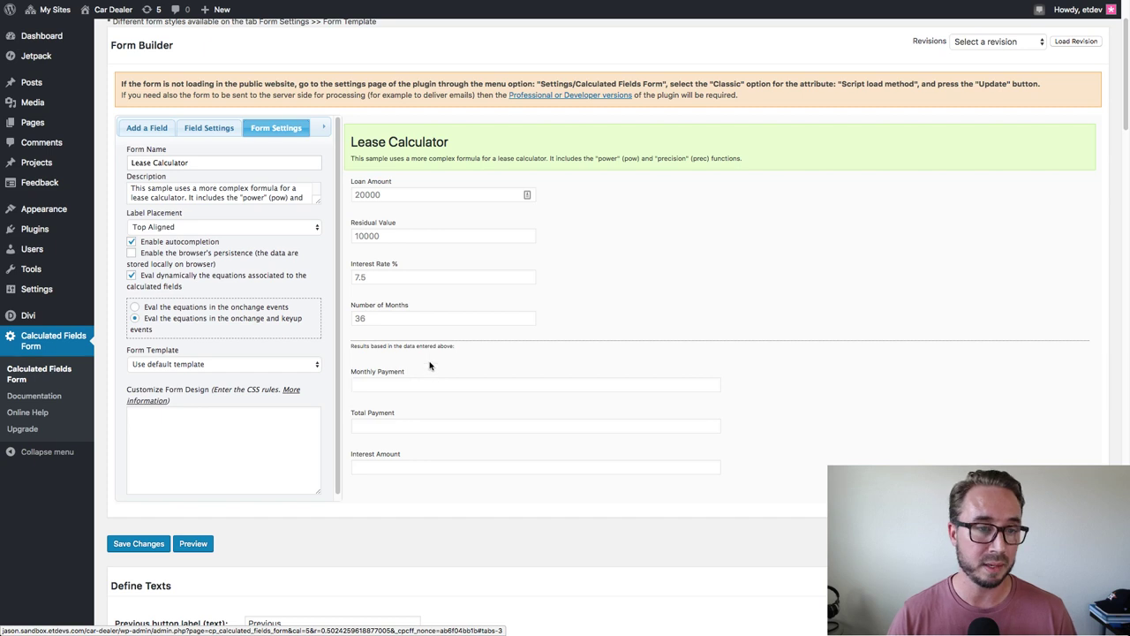
{"action": "left_click", "coordinate": [222, 129]}
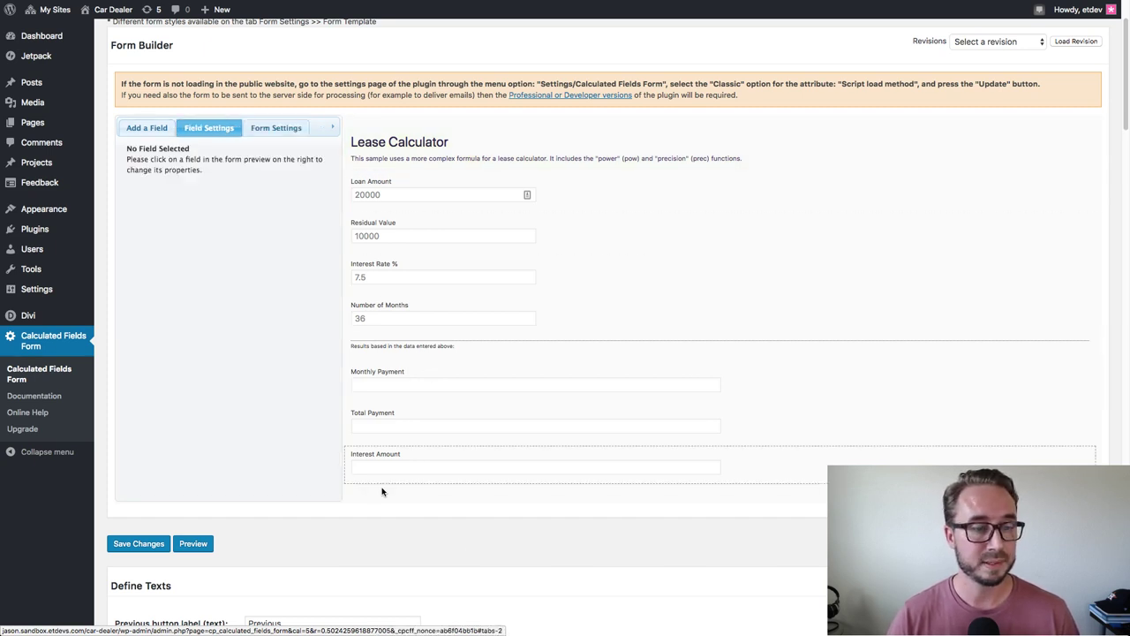
{"action": "scroll", "coordinate": [291, 536], "scroll_direction": "up", "scroll_amount": 3}
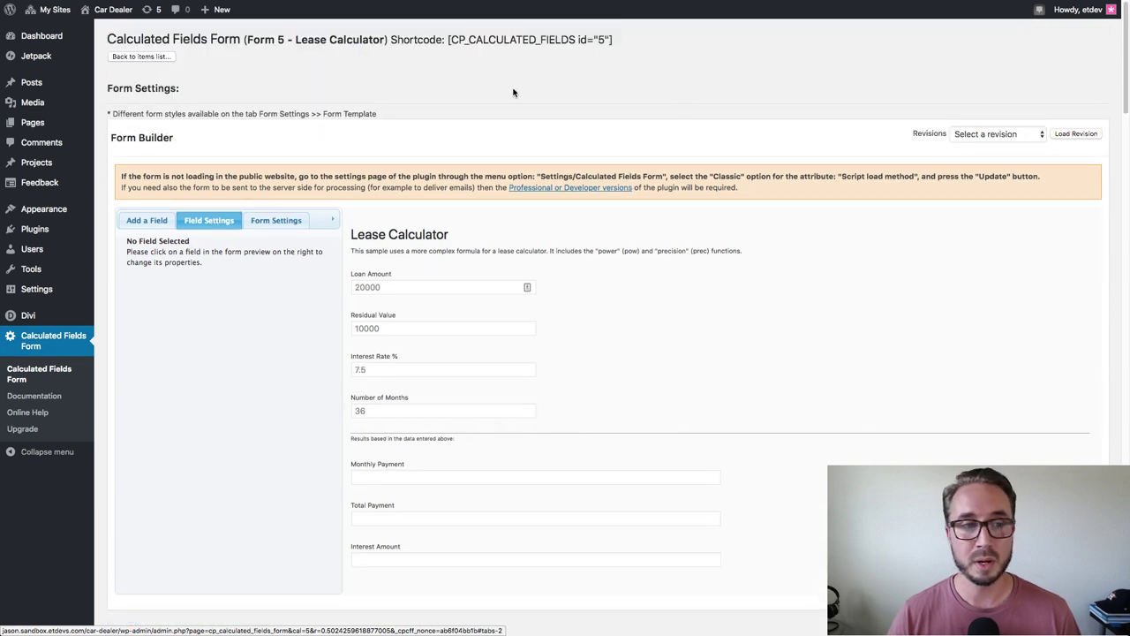
Return to the Calculated Fields Form list and copy the Lease Calculator shortcode [CP_CALCULATED_FIELDS id="5"]
{"action": "left_click", "coordinate": [69, 341]}
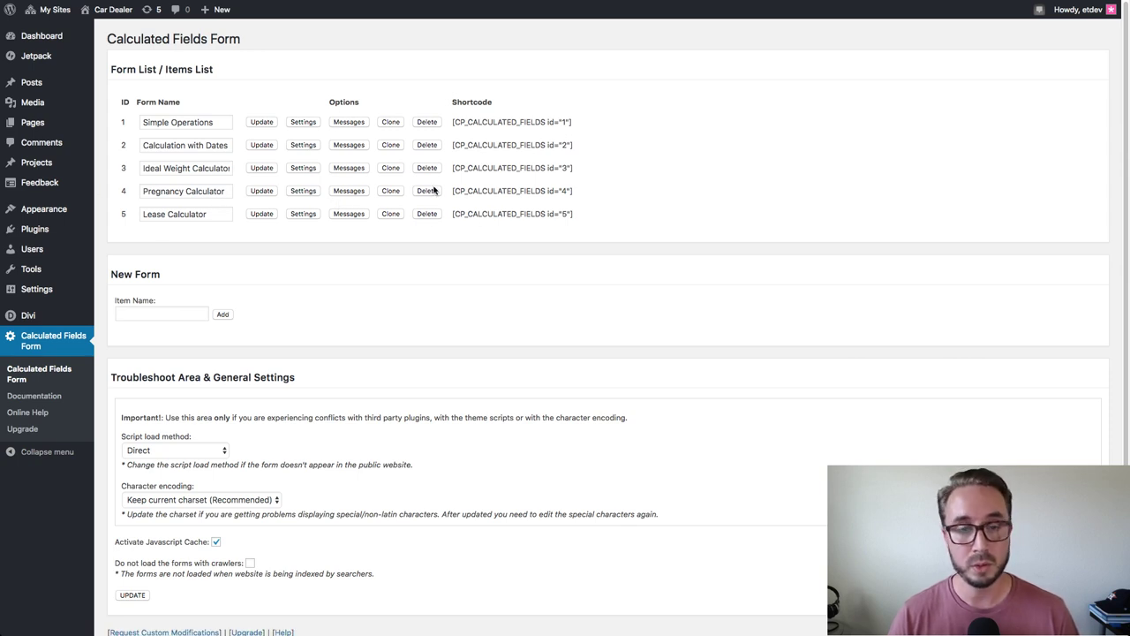
{"action": "left_click_drag", "start_coordinate": [583, 214], "coordinate": [453, 211]}
{"action": "key", "text": "ctrl+c"}
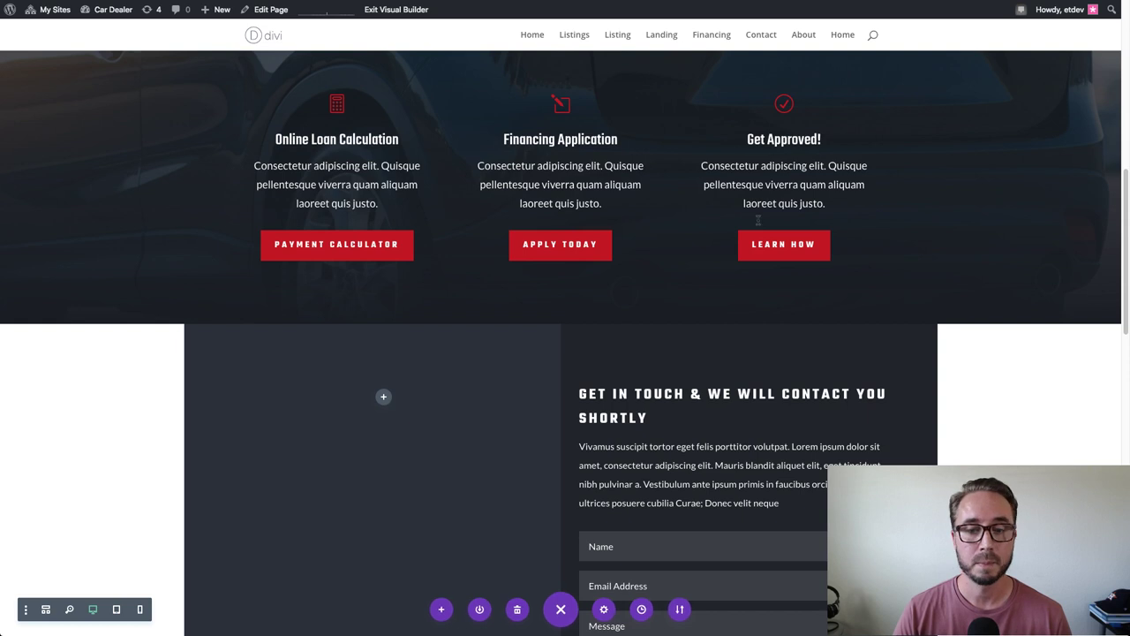
Switch to the page in the Divi Visual Builder and insert a Text module in the empty column beside the contact form
{"action": "scroll", "coordinate": [765, 238], "scroll_direction": "down", "scroll_amount": 5}
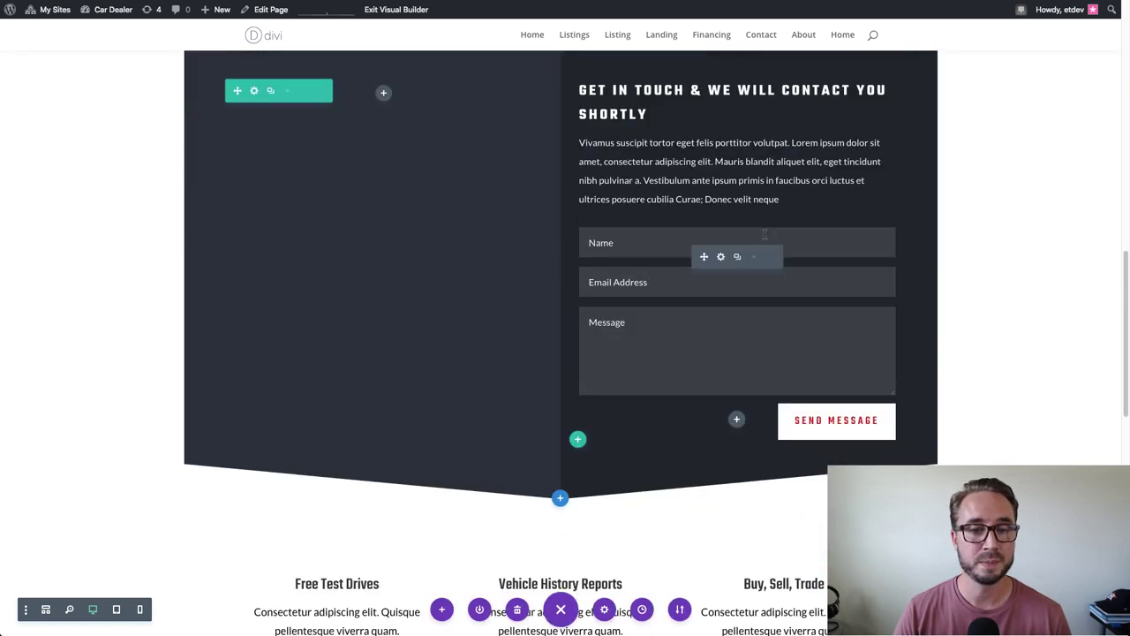
{"action": "scroll", "coordinate": [460, 179], "scroll_direction": "up", "scroll_amount": 1}
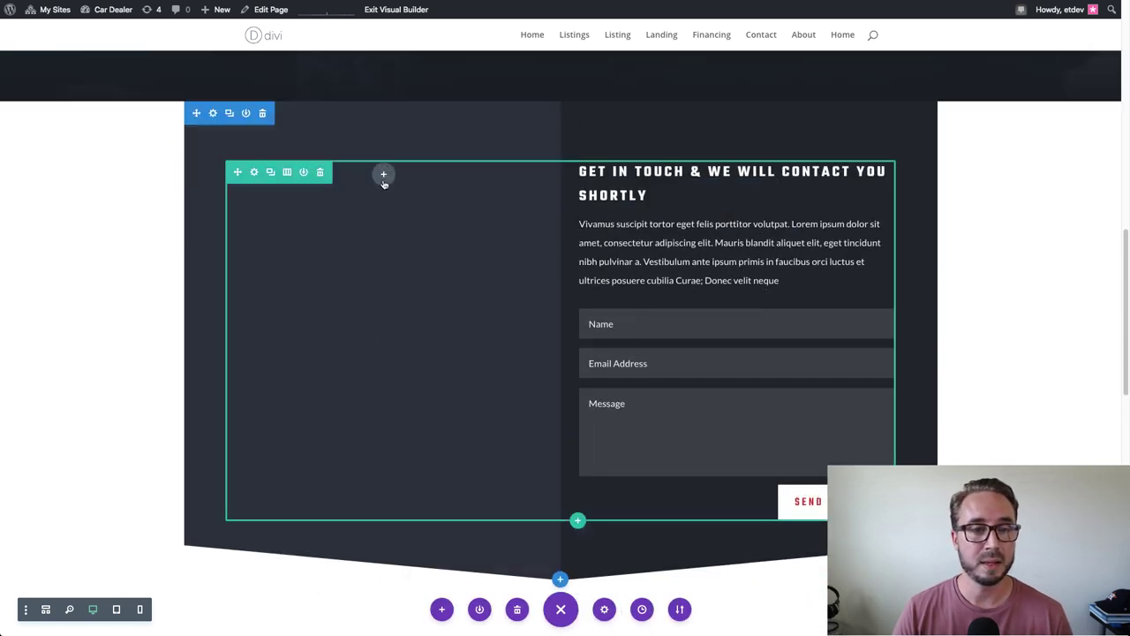
{"action": "left_click", "coordinate": [384, 176]}
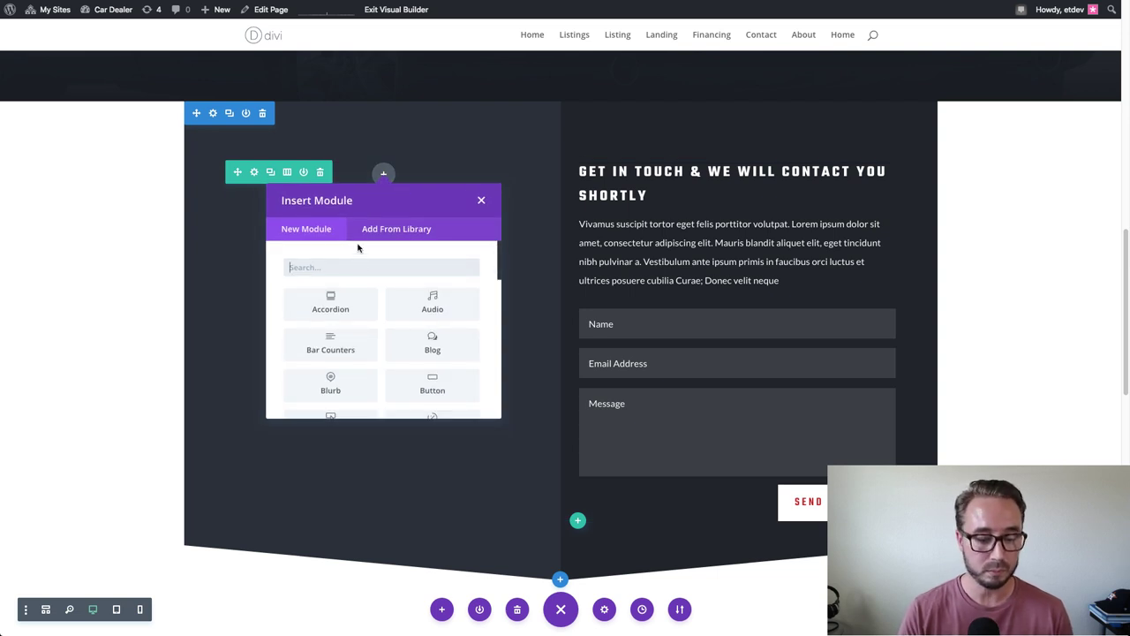
{"action": "type", "text": "text"}
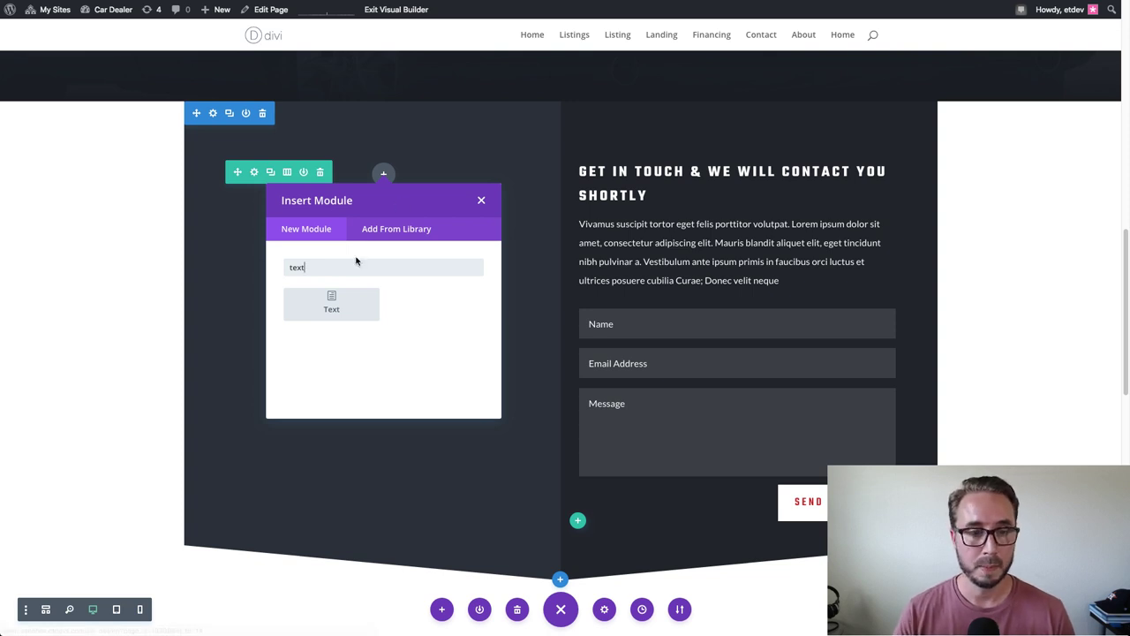
{"action": "left_click", "coordinate": [335, 308]}
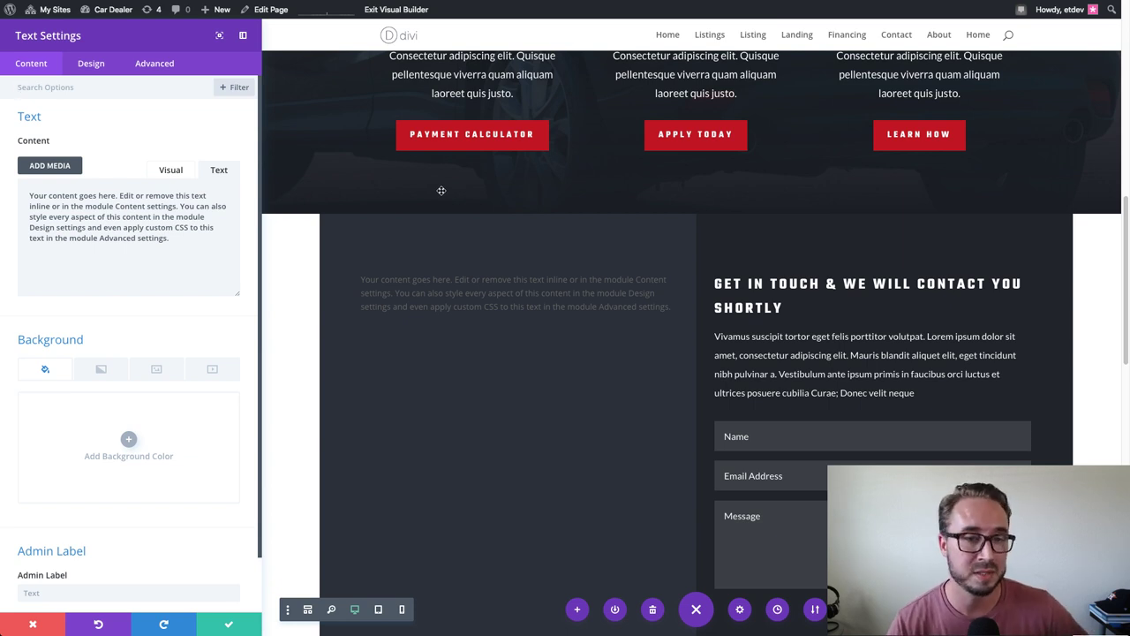
Open the new Text module's design settings and look over its text and heading options
{"action": "left_click", "coordinate": [102, 67]}
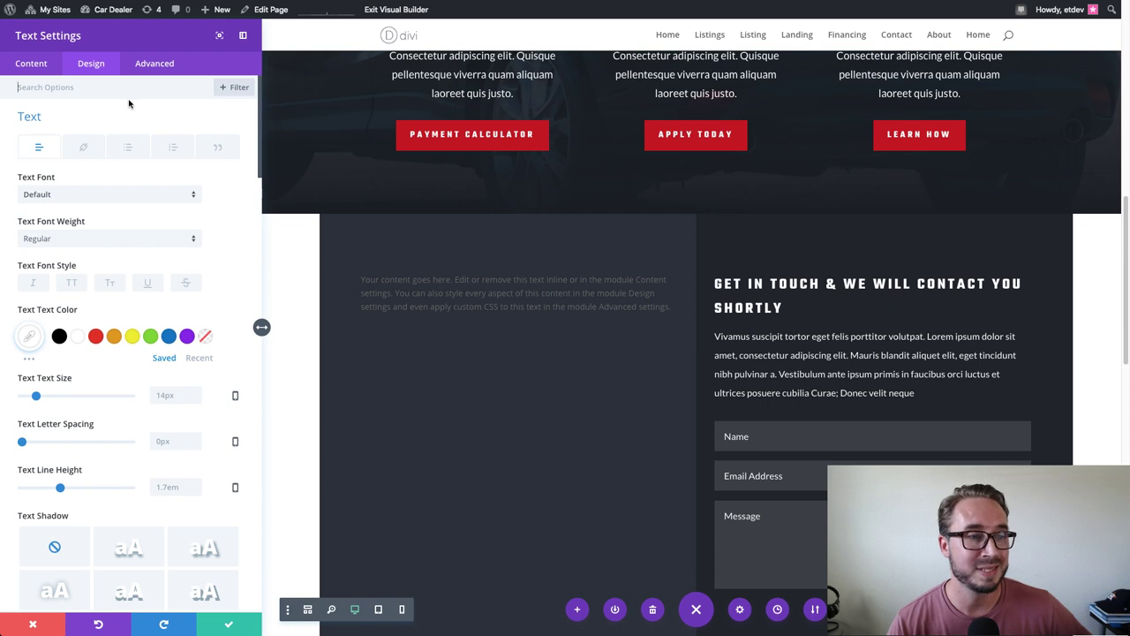
{"action": "scroll", "coordinate": [123, 132], "scroll_direction": "down", "scroll_amount": 6}
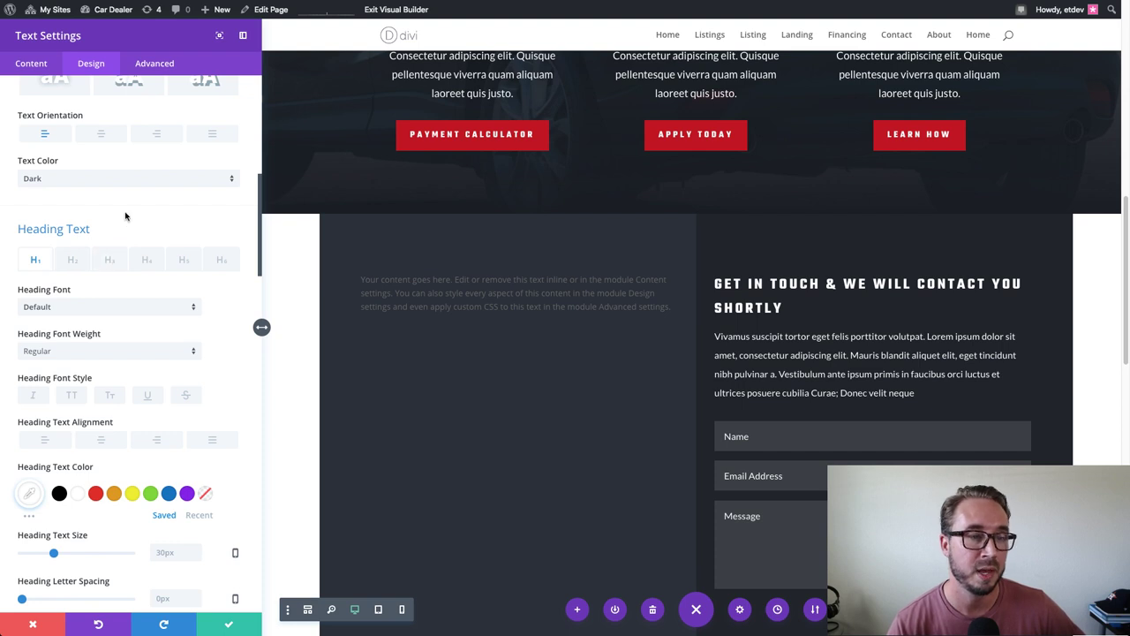
{"action": "scroll", "coordinate": [124, 215], "scroll_direction": "up", "scroll_amount": 6}
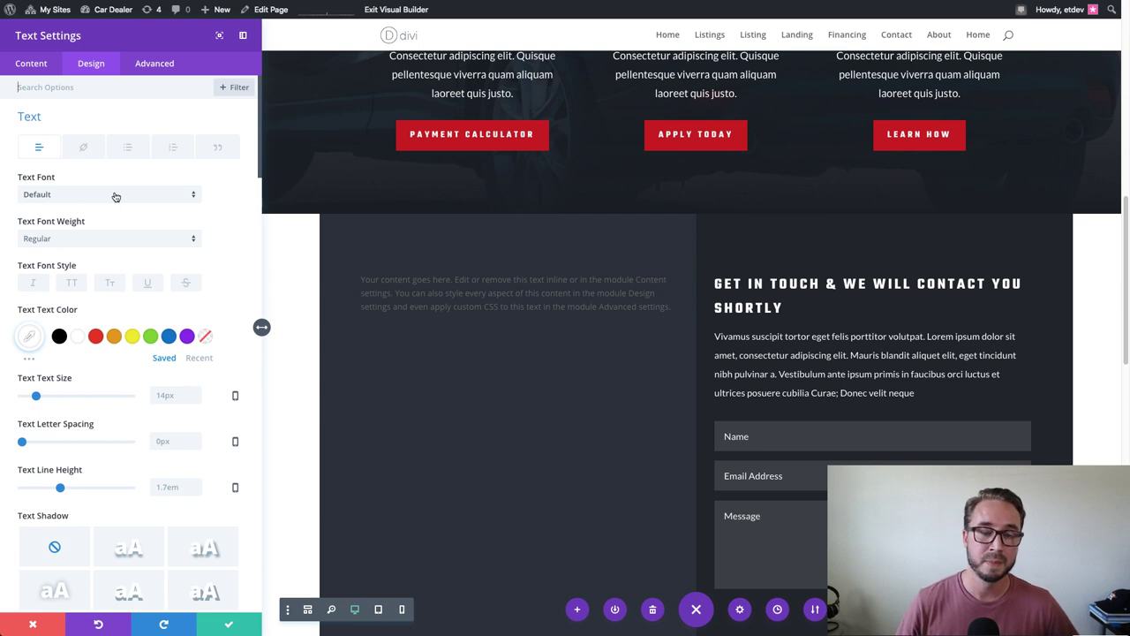
Look over the Text module's link, unordered list and paragraph text styling options down to the heading text settings
{"action": "left_click", "coordinate": [91, 153]}
{"action": "left_click", "coordinate": [130, 151]}
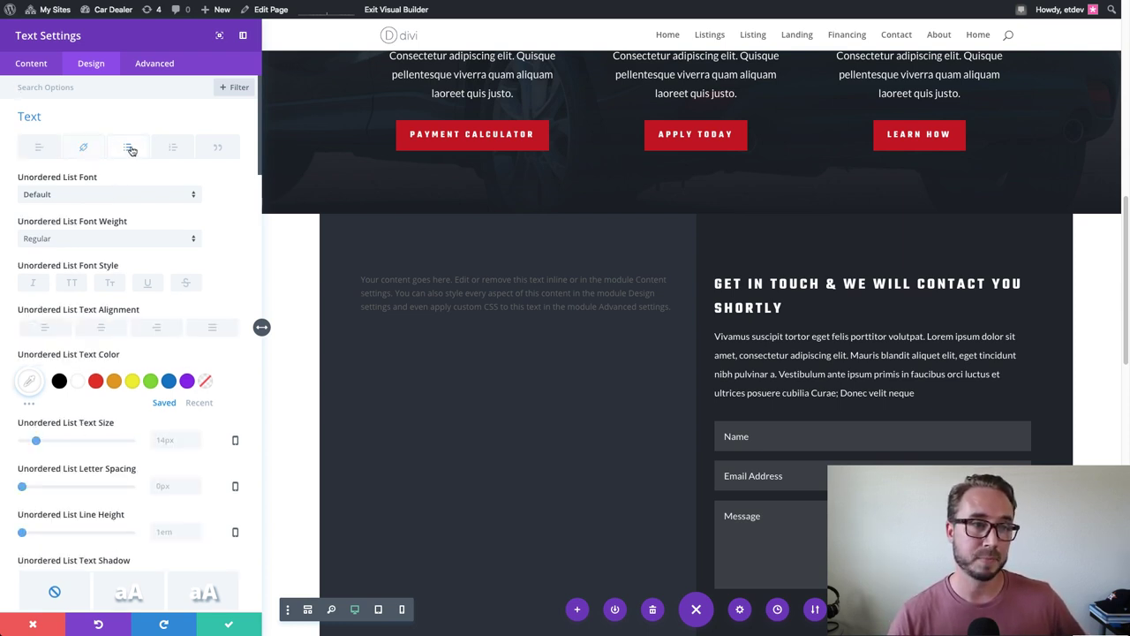
{"action": "left_click", "coordinate": [40, 149]}
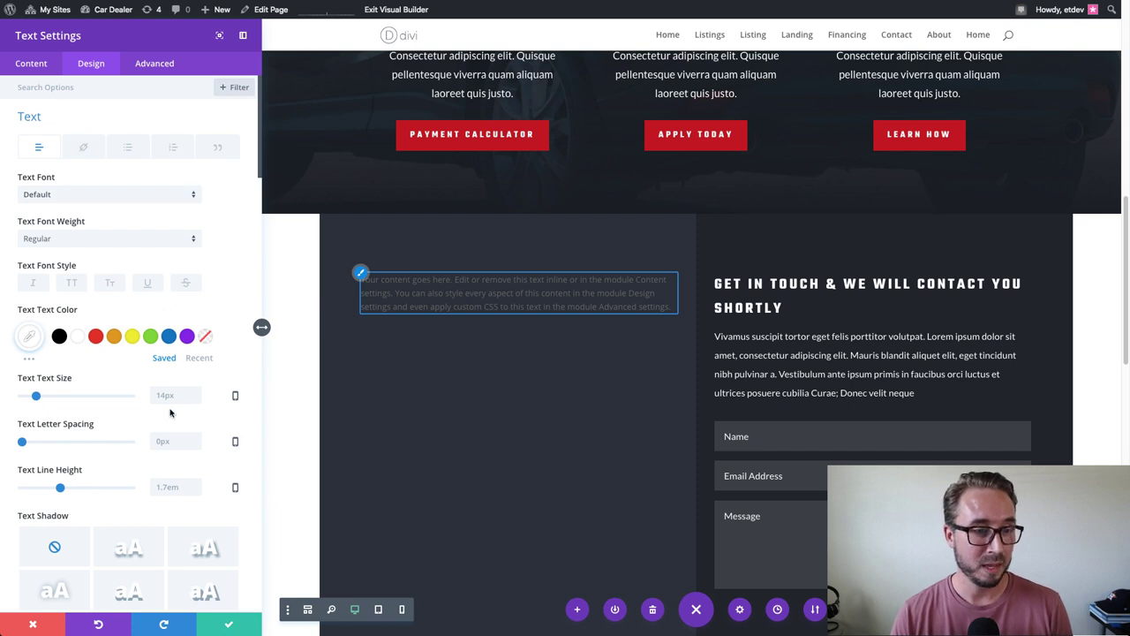
{"action": "scroll", "coordinate": [121, 417], "scroll_direction": "down", "scroll_amount": 3}
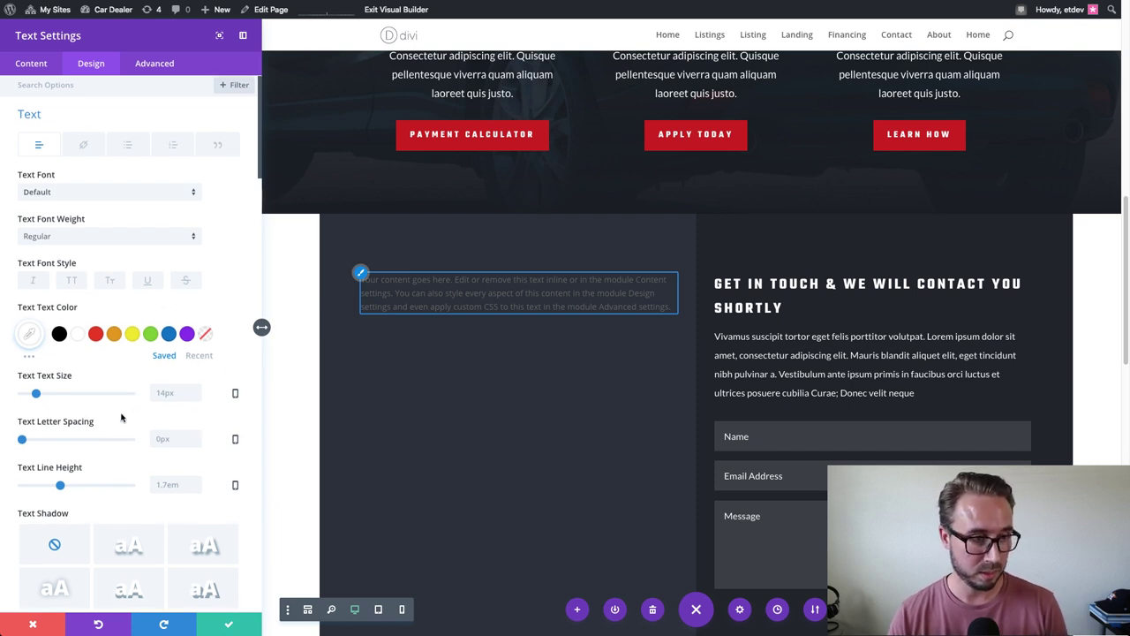
{"action": "scroll", "coordinate": [120, 417], "scroll_direction": "up", "scroll_amount": 3}
{"action": "scroll", "coordinate": [119, 417], "scroll_direction": "down", "scroll_amount": 7}
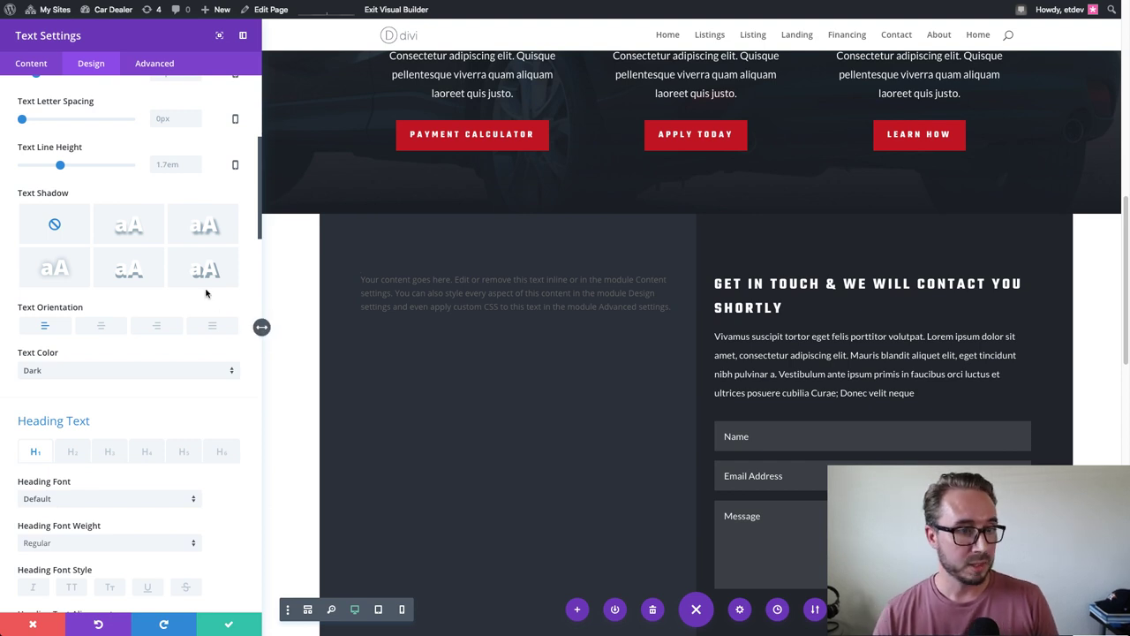
{"action": "scroll", "coordinate": [198, 315], "scroll_direction": "up", "scroll_amount": 7}
Replace the Text module's placeholder content with the shortcode [CP_CALCULATED_FIELDS id="5"]
{"action": "left_click", "coordinate": [31, 61]}
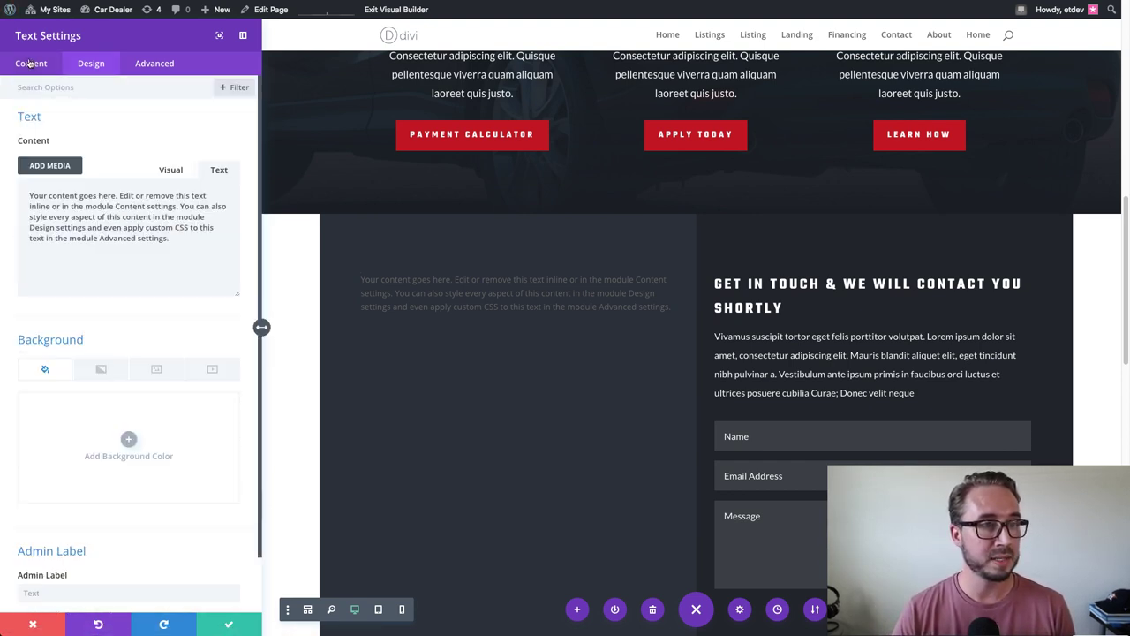
{"action": "left_click_drag", "start_coordinate": [177, 243], "coordinate": [14, 196]}
{"action": "key", "text": "BackSpace"}
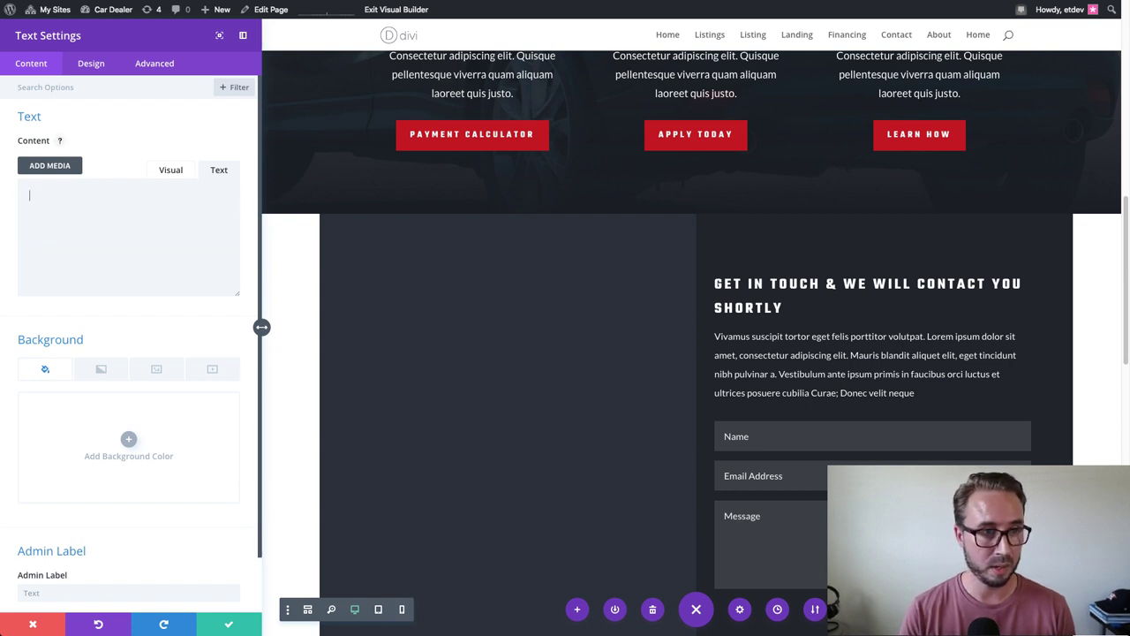
{"action": "key", "text": "ctrl+v"}
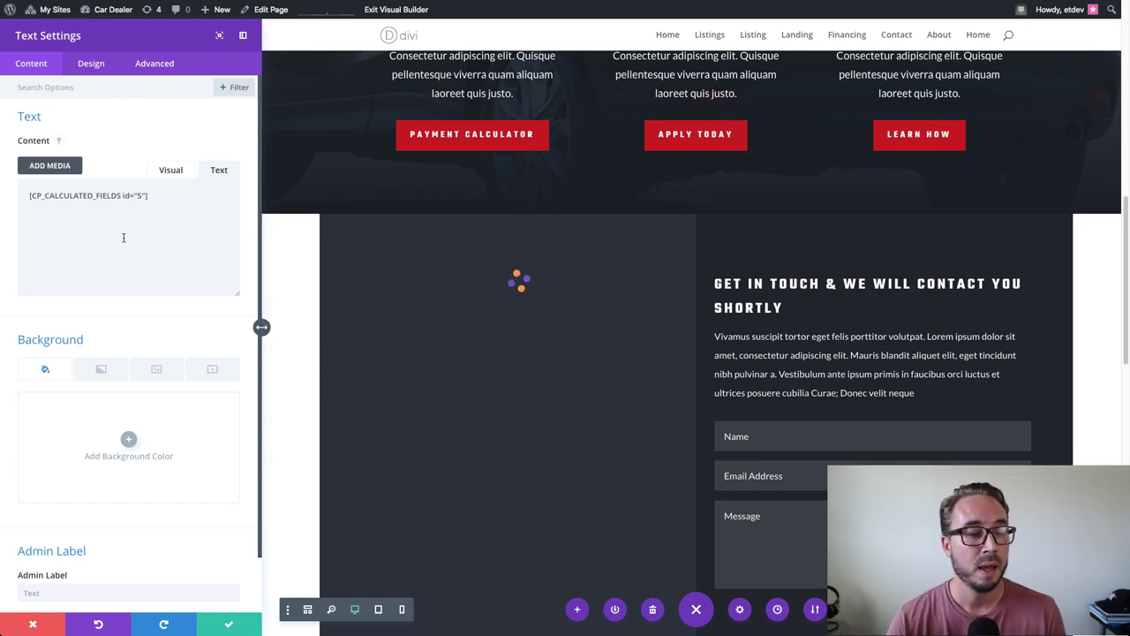
Switch to the Calculated Fields Form admin page, open the Lease Calculator's form settings and look over the available form templates
{"action": "left_click", "coordinate": [89, 74]}
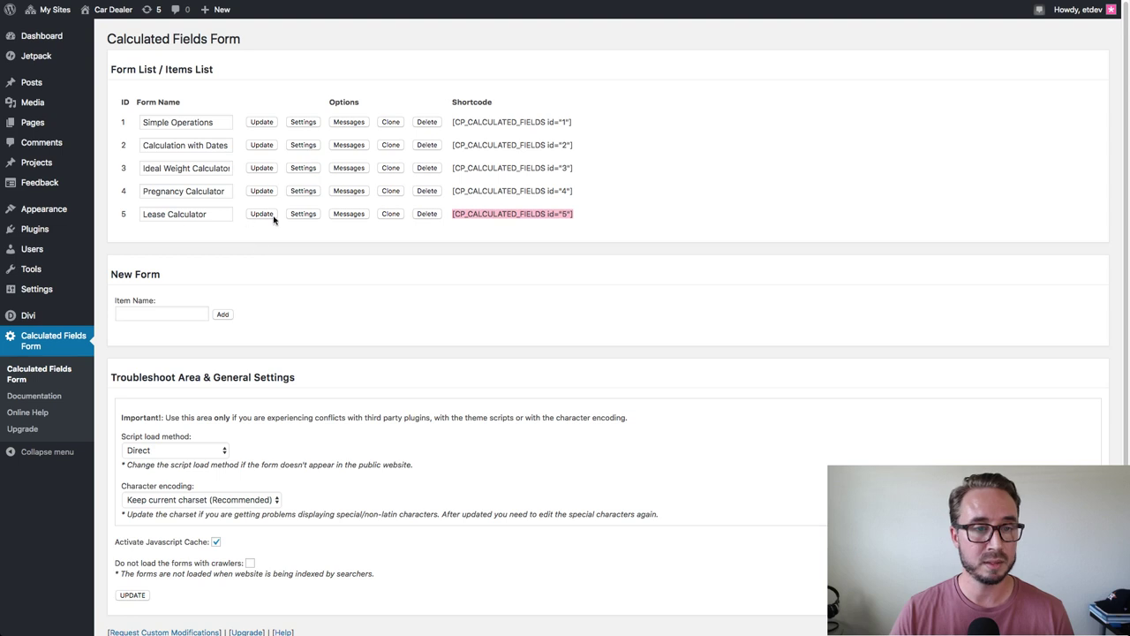
{"action": "left_click", "coordinate": [301, 214]}
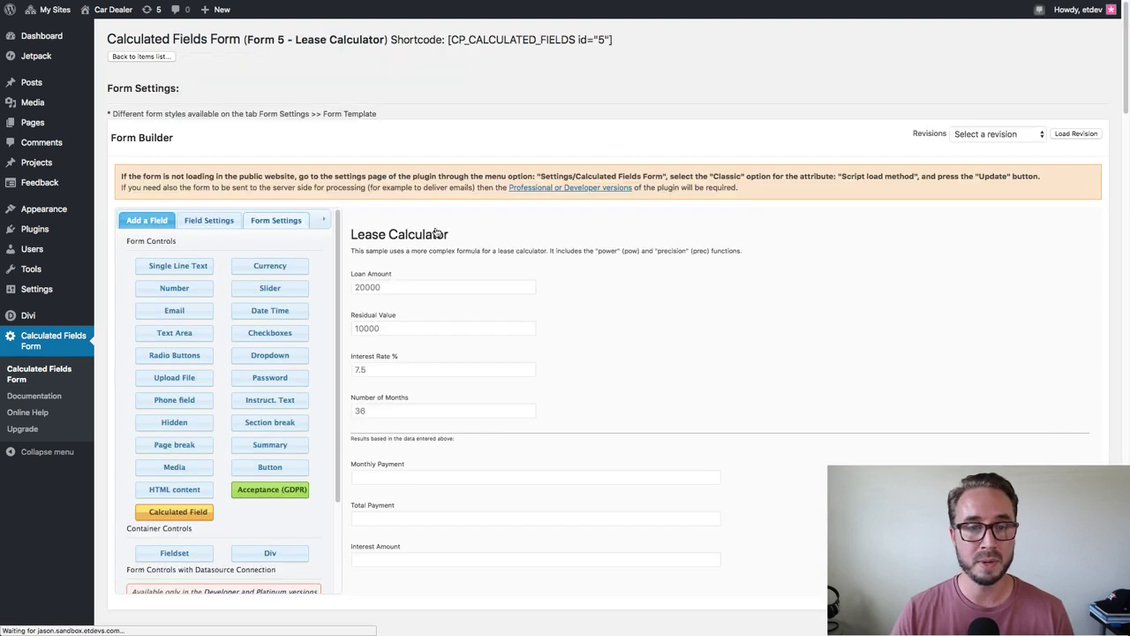
{"action": "left_click", "coordinate": [276, 220]}
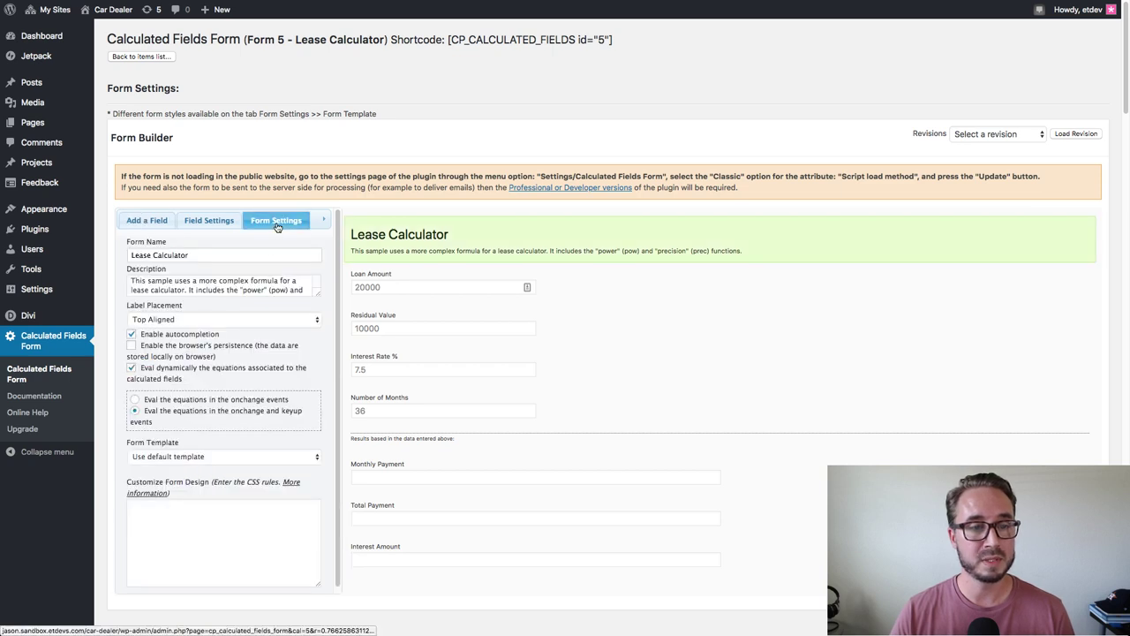
{"action": "left_click", "coordinate": [177, 451]}
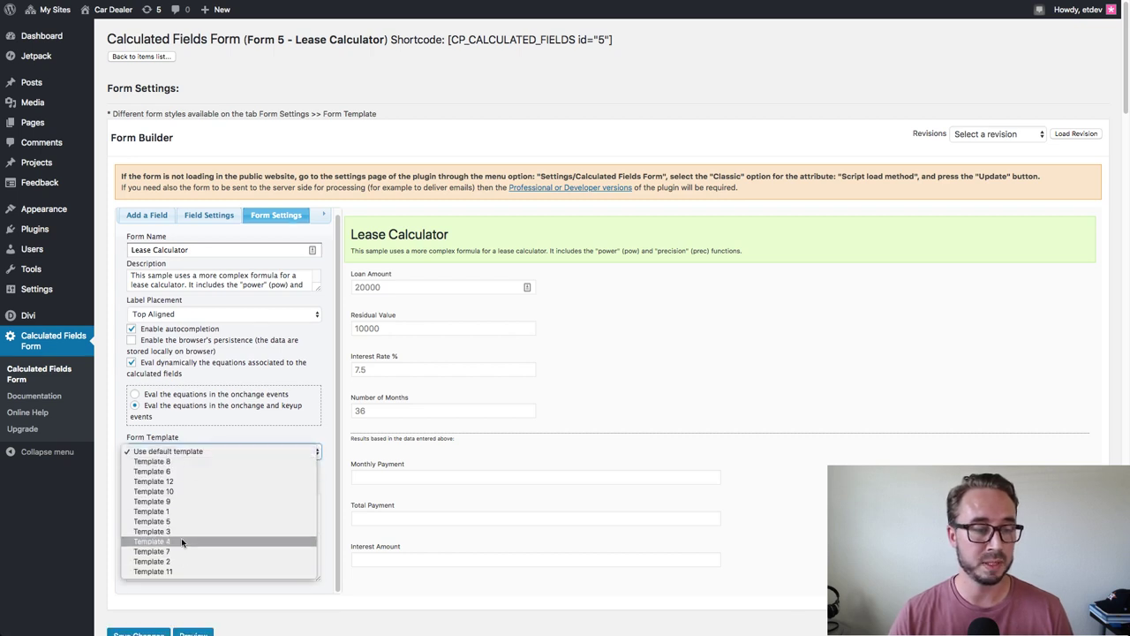
{"action": "left_click", "coordinate": [196, 451]}
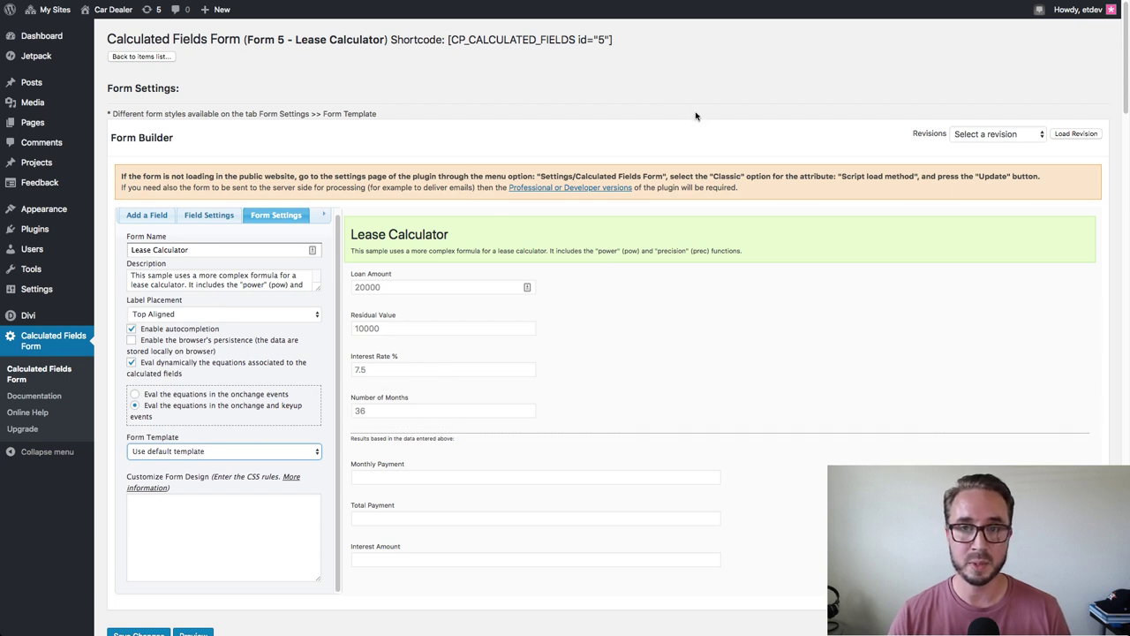
{"action": "left_click", "coordinate": [278, 454]}
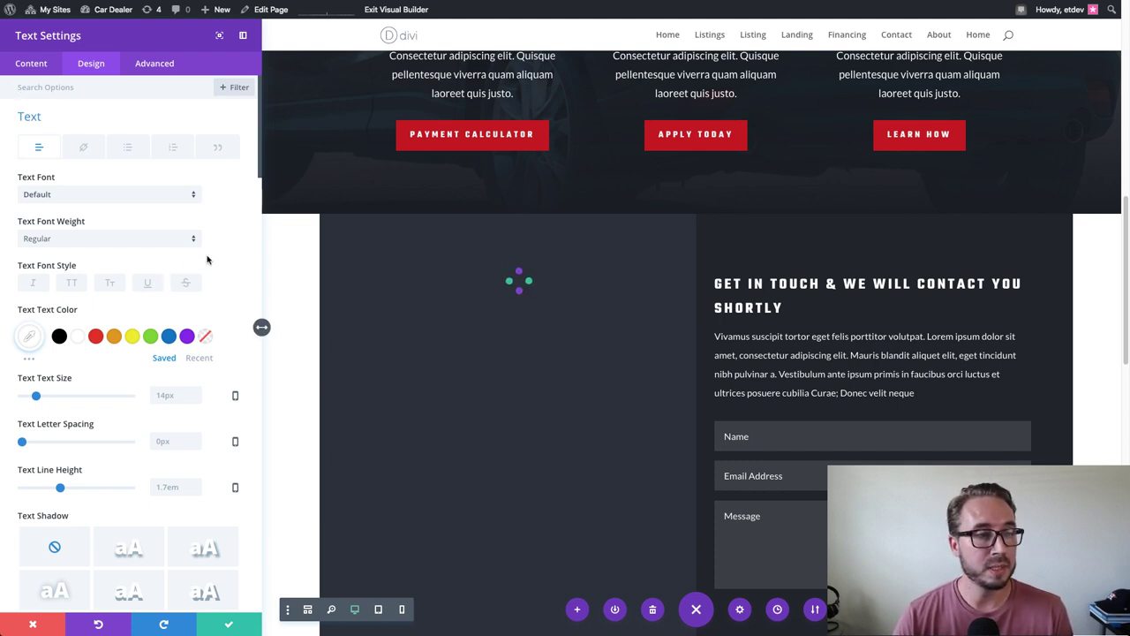
Back in the Visual Builder, review the Text module's text and heading design options and save the module
{"action": "scroll", "coordinate": [137, 358], "scroll_direction": "down", "scroll_amount": 5}
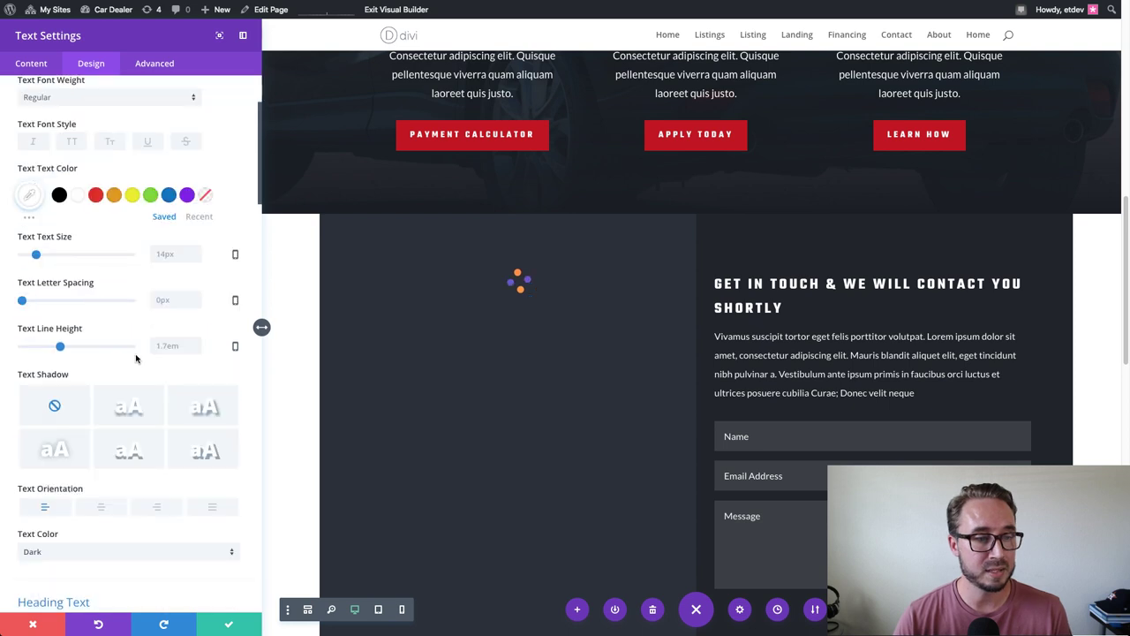
{"action": "scroll", "coordinate": [136, 358], "scroll_direction": "up", "scroll_amount": 5}
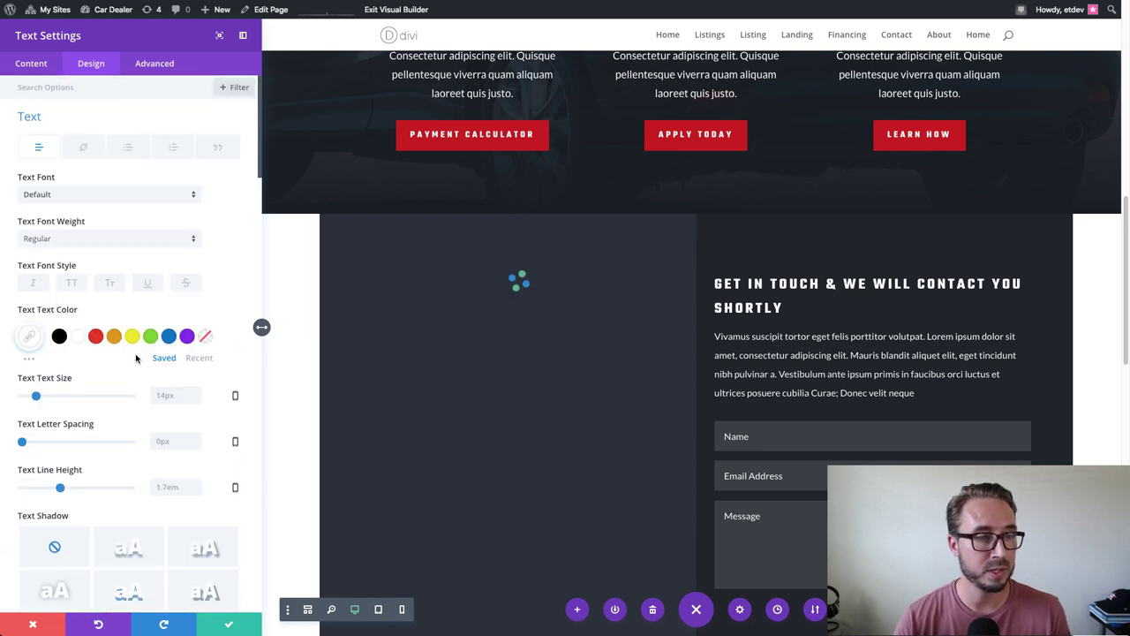
{"action": "scroll", "coordinate": [137, 358], "scroll_direction": "down", "scroll_amount": 8}
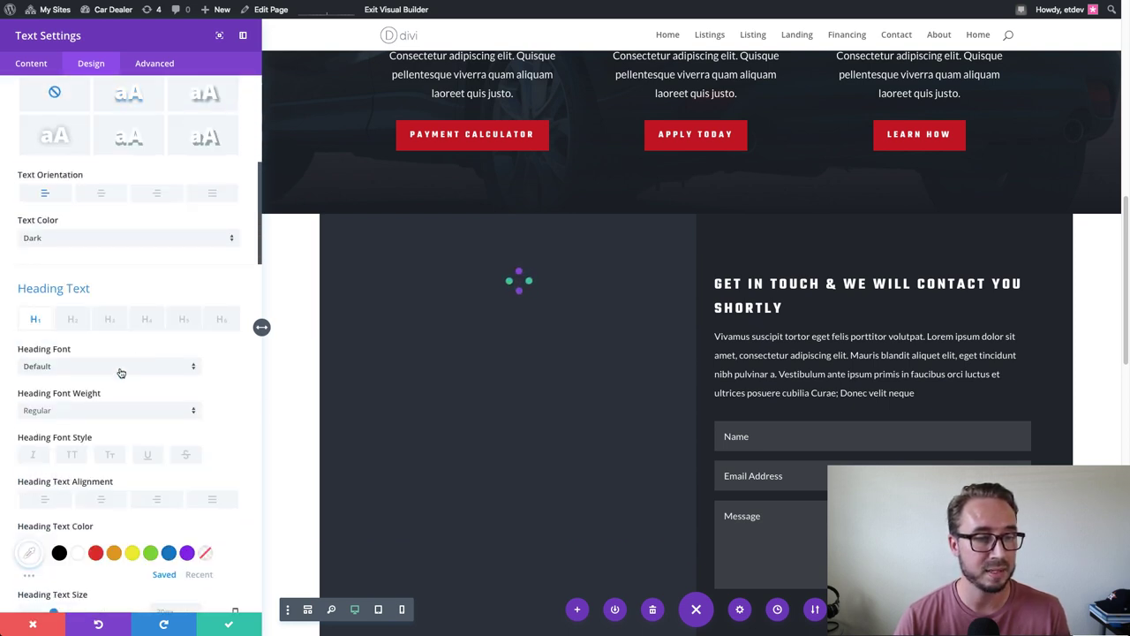
{"action": "left_click", "coordinate": [221, 625]}
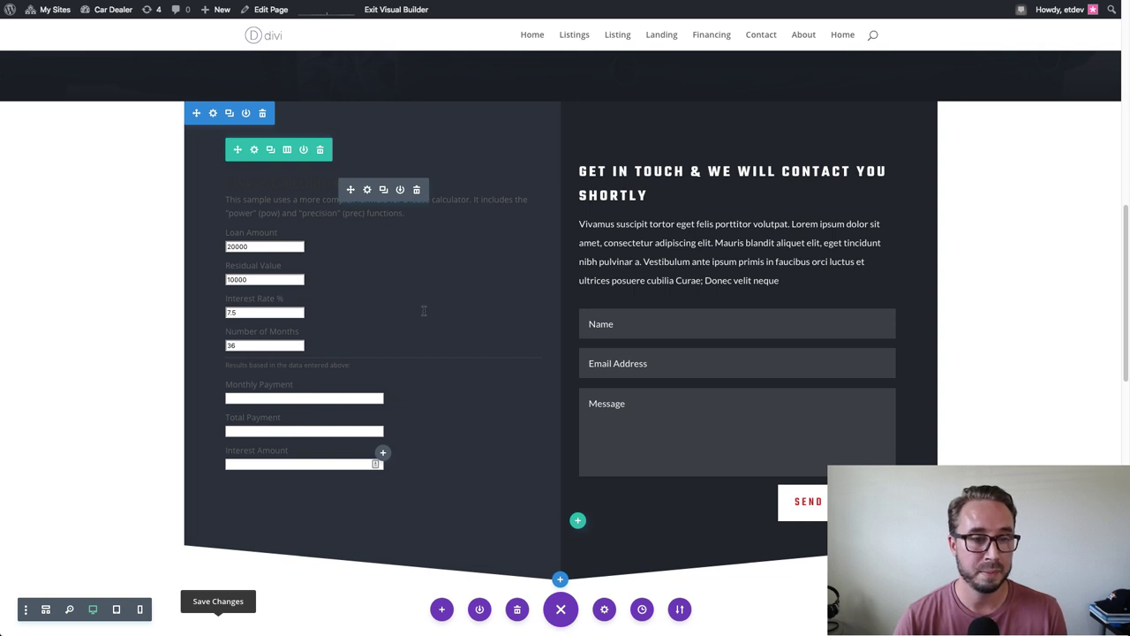
Set the Lease Calculator Text module's Text Color to Light and save the module
{"action": "left_click", "coordinate": [368, 190]}
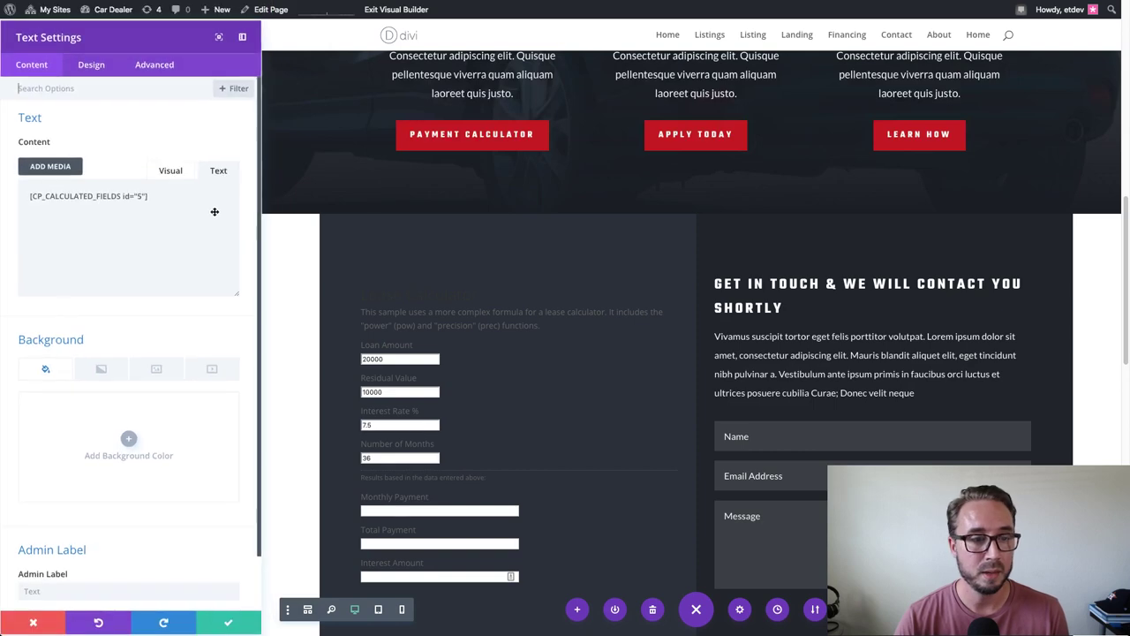
{"action": "left_click", "coordinate": [91, 65]}
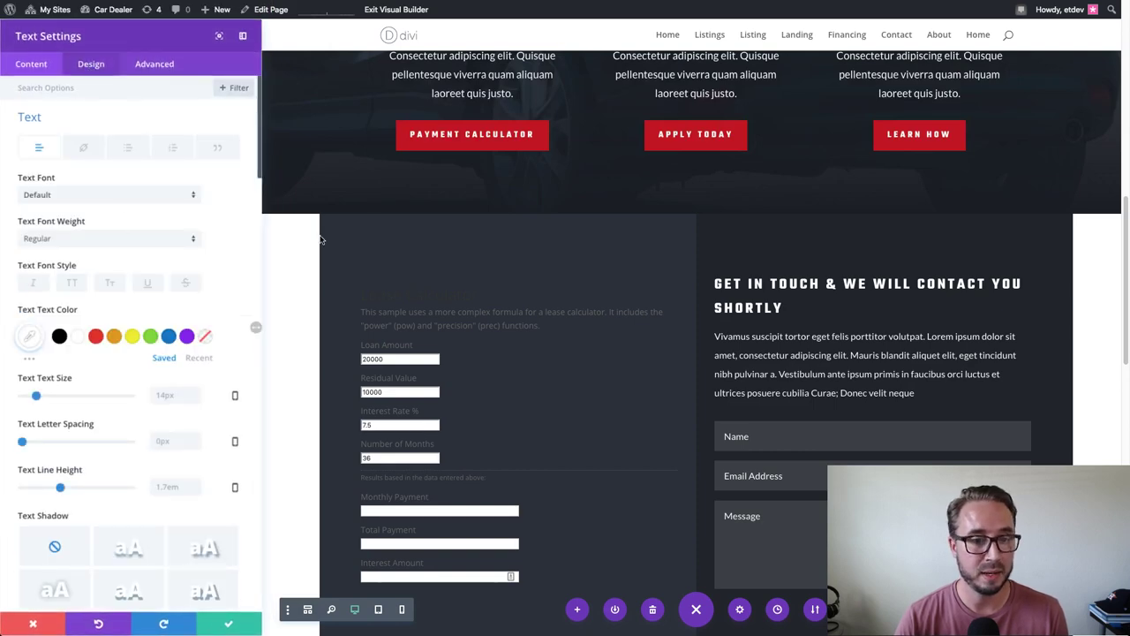
{"action": "scroll", "coordinate": [474, 205], "scroll_direction": "down", "scroll_amount": 3}
{"action": "scroll", "coordinate": [121, 283], "scroll_direction": "down", "scroll_amount": 6}
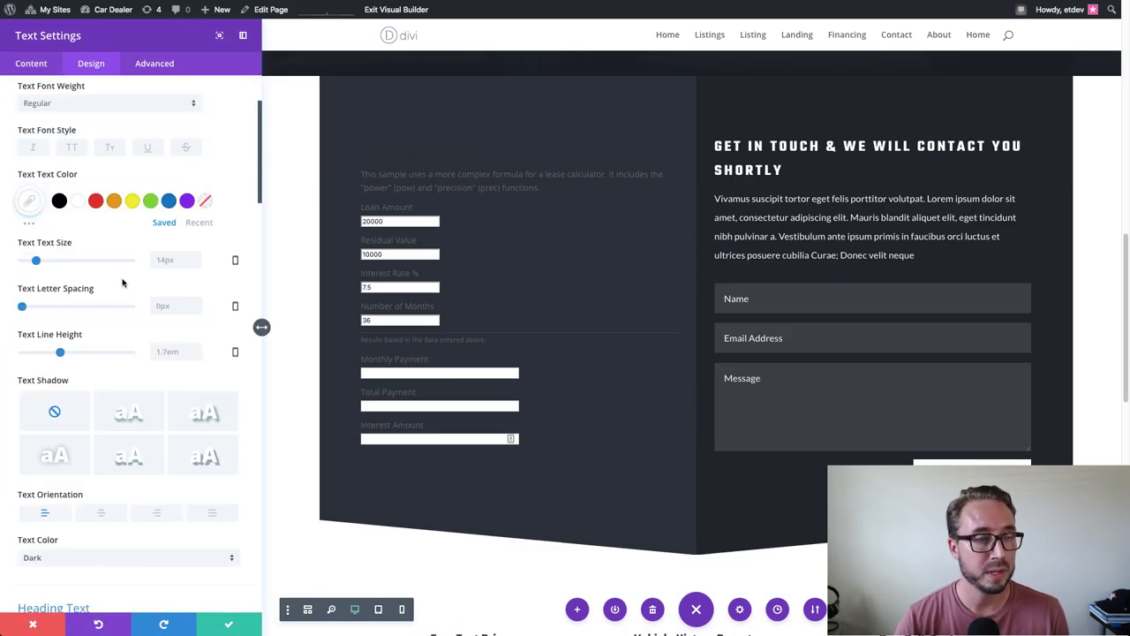
{"action": "scroll", "coordinate": [120, 289], "scroll_direction": "down", "scroll_amount": 2}
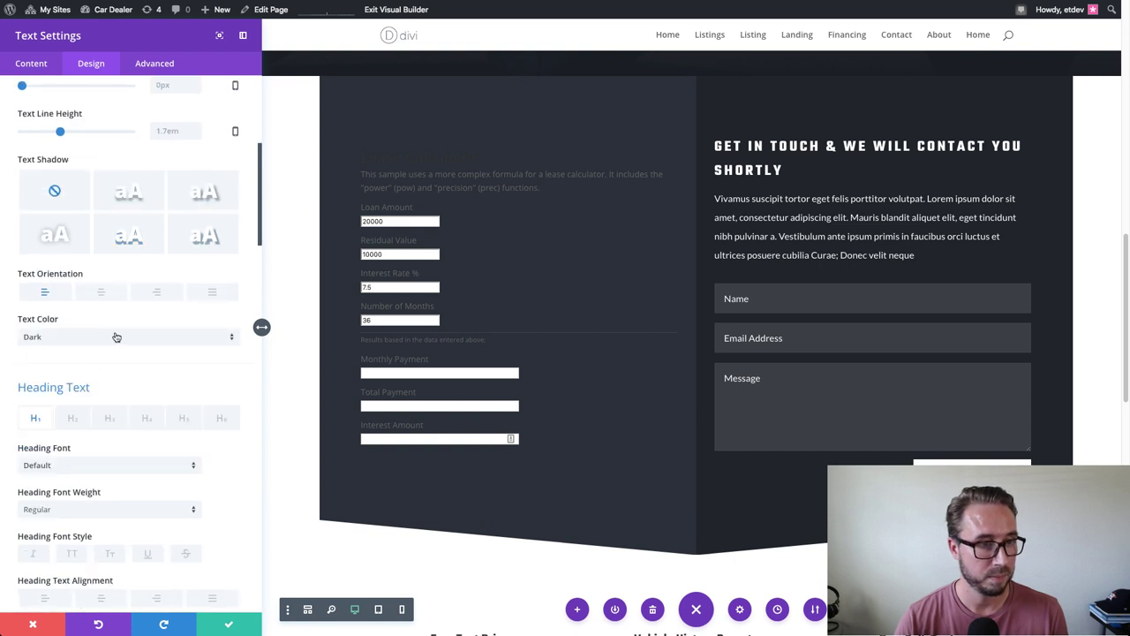
{"action": "left_click", "coordinate": [123, 342]}
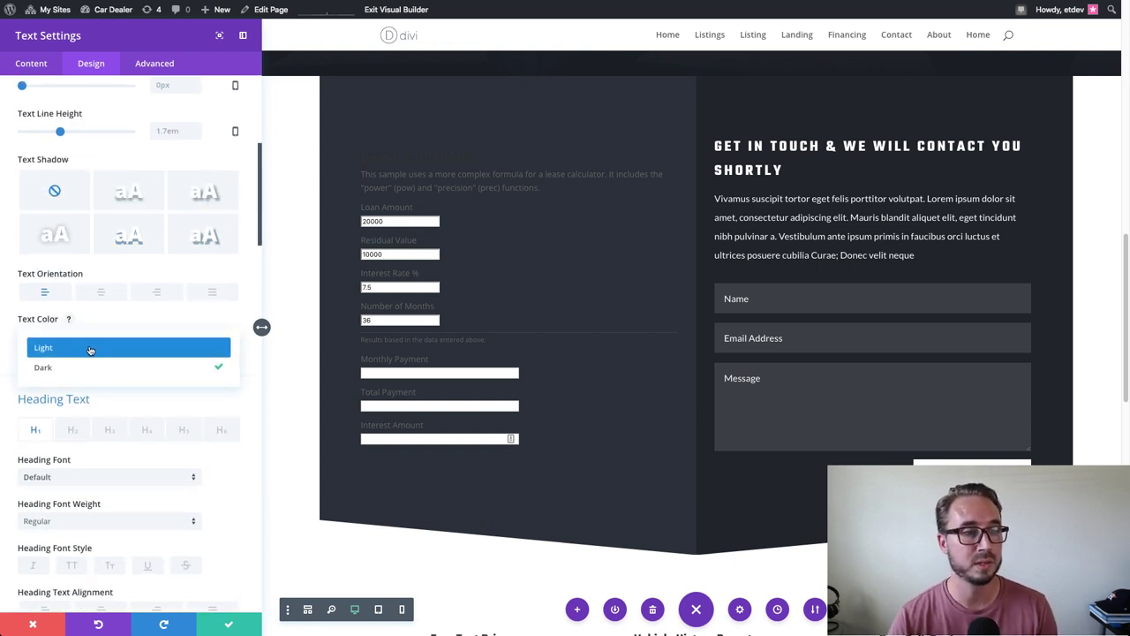
{"action": "left_click", "coordinate": [89, 349]}
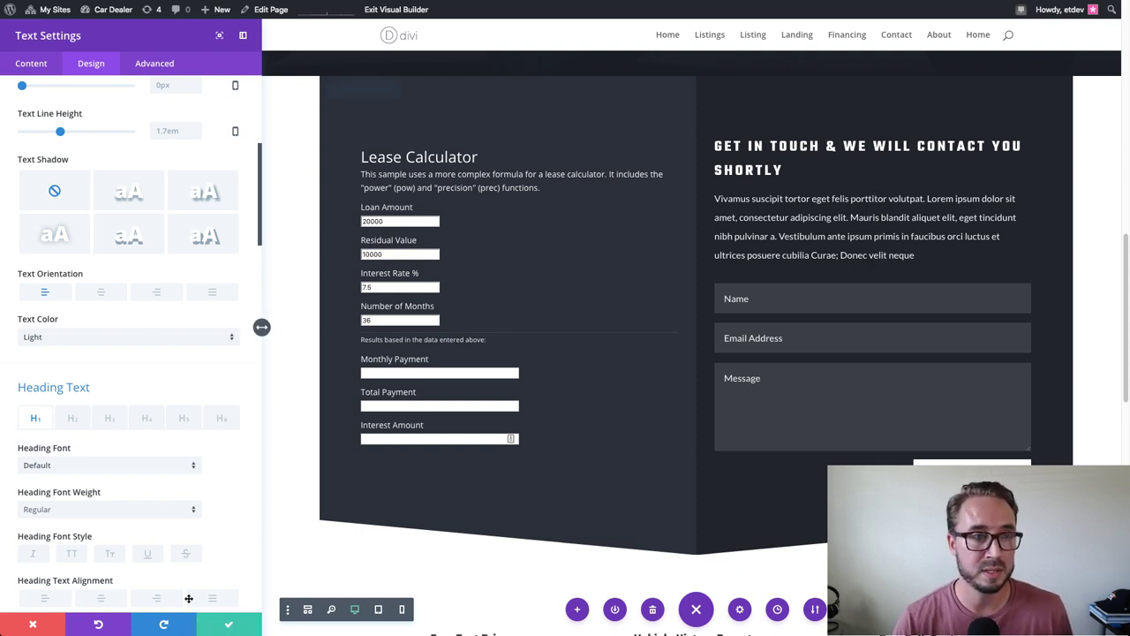
{"action": "left_click", "coordinate": [229, 625]}
Copy the Body Text styles from the "Get In touch & We will Contact You Shortly" blurb and close its settings
{"action": "scroll", "coordinate": [650, 292], "scroll_direction": "up", "scroll_amount": 4}
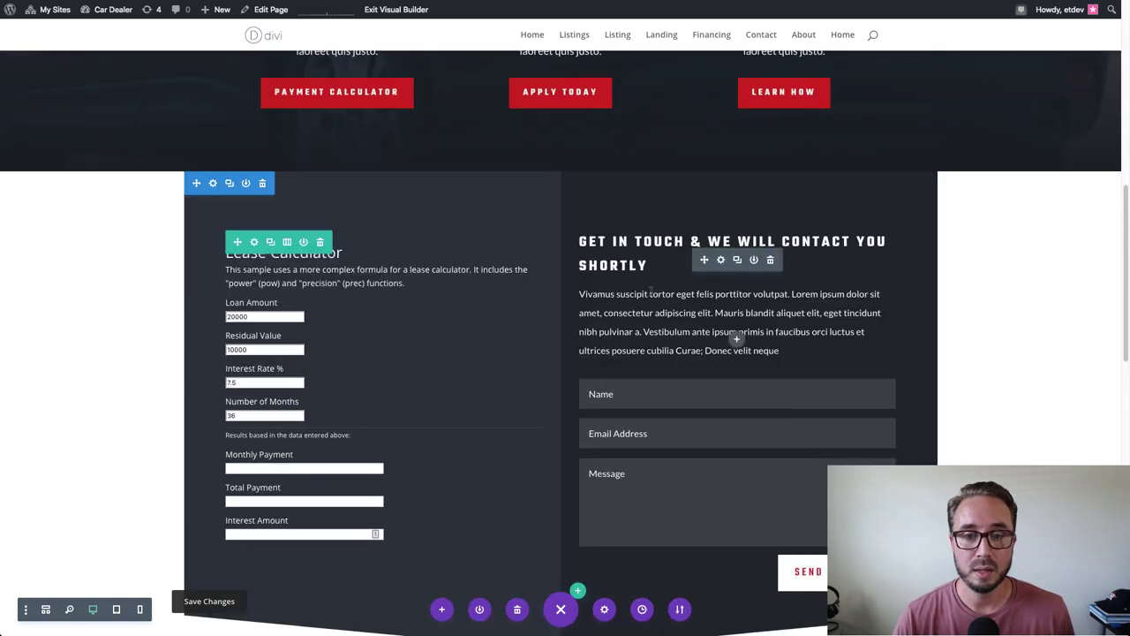
{"action": "left_click", "coordinate": [721, 259]}
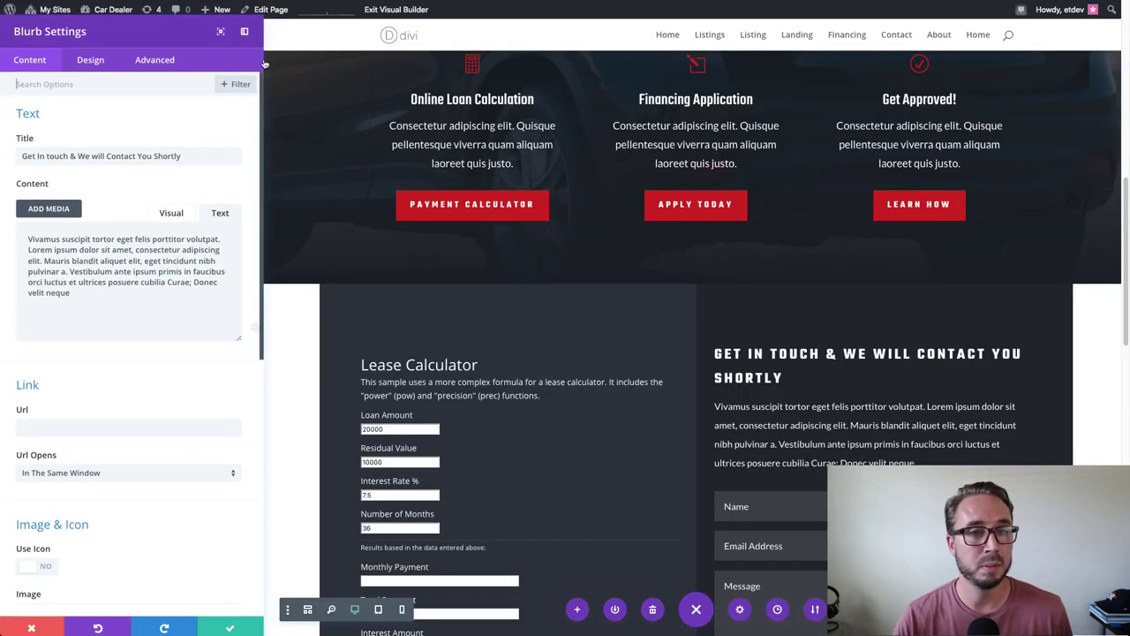
{"action": "left_click", "coordinate": [90, 67]}
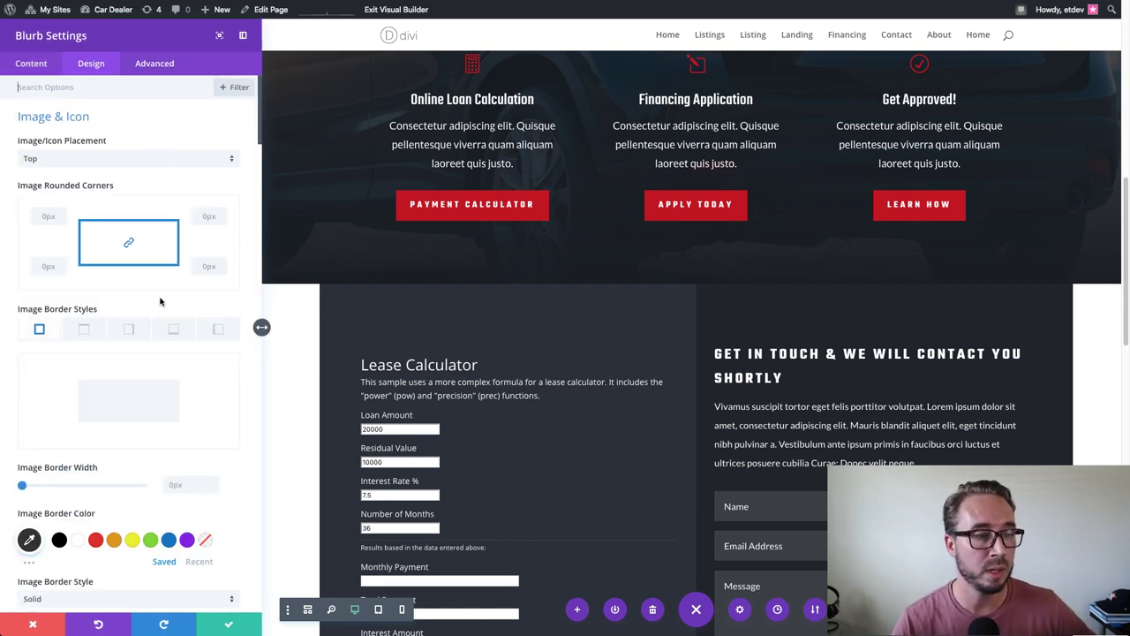
{"action": "scroll", "coordinate": [160, 302], "scroll_direction": "down", "scroll_amount": 15}
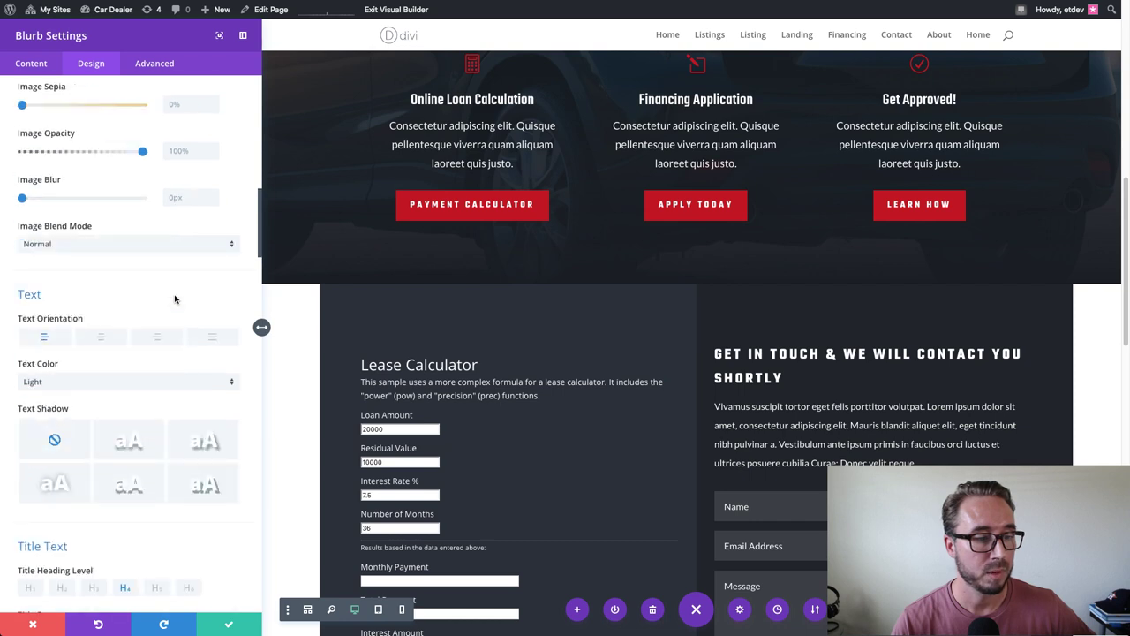
{"action": "scroll", "coordinate": [175, 300], "scroll_direction": "down", "scroll_amount": 3}
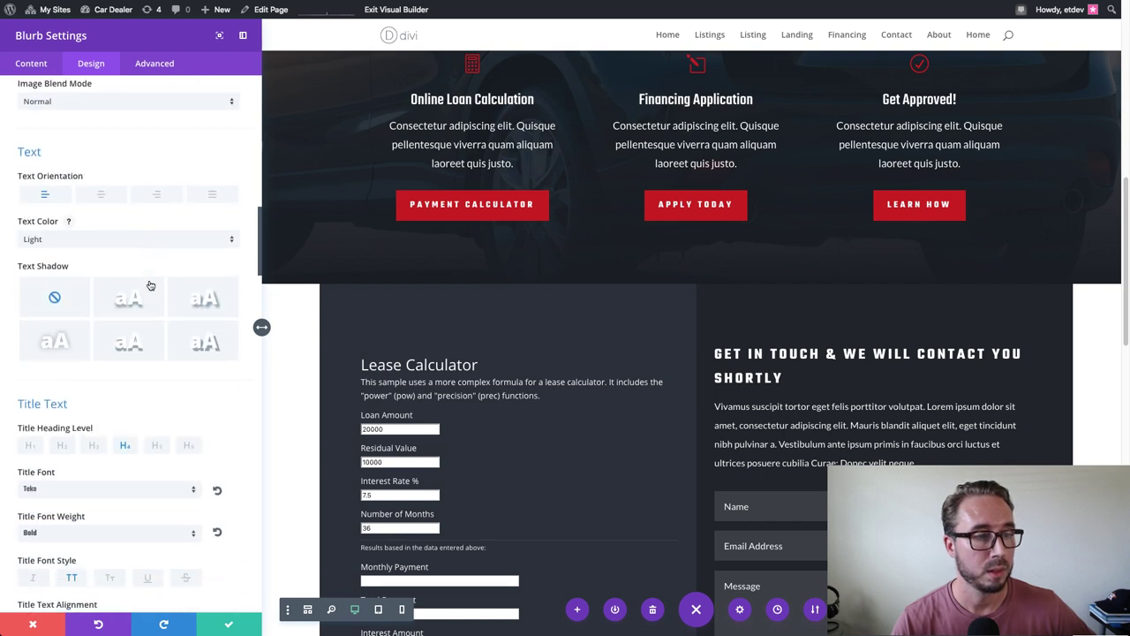
{"action": "scroll", "coordinate": [150, 285], "scroll_direction": "down", "scroll_amount": 5}
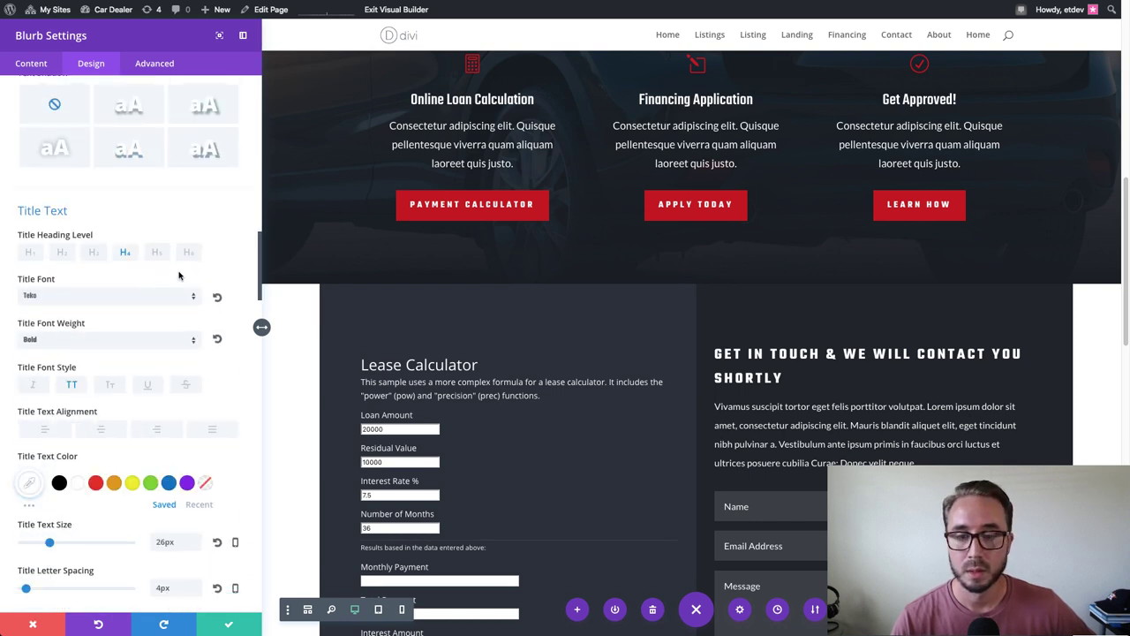
{"action": "scroll", "coordinate": [181, 281], "scroll_direction": "down", "scroll_amount": 1}
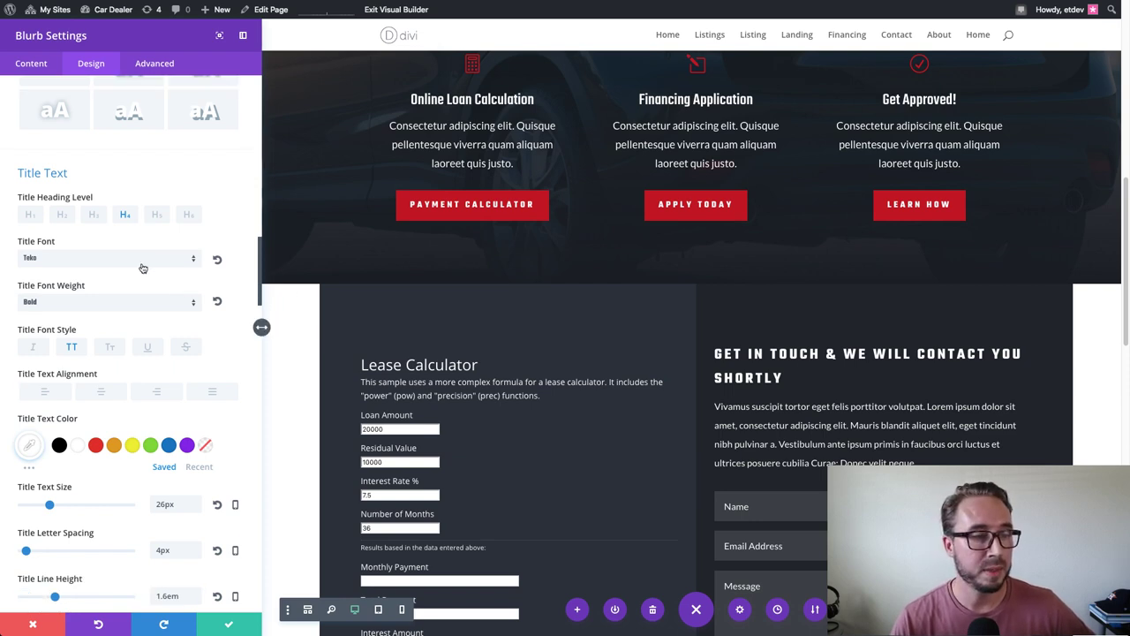
{"action": "scroll", "coordinate": [141, 266], "scroll_direction": "down", "scroll_amount": 4}
{"action": "scroll", "coordinate": [141, 266], "scroll_direction": "down", "scroll_amount": 12}
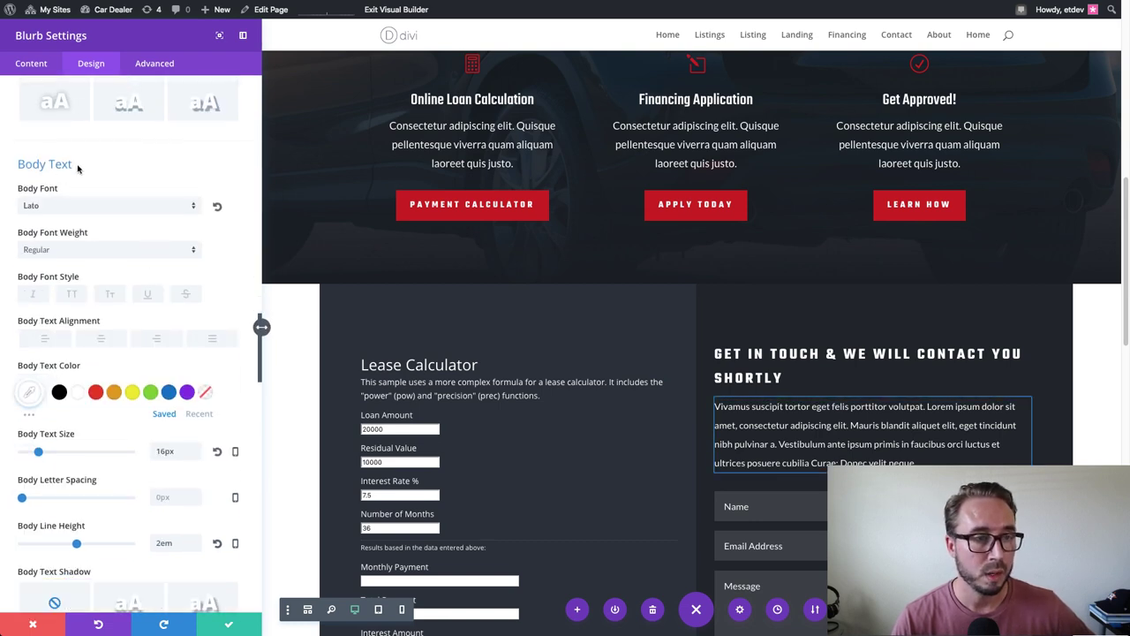
{"action": "right_click", "coordinate": [53, 168]}
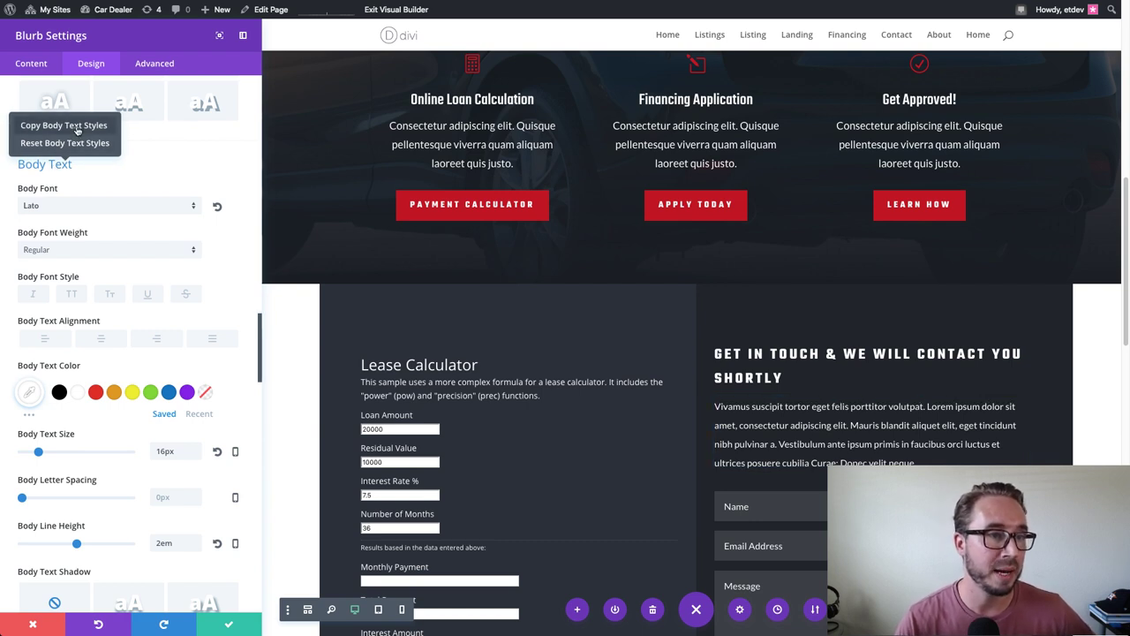
{"action": "left_click", "coordinate": [76, 126]}
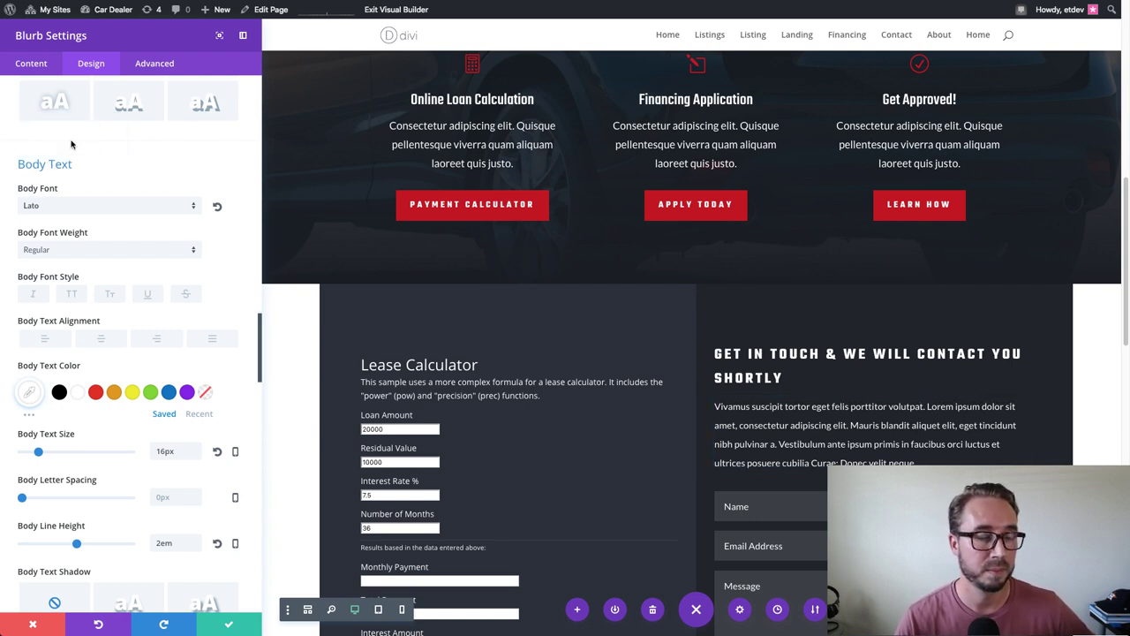
{"action": "left_click", "coordinate": [223, 618]}
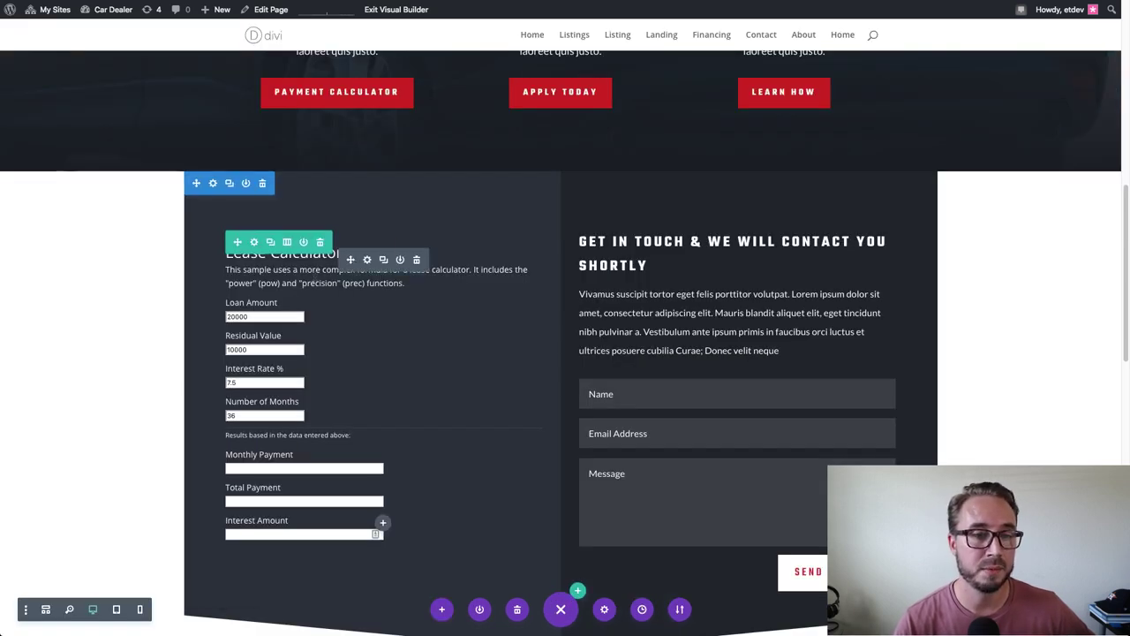
Paste the copied Body Text styles onto the Lease Calculator Text module
{"action": "right_click", "coordinate": [362, 270]}
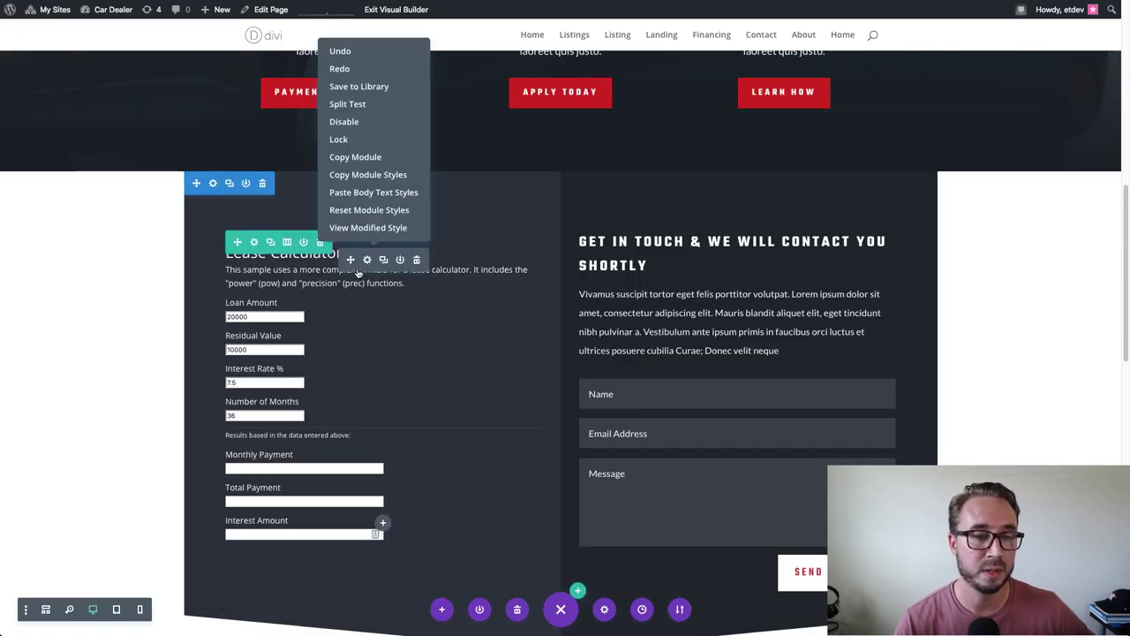
{"action": "left_click", "coordinate": [382, 191]}
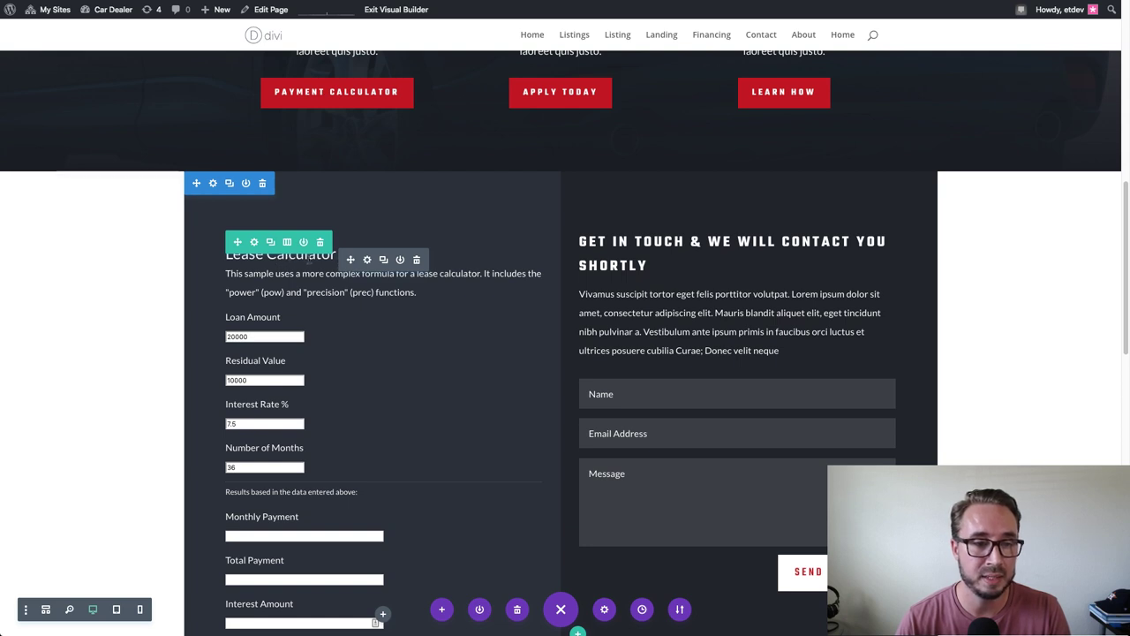
{"action": "left_click_drag", "start_coordinate": [341, 262], "coordinate": [719, 268]}
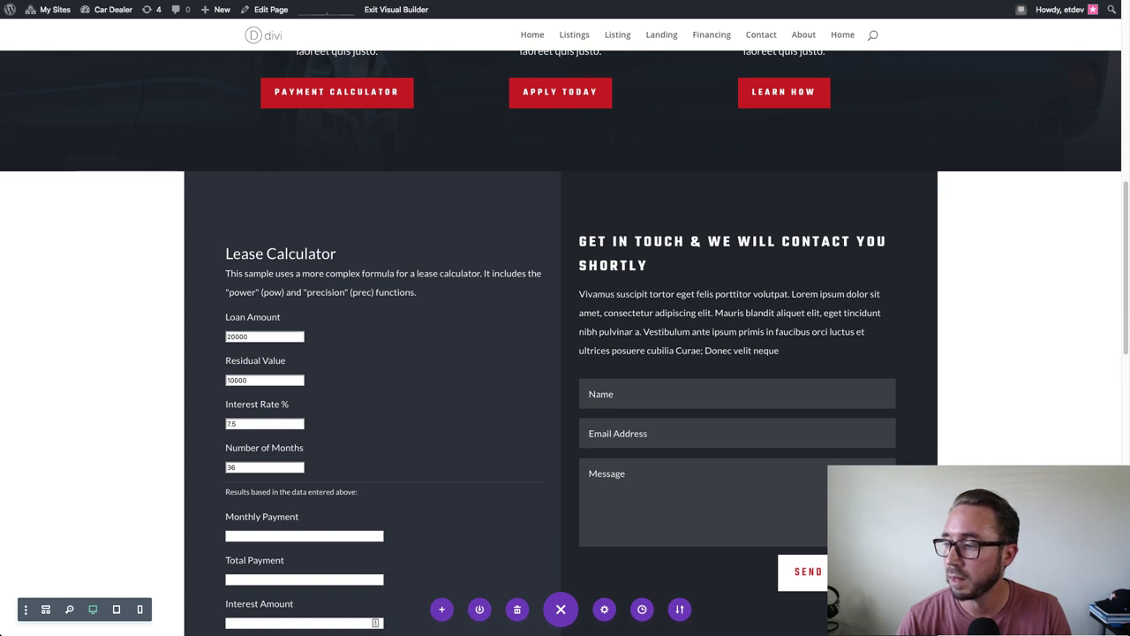
Copy the Title Text styles from the "Get In touch & We will Contact You Shortly" blurb and save the module
{"action": "mouse_move", "coordinate": [724, 263]}
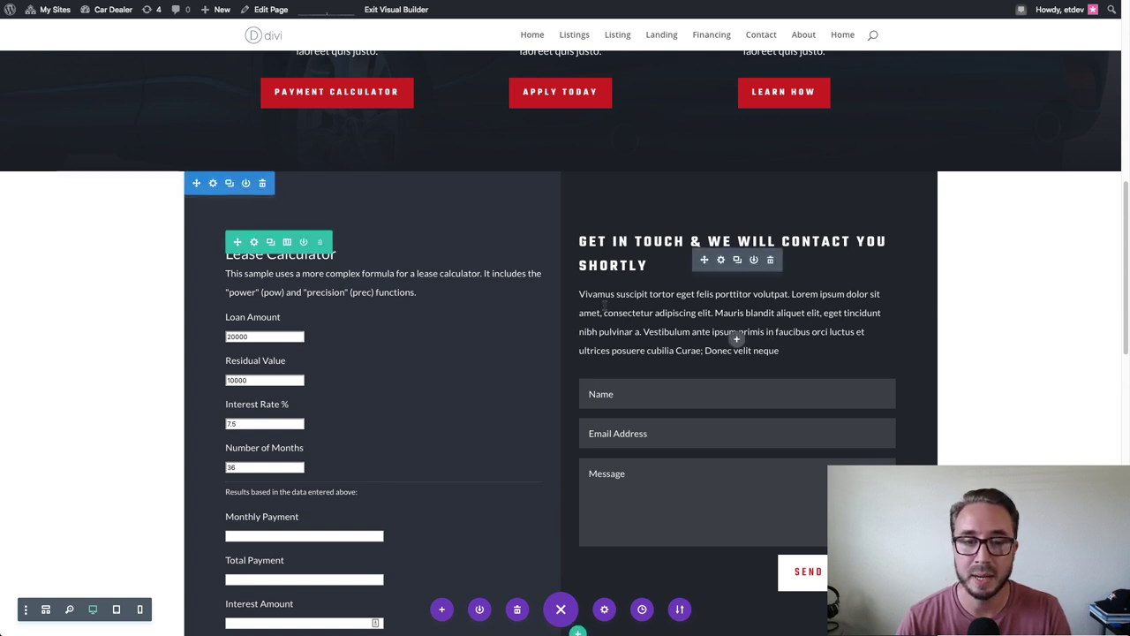
{"action": "left_click", "coordinate": [721, 261]}
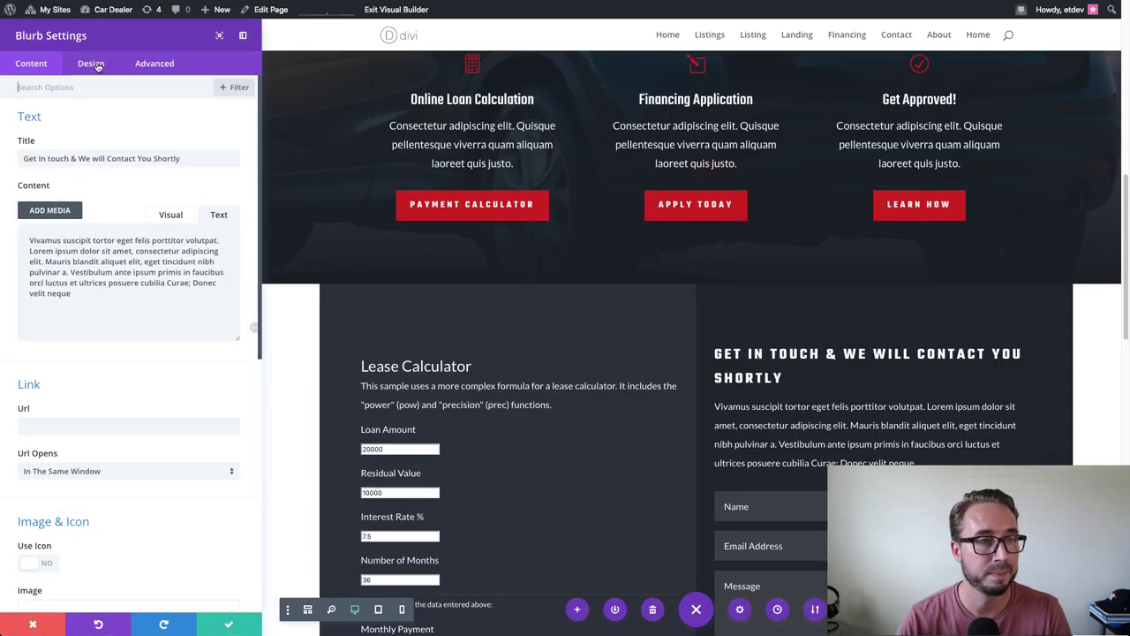
{"action": "left_click", "coordinate": [97, 66]}
{"action": "scroll", "coordinate": [89, 192], "scroll_direction": "down", "scroll_amount": 20}
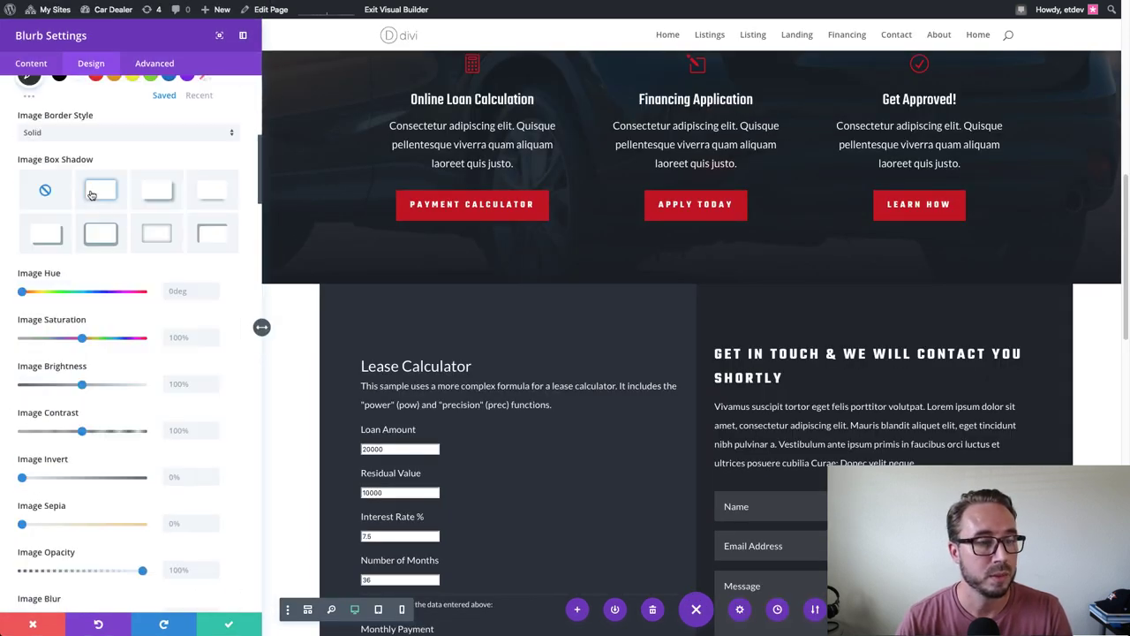
{"action": "scroll", "coordinate": [92, 197], "scroll_direction": "down", "scroll_amount": 10}
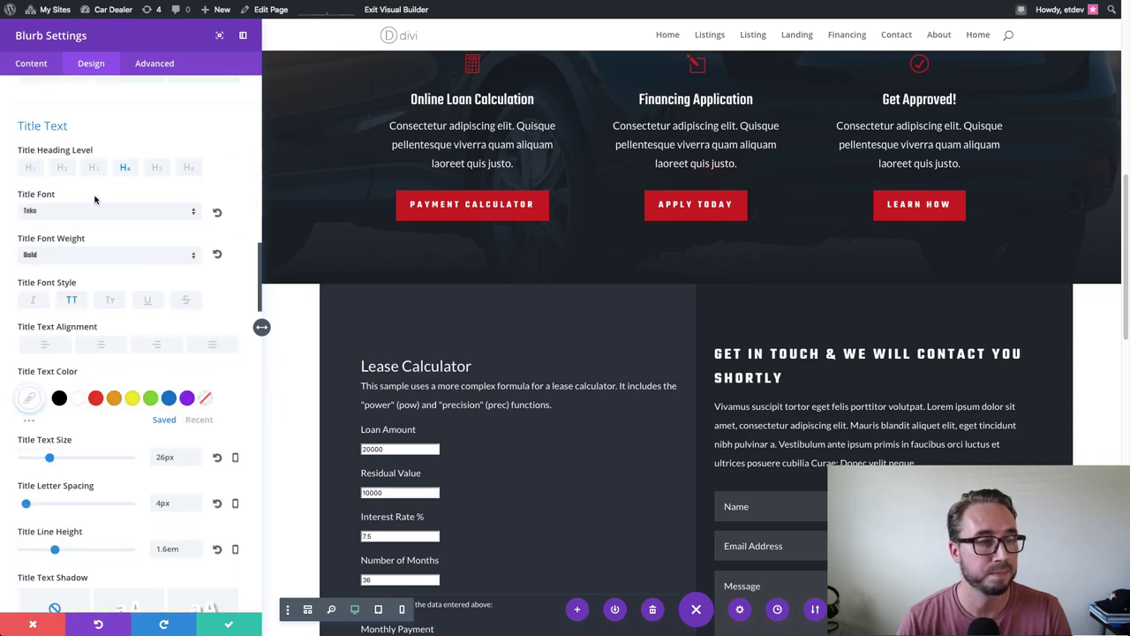
{"action": "scroll", "coordinate": [195, 259], "scroll_direction": "up", "scroll_amount": 3}
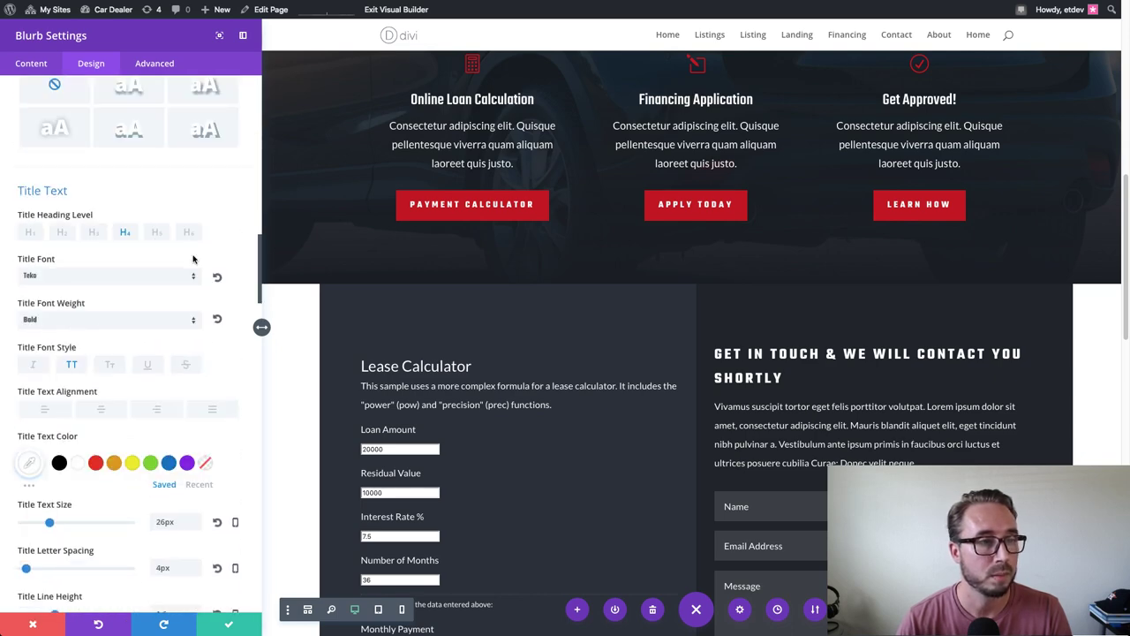
{"action": "right_click", "coordinate": [55, 194]}
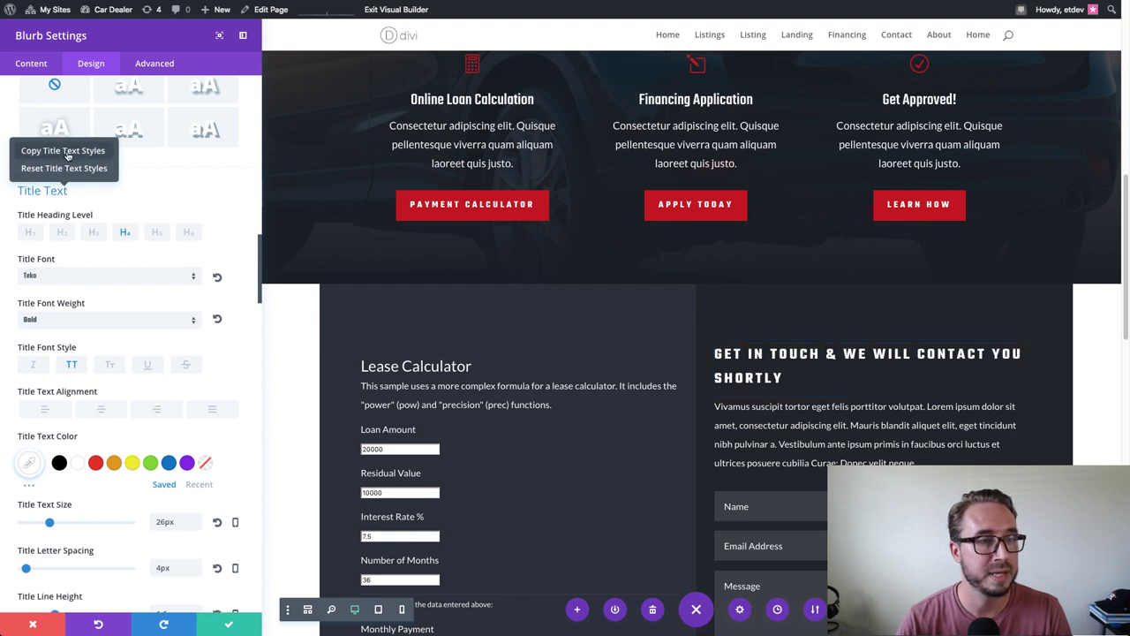
{"action": "left_click", "coordinate": [68, 155]}
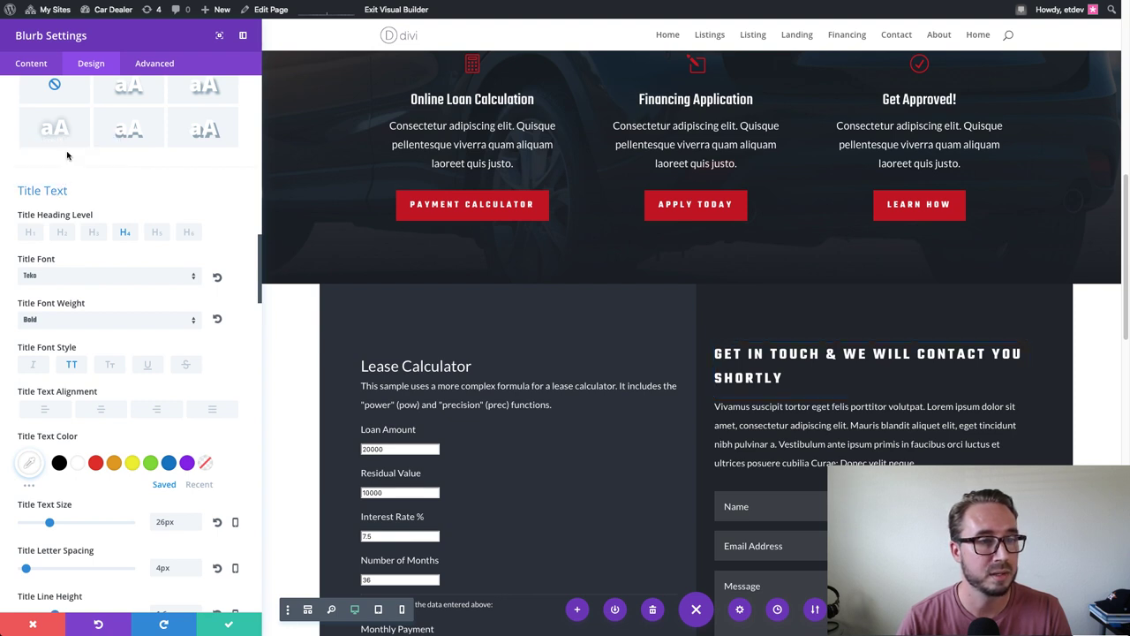
{"action": "left_click", "coordinate": [251, 627]}
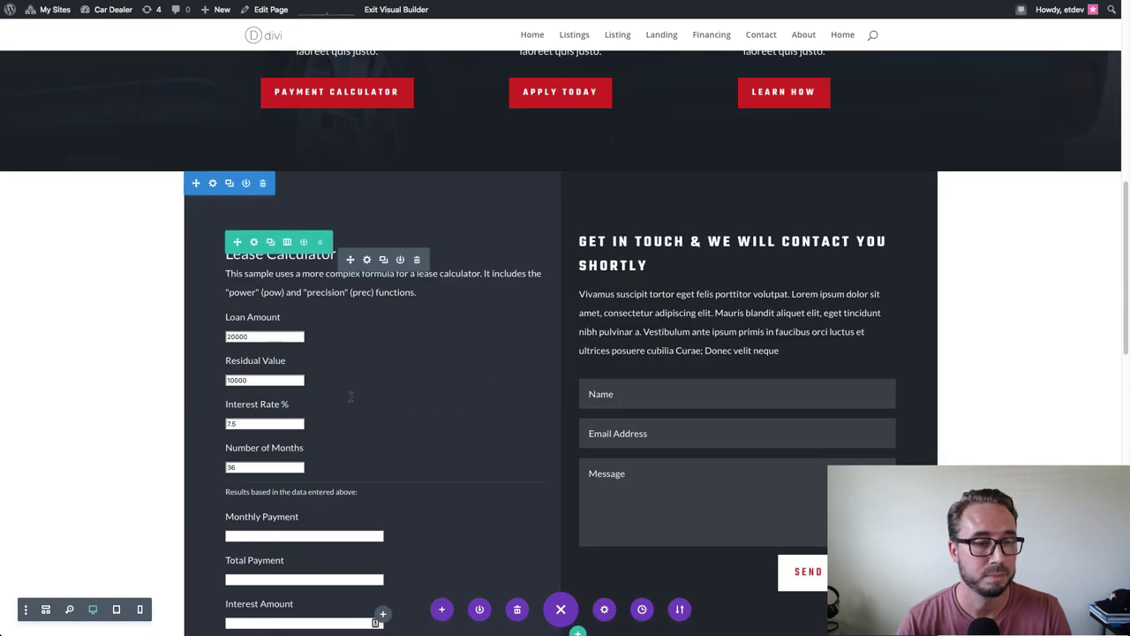
Paste the copied Title Text styles onto the Lease Calculator Text module and check the restyled calculator
{"action": "right_click", "coordinate": [380, 274]}
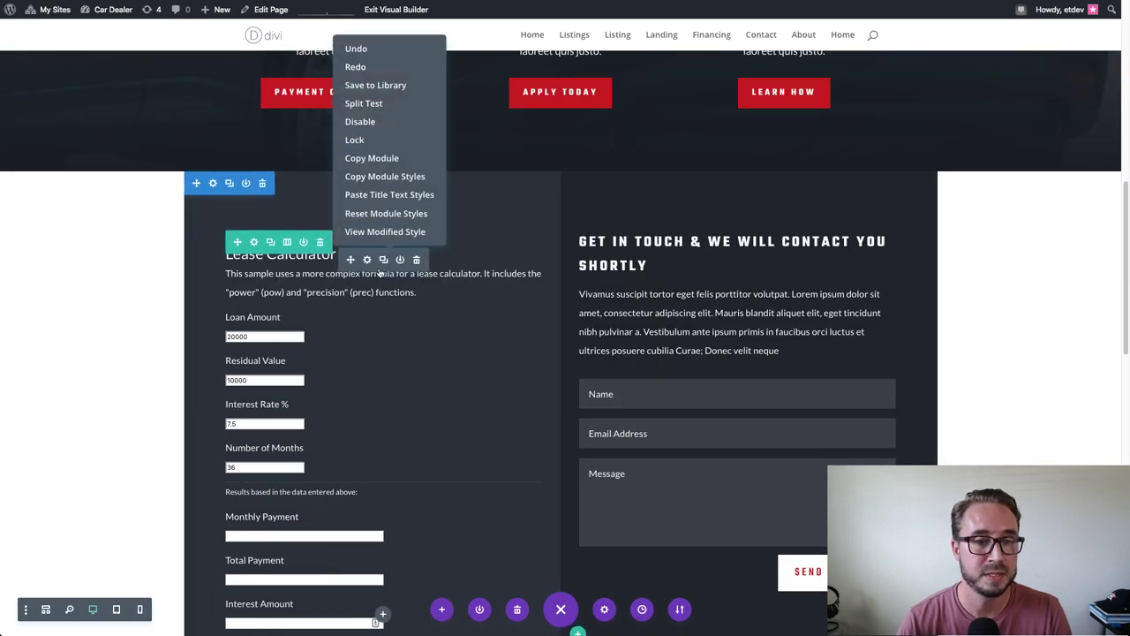
{"action": "left_click", "coordinate": [394, 195]}
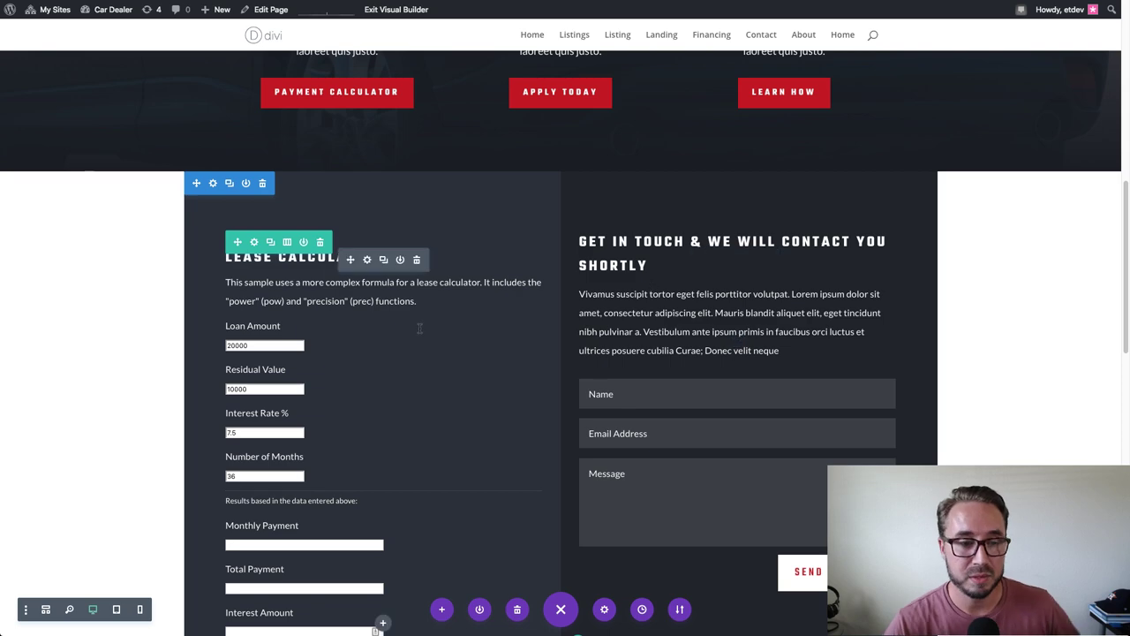
{"action": "scroll", "coordinate": [429, 326], "scroll_direction": "down", "scroll_amount": 1}
{"action": "scroll", "coordinate": [429, 326], "scroll_direction": "up", "scroll_amount": 2}
{"action": "scroll", "coordinate": [430, 323], "scroll_direction": "down", "scroll_amount": 4}
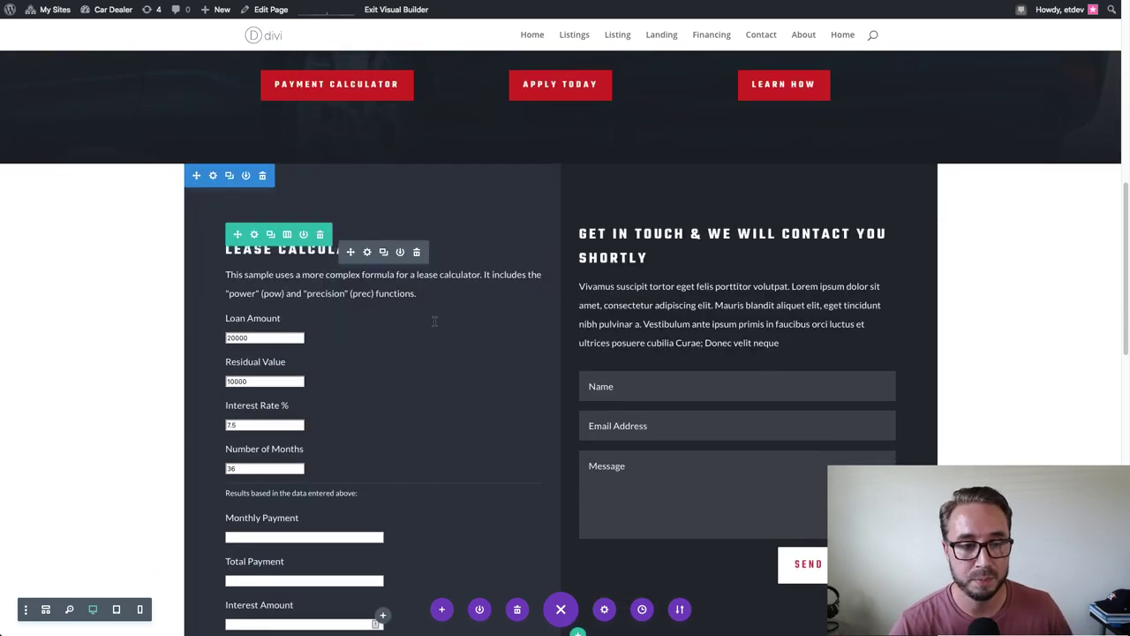
{"action": "scroll", "coordinate": [431, 321], "scroll_direction": "up", "scroll_amount": 2}
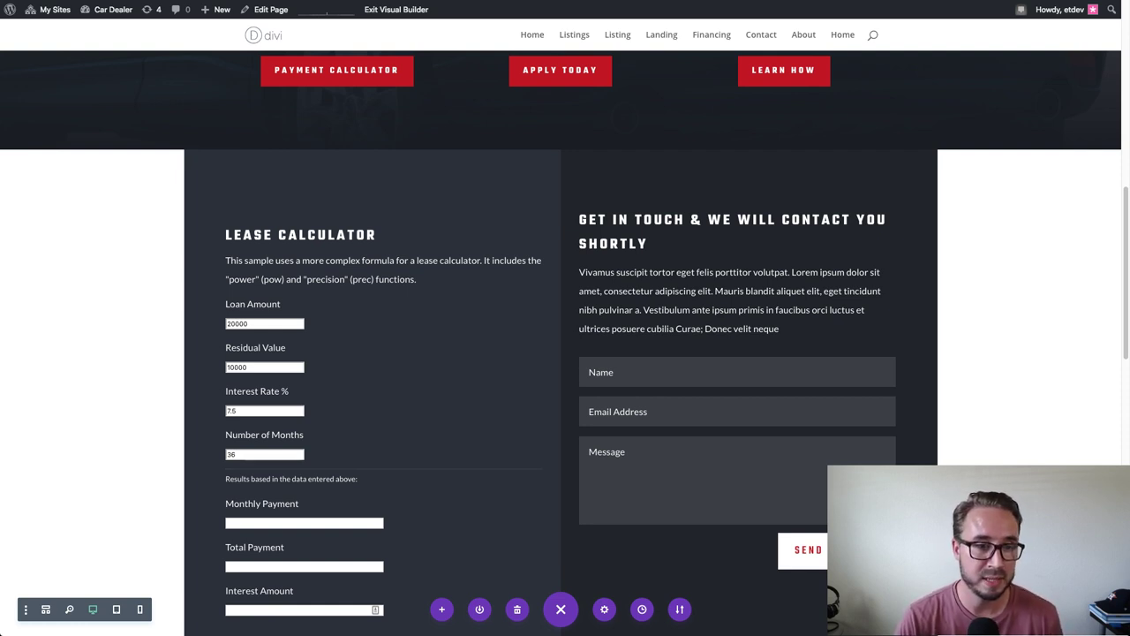
{"action": "mouse_move", "coordinate": [100, 327]}
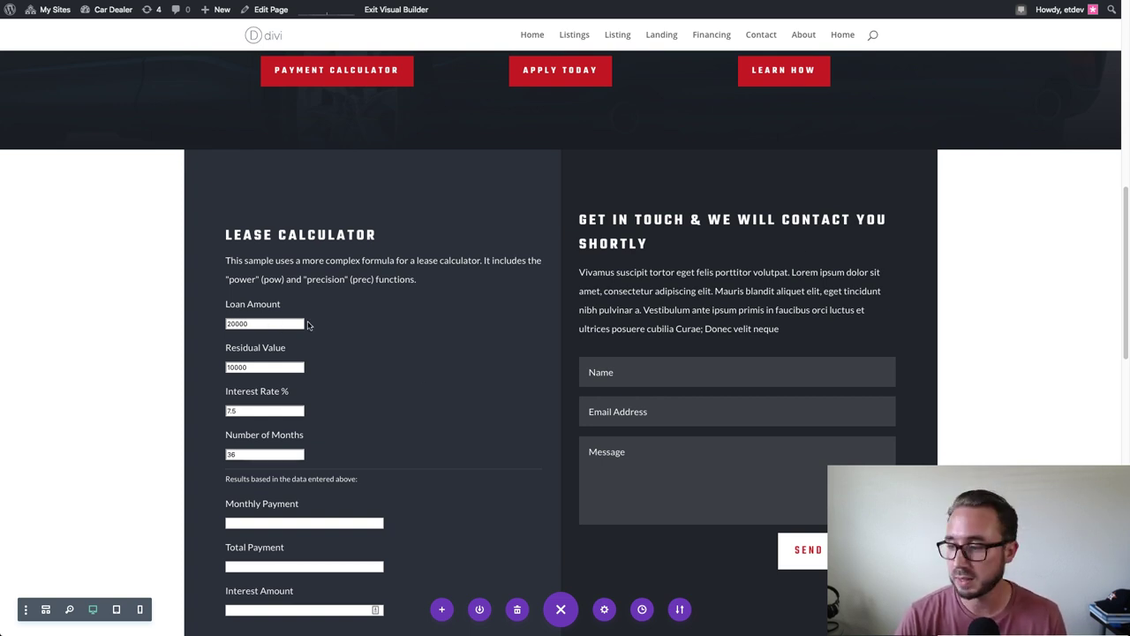
{"action": "scroll", "coordinate": [308, 325], "scroll_direction": "down", "scroll_amount": 2}
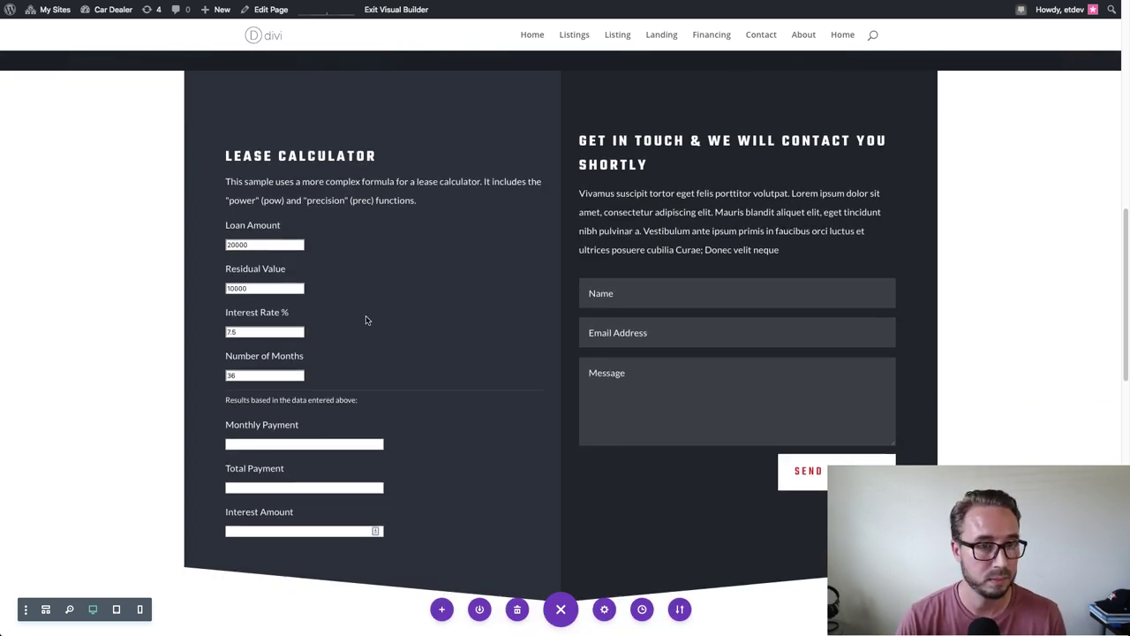
{"action": "scroll", "coordinate": [365, 321], "scroll_direction": "down", "scroll_amount": 1}
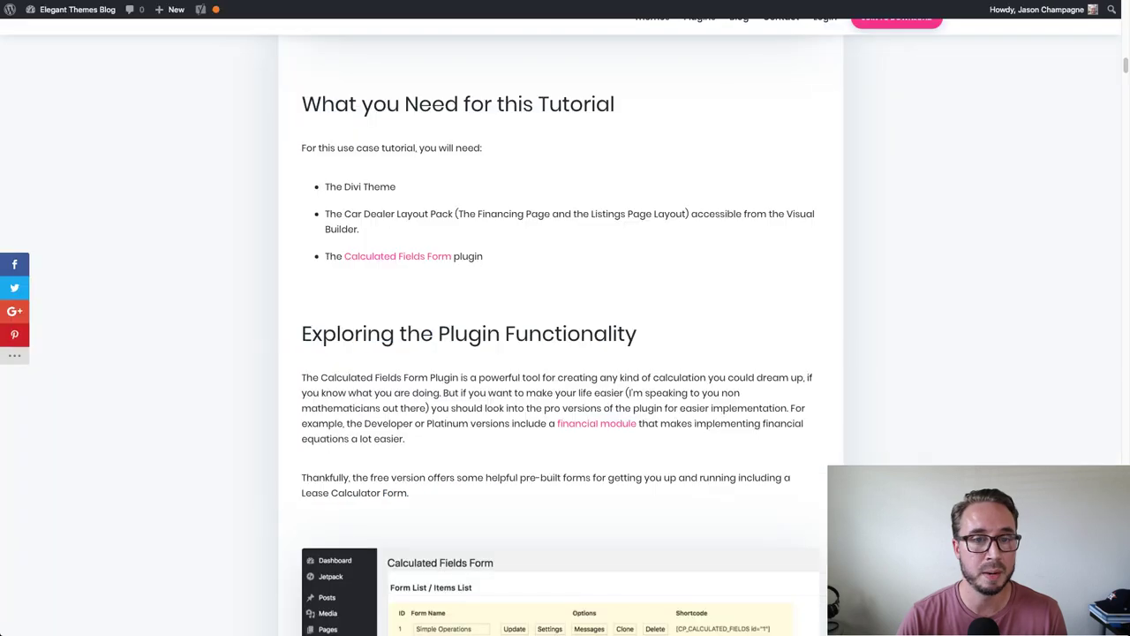
Switch to the Elegant Themes blog tutorial and look through its calculator setup and text styling sections
{"action": "scroll", "coordinate": [535, 253], "scroll_direction": "down", "scroll_amount": 7}
{"action": "scroll", "coordinate": [535, 253], "scroll_direction": "down", "scroll_amount": 15}
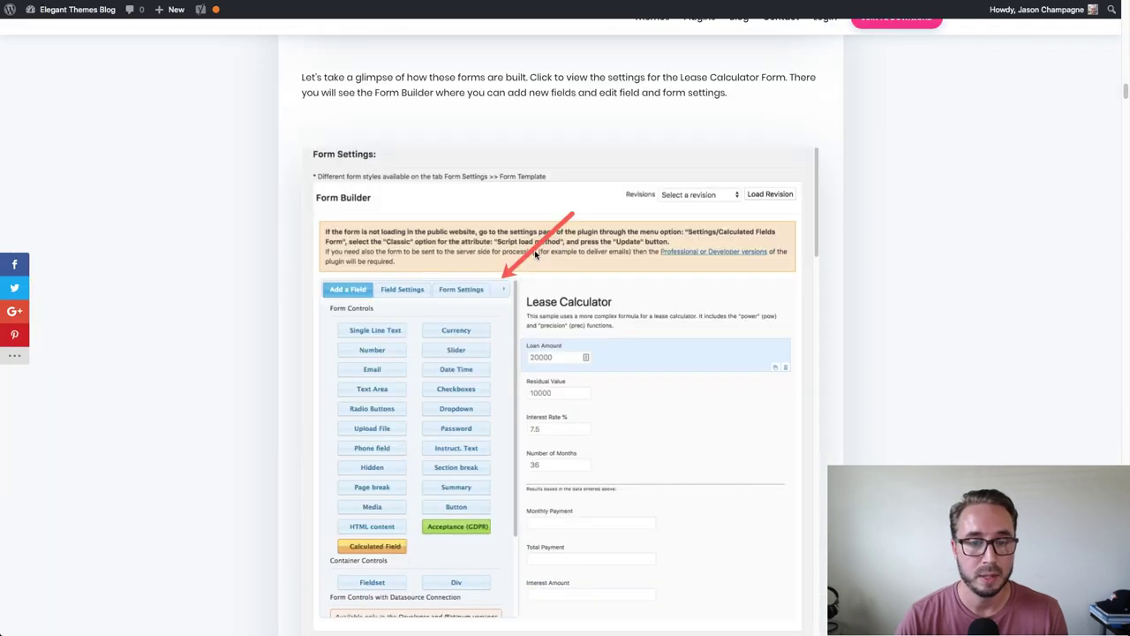
{"action": "scroll", "coordinate": [535, 254], "scroll_direction": "down", "scroll_amount": 15}
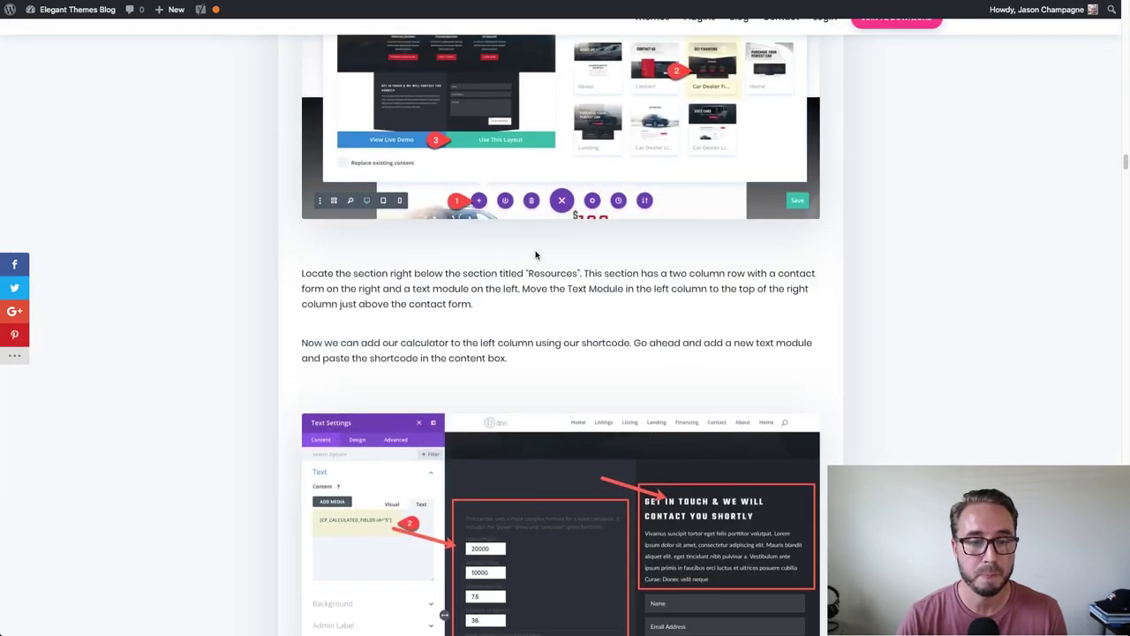
{"action": "scroll", "coordinate": [535, 254], "scroll_direction": "down", "scroll_amount": 5}
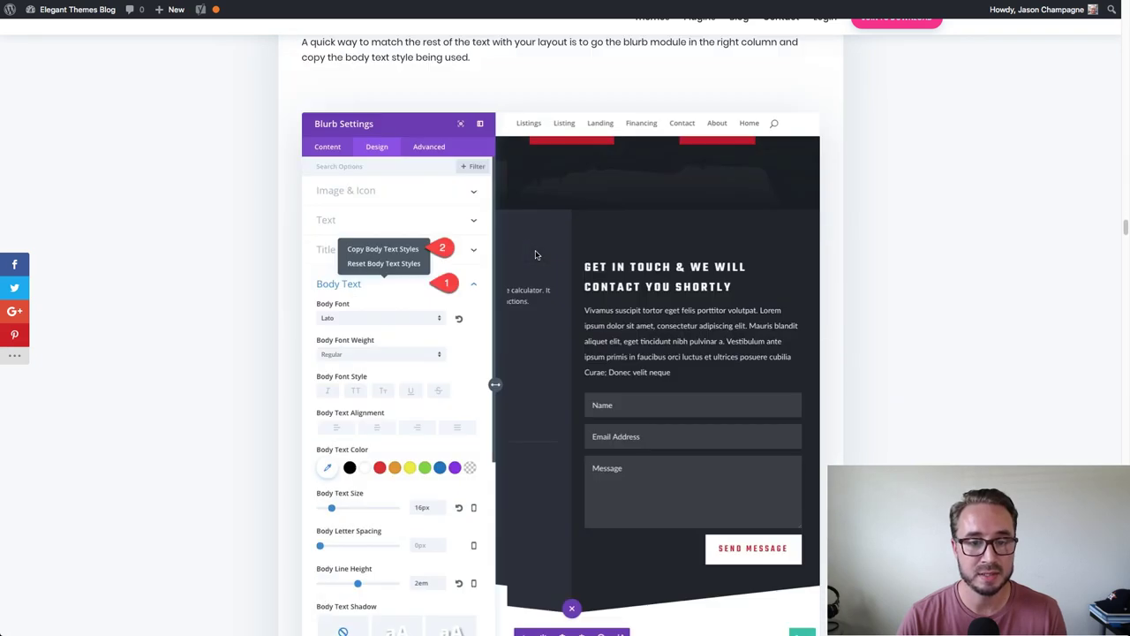
{"action": "scroll", "coordinate": [535, 254], "scroll_direction": "up", "scroll_amount": 15}
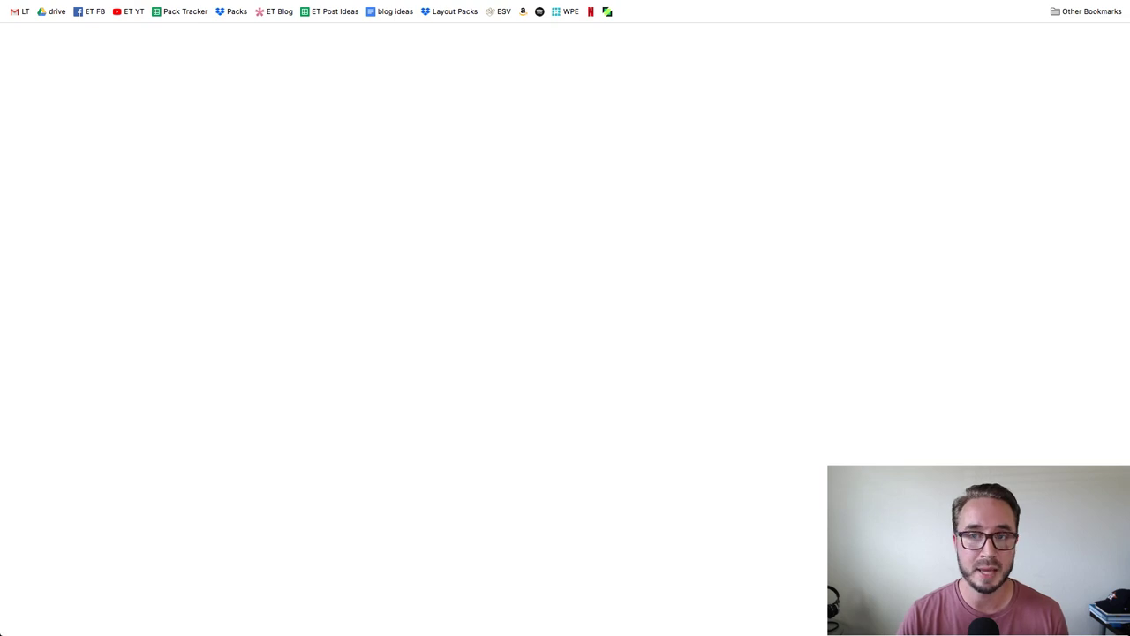
{"action": "key", "text": "super+v"}
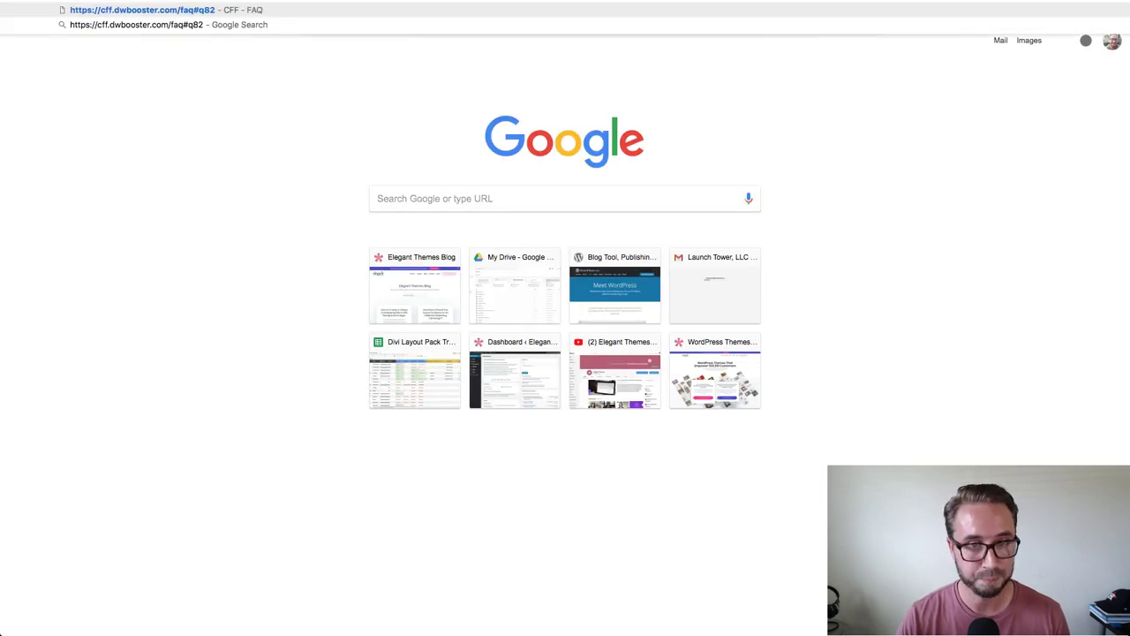
{"action": "key", "text": "Return"}
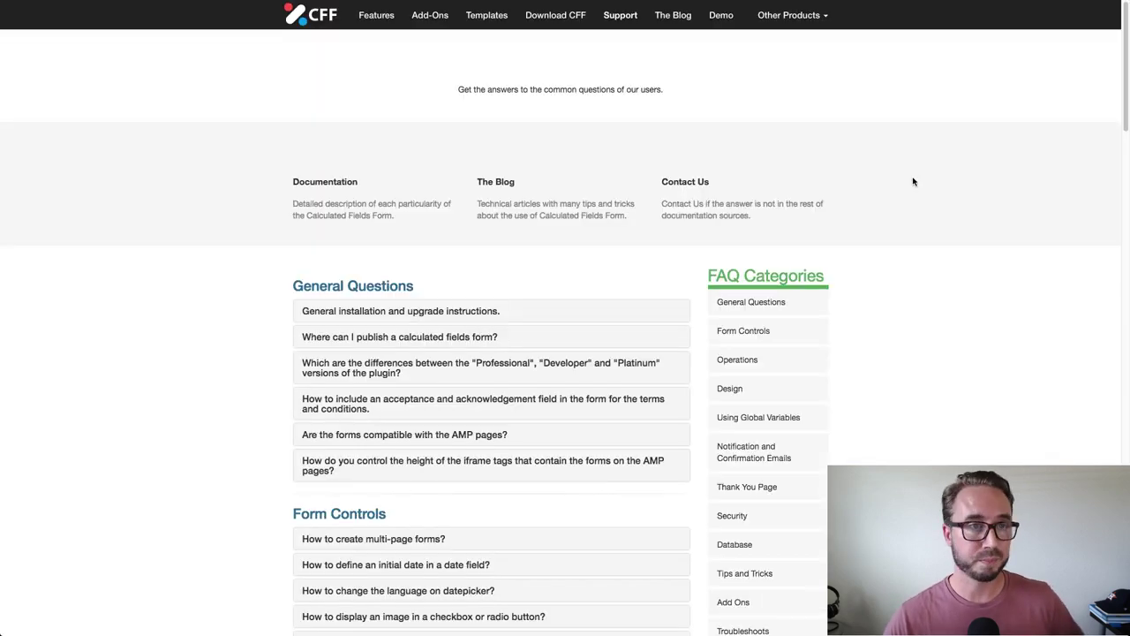
{"action": "scroll", "coordinate": [913, 179], "scroll_direction": "down", "scroll_amount": 20}
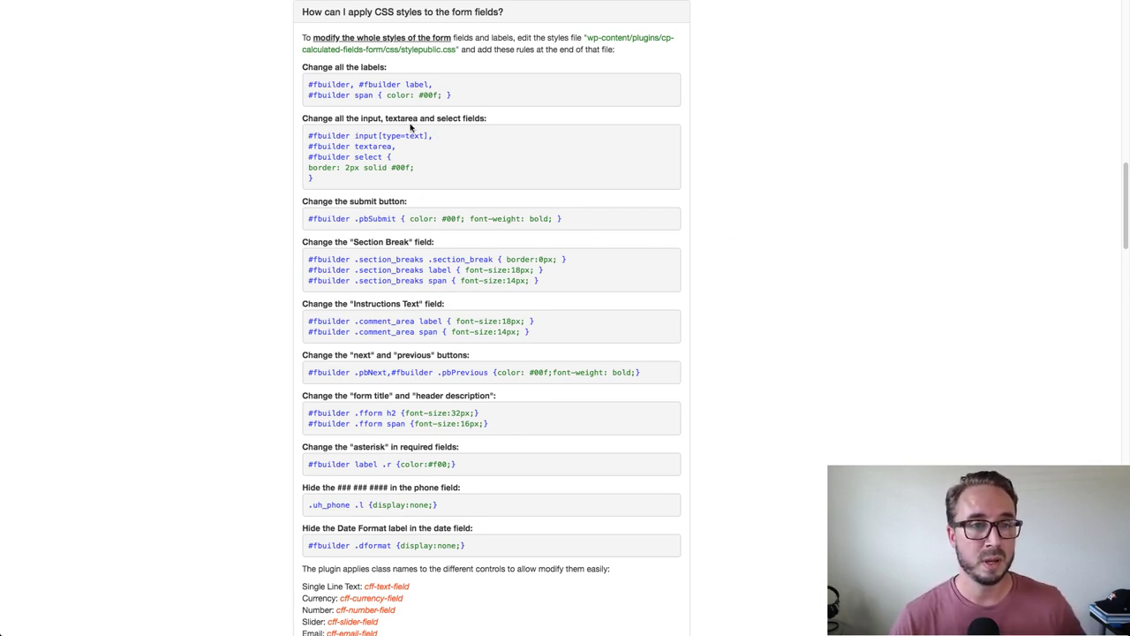
{"action": "left_click_drag", "start_coordinate": [488, 119], "coordinate": [297, 119]}
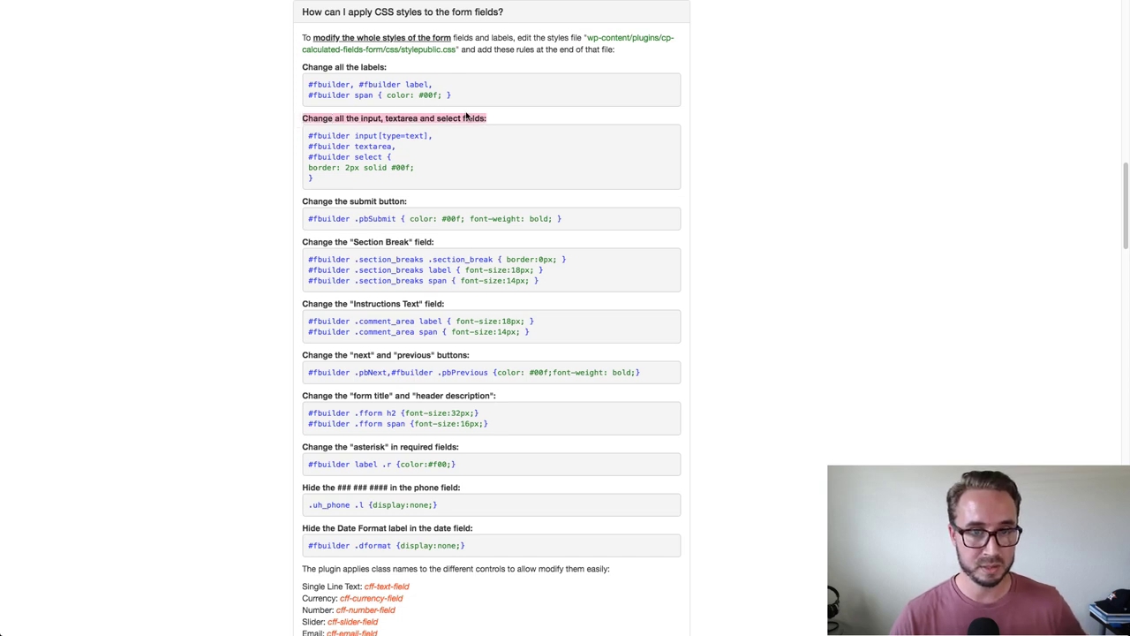
{"action": "left_click", "coordinate": [426, 173]}
{"action": "left_click_drag", "start_coordinate": [389, 181], "coordinate": [301, 131]}
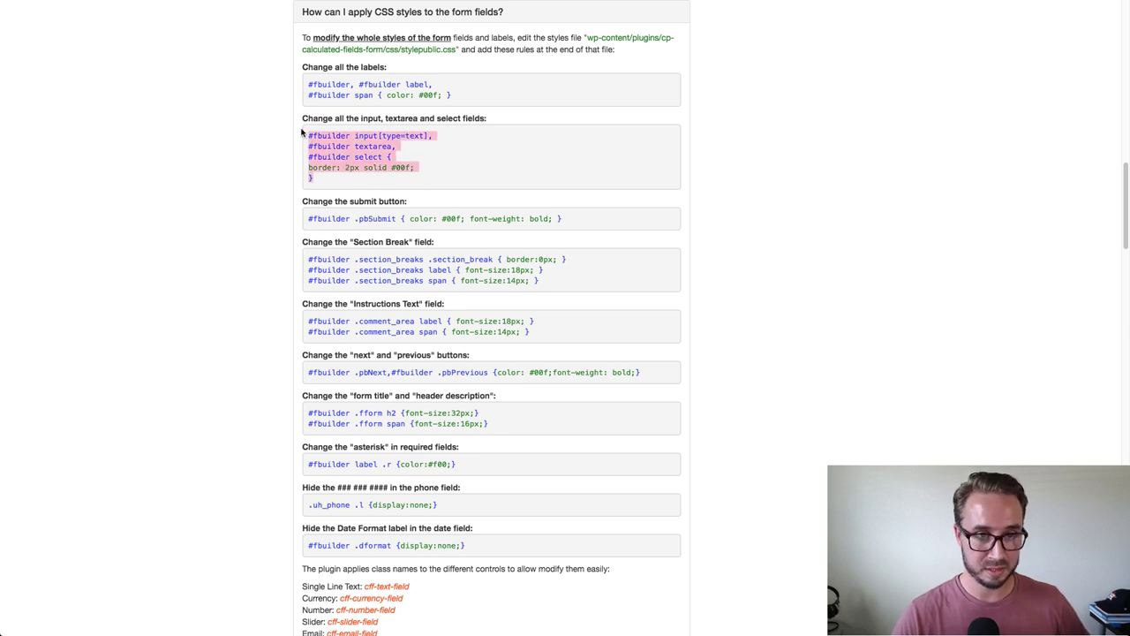
{"action": "left_click", "coordinate": [421, 161]}
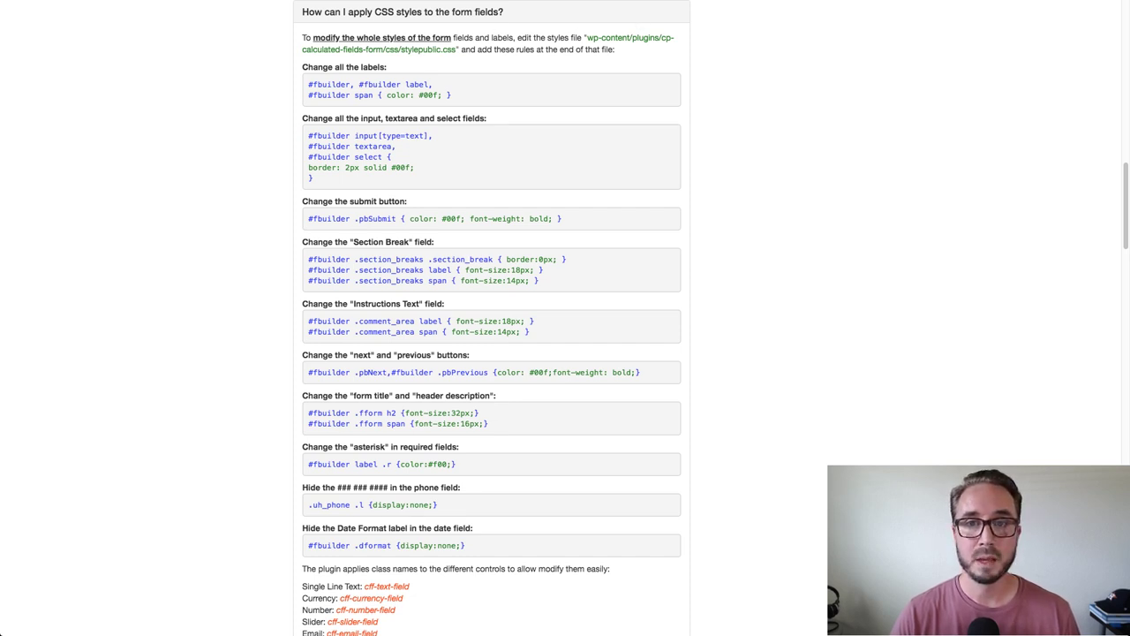
Switch to the Car Dealer site's Get Financing page and open the Additional CSS section of its Theme Customizer
{"action": "left_click", "coordinate": [338, 3]}
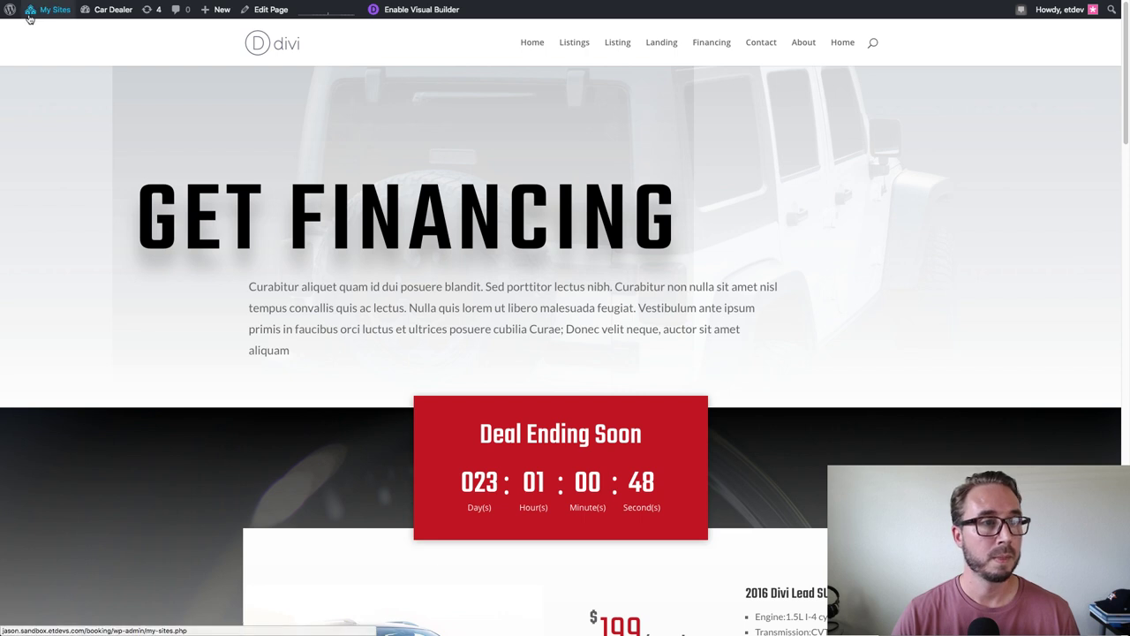
{"action": "mouse_move", "coordinate": [108, 9]}
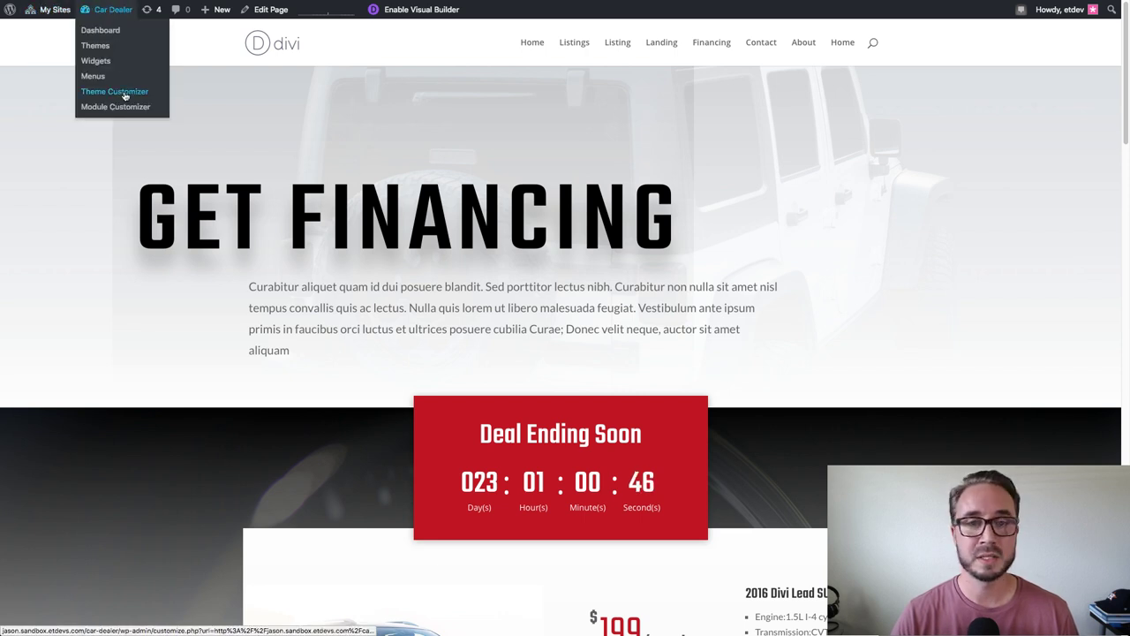
{"action": "left_click", "coordinate": [136, 105]}
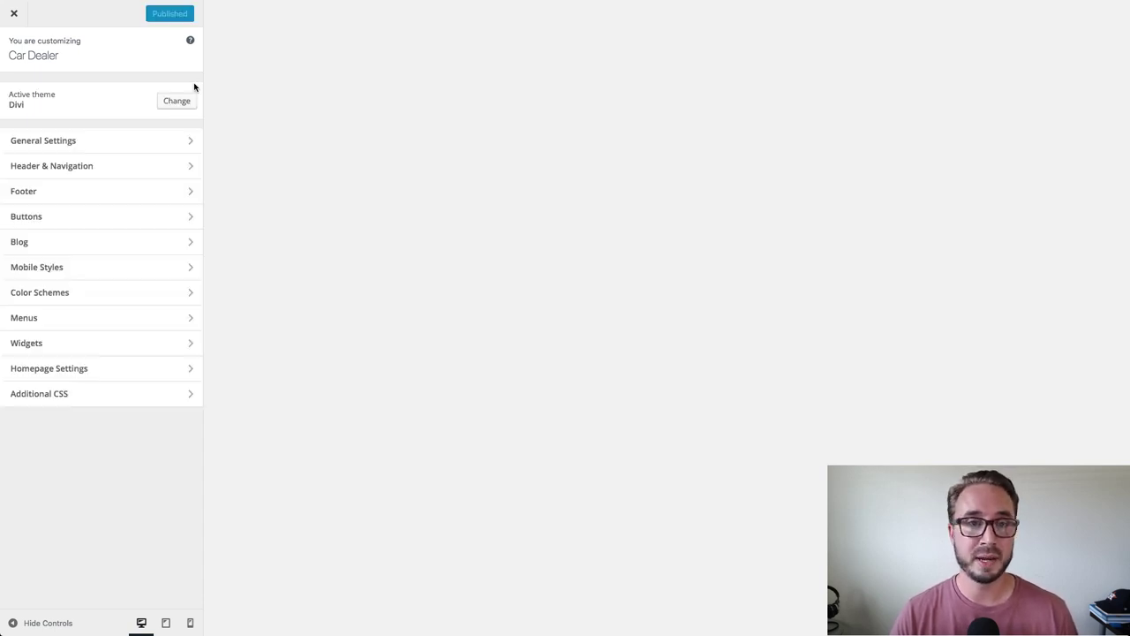
{"action": "left_click", "coordinate": [107, 399]}
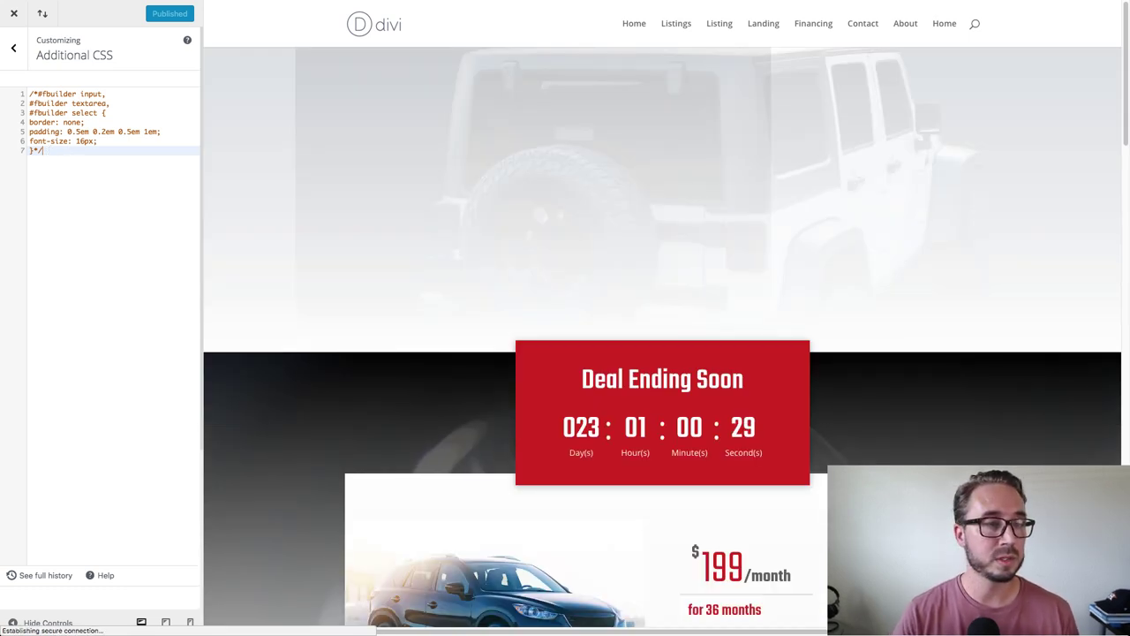
Uncomment the #fbuilder input, textarea and select rule by removing its /* and */ markers, and highlight the border: none; line
{"action": "key", "text": "BackSpace"}
{"action": "key", "text": "BackSpace"}
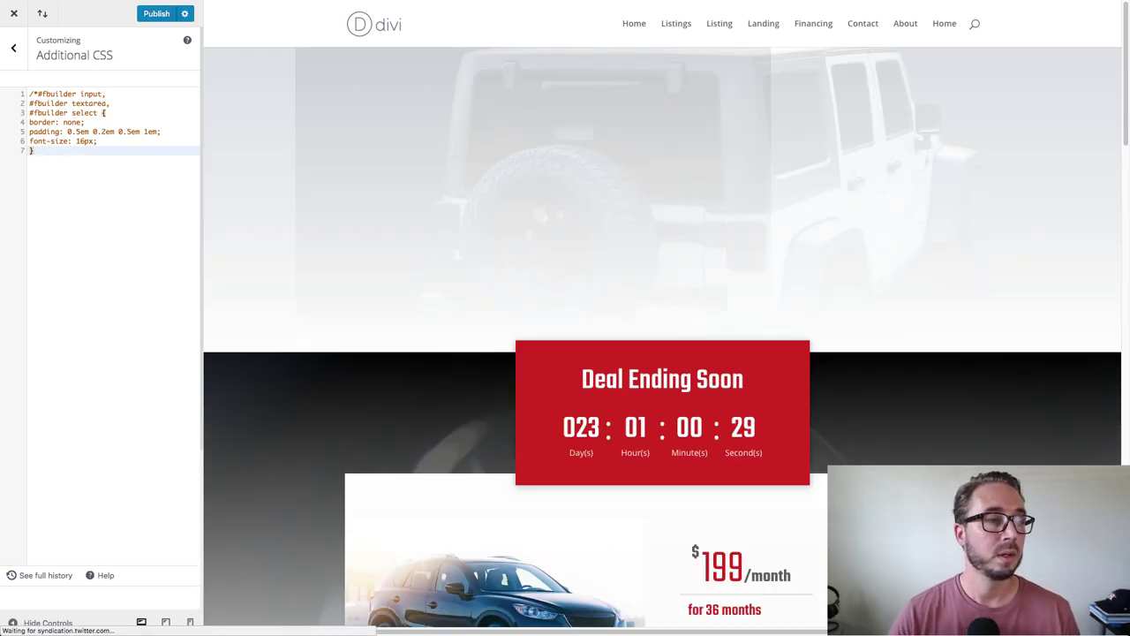
{"action": "left_click", "coordinate": [35, 96]}
{"action": "key", "text": "BackSpace"}
{"action": "key", "text": "BackSpace"}
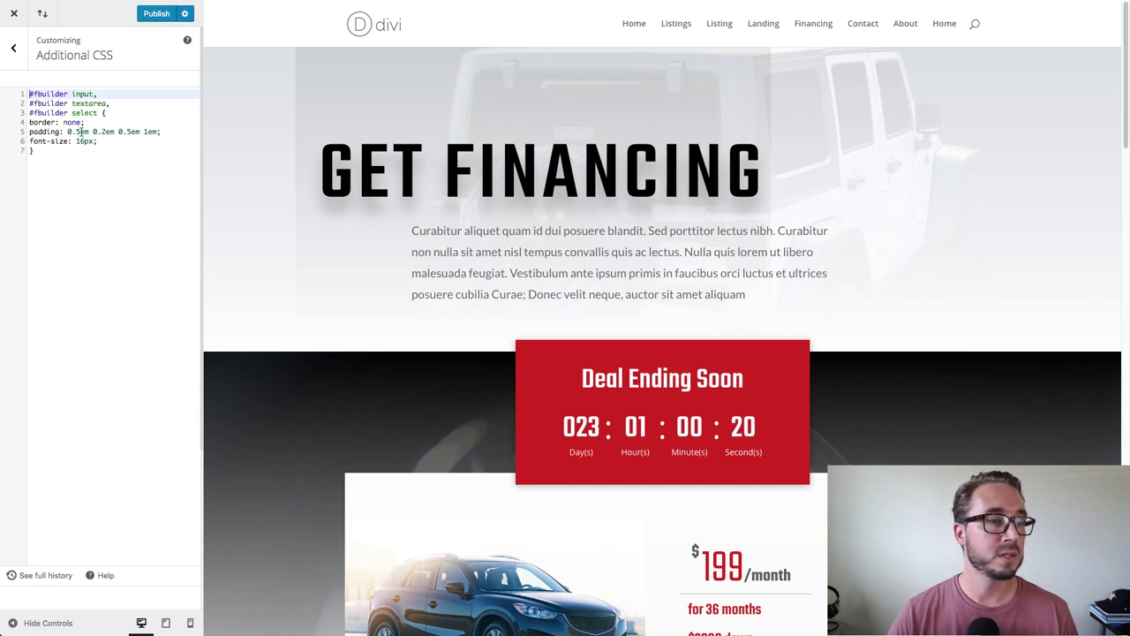
{"action": "left_click_drag", "start_coordinate": [86, 122], "coordinate": [28, 123]}
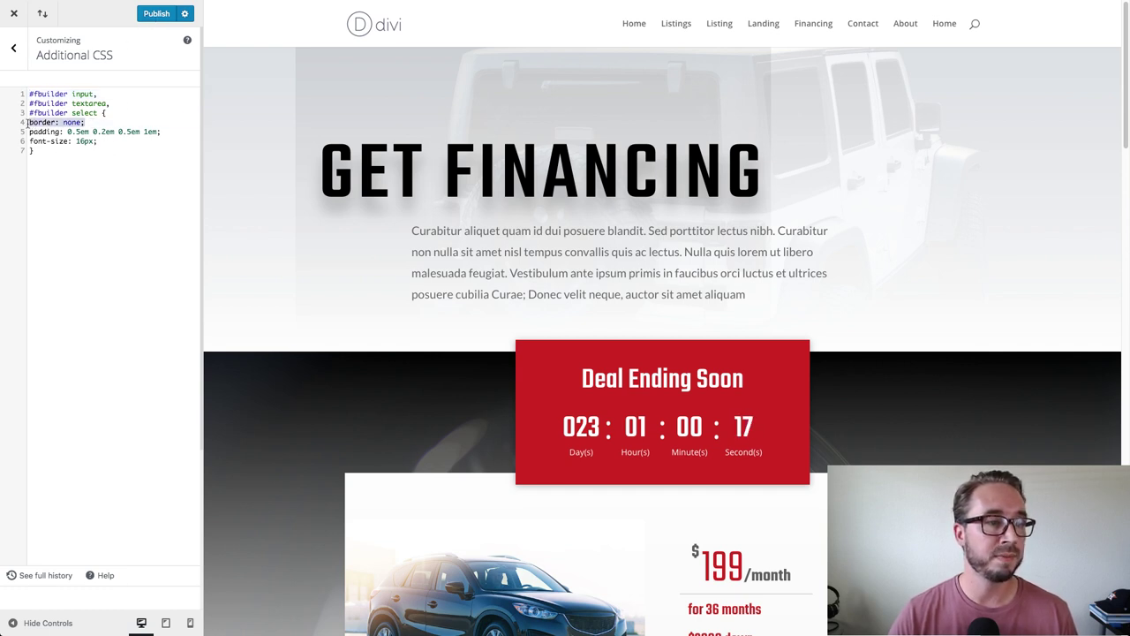
Review the padding and font-size: 16px lines of the #fbuilder rule and publish the additional CSS
{"action": "left_click", "coordinate": [128, 134]}
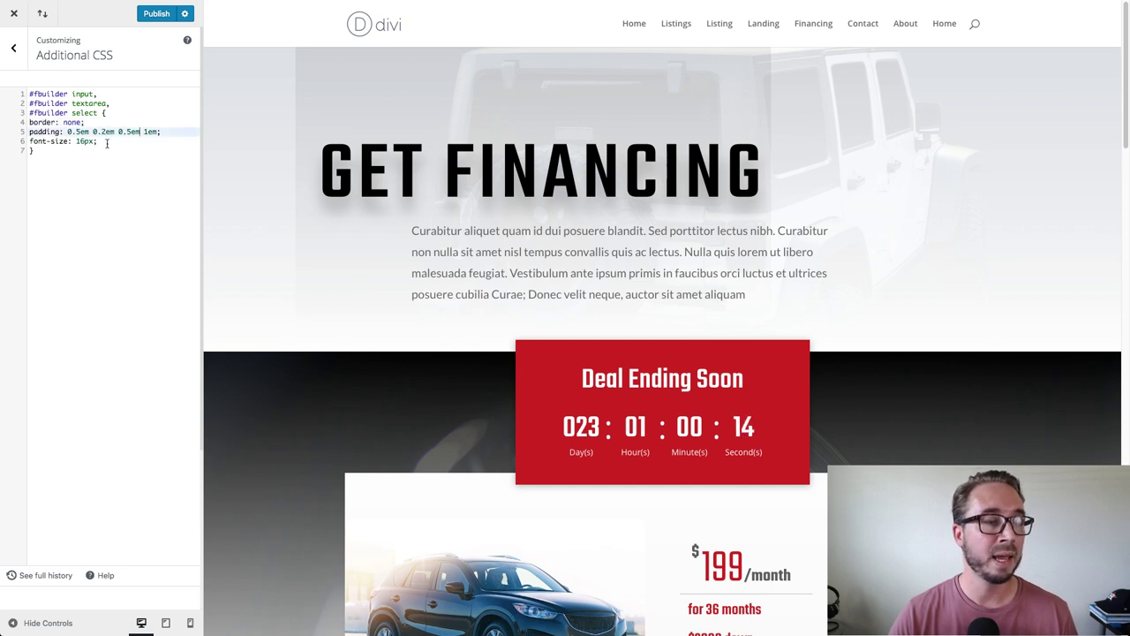
{"action": "left_click_drag", "start_coordinate": [105, 141], "coordinate": [50, 146]}
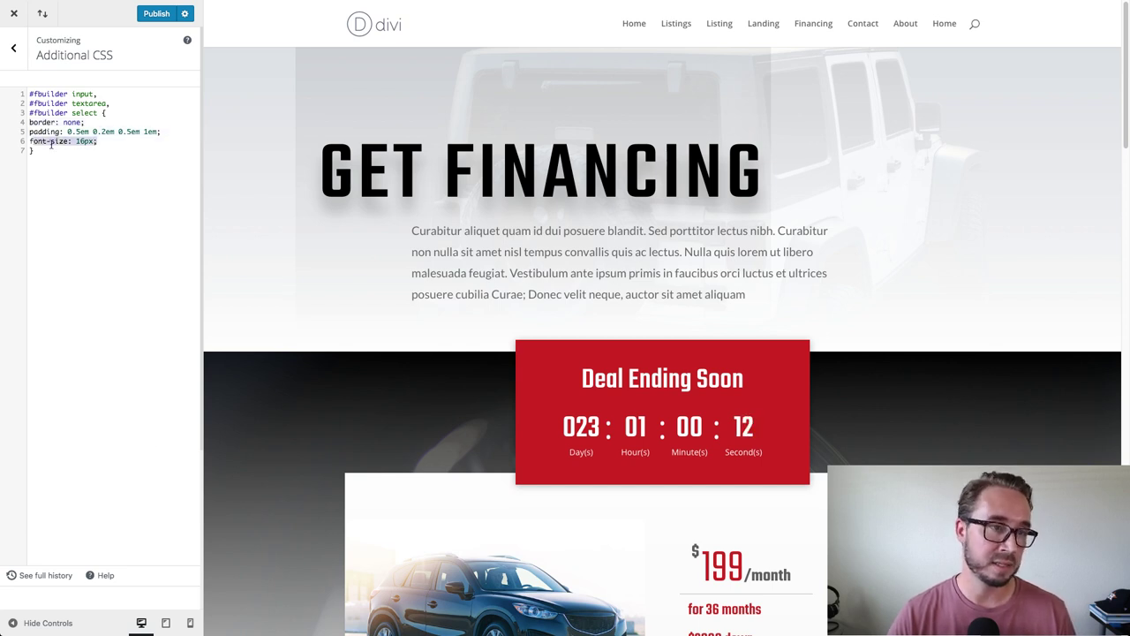
{"action": "left_click", "coordinate": [132, 141]}
{"action": "left_click", "coordinate": [156, 14]}
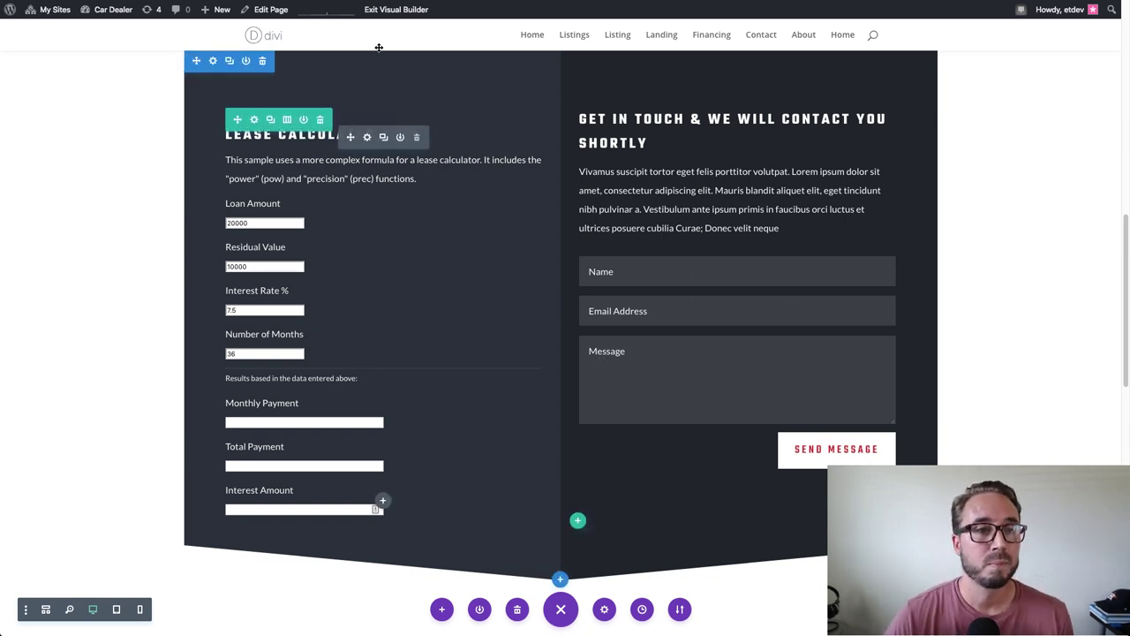
View the Get Financing page outside the Visual Builder and examine the restyled lease calculator fields
{"action": "right_click", "coordinate": [411, 9]}
{"action": "left_click", "coordinate": [442, 11]}
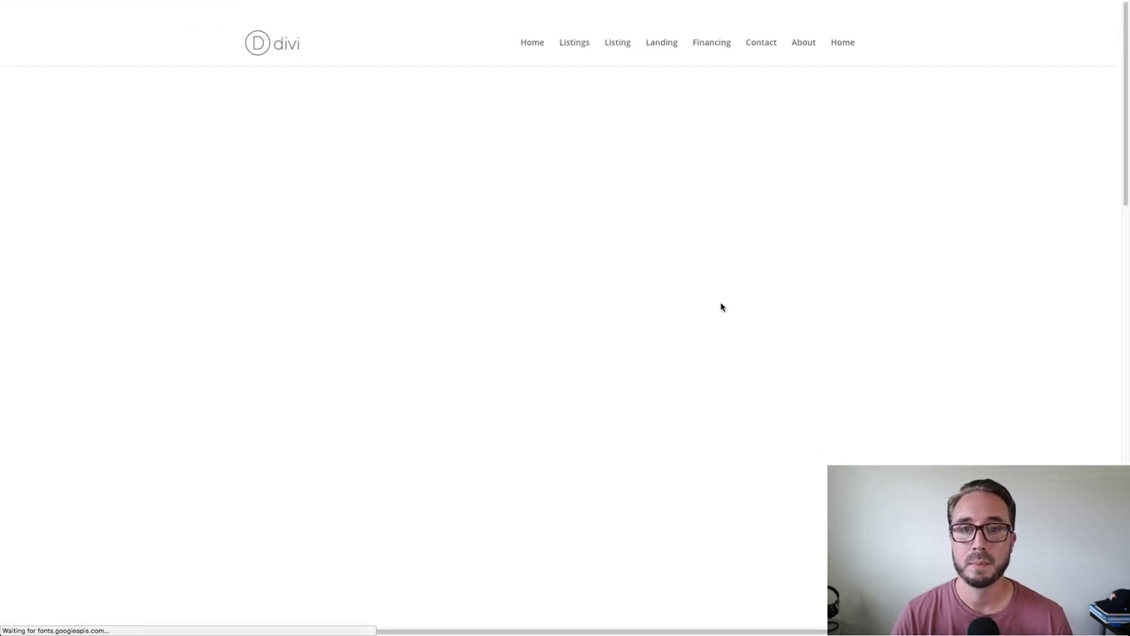
{"action": "scroll", "coordinate": [720, 303], "scroll_direction": "down", "scroll_amount": 10}
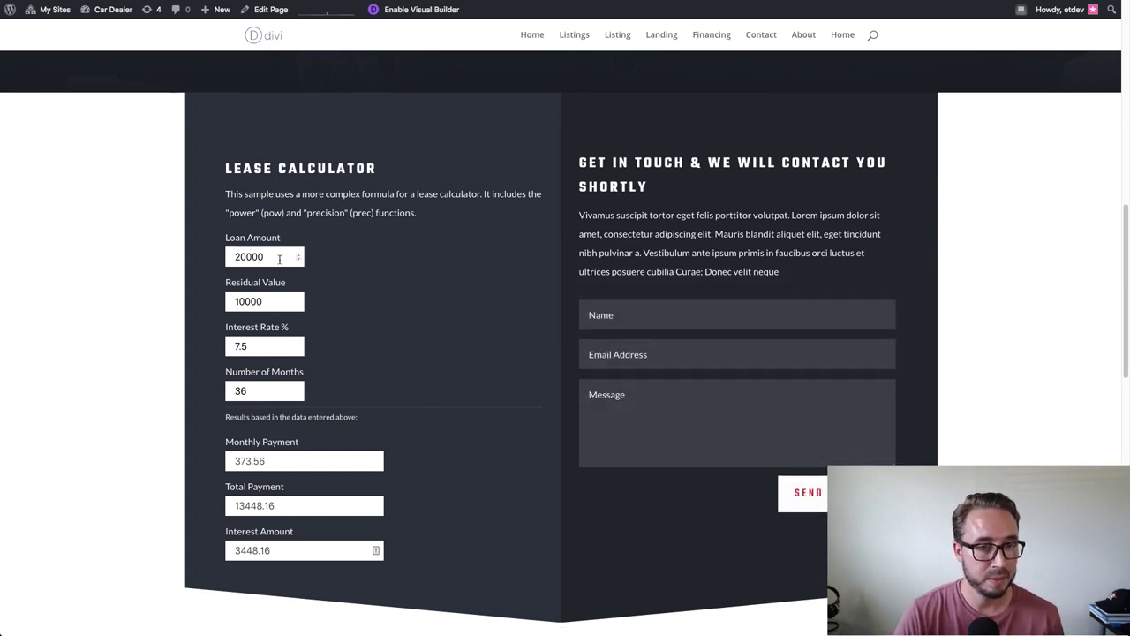
{"action": "left_click", "coordinate": [263, 258]}
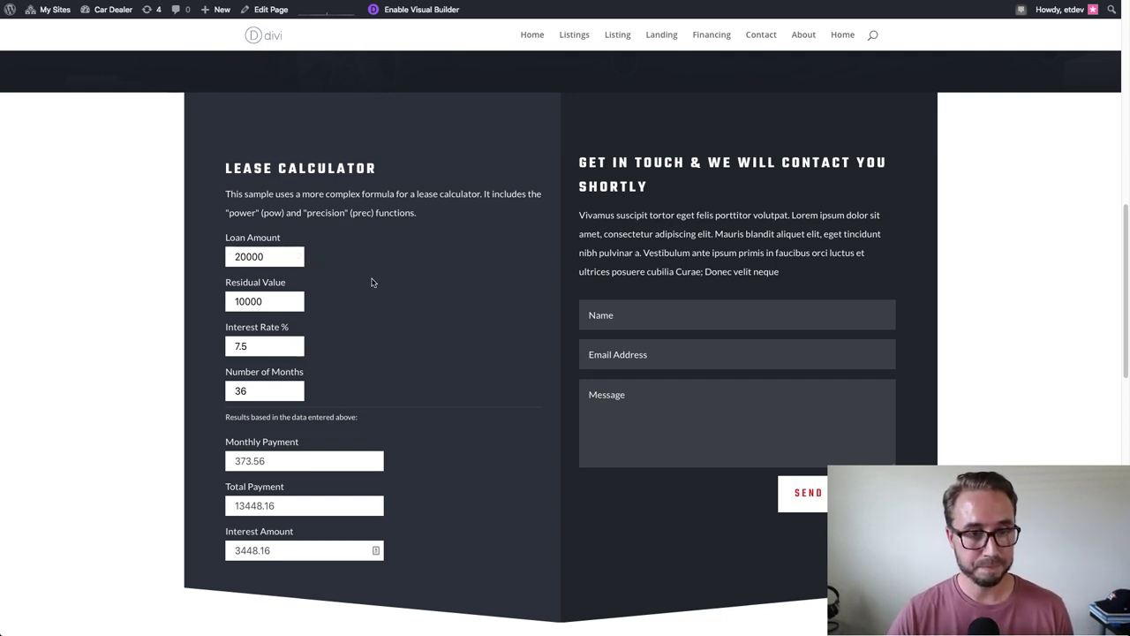
Look over the lease calculator, contact form, Resources section and page header of the Get Financing page
{"action": "scroll", "coordinate": [416, 278], "scroll_direction": "down", "scroll_amount": 1}
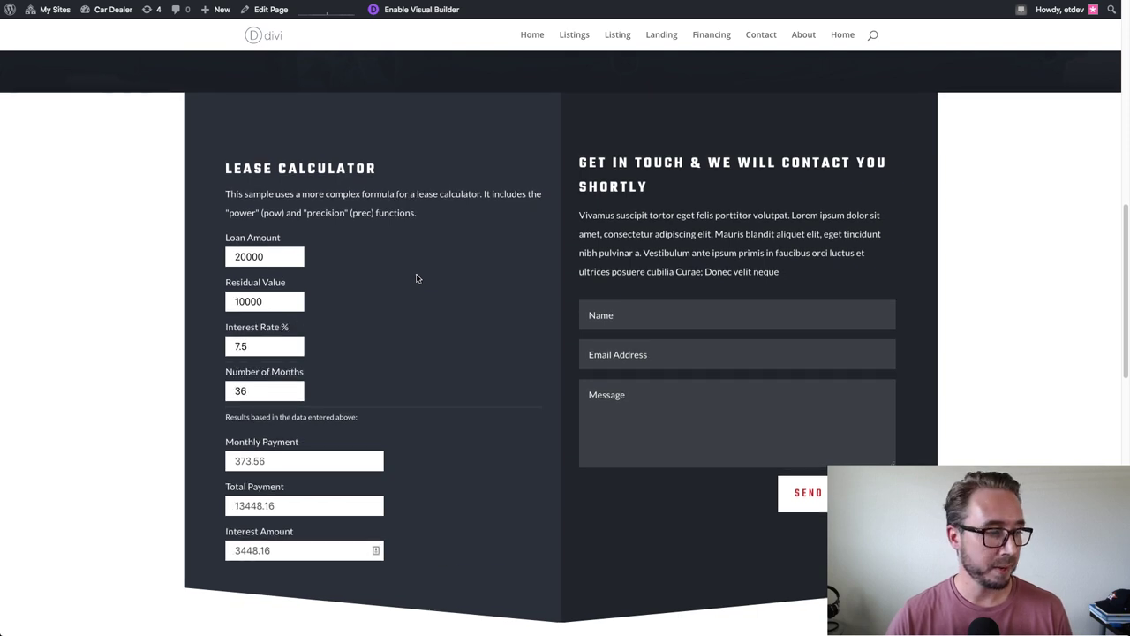
{"action": "scroll", "coordinate": [416, 278], "scroll_direction": "up", "scroll_amount": 1}
{"action": "scroll", "coordinate": [416, 282], "scroll_direction": "down", "scroll_amount": 2}
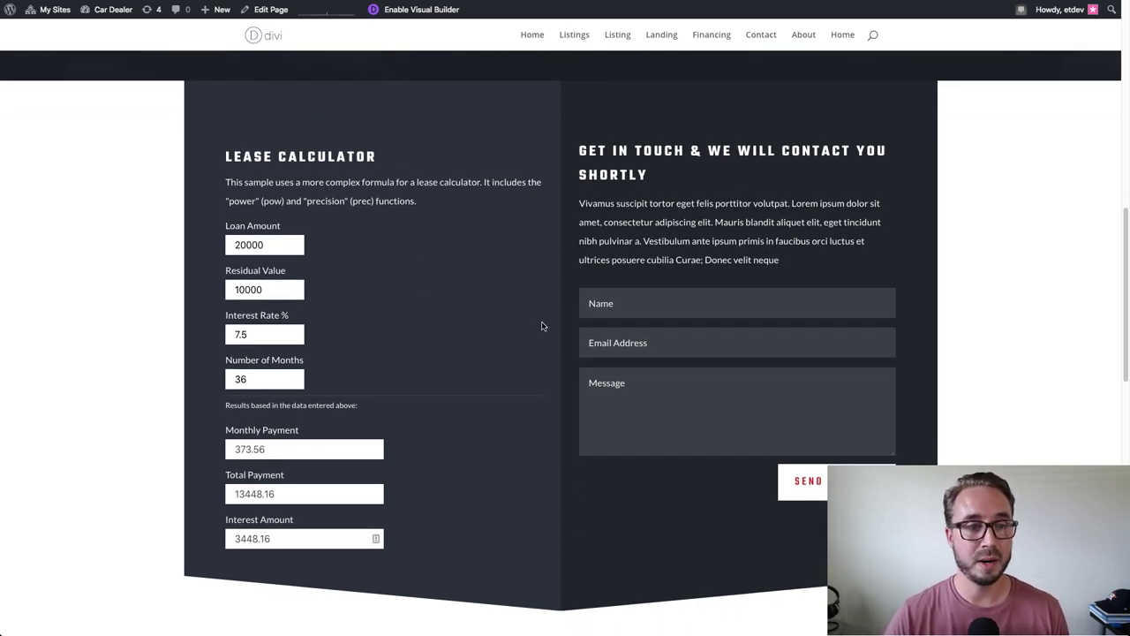
{"action": "scroll", "coordinate": [542, 326], "scroll_direction": "up", "scroll_amount": 1}
{"action": "scroll", "coordinate": [542, 326], "scroll_direction": "down", "scroll_amount": 4}
{"action": "scroll", "coordinate": [551, 322], "scroll_direction": "up", "scroll_amount": 4}
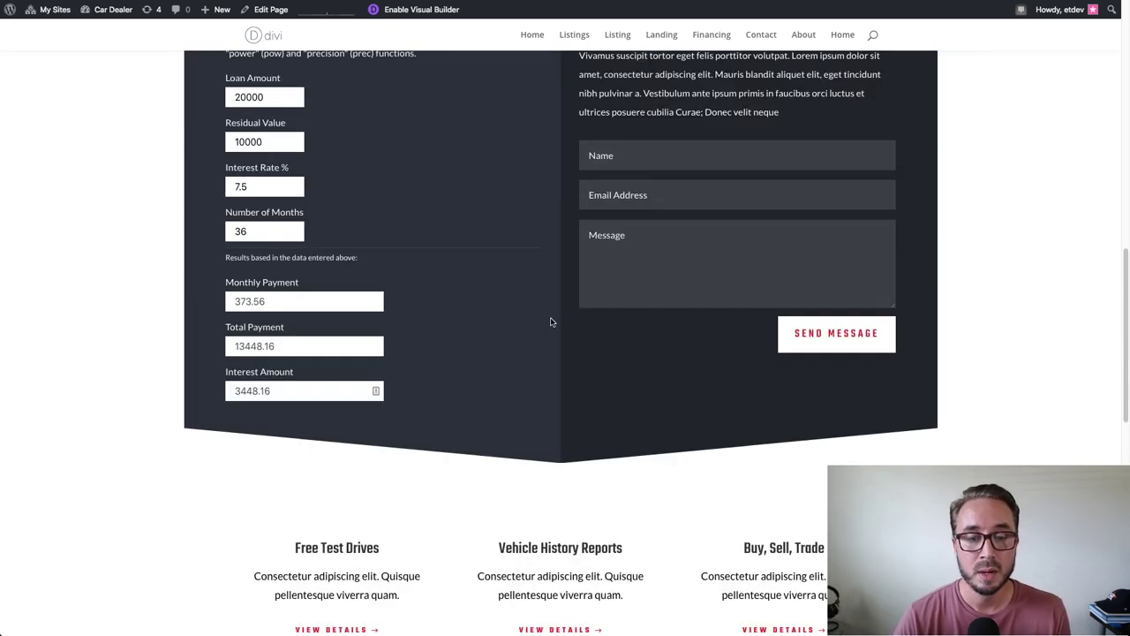
{"action": "scroll", "coordinate": [550, 323], "scroll_direction": "down", "scroll_amount": 3}
{"action": "scroll", "coordinate": [550, 322], "scroll_direction": "up", "scroll_amount": 6}
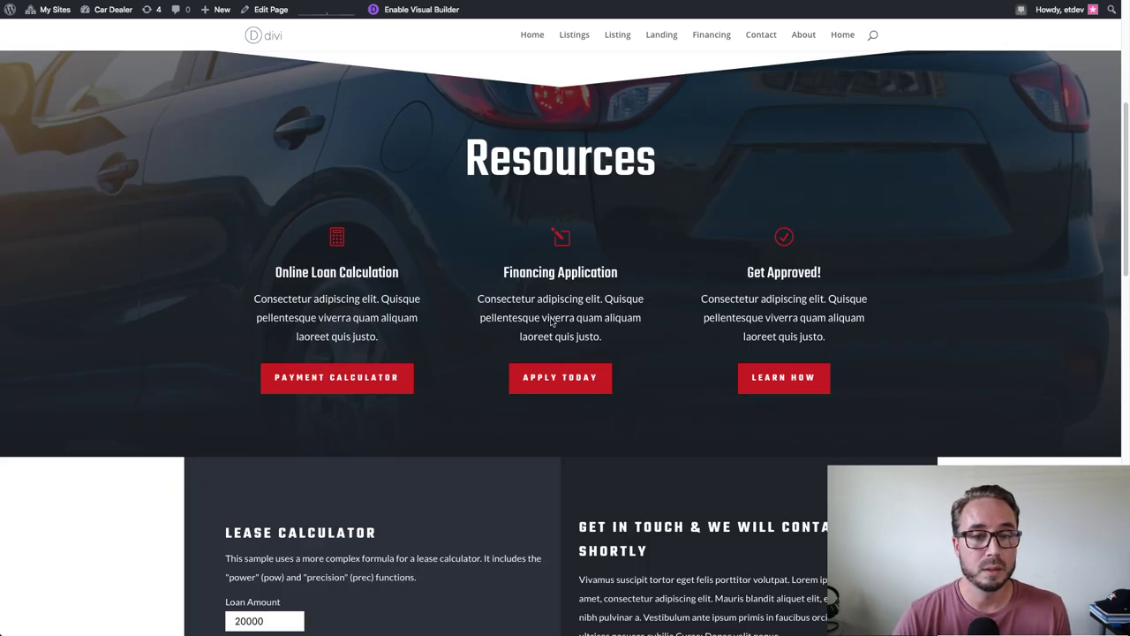
{"action": "scroll", "coordinate": [550, 322], "scroll_direction": "down", "scroll_amount": 4}
{"action": "scroll", "coordinate": [550, 322], "scroll_direction": "down", "scroll_amount": 1}
{"action": "scroll", "coordinate": [550, 322], "scroll_direction": "up", "scroll_amount": 1}
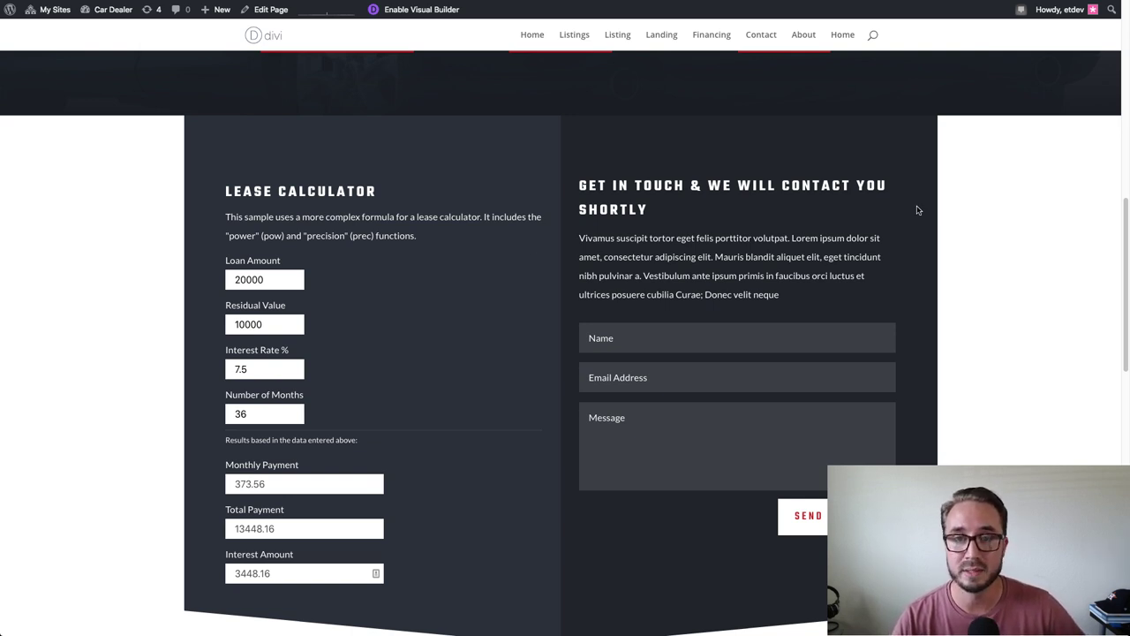
{"action": "scroll", "coordinate": [917, 210], "scroll_direction": "up", "scroll_amount": 3}
{"action": "scroll", "coordinate": [801, 196], "scroll_direction": "up", "scroll_amount": 5}
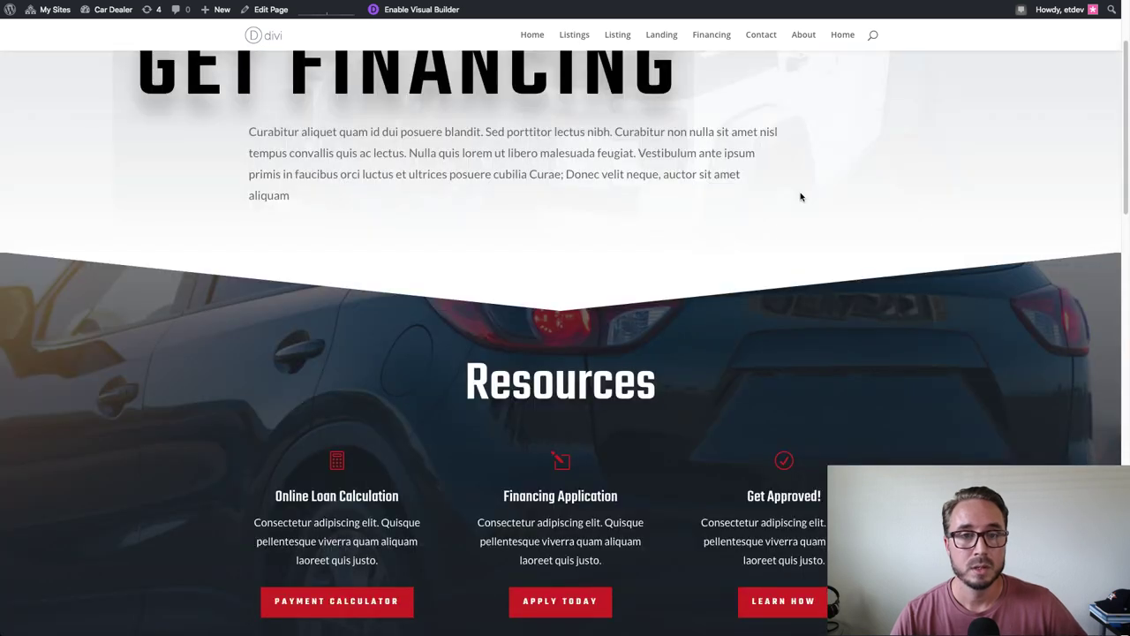
{"action": "scroll", "coordinate": [703, 201], "scroll_direction": "down", "scroll_amount": 2}
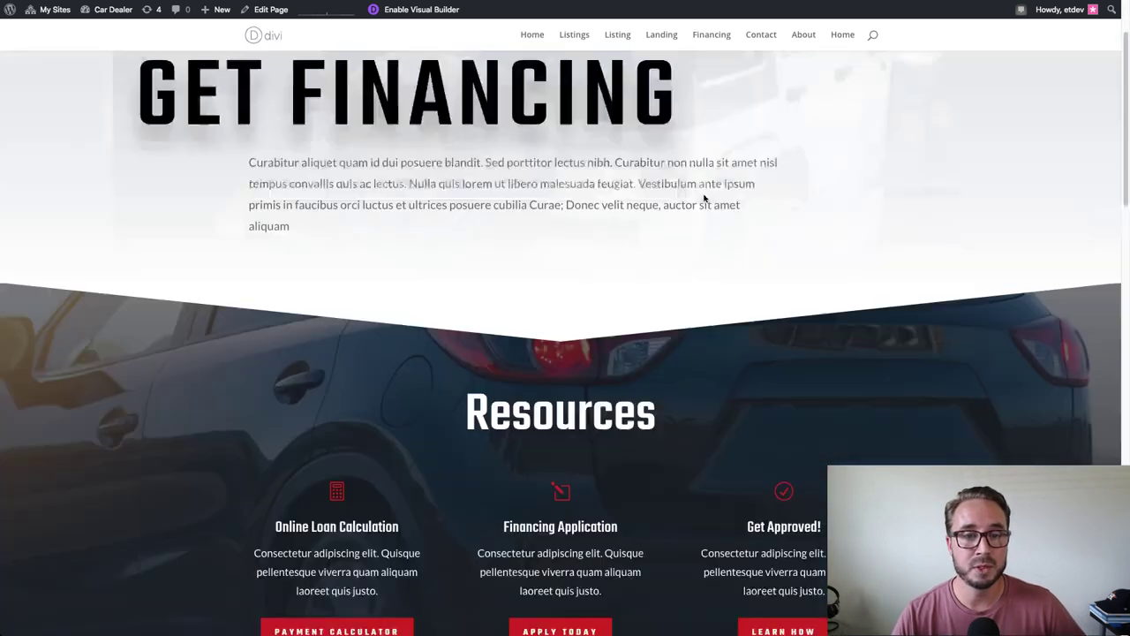
{"action": "scroll", "coordinate": [703, 194], "scroll_direction": "up", "scroll_amount": 2}
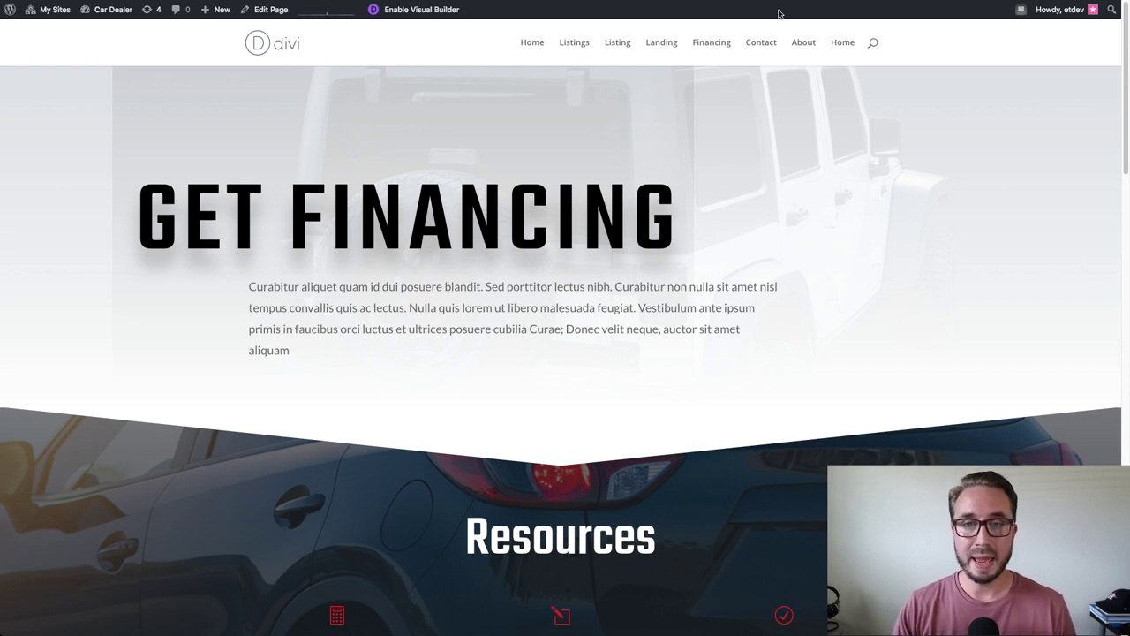
Open the Listing page and look at its 2017 Divi Lead vehicle header
{"action": "right_click", "coordinate": [617, 53]}
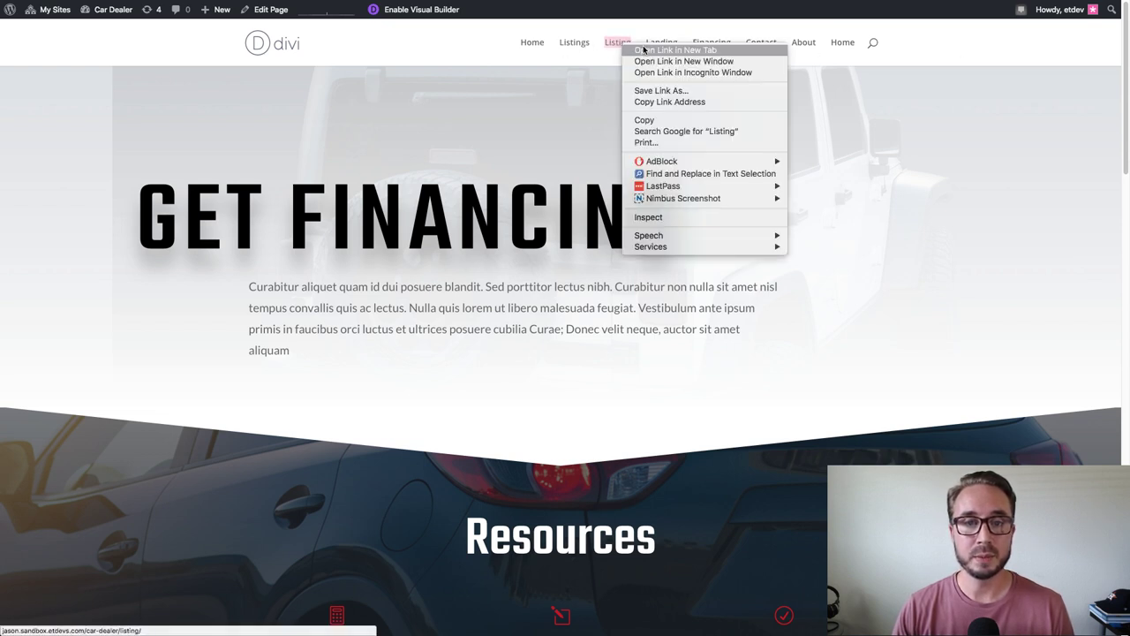
{"action": "left_click", "coordinate": [649, 50]}
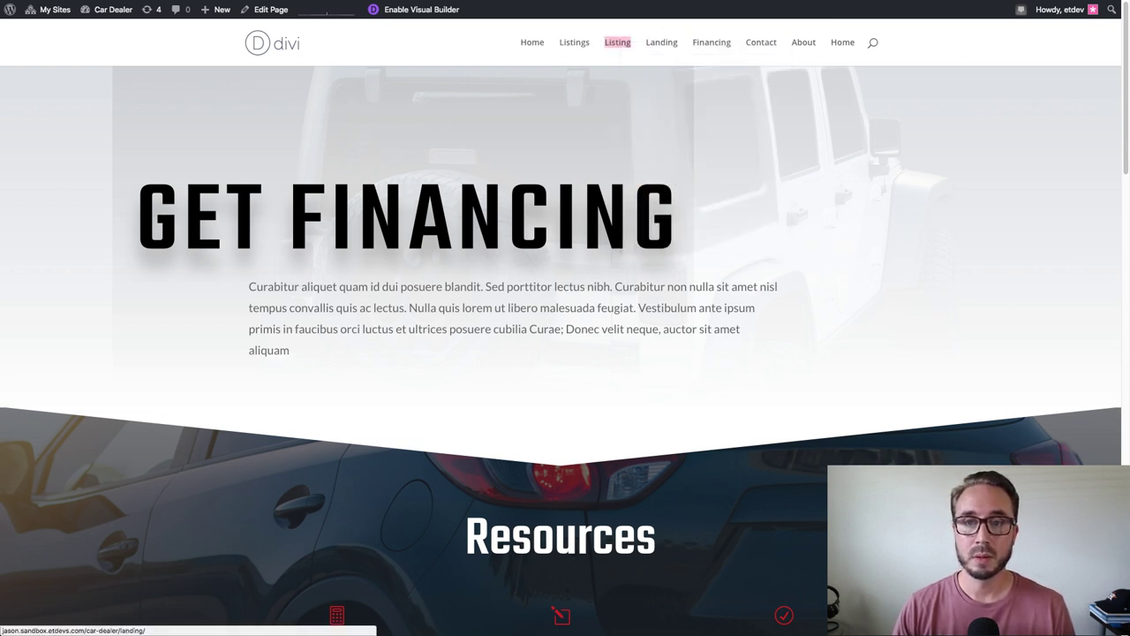
{"action": "right_click", "coordinate": [613, 47]}
{"action": "left_click", "coordinate": [651, 51]}
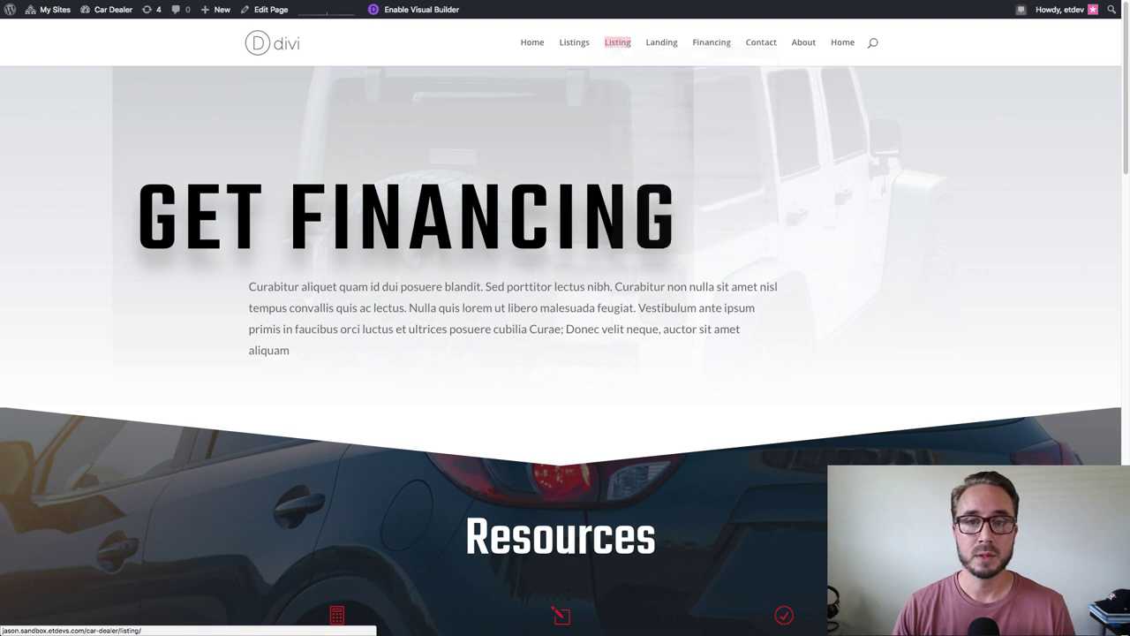
{"action": "left_click", "coordinate": [617, 42]}
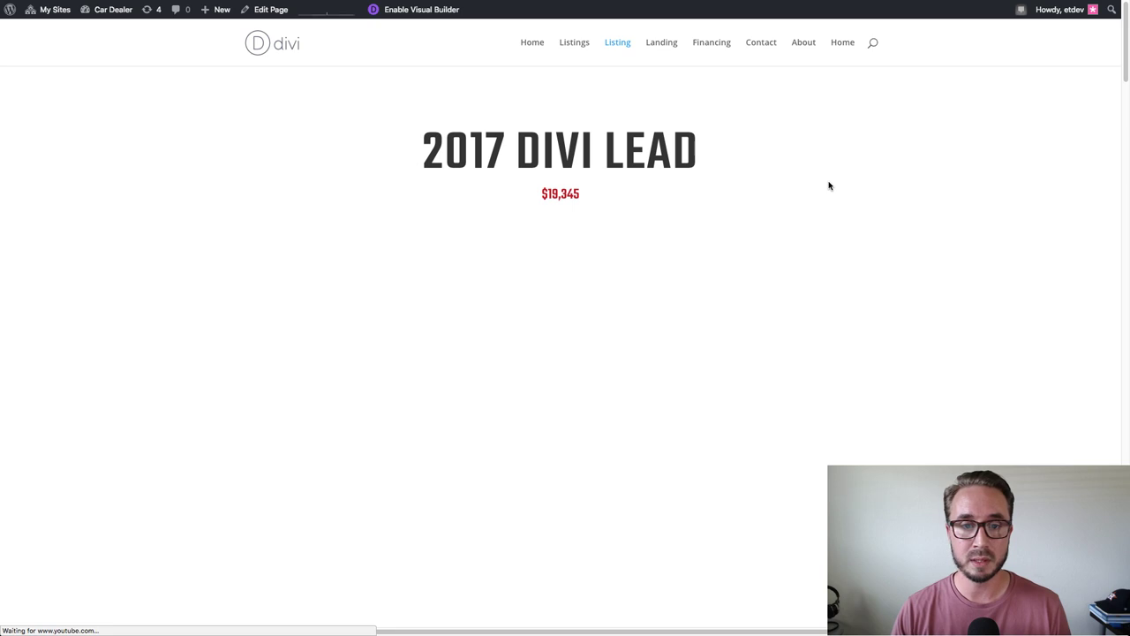
{"action": "scroll", "coordinate": [685, 97], "scroll_direction": "down", "scroll_amount": 10}
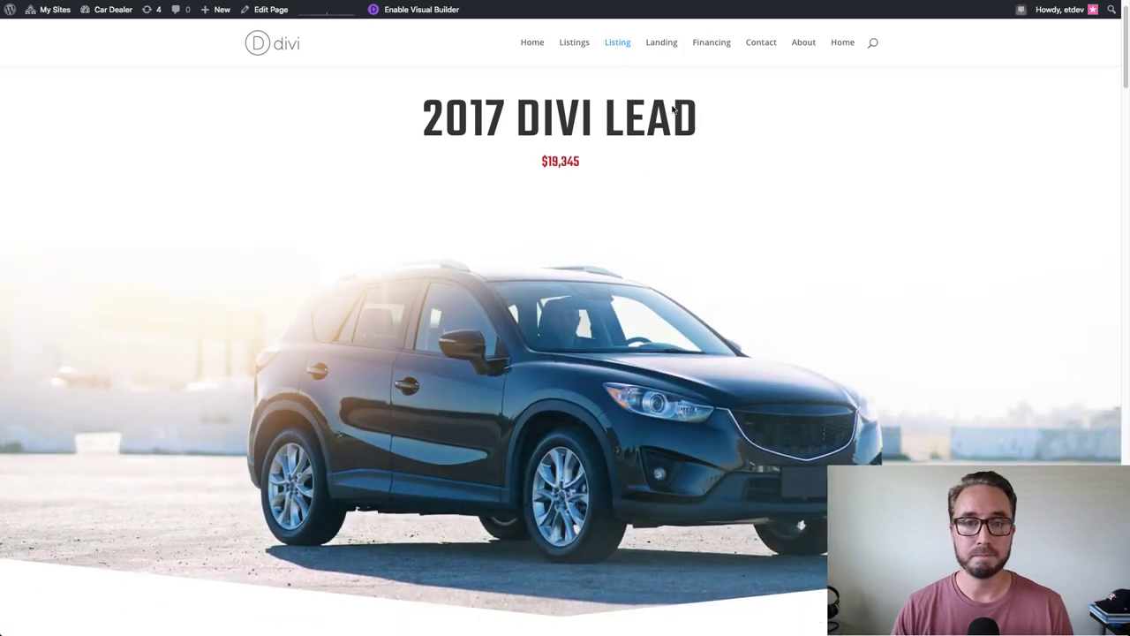
{"action": "scroll", "coordinate": [682, 108], "scroll_direction": "up", "scroll_amount": 10}
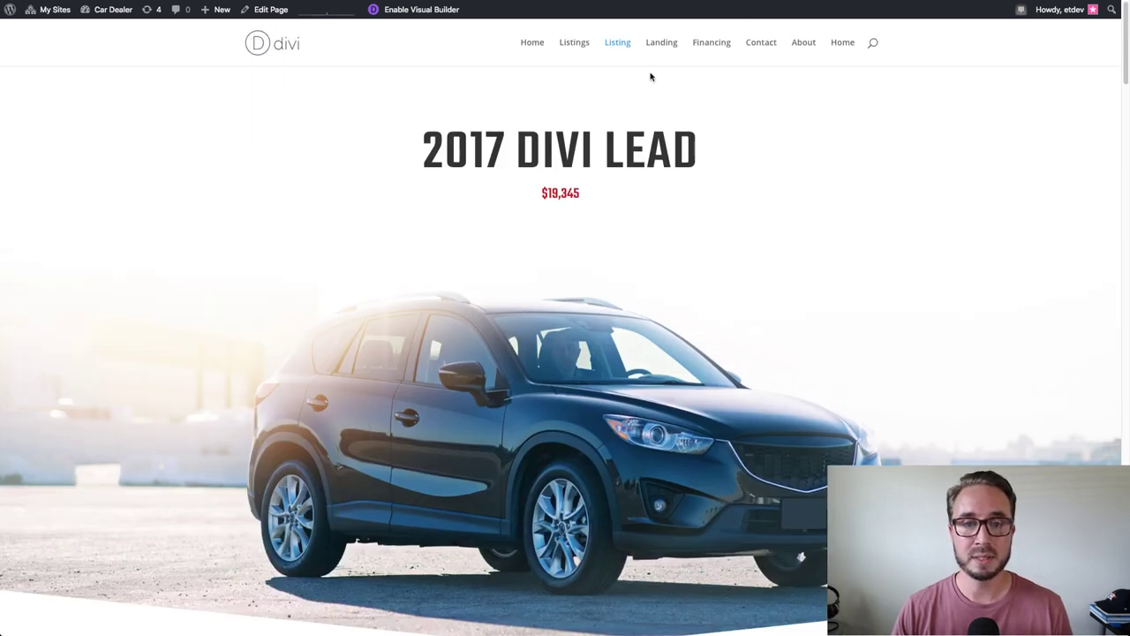
Open the Listings page in a new browser tab and look through its used car entries
{"action": "right_click", "coordinate": [578, 43]}
{"action": "left_click", "coordinate": [626, 51]}
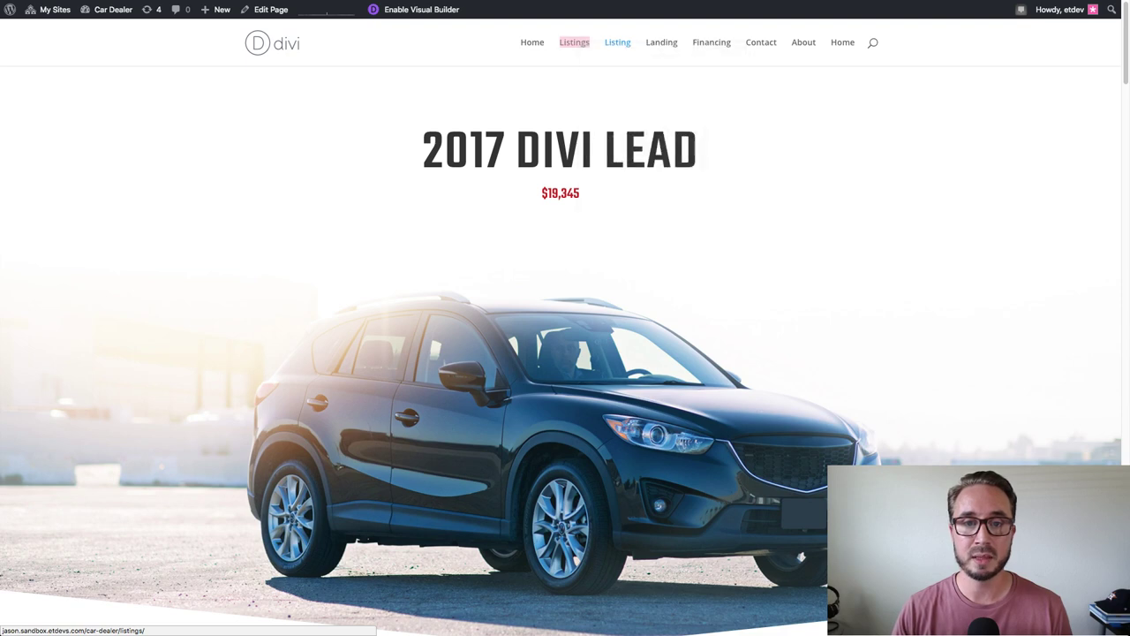
{"action": "key", "text": "ctrl+Tab"}
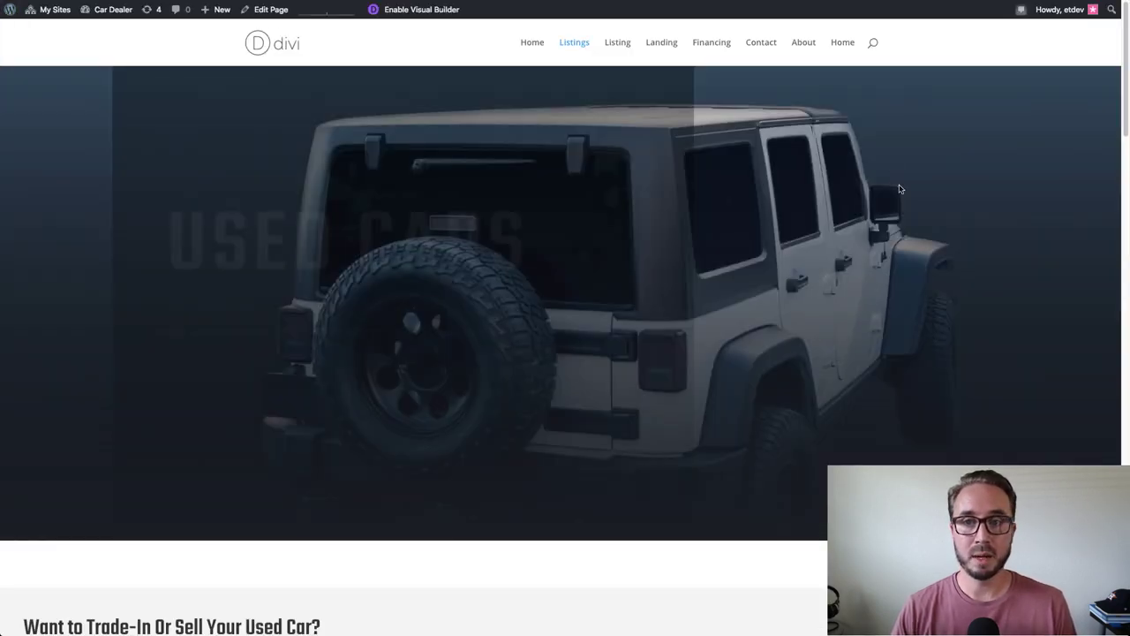
{"action": "scroll", "coordinate": [899, 189], "scroll_direction": "down", "scroll_amount": 7}
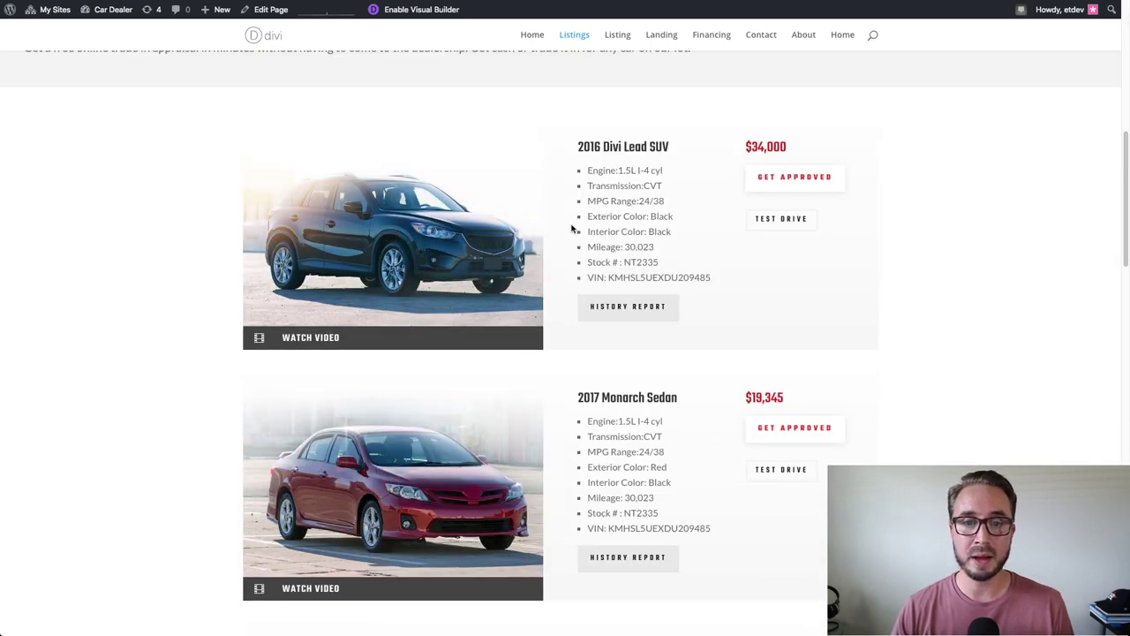
{"action": "scroll", "coordinate": [583, 231], "scroll_direction": "up", "scroll_amount": 3}
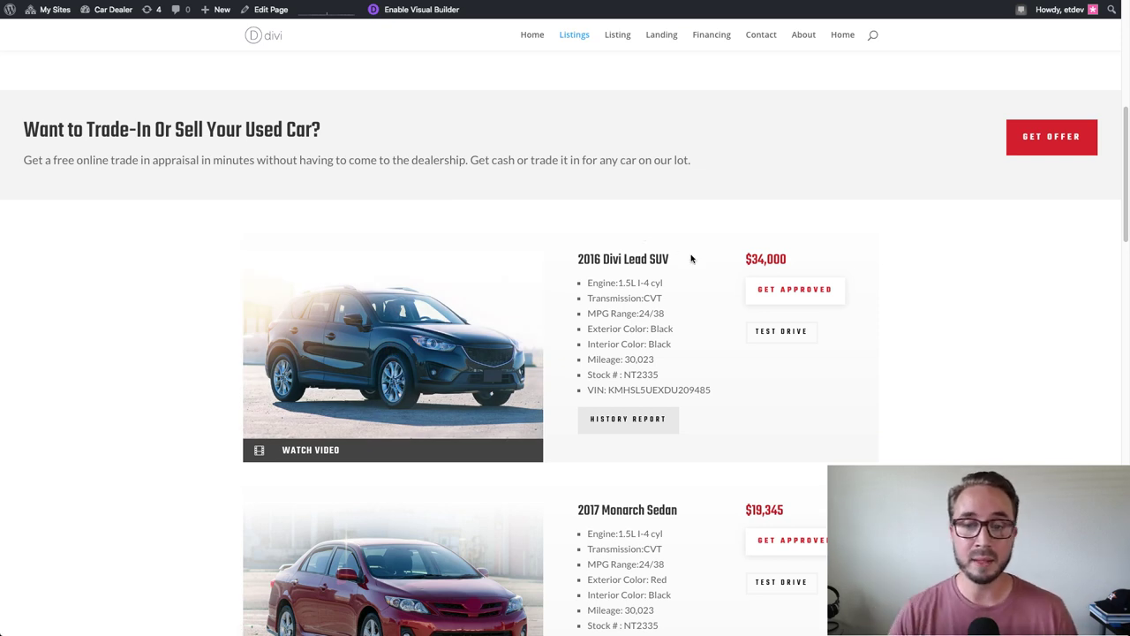
{"action": "scroll", "coordinate": [673, 315], "scroll_direction": "down", "scroll_amount": 1}
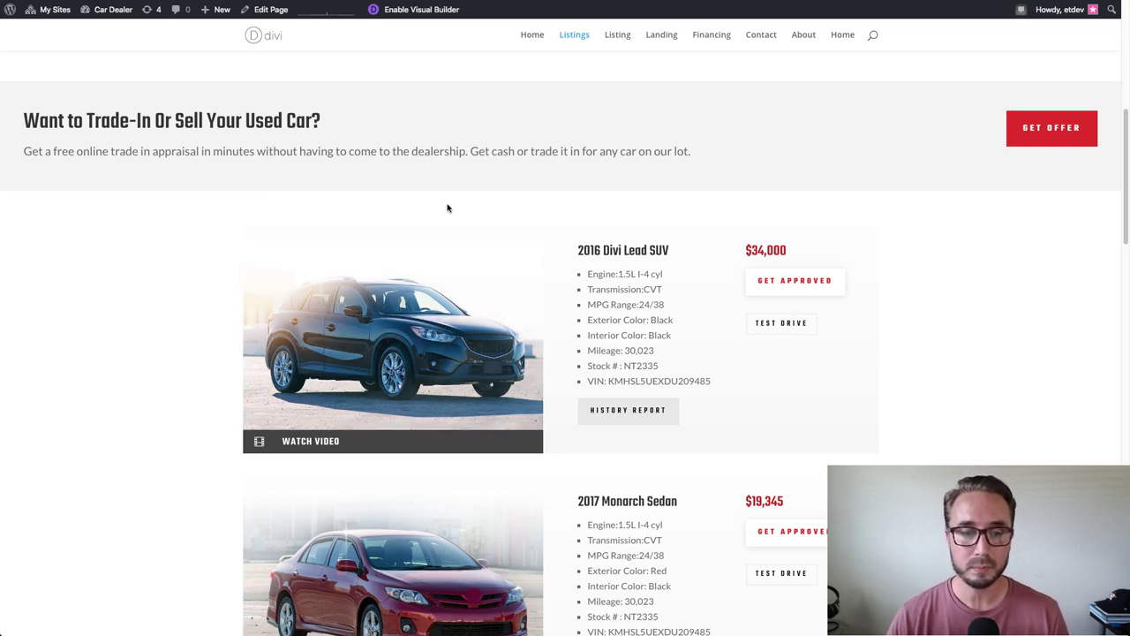
Enable the Visual Builder on the Listings page and save the 2016 Divi Lead SUV row to the library as "featured deal"
{"action": "left_click", "coordinate": [411, 11]}
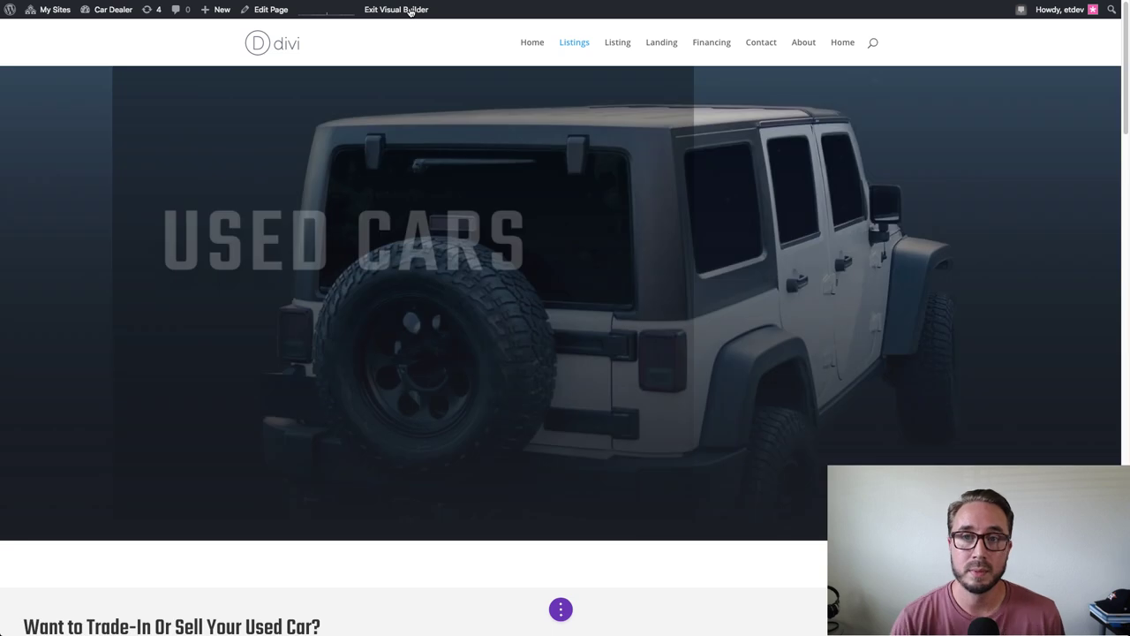
{"action": "scroll", "coordinate": [573, 148], "scroll_direction": "down", "scroll_amount": 4}
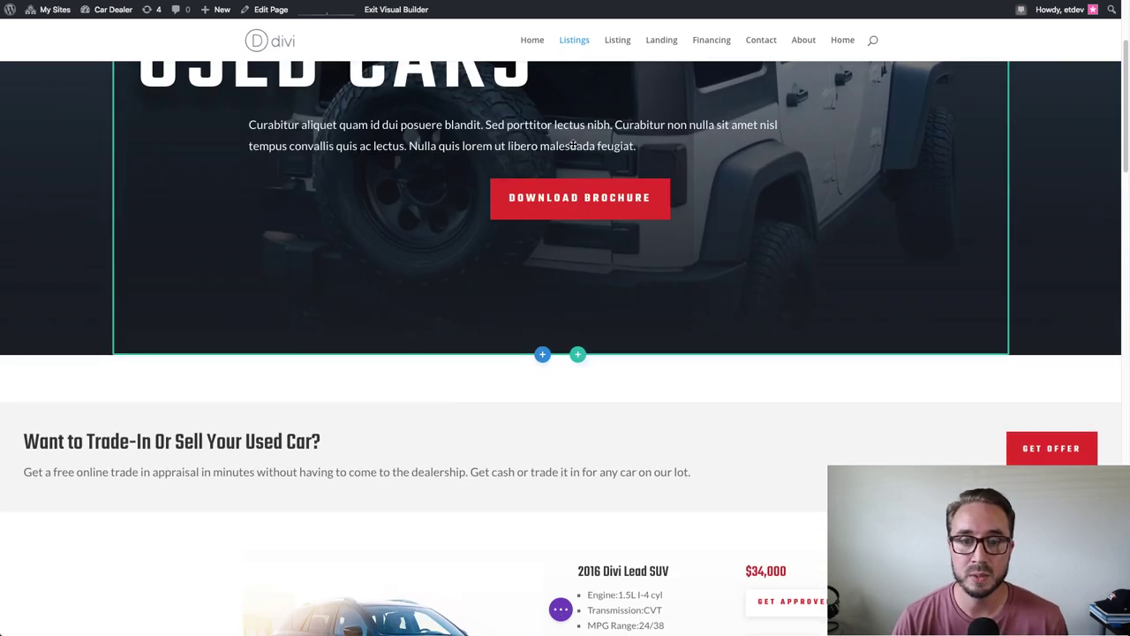
{"action": "scroll", "coordinate": [573, 149], "scroll_direction": "down", "scroll_amount": 7}
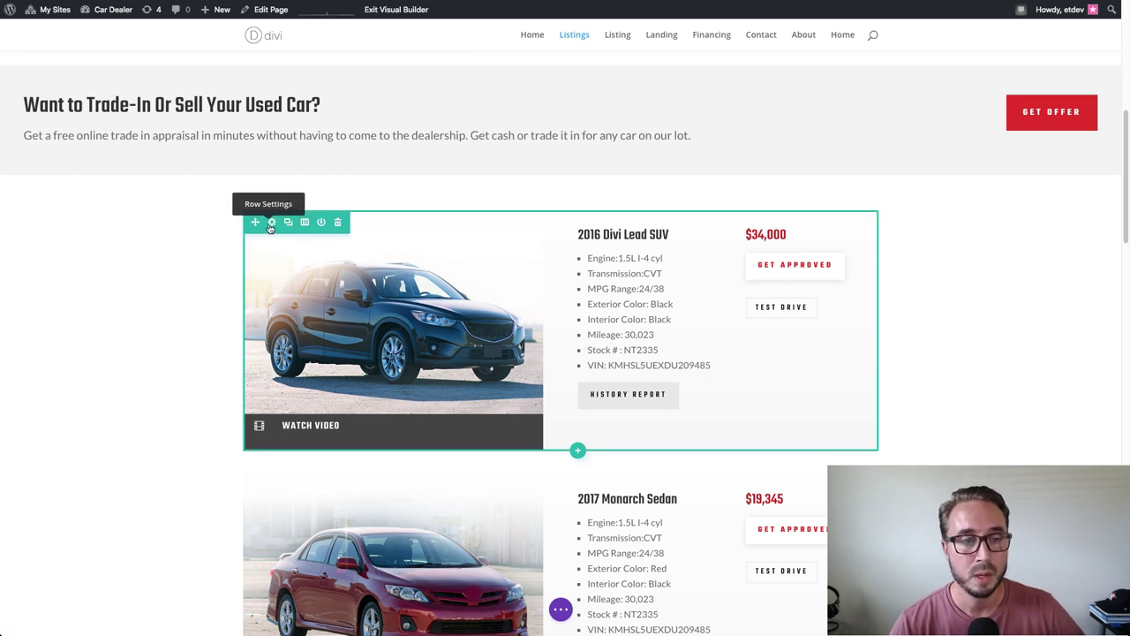
{"action": "left_click", "coordinate": [322, 224]}
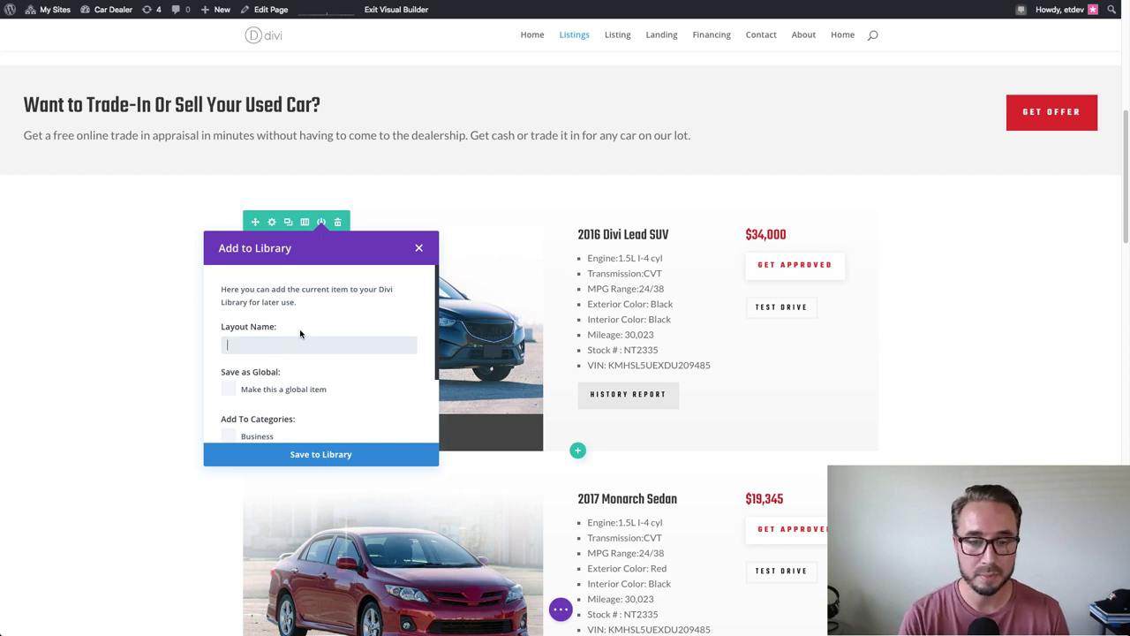
{"action": "type", "text": "featurrew"}
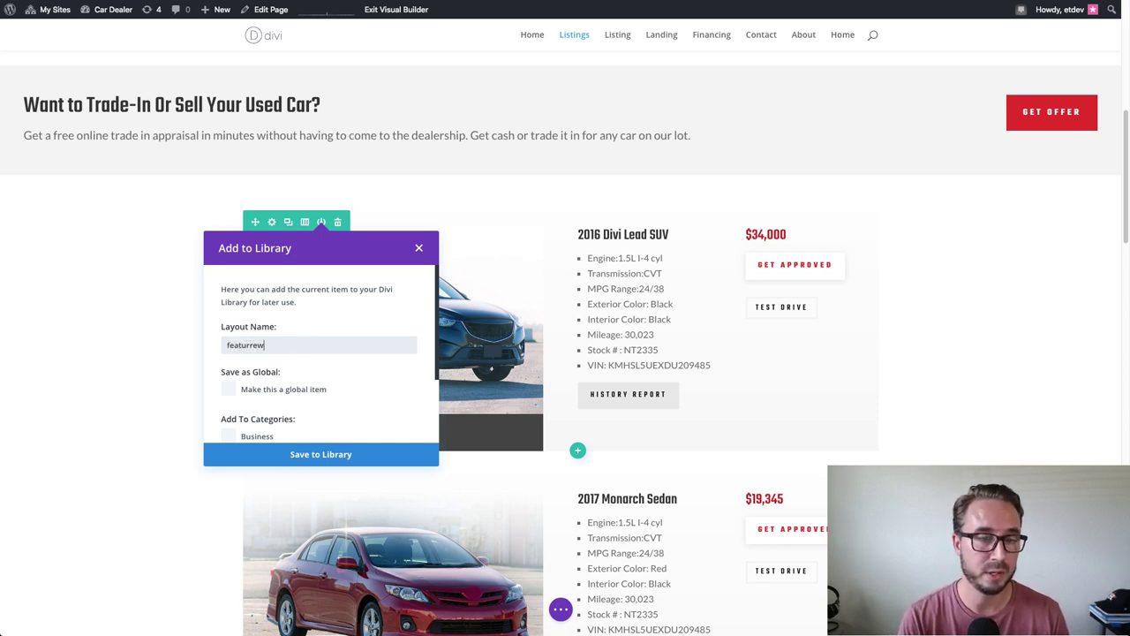
{"action": "key", "text": "BackSpace"}
{"action": "key", "text": "BackSpace"}
{"action": "key", "text": "BackSpace"}
{"action": "type", "text": "ed deal"}
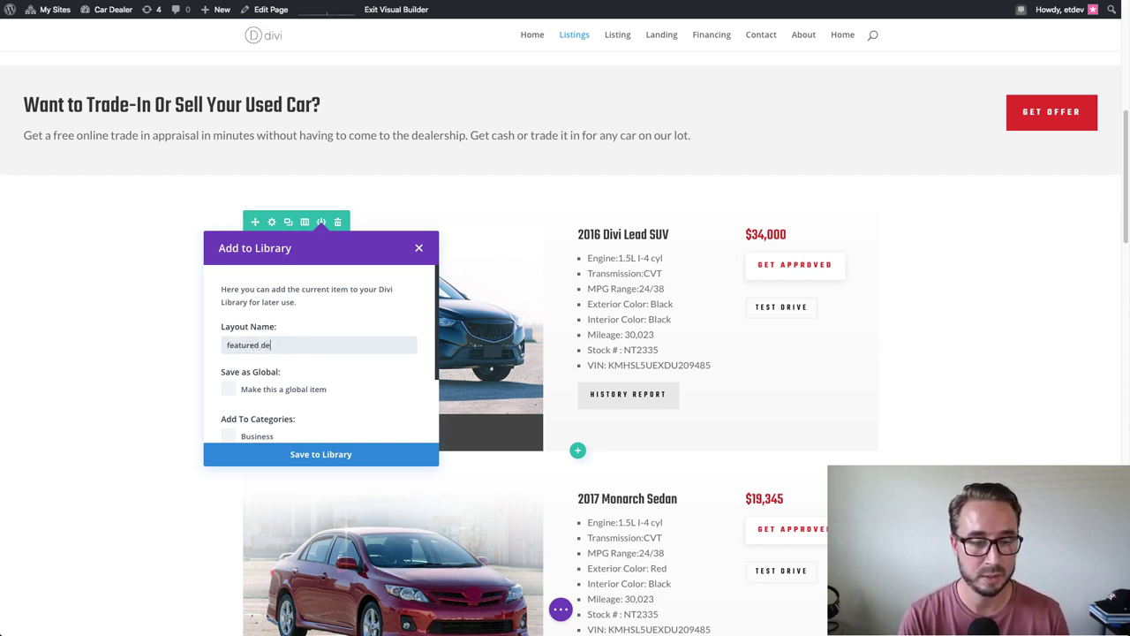
{"action": "left_click", "coordinate": [320, 453]}
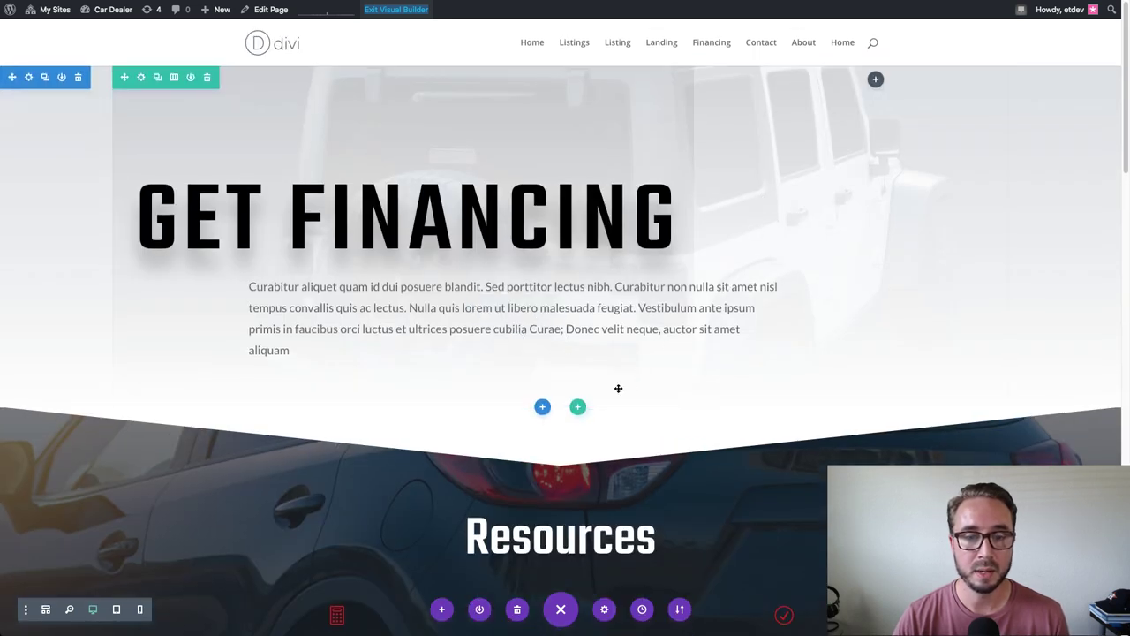
Open the row options for the header row of the Get Financing page
{"action": "right_click", "coordinate": [579, 409]}
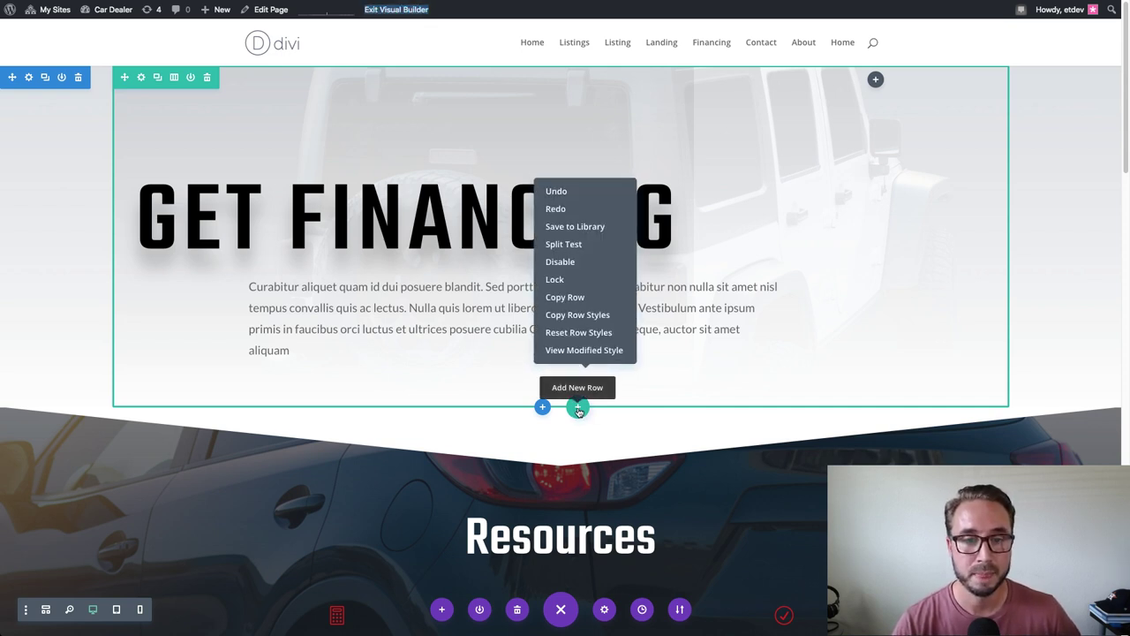
Insert the saved "featured deal" row from the library below the Get Financing intro text
{"action": "left_click", "coordinate": [593, 437]}
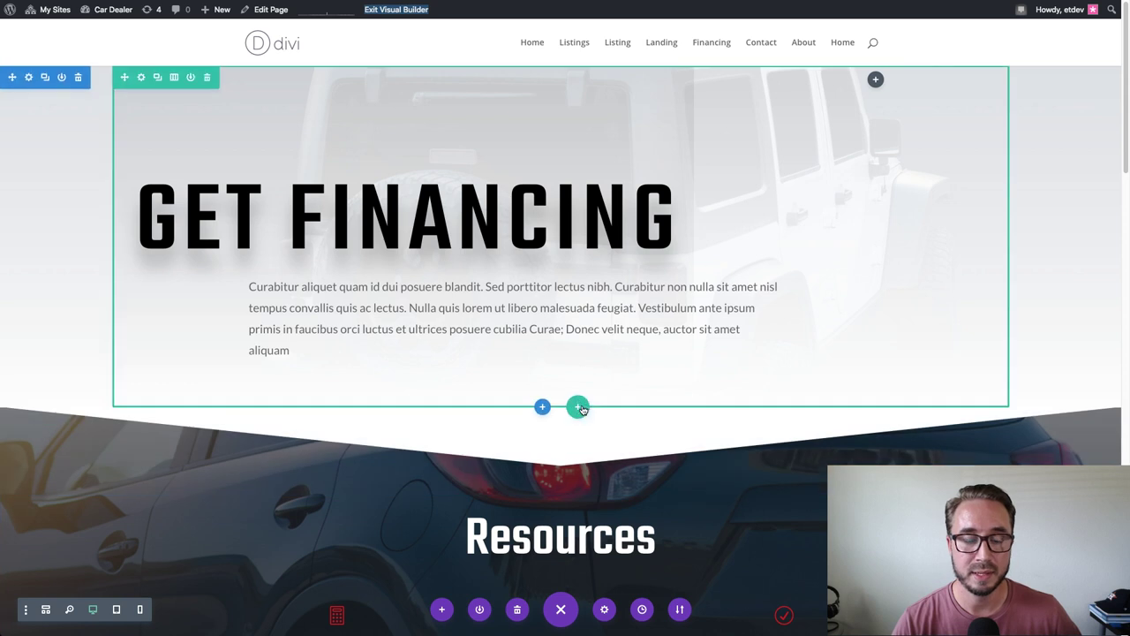
{"action": "left_click", "coordinate": [579, 407]}
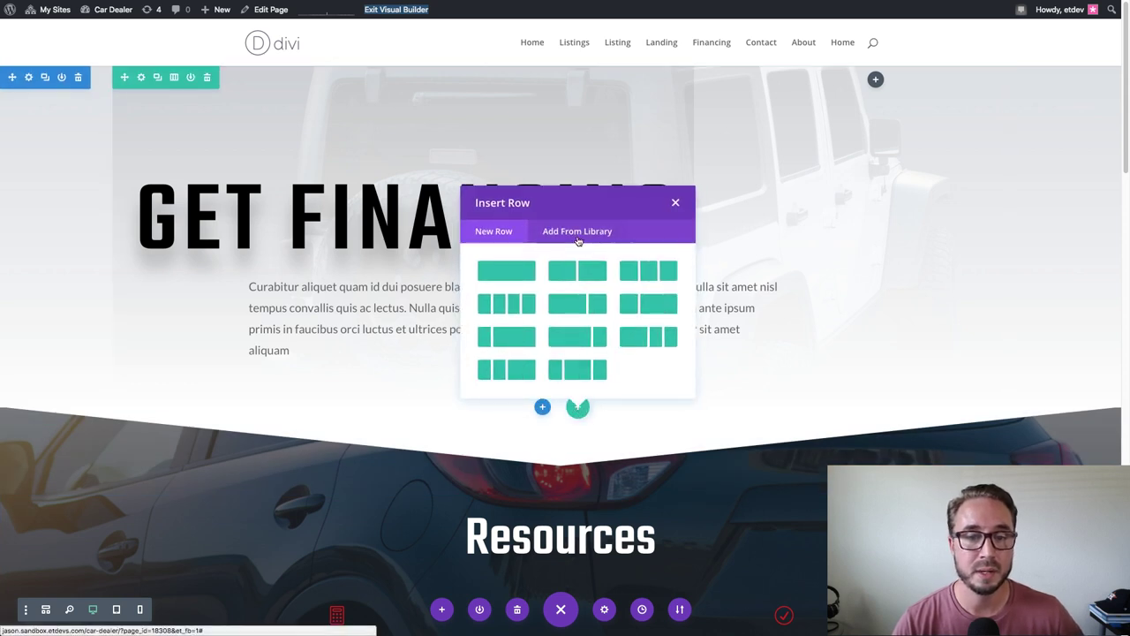
{"action": "left_click", "coordinate": [576, 234]}
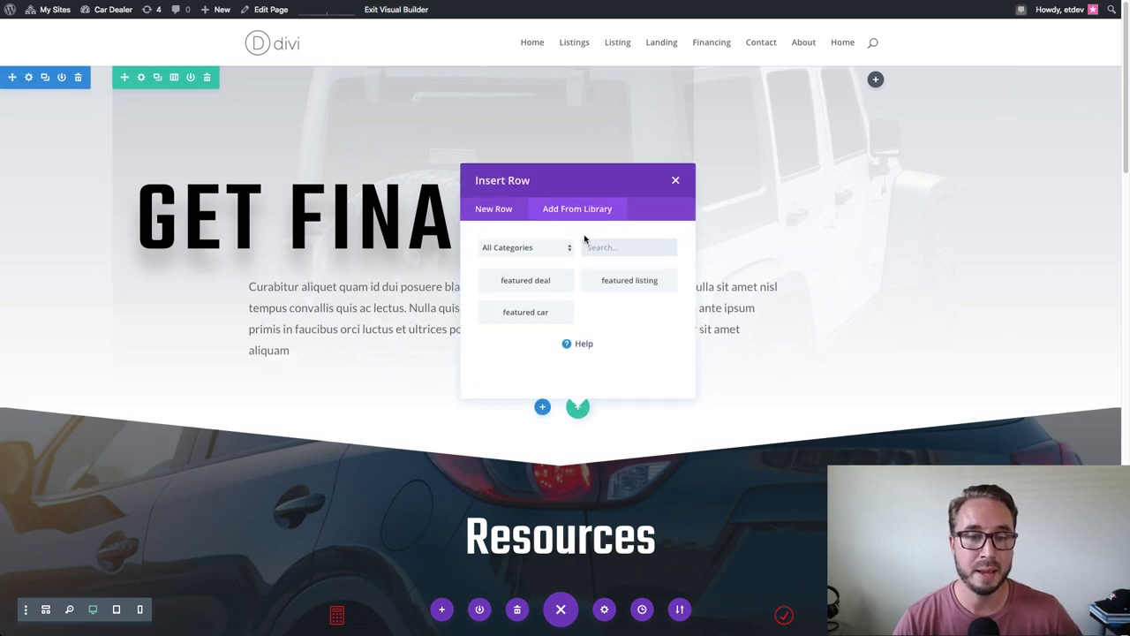
{"action": "left_click", "coordinate": [533, 283]}
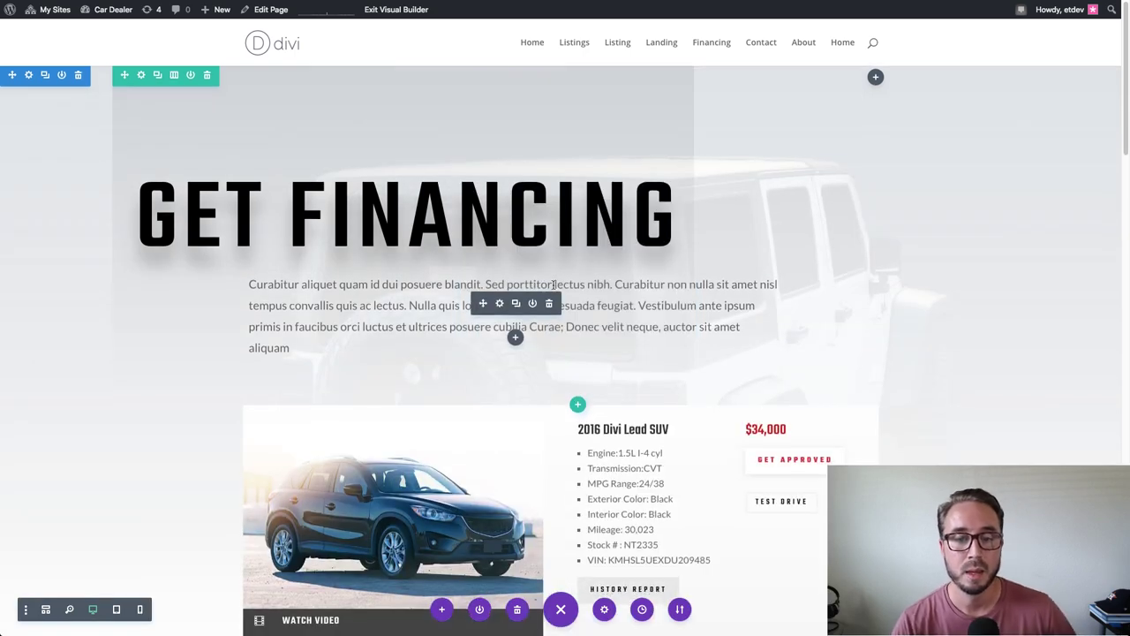
{"action": "scroll", "coordinate": [547, 284], "scroll_direction": "down", "scroll_amount": 3}
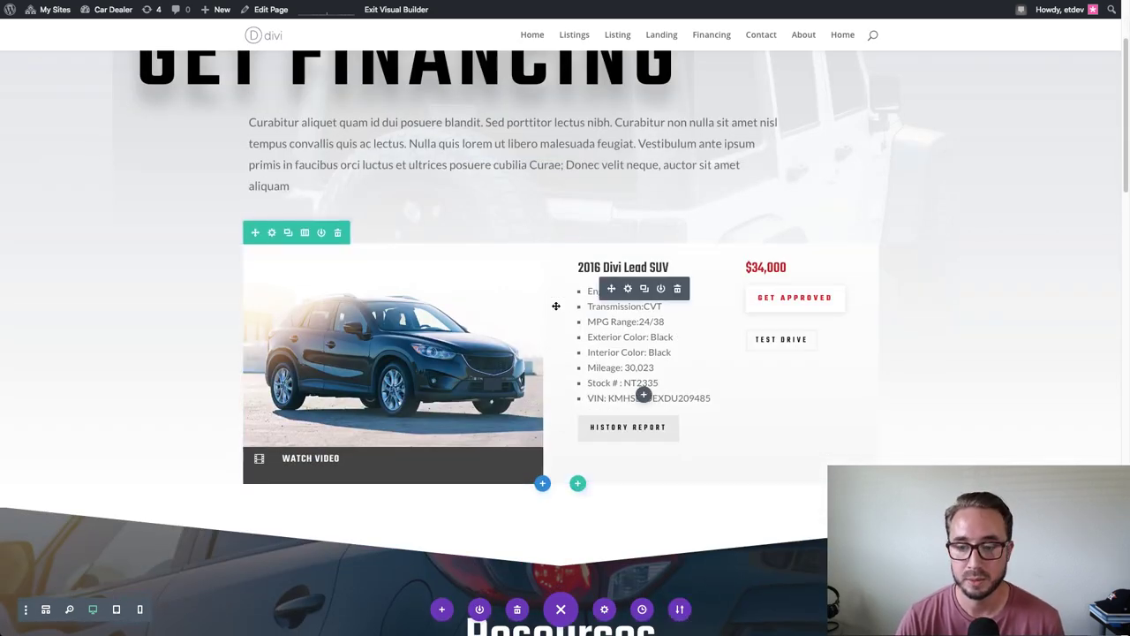
{"action": "scroll", "coordinate": [554, 304], "scroll_direction": "down", "scroll_amount": 1}
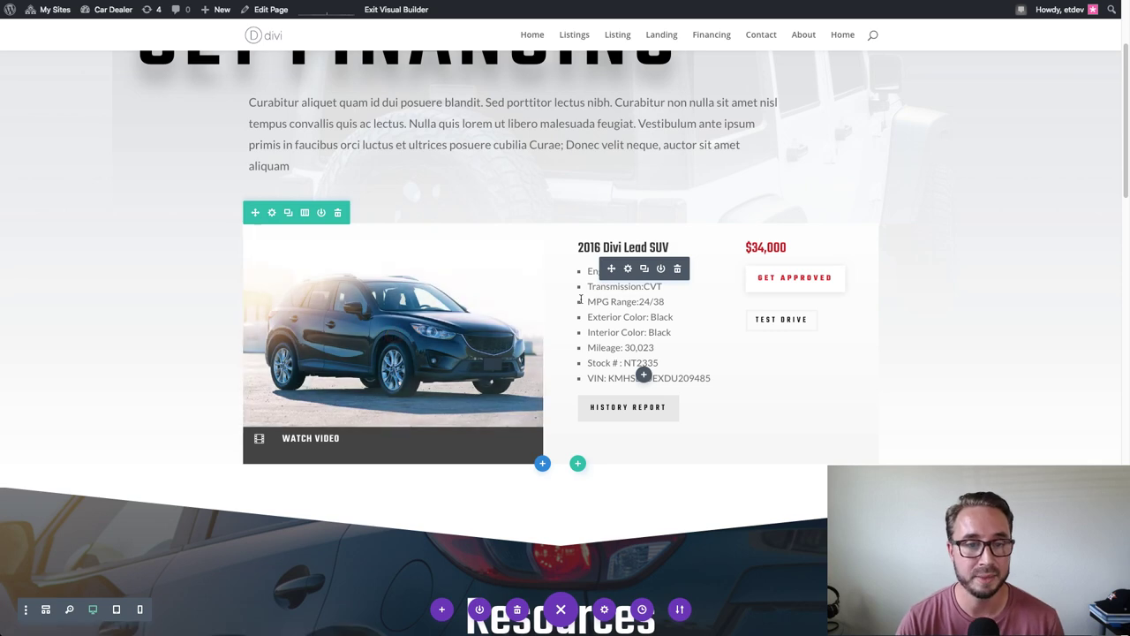
{"action": "scroll", "coordinate": [633, 294], "scroll_direction": "down", "scroll_amount": 5}
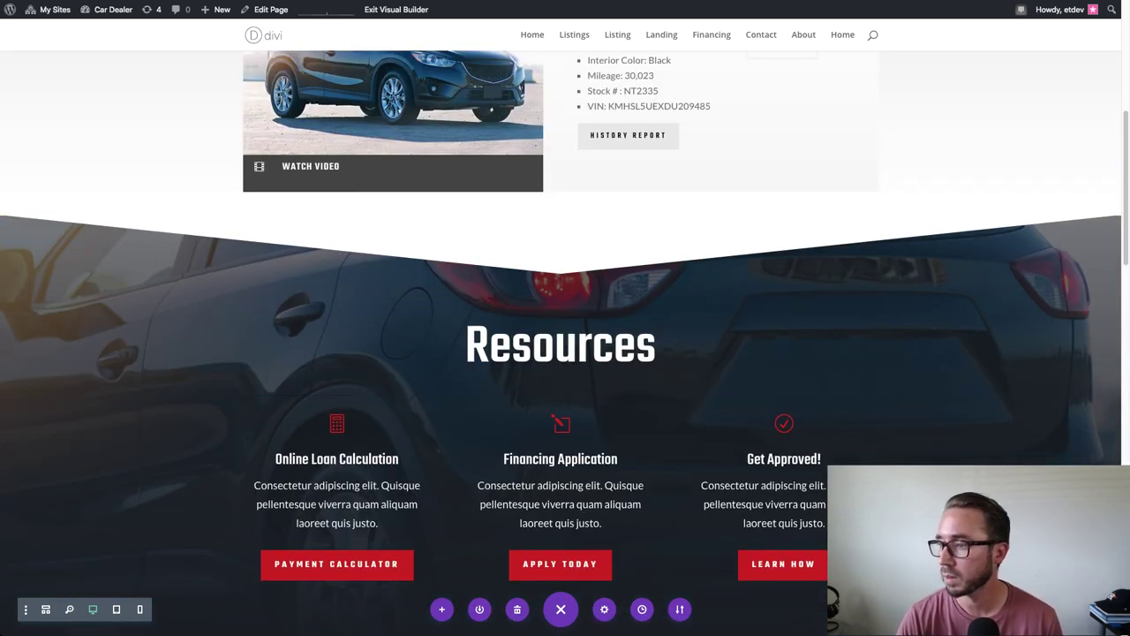
{"action": "scroll", "coordinate": [797, 252], "scroll_direction": "up", "scroll_amount": 5}
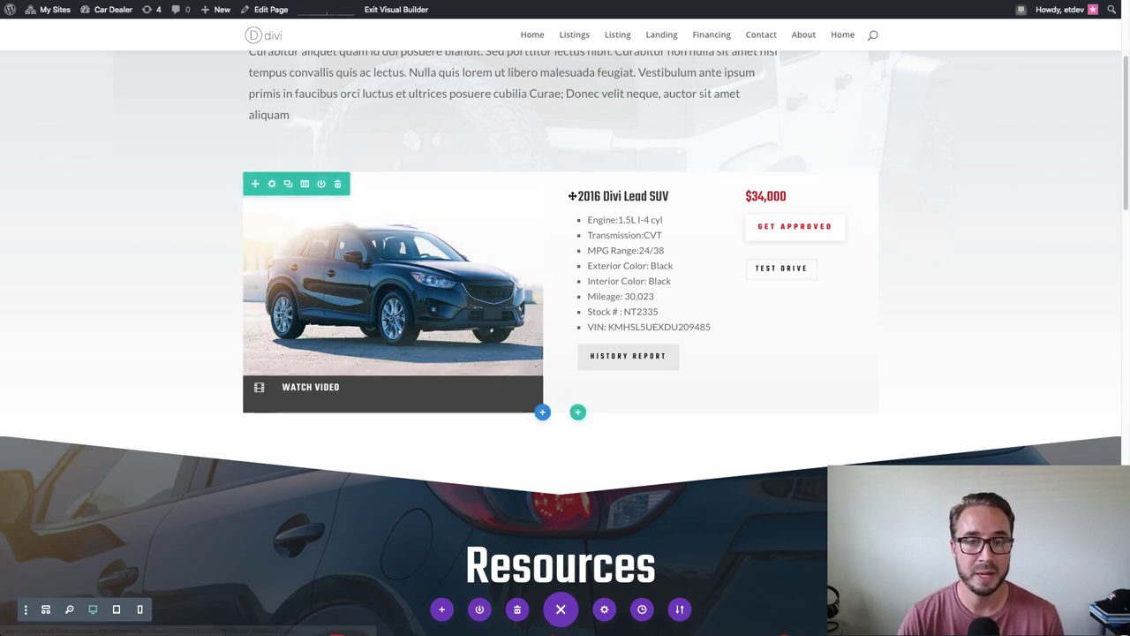
Add a regular section above the Resources section and move the featured deal row into it
{"action": "scroll", "coordinate": [542, 318], "scroll_direction": "down", "scroll_amount": 2}
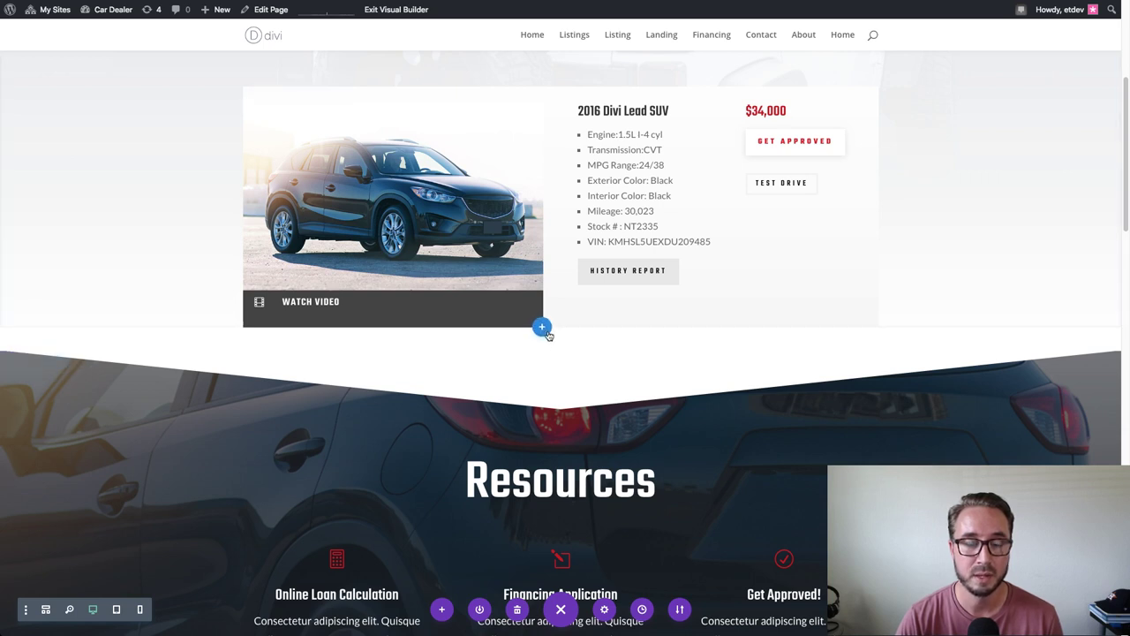
{"action": "left_click", "coordinate": [541, 329]}
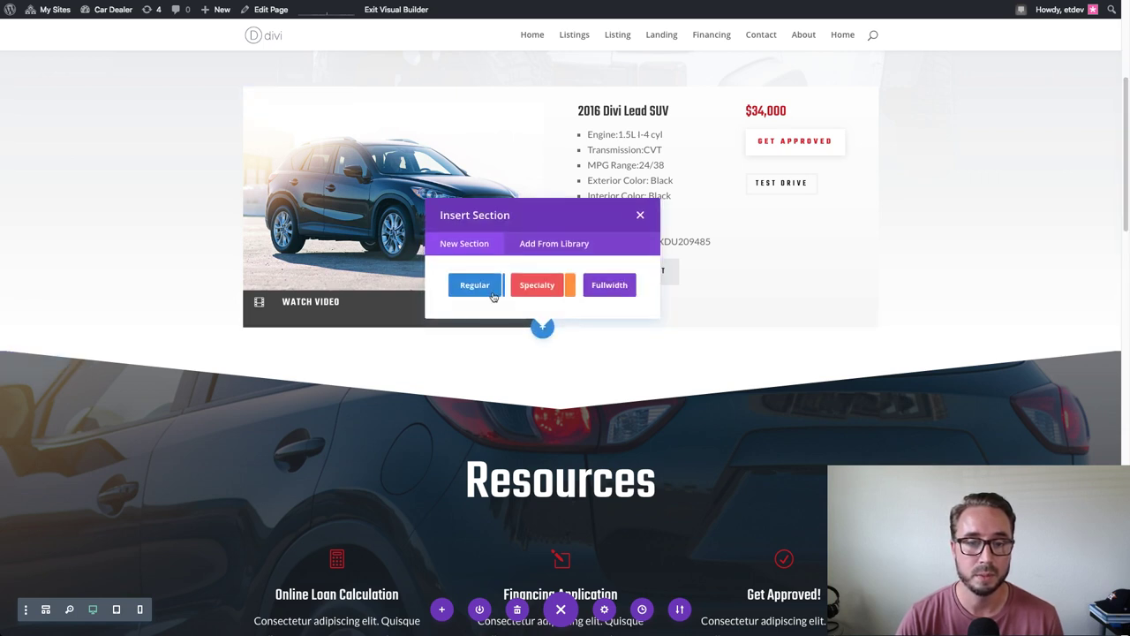
{"action": "key", "text": "Escape"}
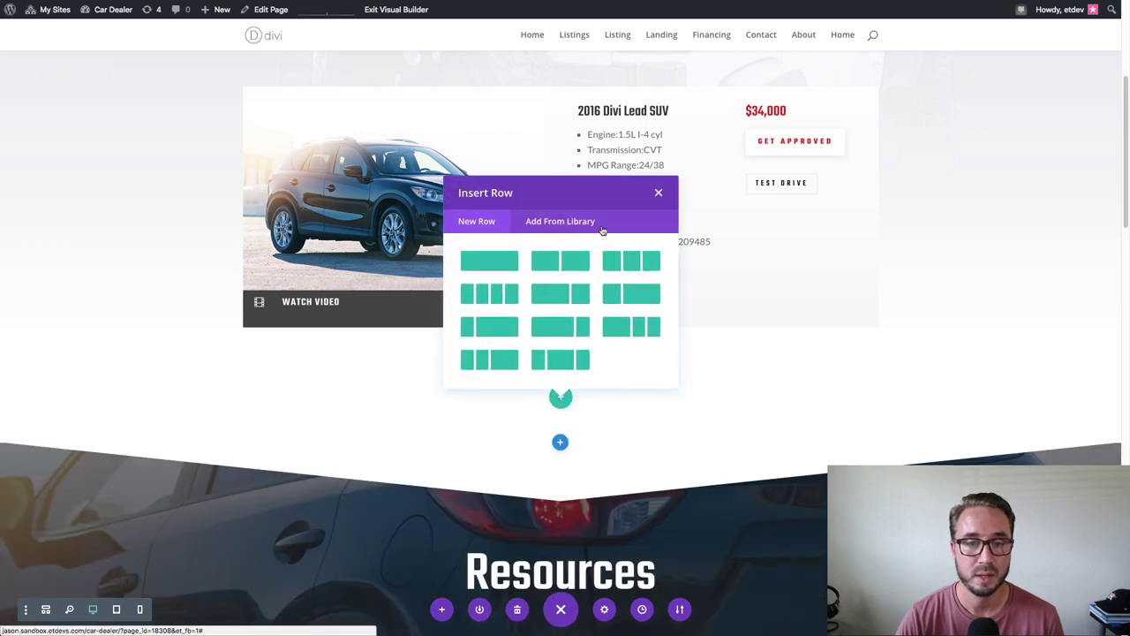
{"action": "left_click", "coordinate": [658, 193]}
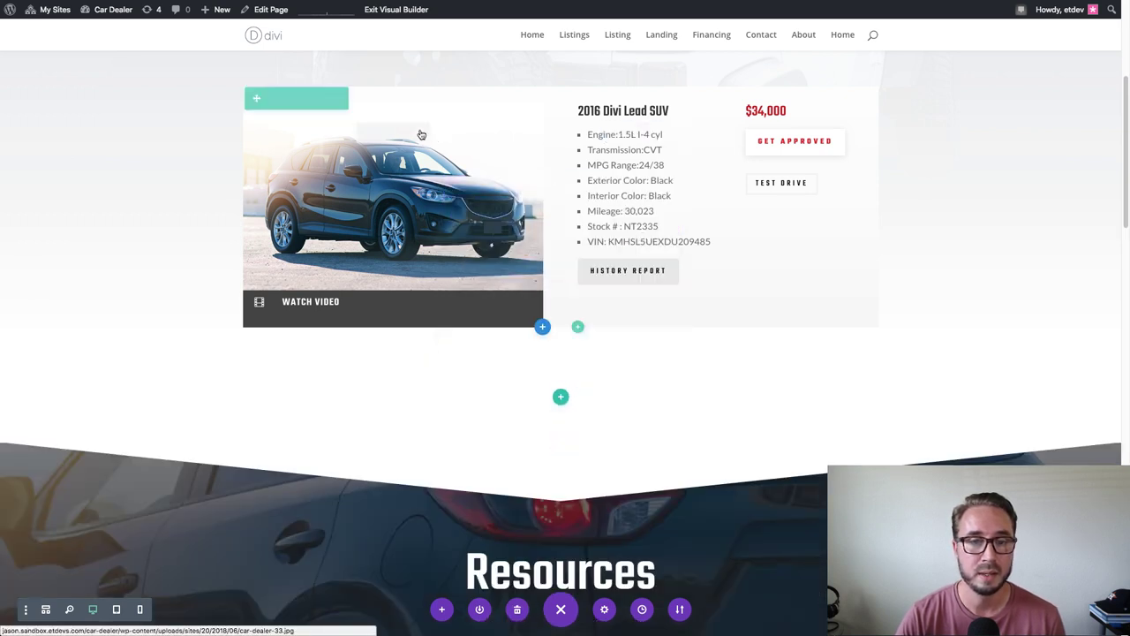
{"action": "left_click_drag", "start_coordinate": [265, 151], "coordinate": [560, 153]}
{"action": "scroll", "coordinate": [519, 383], "scroll_direction": "down", "scroll_amount": 3}
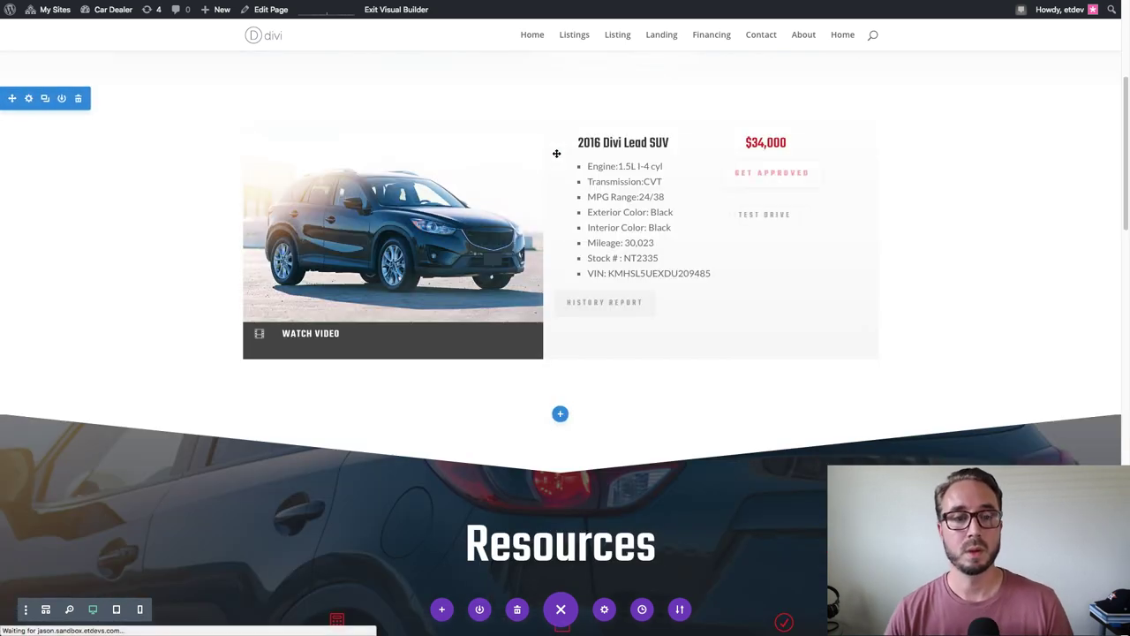
{"action": "scroll", "coordinate": [661, 240], "scroll_direction": "up", "scroll_amount": 3}
{"action": "scroll", "coordinate": [663, 235], "scroll_direction": "down", "scroll_amount": 3}
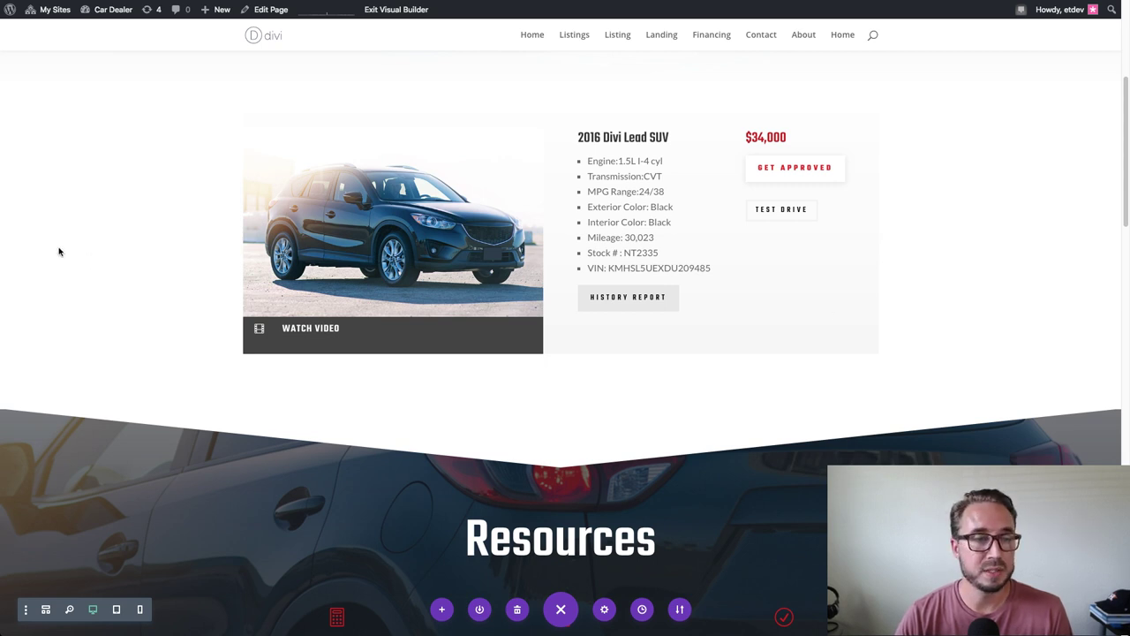
Set the new section's background image to the speedometer photo car-dealer-35.jpg from the media library
{"action": "scroll", "coordinate": [170, 237], "scroll_direction": "up", "scroll_amount": 1}
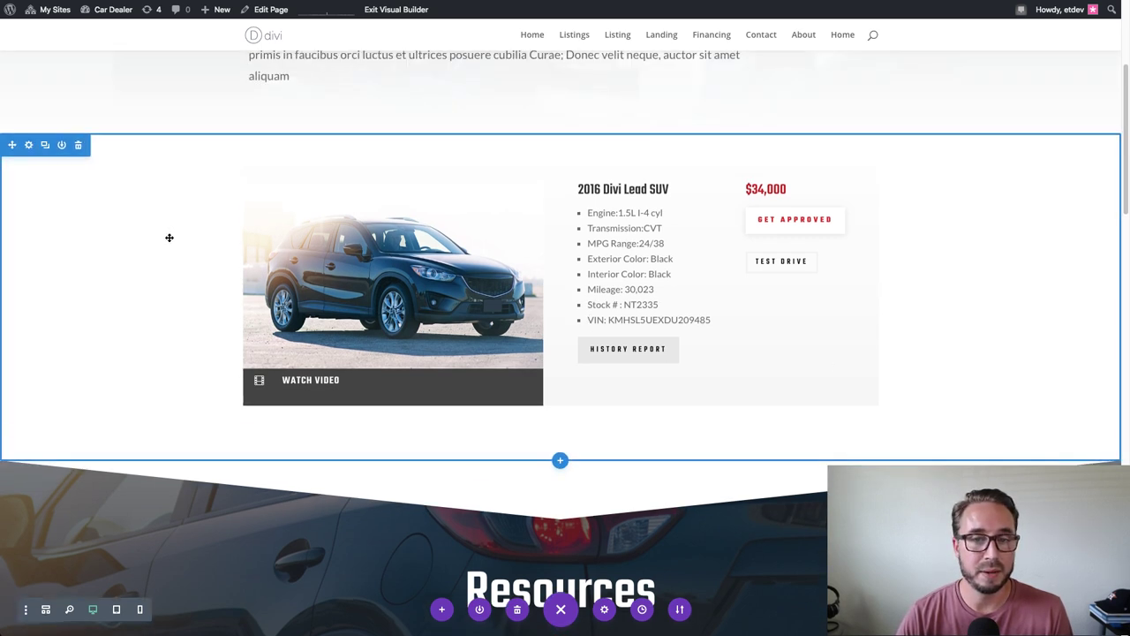
{"action": "left_click", "coordinate": [29, 146]}
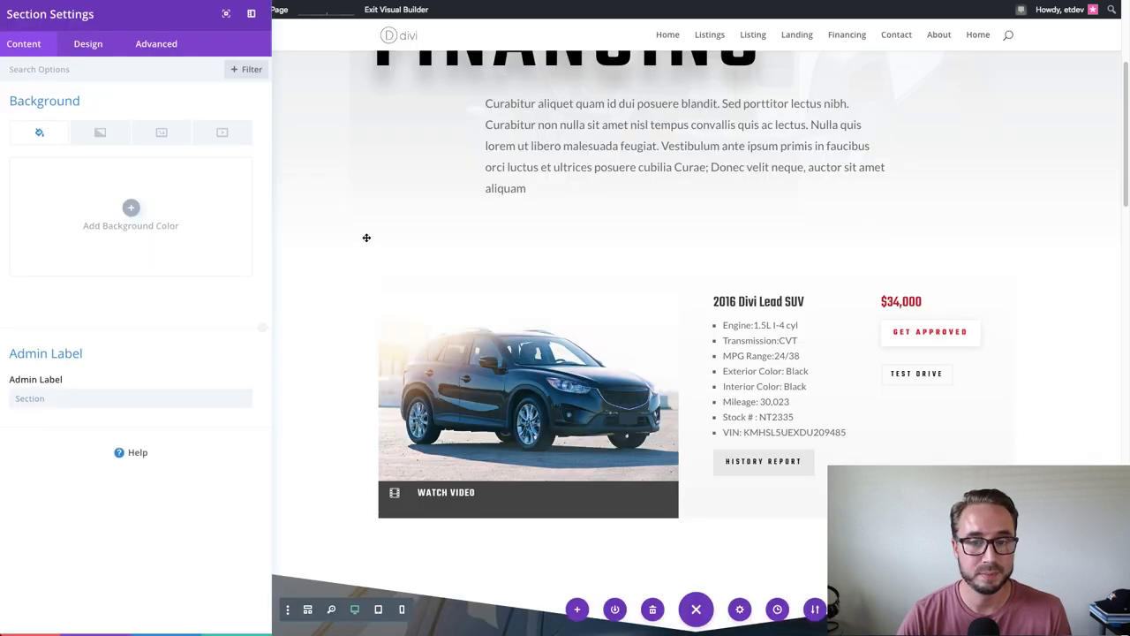
{"action": "left_click", "coordinate": [152, 146]}
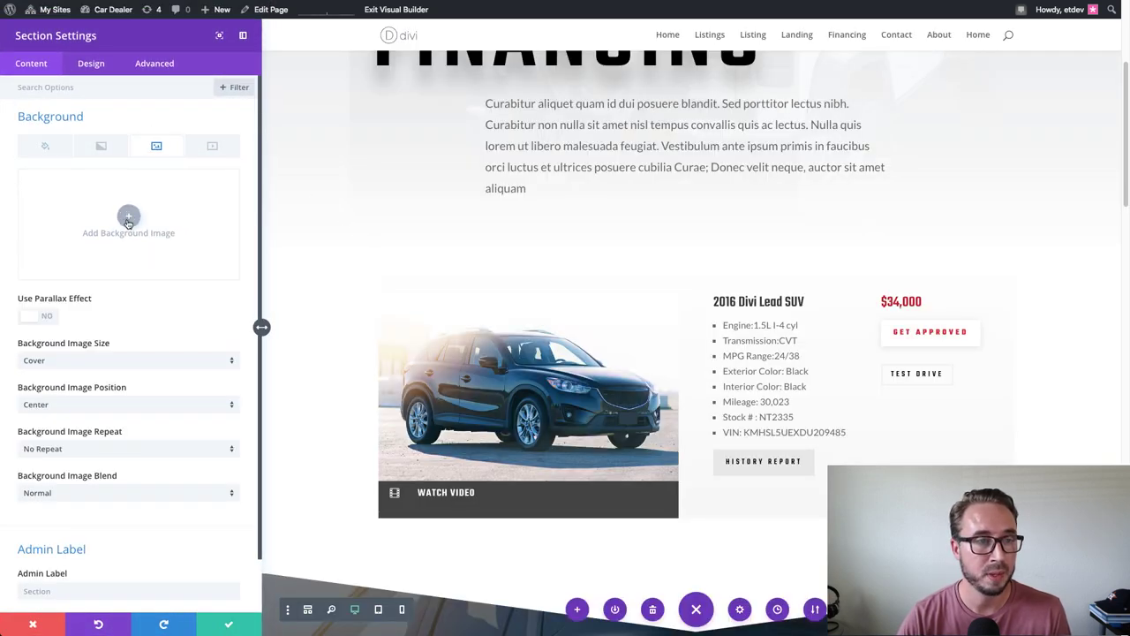
{"action": "left_click", "coordinate": [131, 215]}
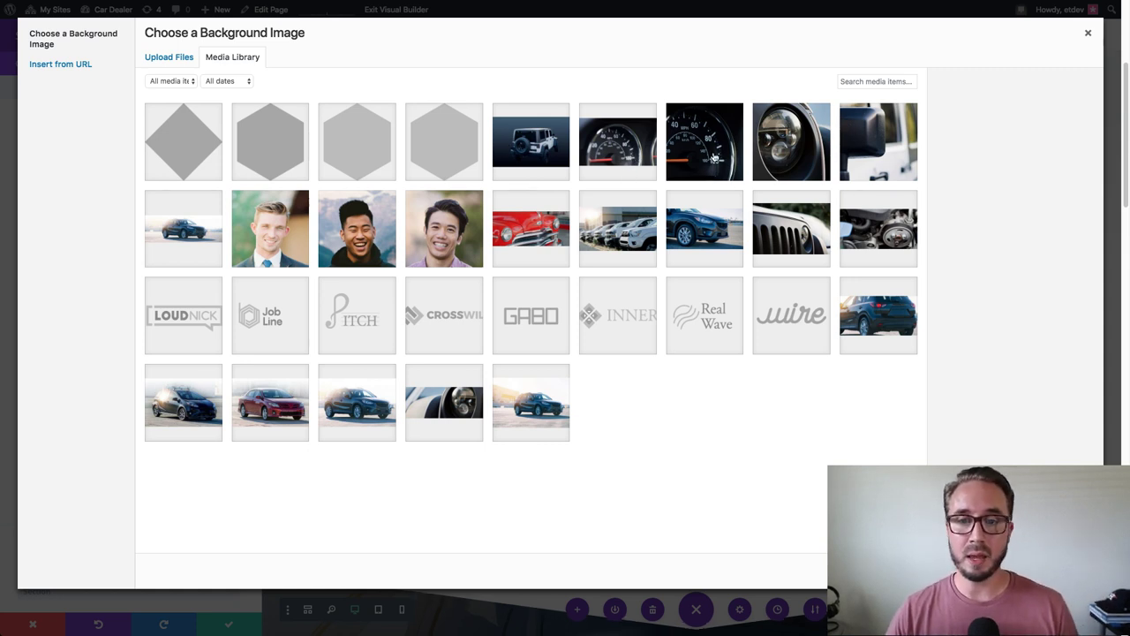
{"action": "left_click", "coordinate": [652, 161]}
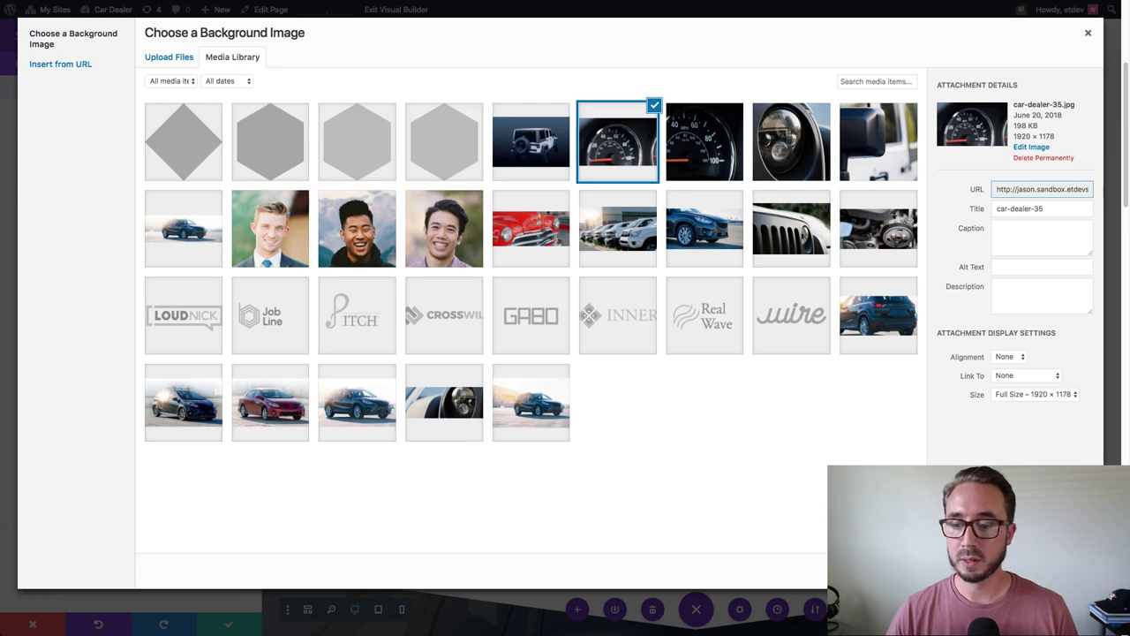
{"action": "left_click", "coordinate": [1047, 571]}
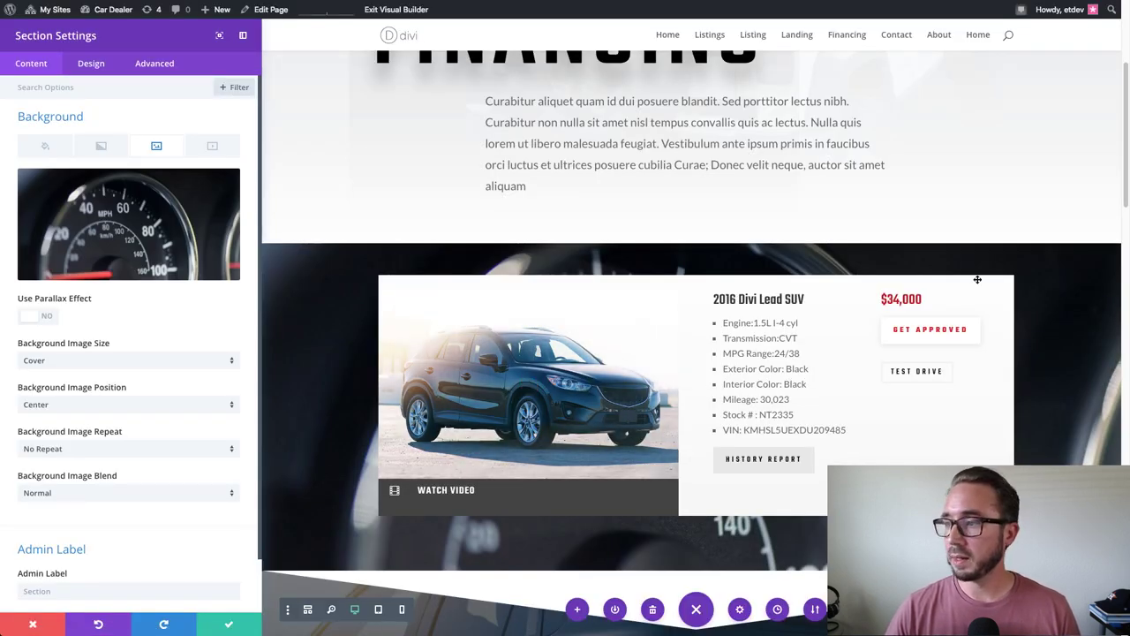
Add a background gradient to the section running from rgba(0,0,0,0.8) to white #ffffff
{"action": "left_click", "coordinate": [99, 147]}
{"action": "left_click", "coordinate": [132, 219]}
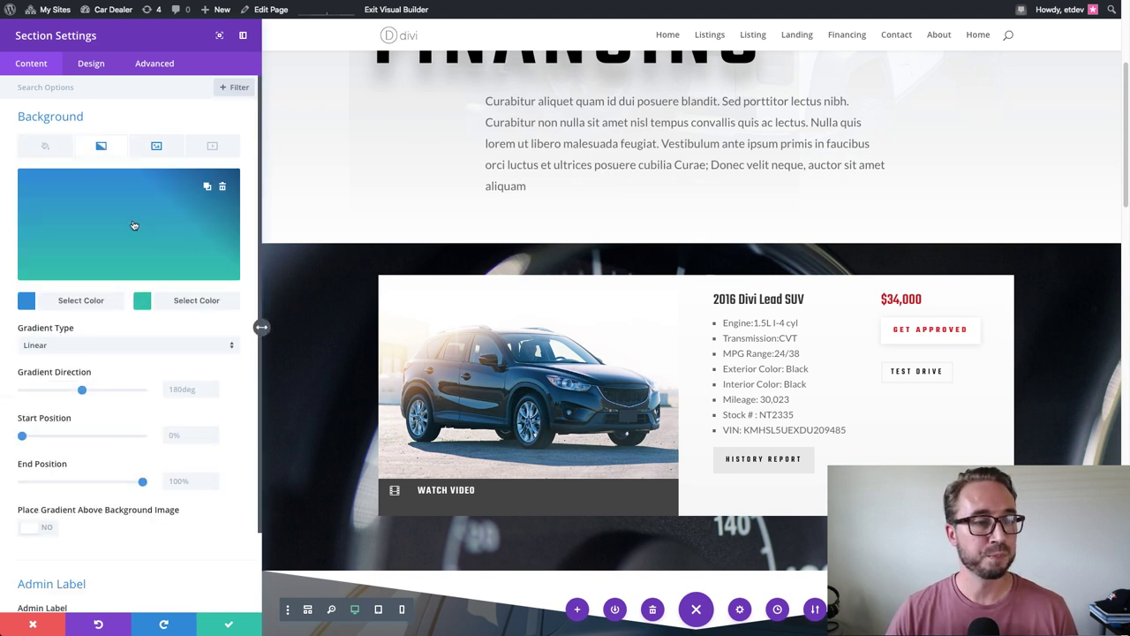
{"action": "left_click", "coordinate": [77, 301]}
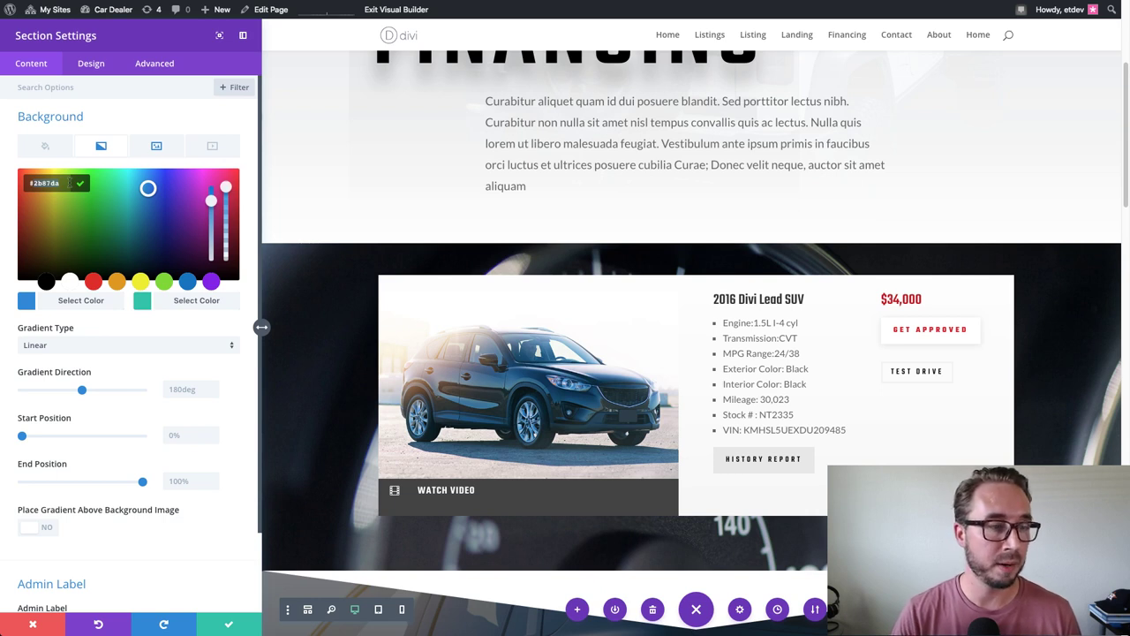
{"action": "left_click", "coordinate": [45, 281]}
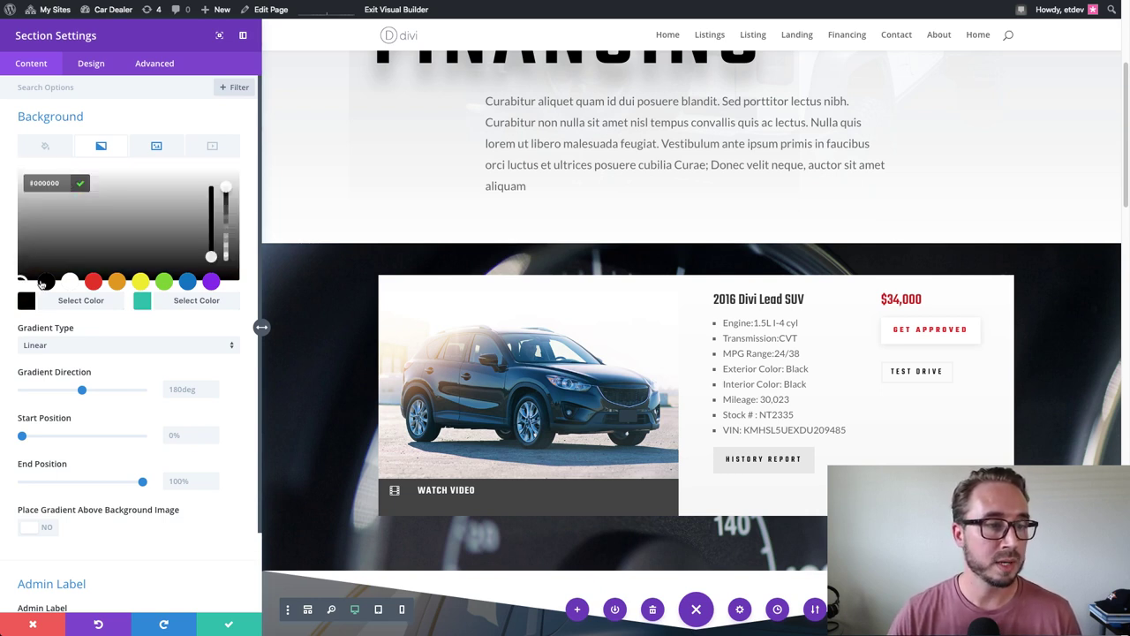
{"action": "left_click_drag", "start_coordinate": [227, 194], "coordinate": [225, 209]}
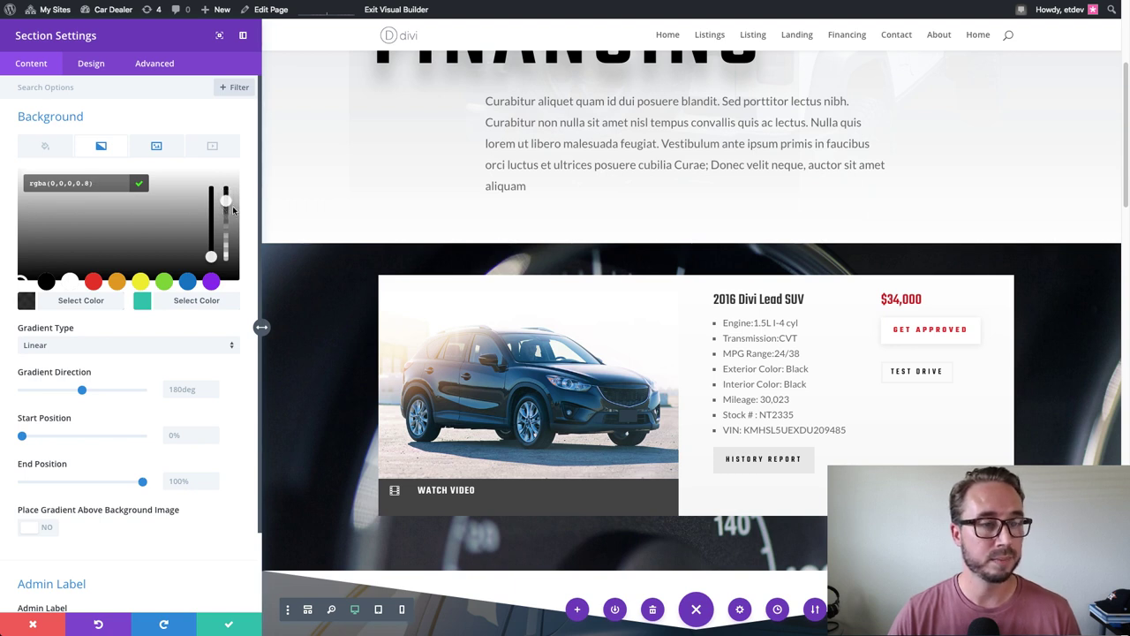
{"action": "left_click", "coordinate": [162, 302]}
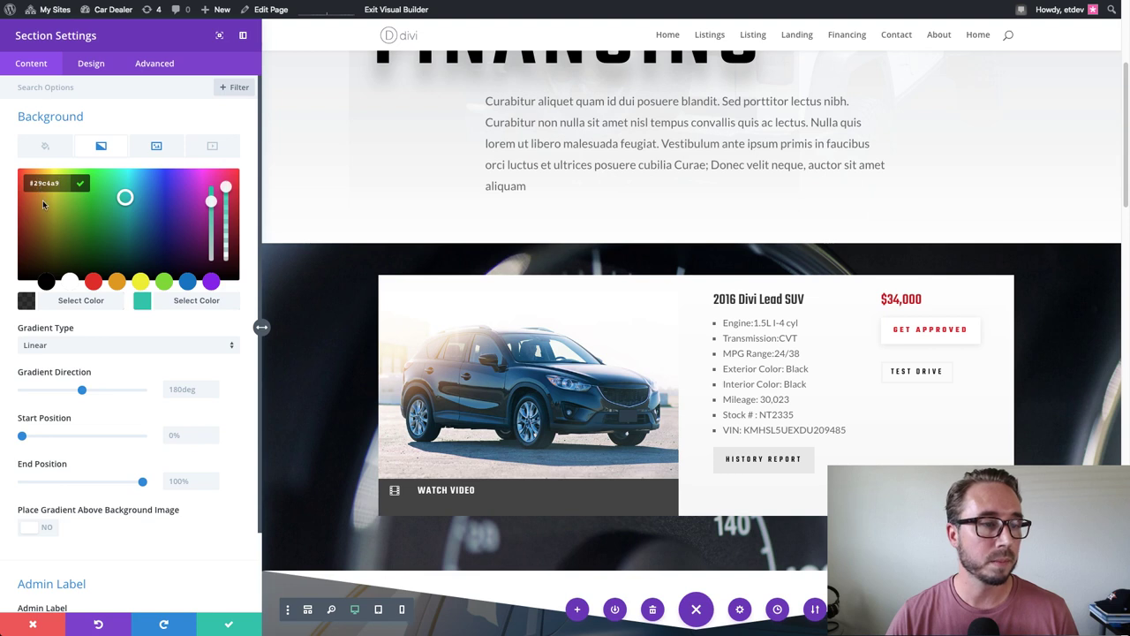
{"action": "left_click", "coordinate": [69, 281]}
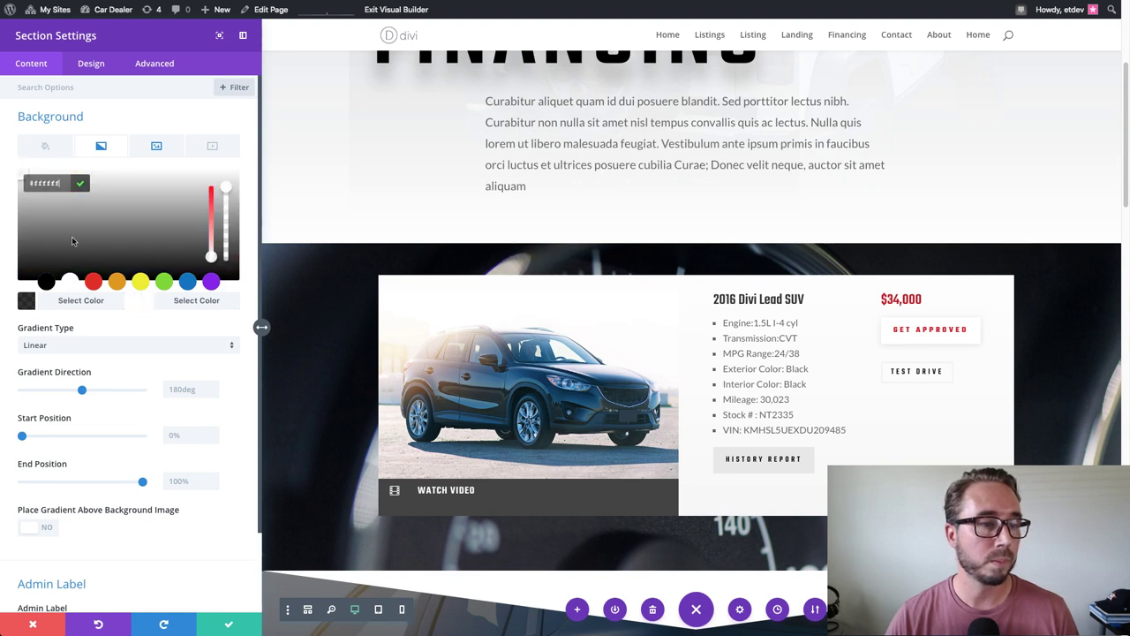
Place the gradient above the section's background image and save the section settings
{"action": "scroll", "coordinate": [212, 407], "scroll_direction": "down", "scroll_amount": 1}
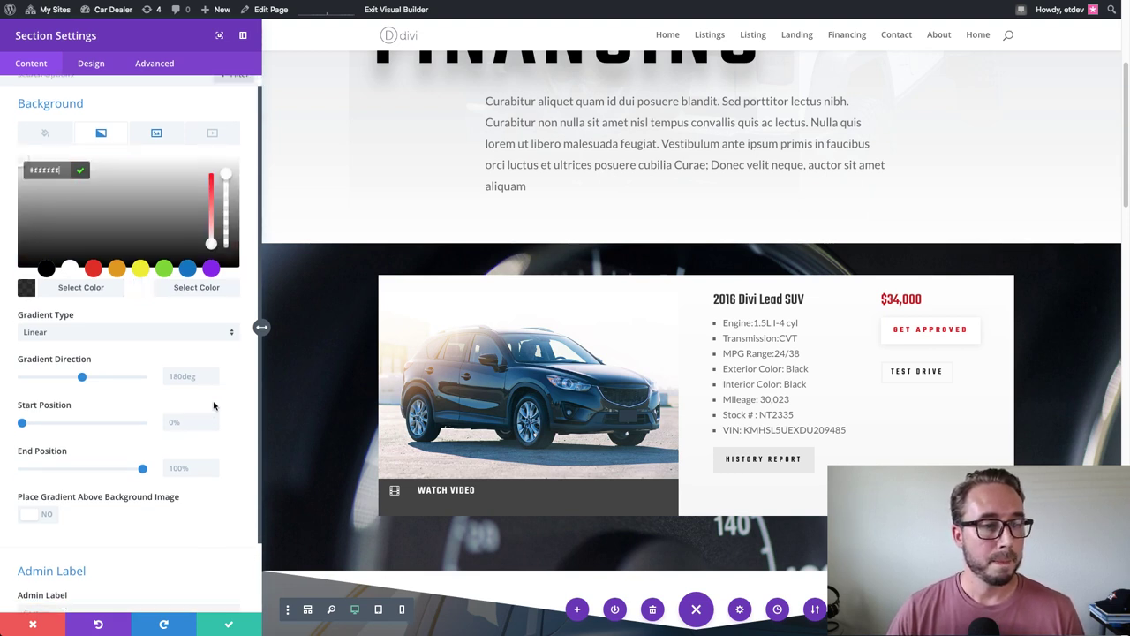
{"action": "scroll", "coordinate": [208, 397], "scroll_direction": "down", "scroll_amount": 5}
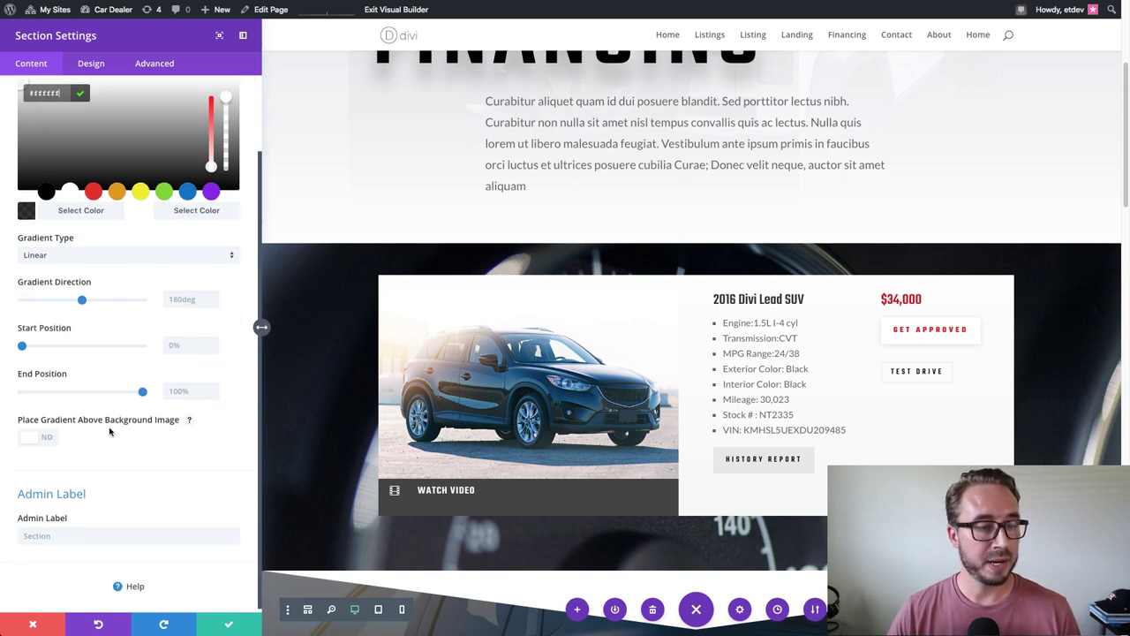
{"action": "left_click", "coordinate": [51, 438]}
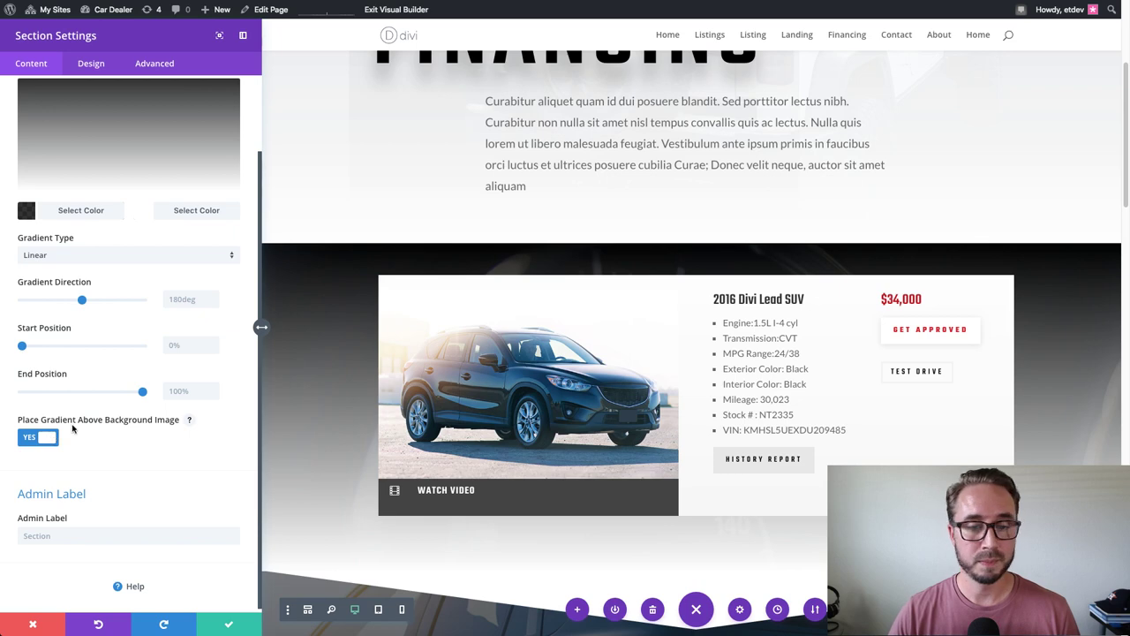
{"action": "scroll", "coordinate": [820, 354], "scroll_direction": "down", "scroll_amount": 1}
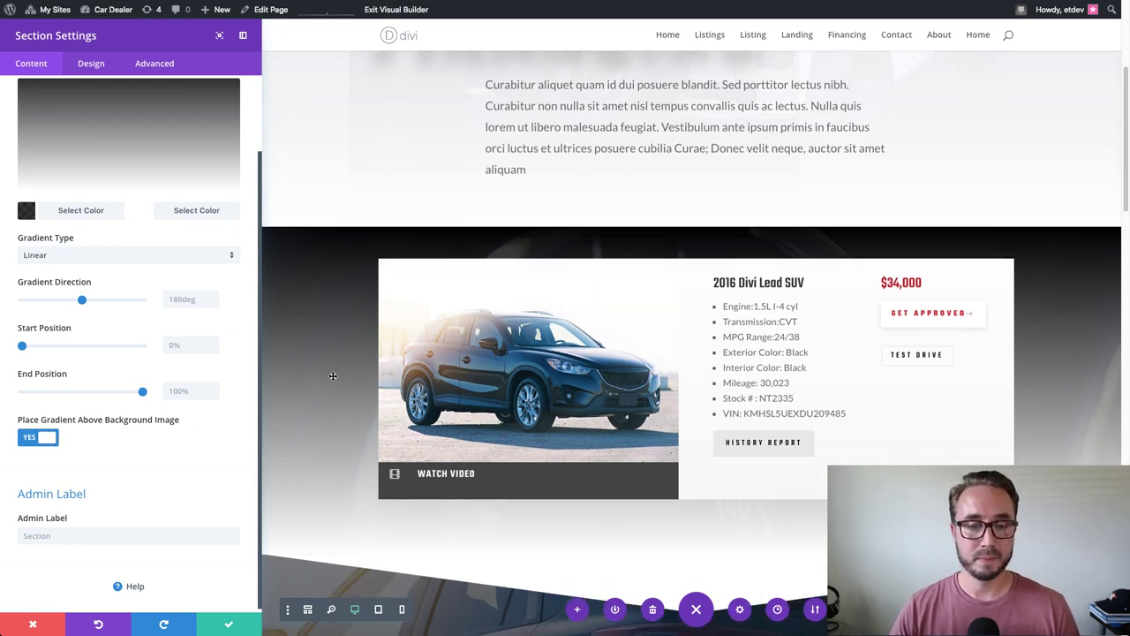
{"action": "scroll", "coordinate": [326, 379], "scroll_direction": "down", "scroll_amount": 3}
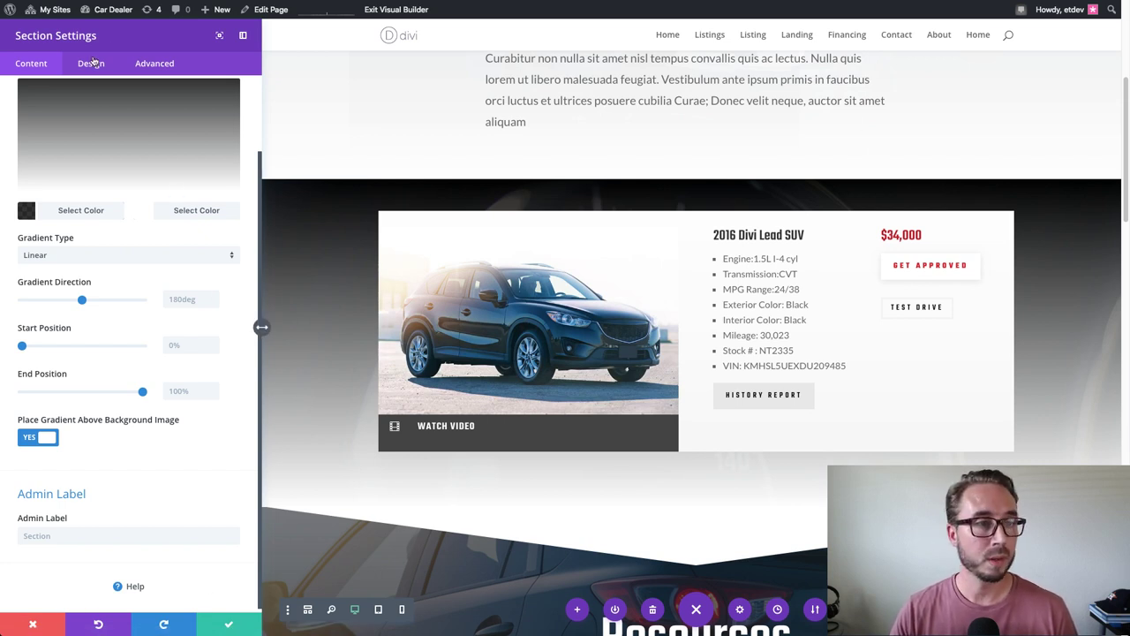
{"action": "left_click", "coordinate": [212, 622]}
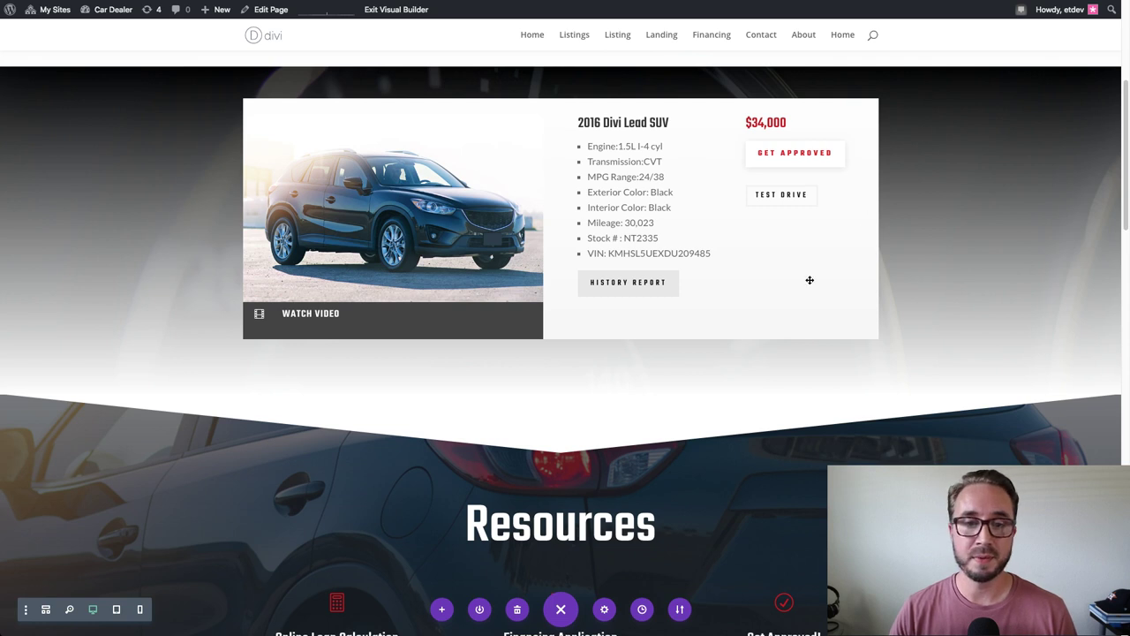
Delete the History Report button from the featured deal row
{"action": "mouse_move", "coordinate": [628, 284]}
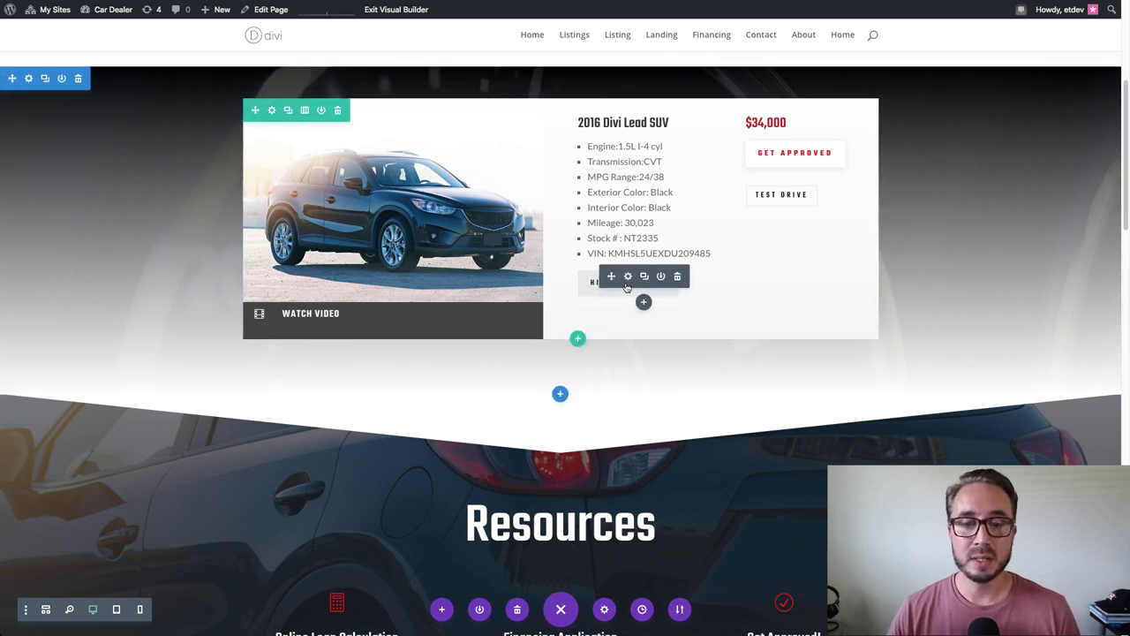
{"action": "left_click", "coordinate": [681, 279]}
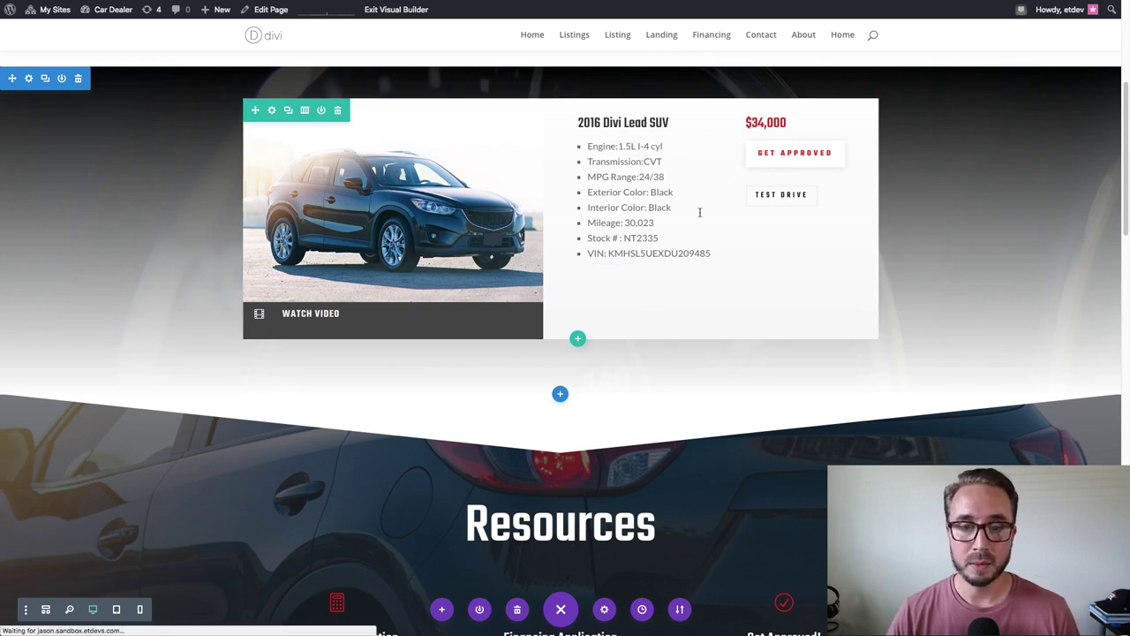
{"action": "mouse_move", "coordinate": [812, 141]}
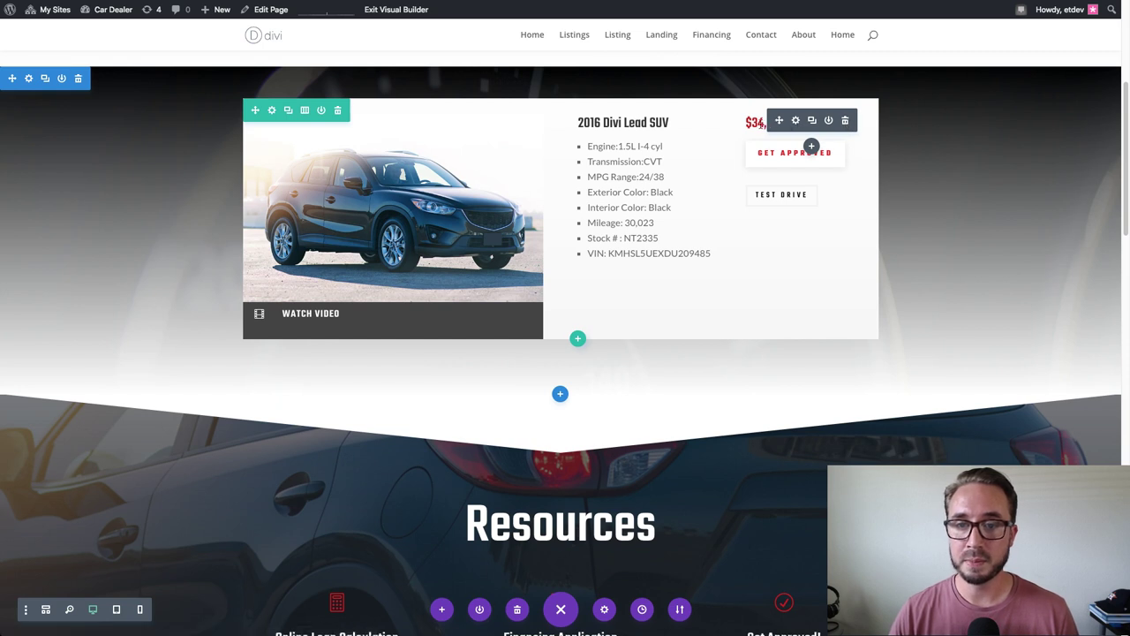
Delete the price text from the featured deal row and move the 2016 Divi Lead SUV details above the Get Approved button
{"action": "left_click", "coordinate": [846, 121]}
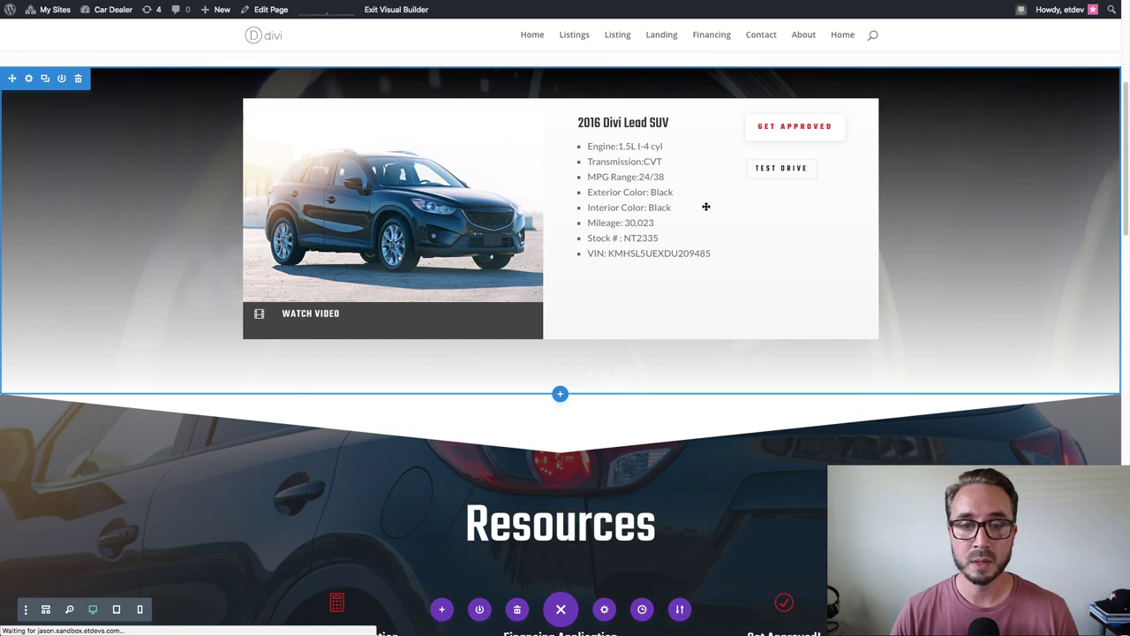
{"action": "left_click_drag", "start_coordinate": [613, 144], "coordinate": [797, 119]}
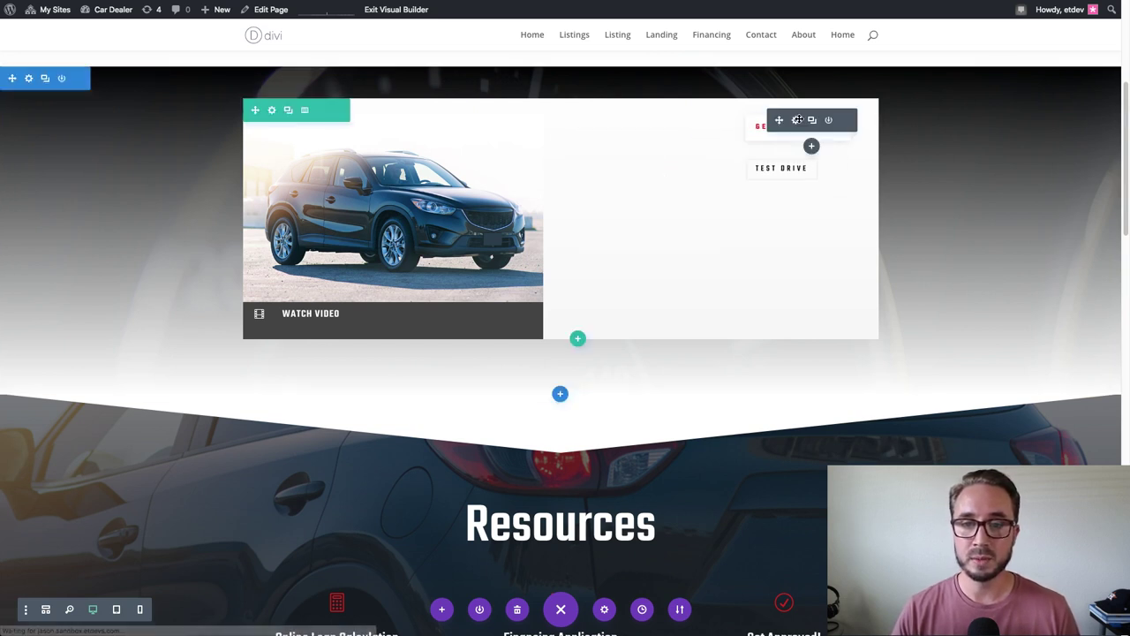
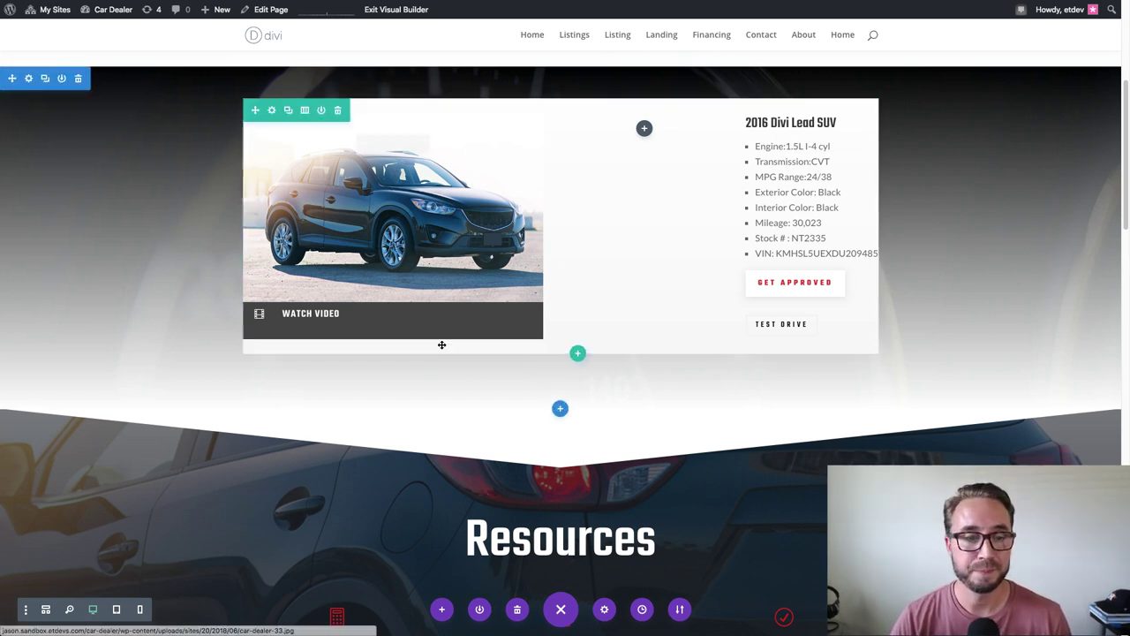
Insert a Pricing Tables module into the empty middle column of the featured deal row
{"action": "left_click", "coordinate": [645, 129]}
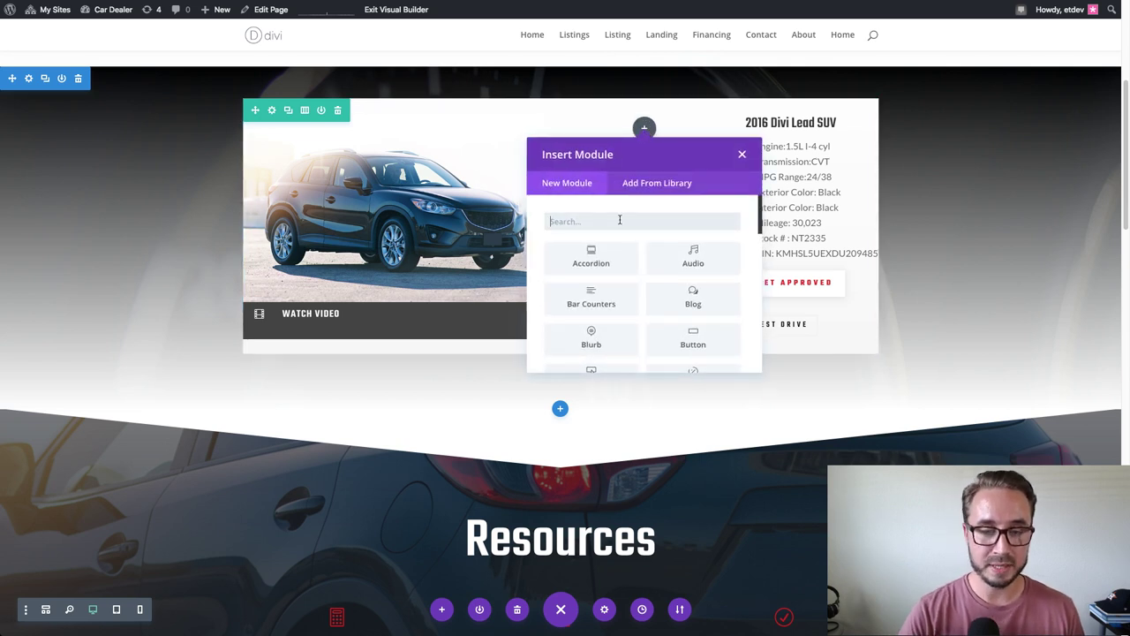
{"action": "type", "text": "pri"}
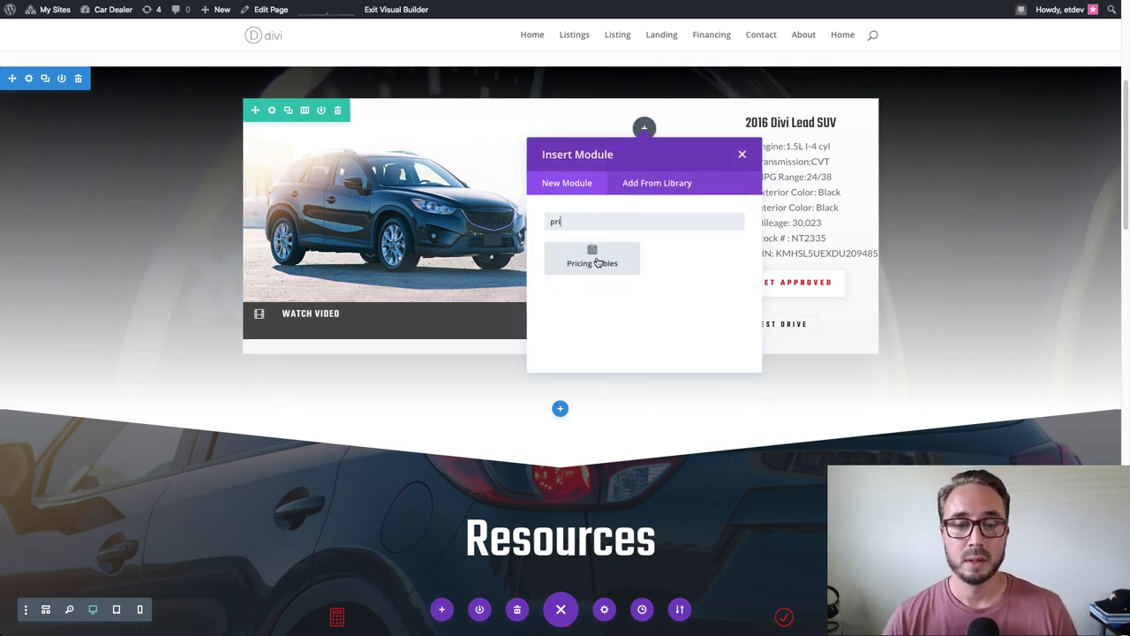
{"action": "left_click", "coordinate": [597, 262]}
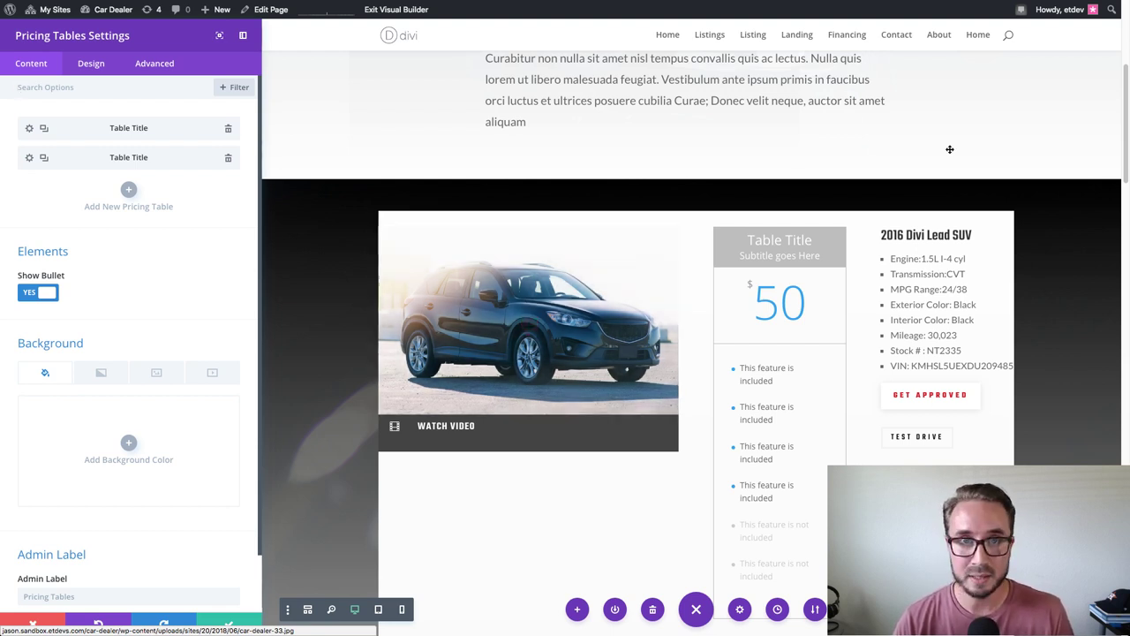
Delete the second pricing table from the new module
{"action": "scroll", "coordinate": [942, 154], "scroll_direction": "down", "scroll_amount": 1}
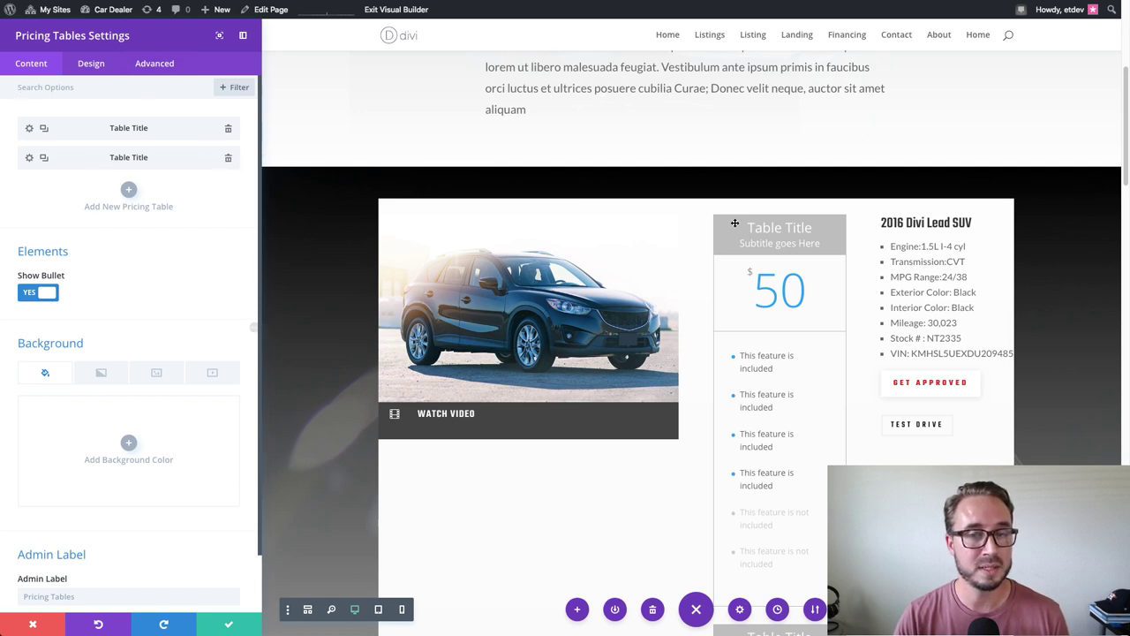
{"action": "scroll", "coordinate": [799, 415], "scroll_direction": "down", "scroll_amount": 1}
{"action": "scroll", "coordinate": [799, 415], "scroll_direction": "down", "scroll_amount": 5}
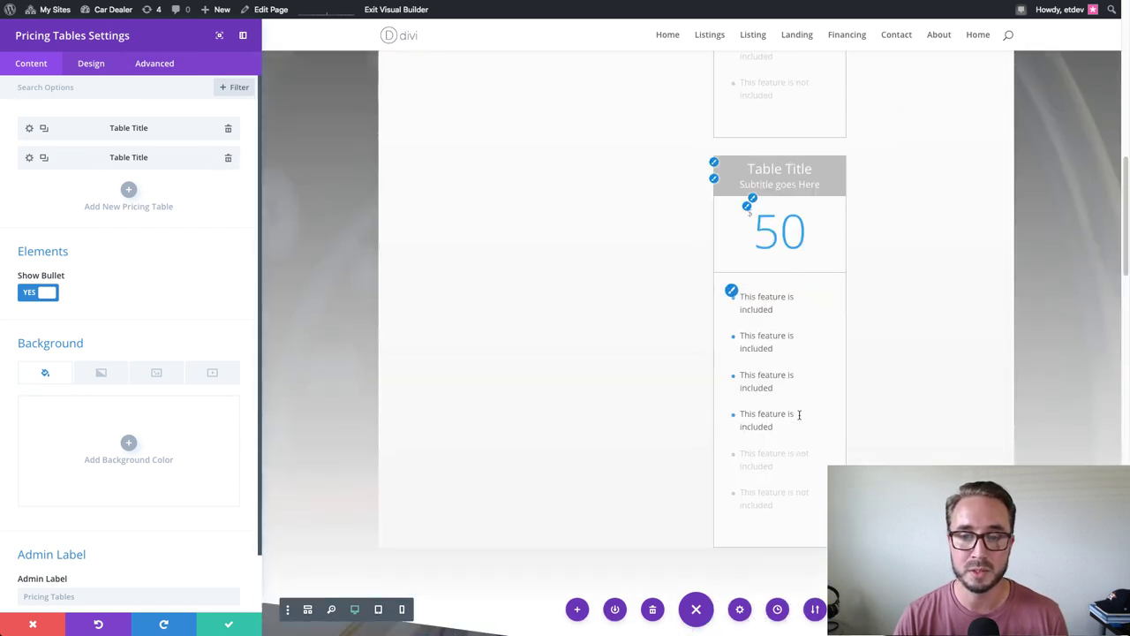
{"action": "scroll", "coordinate": [799, 415], "scroll_direction": "up", "scroll_amount": 7}
{"action": "scroll", "coordinate": [799, 415], "scroll_direction": "down", "scroll_amount": 3}
{"action": "scroll", "coordinate": [799, 415], "scroll_direction": "up", "scroll_amount": 2}
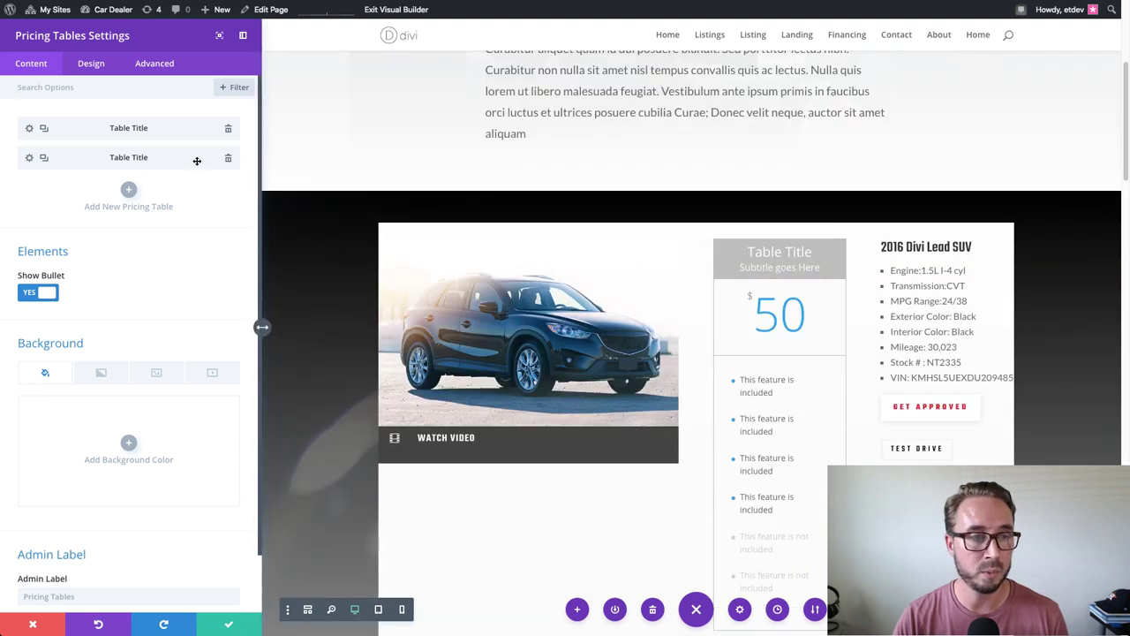
{"action": "left_click", "coordinate": [228, 159]}
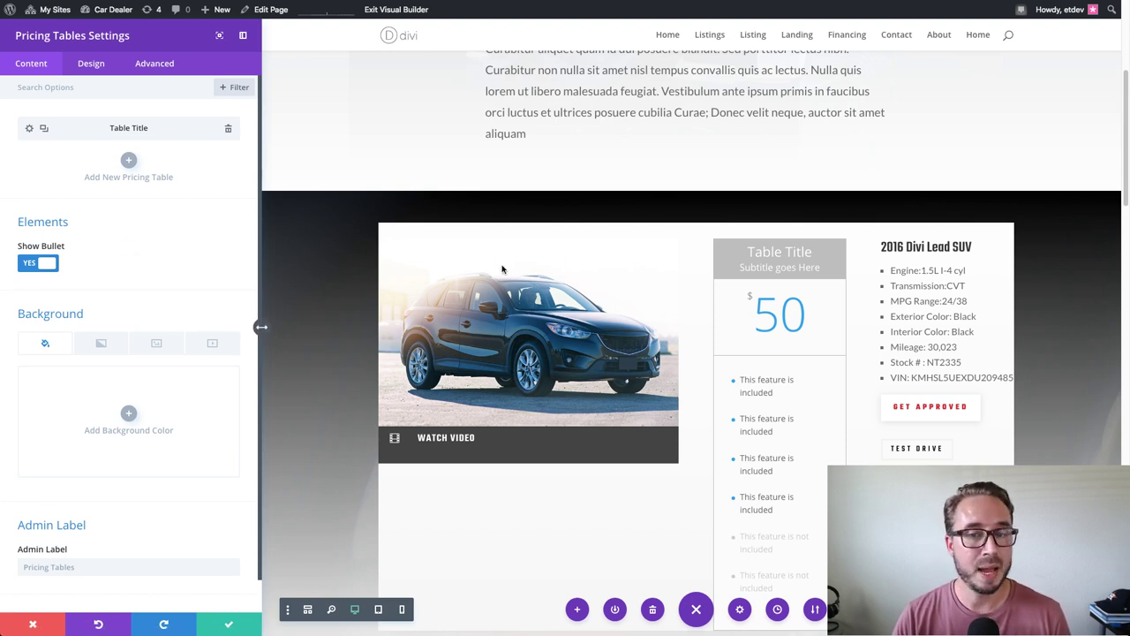
Turn off the pricing table's bullets and set its background color to white #ffffff
{"action": "scroll", "coordinate": [819, 364], "scroll_direction": "down", "scroll_amount": 3}
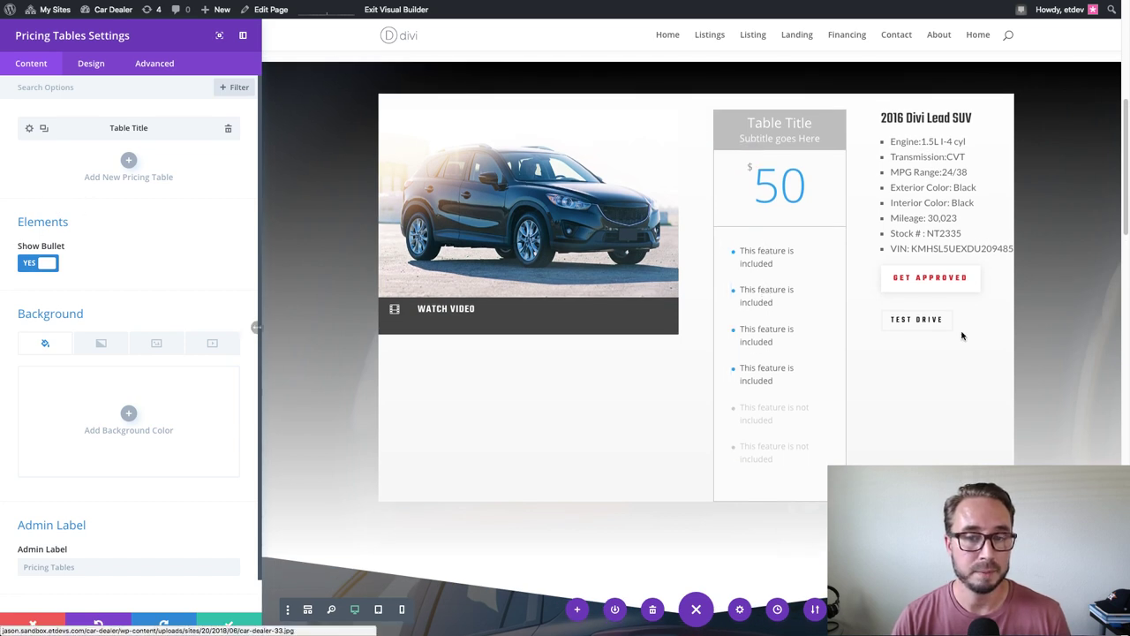
{"action": "left_click", "coordinate": [49, 268]}
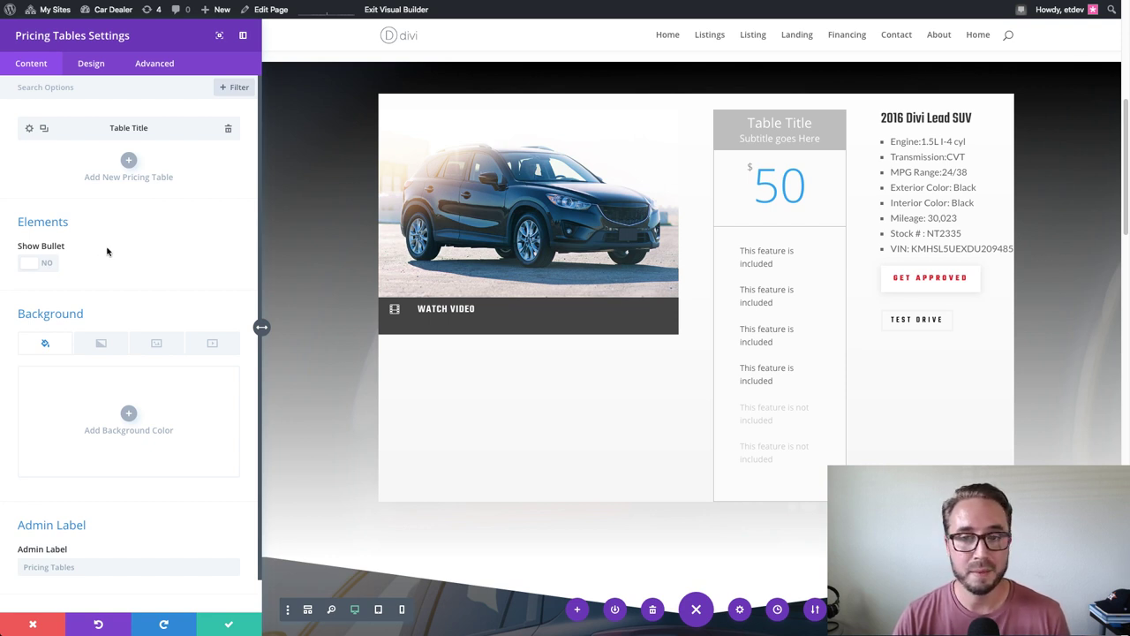
{"action": "scroll", "coordinate": [106, 251], "scroll_direction": "down", "scroll_amount": 1}
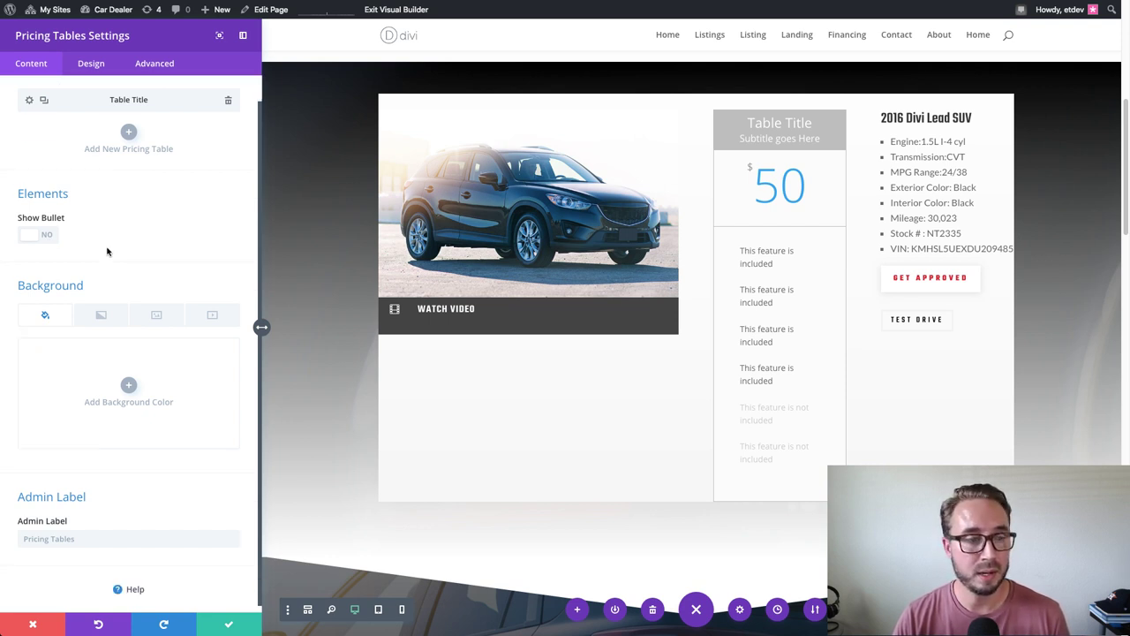
{"action": "left_click", "coordinate": [126, 379]}
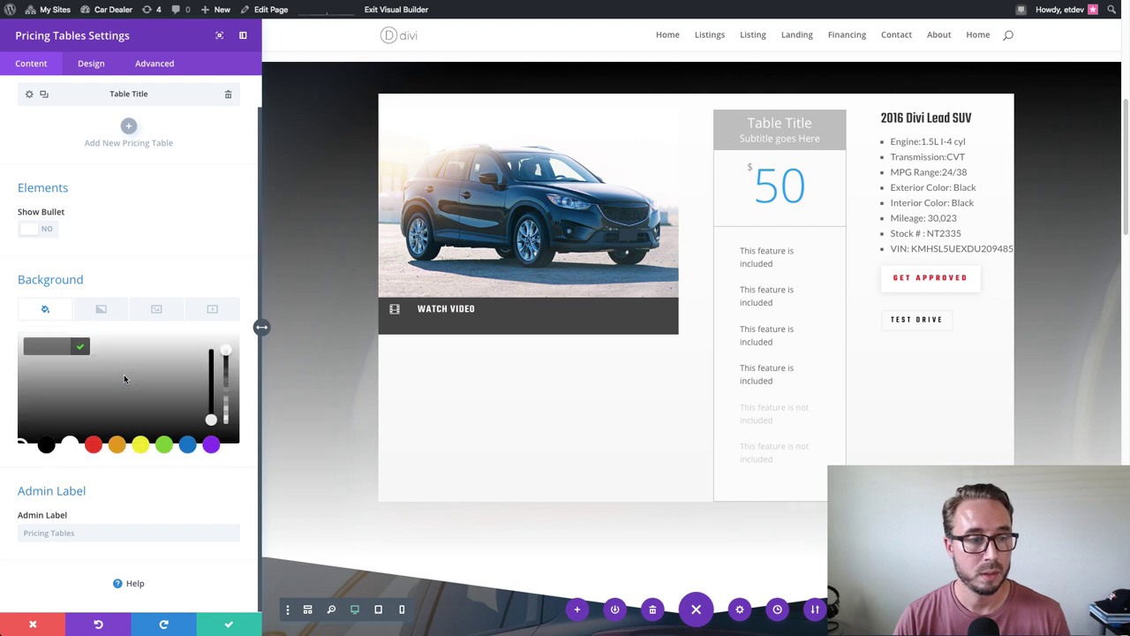
{"action": "left_click", "coordinate": [71, 446]}
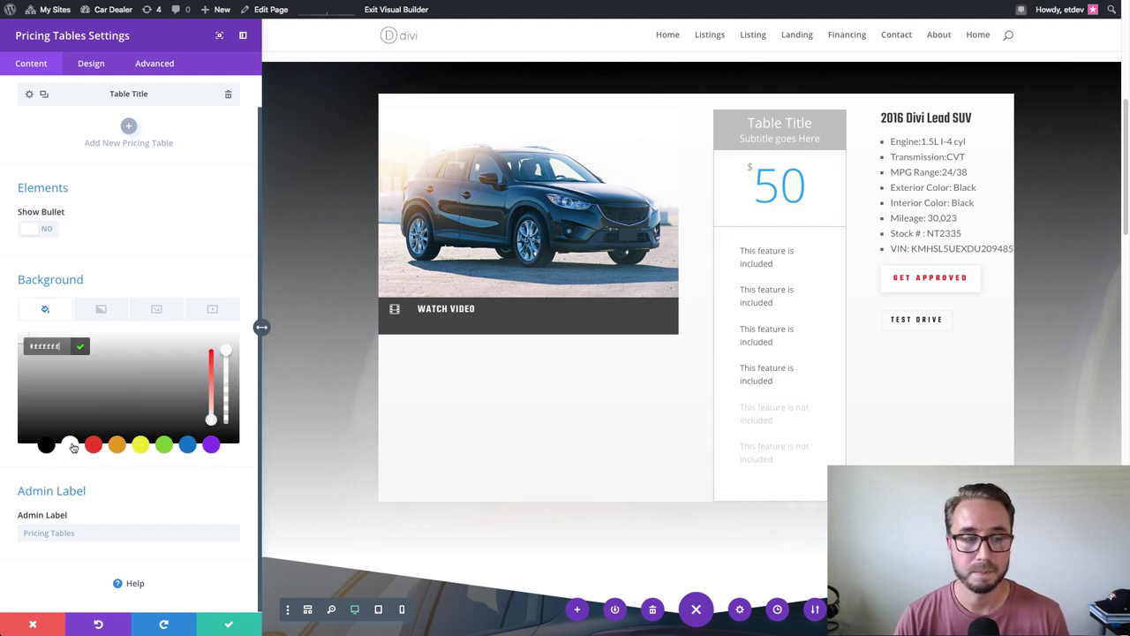
{"action": "left_click", "coordinate": [138, 266]}
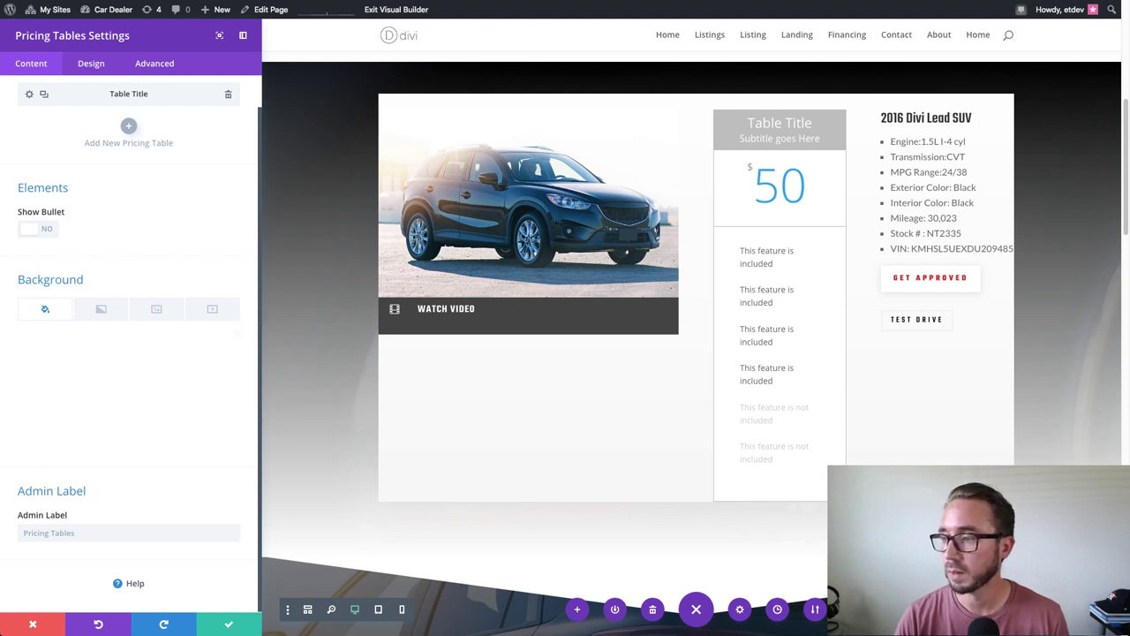
Look through the pricing table's design options, from layout and text styles to spacing and border
{"action": "left_click", "coordinate": [85, 71]}
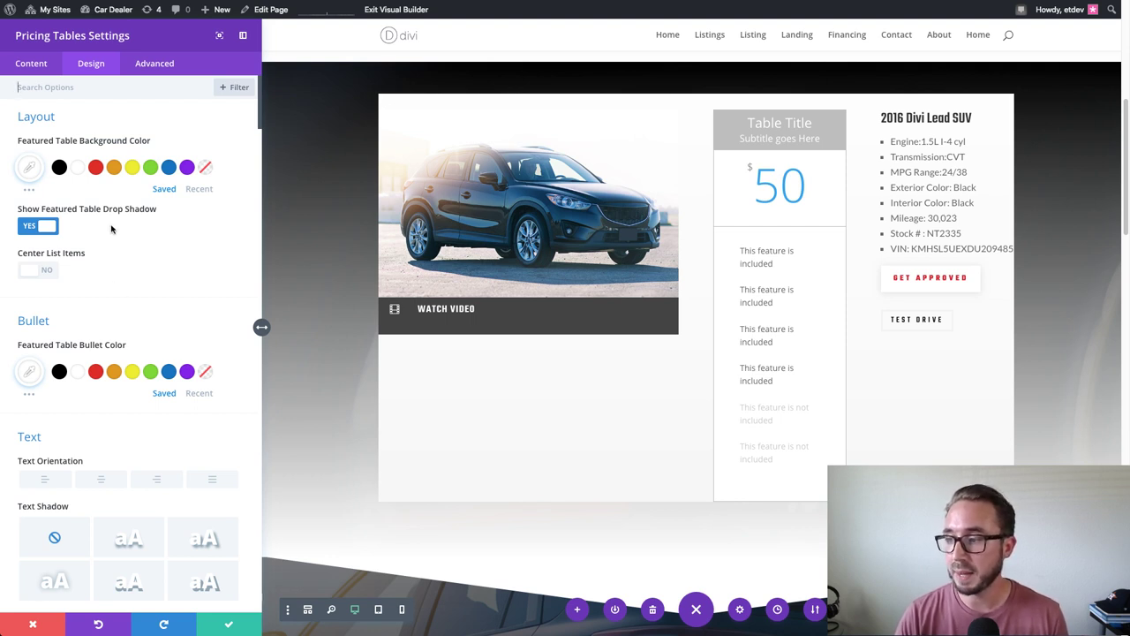
{"action": "scroll", "coordinate": [118, 245], "scroll_direction": "down", "scroll_amount": 10}
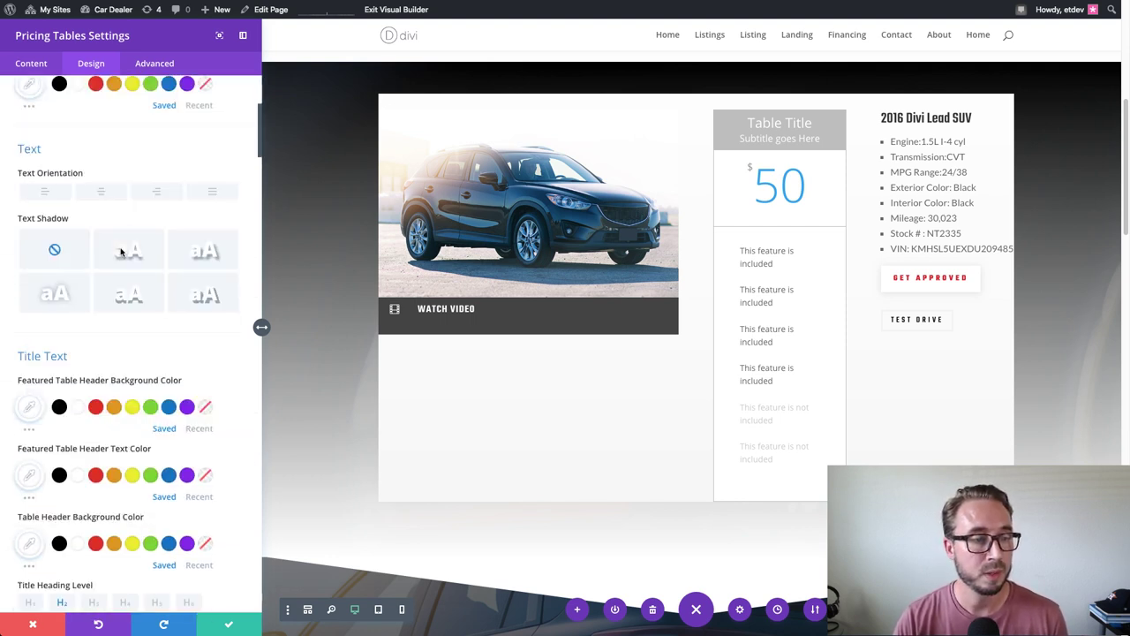
{"action": "scroll", "coordinate": [121, 253], "scroll_direction": "down", "scroll_amount": 15}
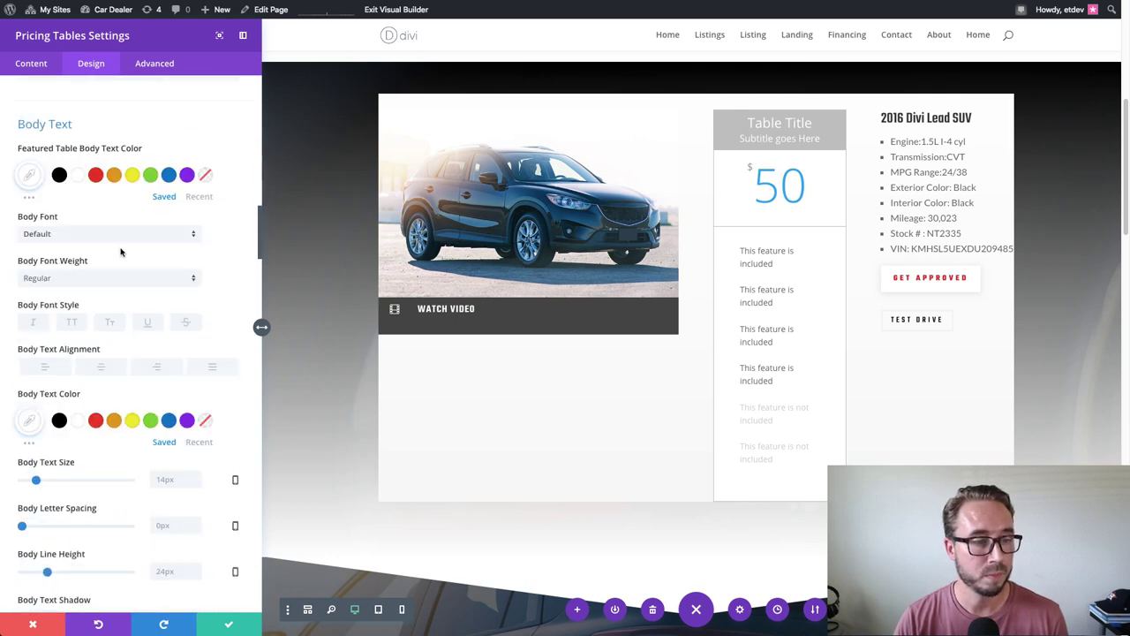
{"action": "scroll", "coordinate": [121, 253], "scroll_direction": "down", "scroll_amount": 20}
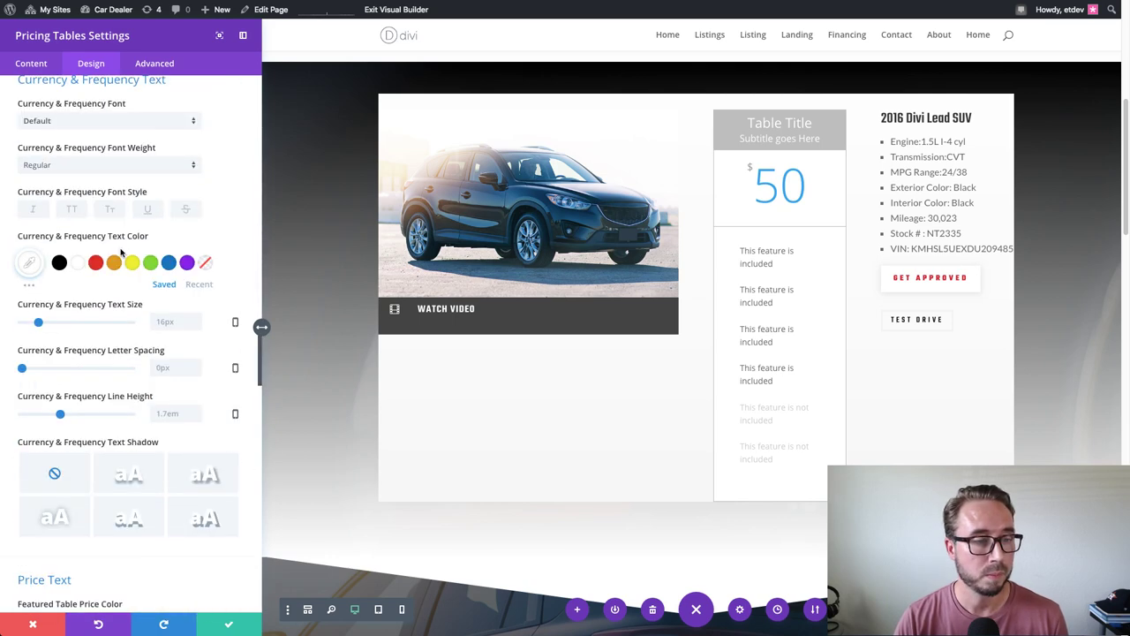
{"action": "scroll", "coordinate": [122, 255], "scroll_direction": "down", "scroll_amount": 5}
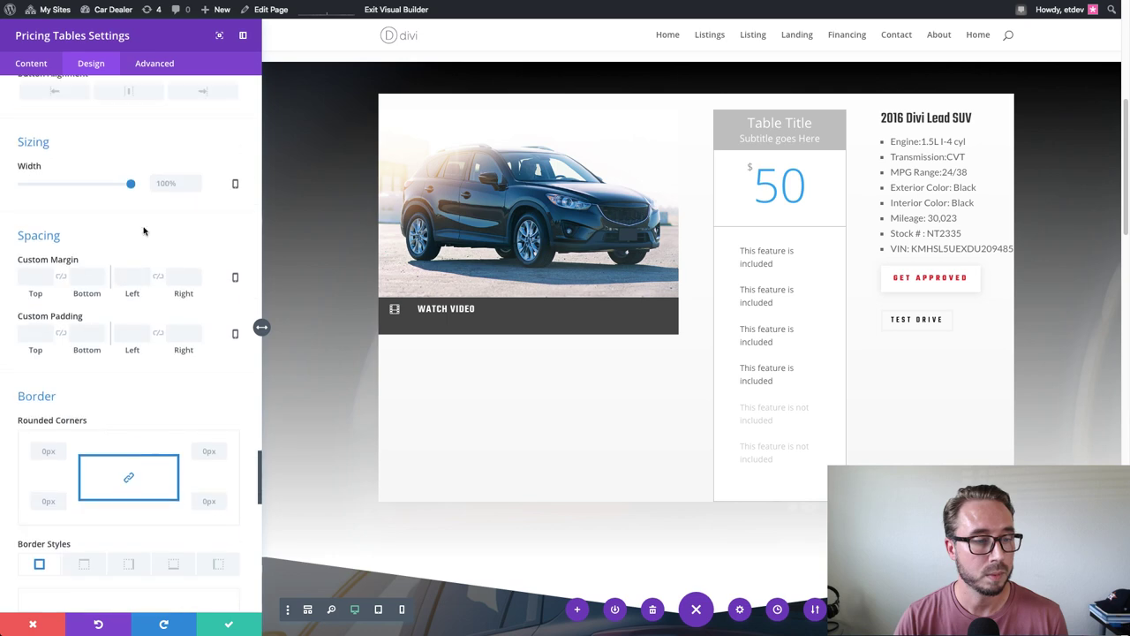
{"action": "scroll", "coordinate": [141, 232], "scroll_direction": "up", "scroll_amount": 15}
{"action": "scroll", "coordinate": [138, 239], "scroll_direction": "down", "scroll_amount": 4}
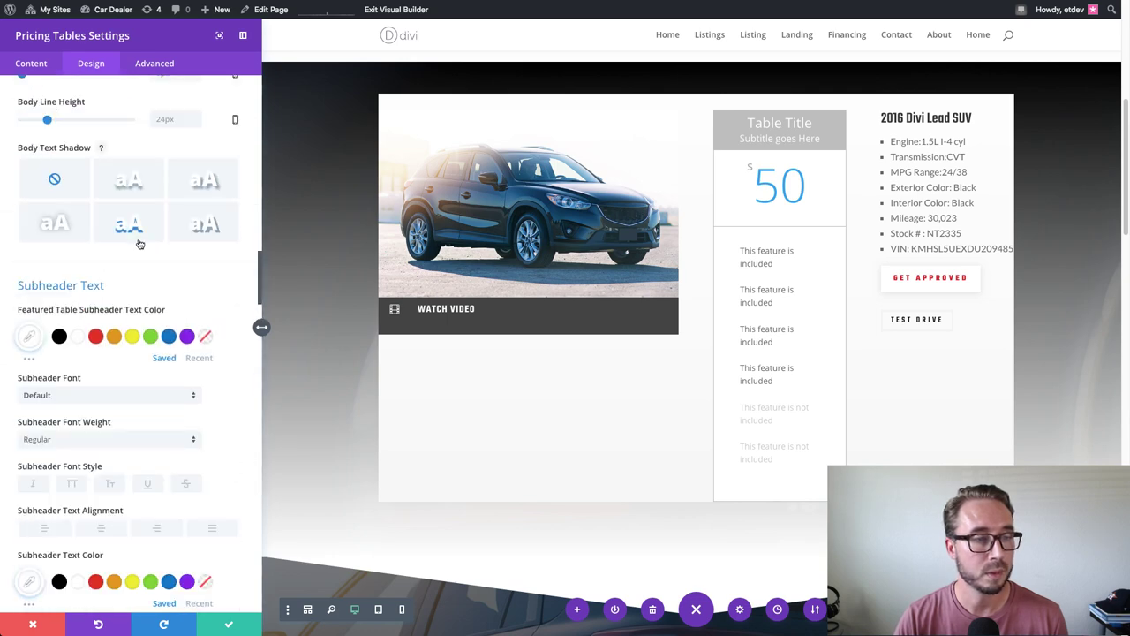
Save the pricing table settings and enable Group Settings Into Closed Toggles in the builder settings
{"action": "left_click", "coordinate": [228, 624]}
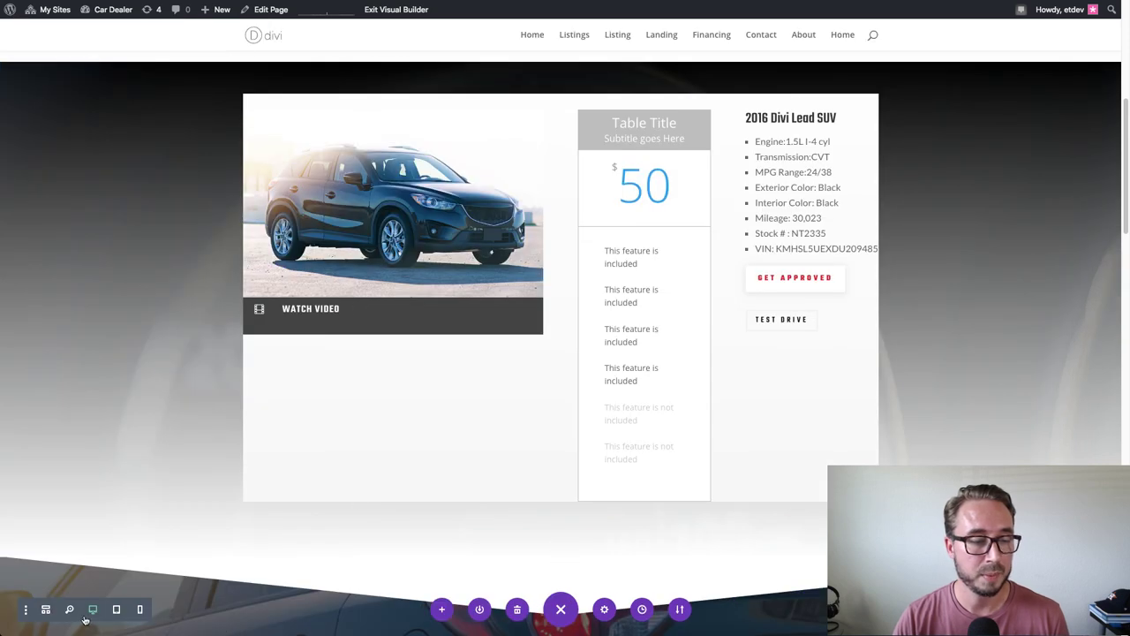
{"action": "left_click", "coordinate": [26, 609]}
{"action": "scroll", "coordinate": [175, 491], "scroll_direction": "down", "scroll_amount": 3}
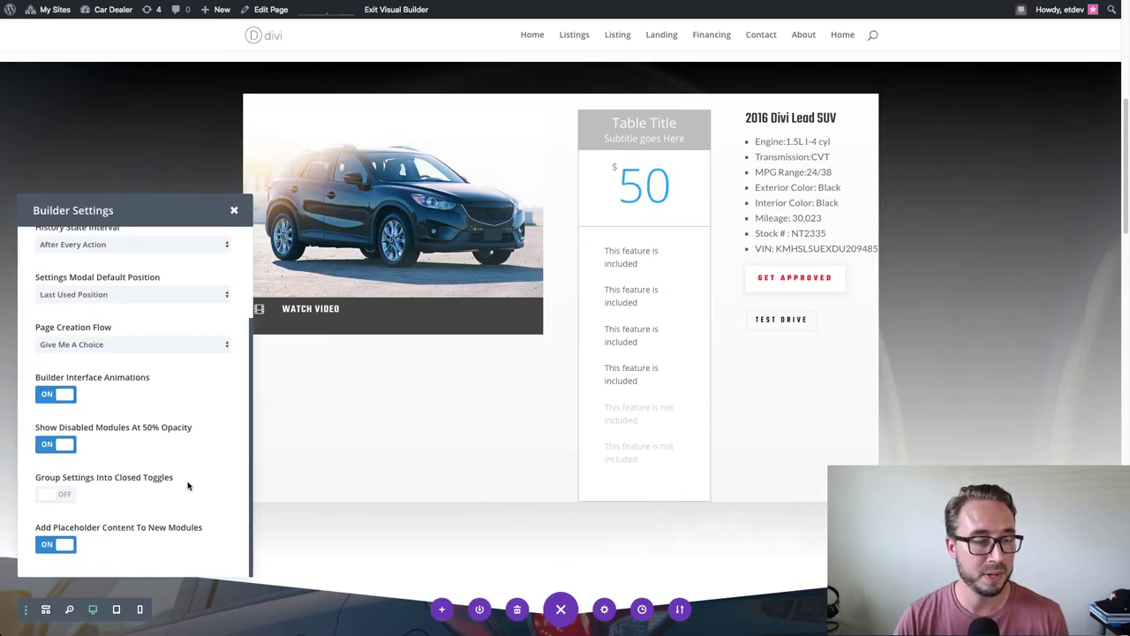
{"action": "left_click", "coordinate": [58, 495]}
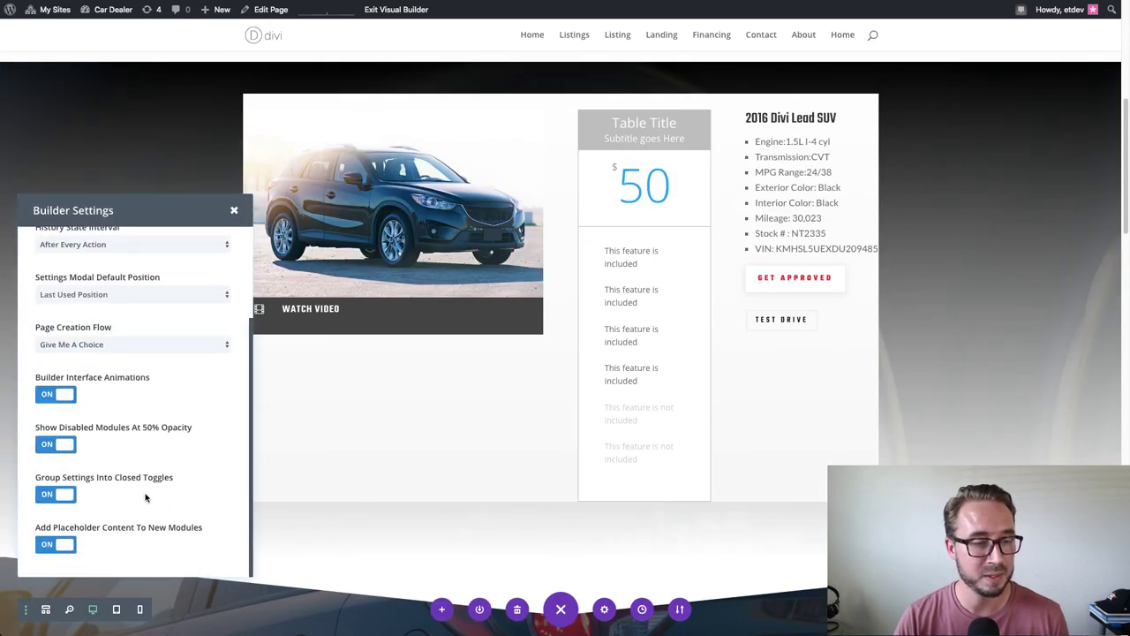
{"action": "left_click", "coordinate": [234, 210]}
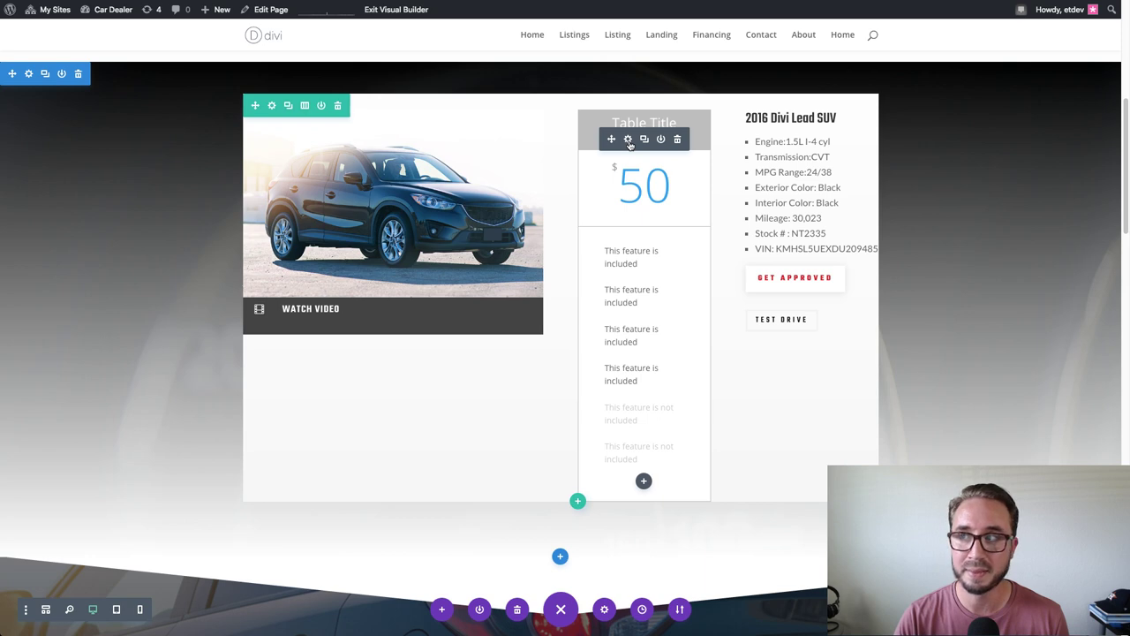
Set the pricing table's header background color to fully transparent, rgba(0,0,0,0)
{"action": "left_click", "coordinate": [628, 140]}
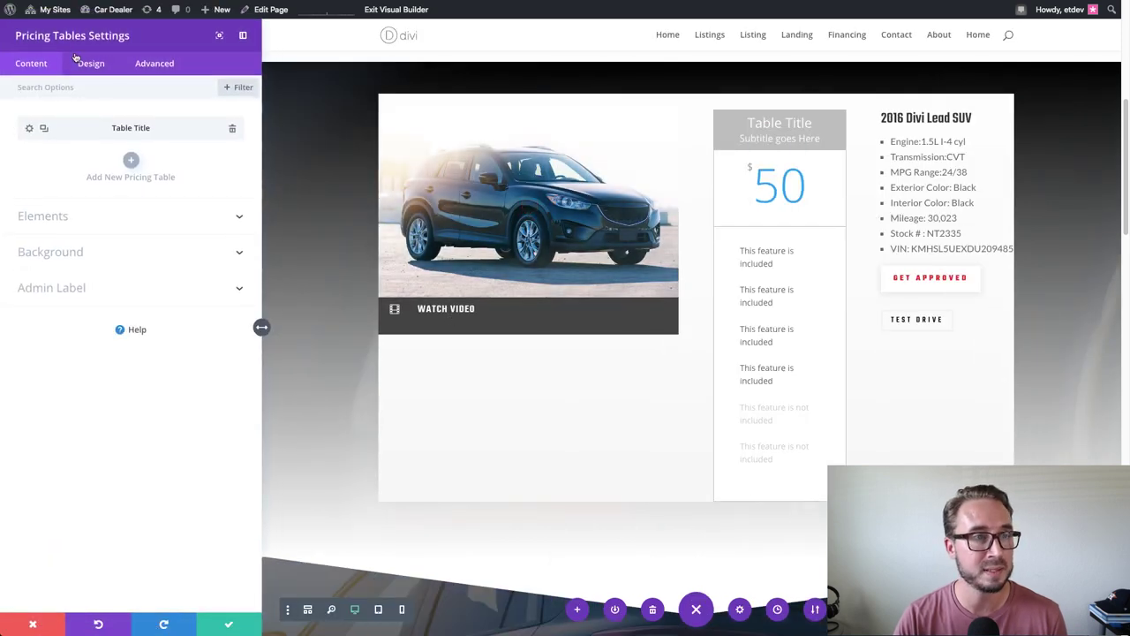
{"action": "left_click", "coordinate": [90, 62]}
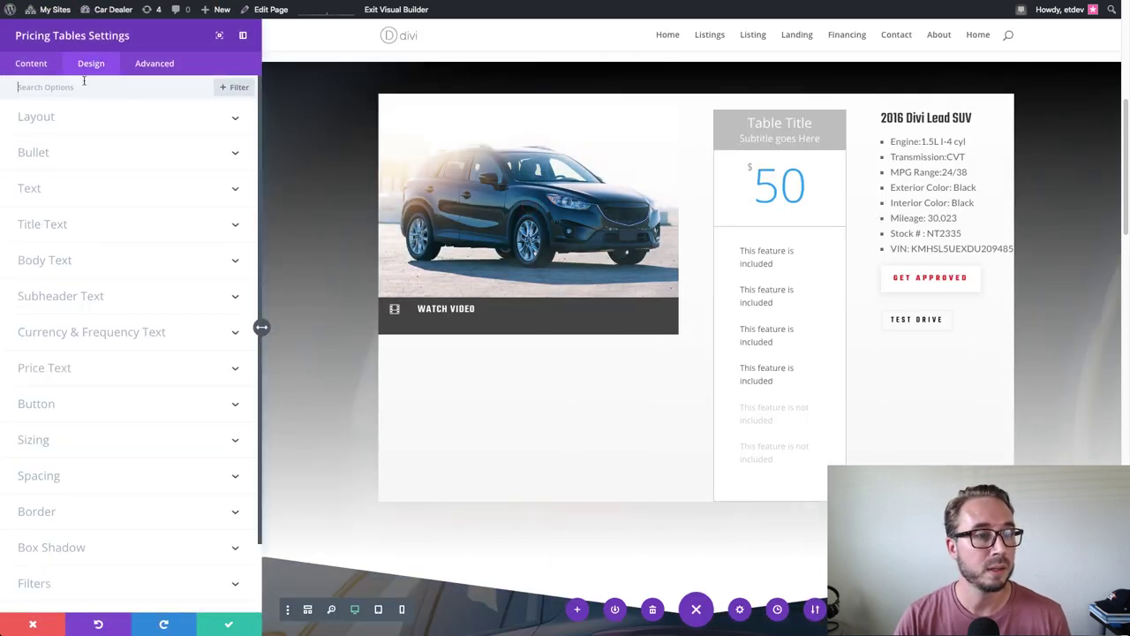
{"action": "left_click", "coordinate": [139, 232]}
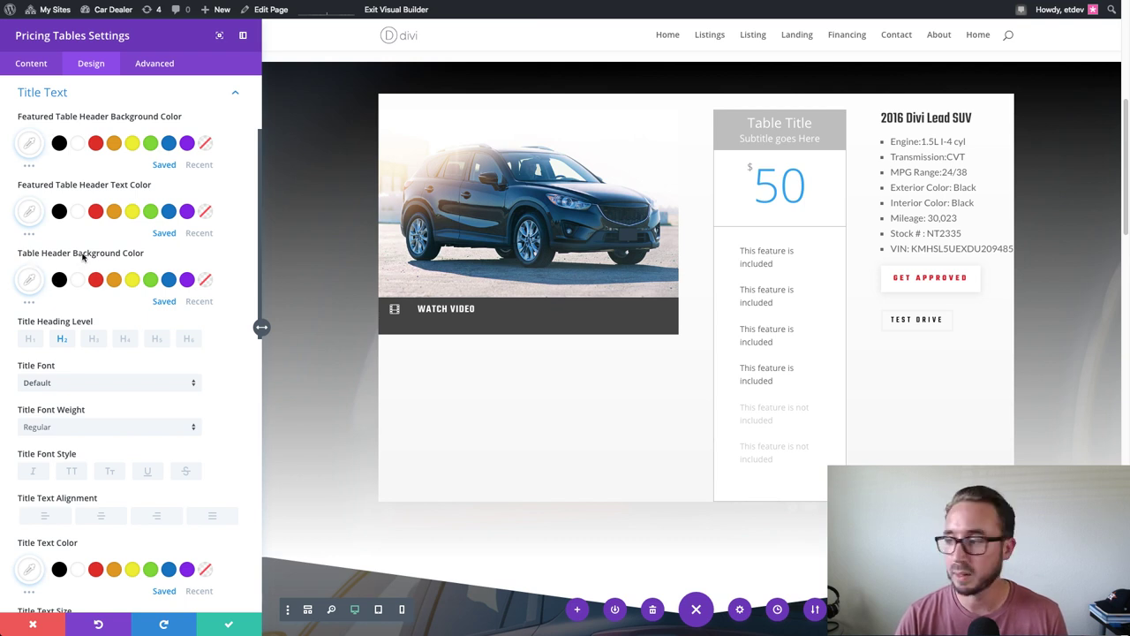
{"action": "left_click", "coordinate": [29, 279]}
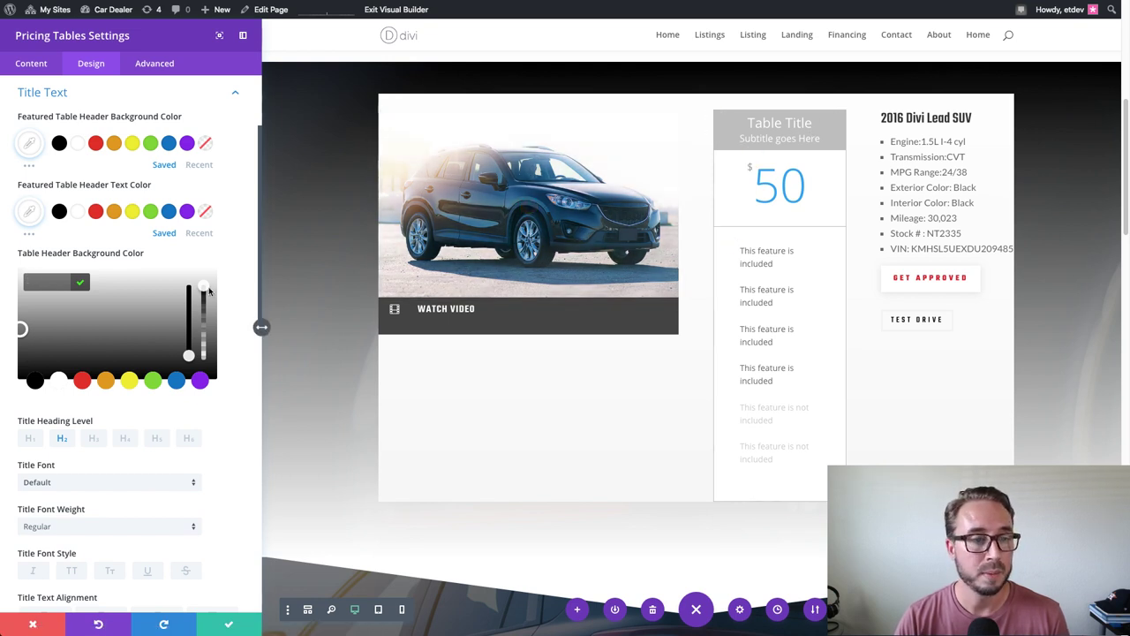
{"action": "left_click_drag", "start_coordinate": [206, 288], "coordinate": [223, 406]}
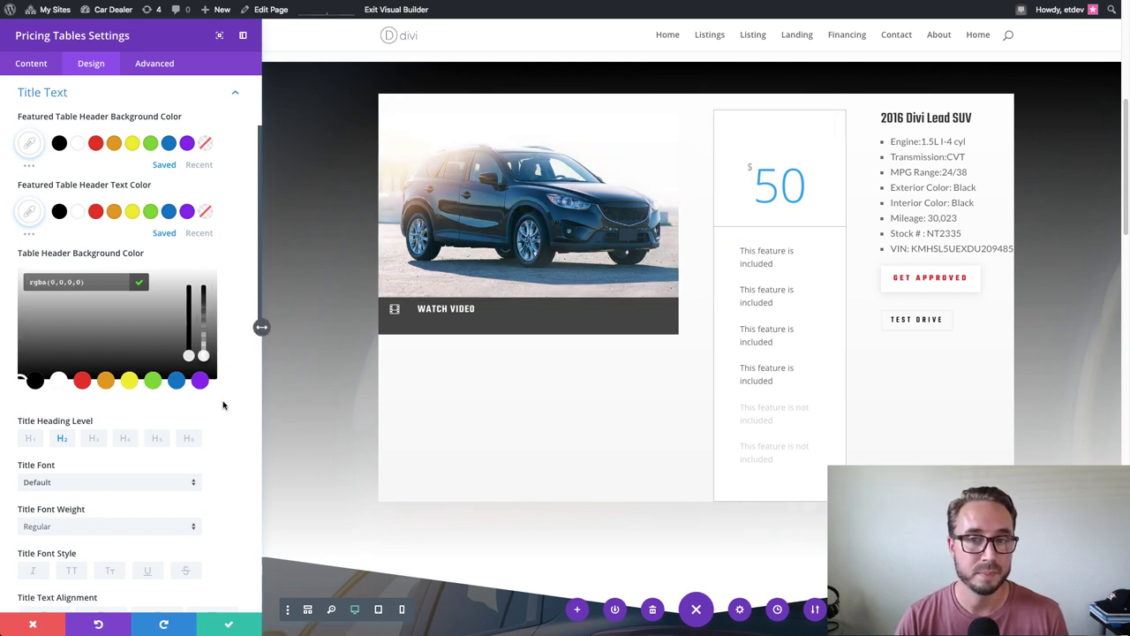
{"action": "left_click", "coordinate": [224, 405]}
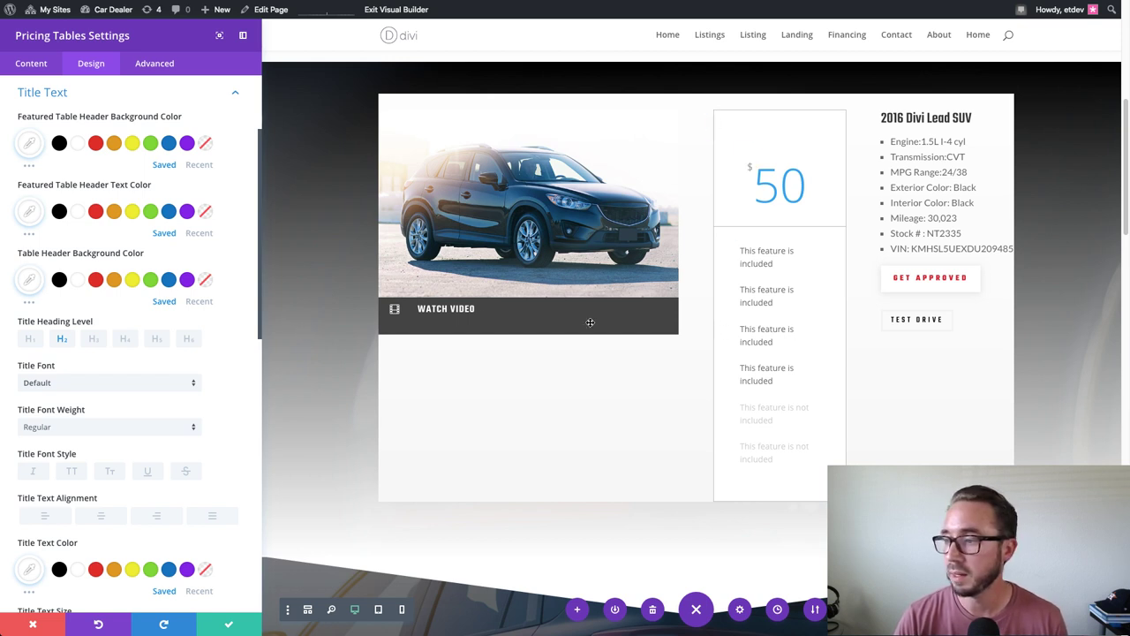
Set the pricing table's body text font to Teko
{"action": "scroll", "coordinate": [213, 333], "scroll_direction": "down", "scroll_amount": 1}
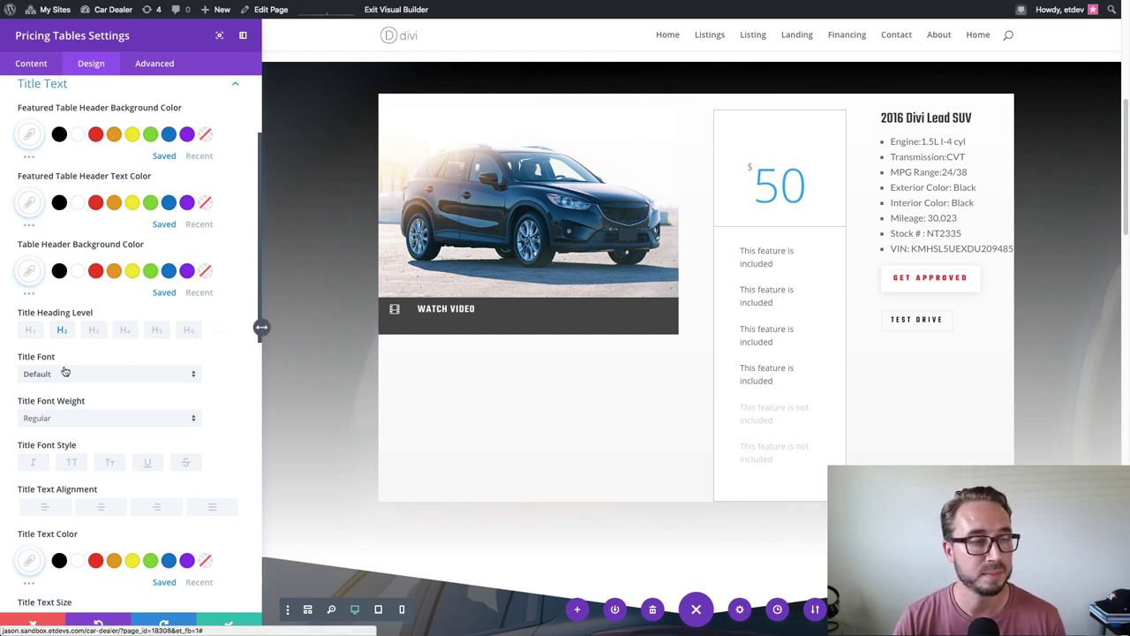
{"action": "scroll", "coordinate": [64, 371], "scroll_direction": "down", "scroll_amount": 1}
{"action": "scroll", "coordinate": [89, 340], "scroll_direction": "down", "scroll_amount": 10}
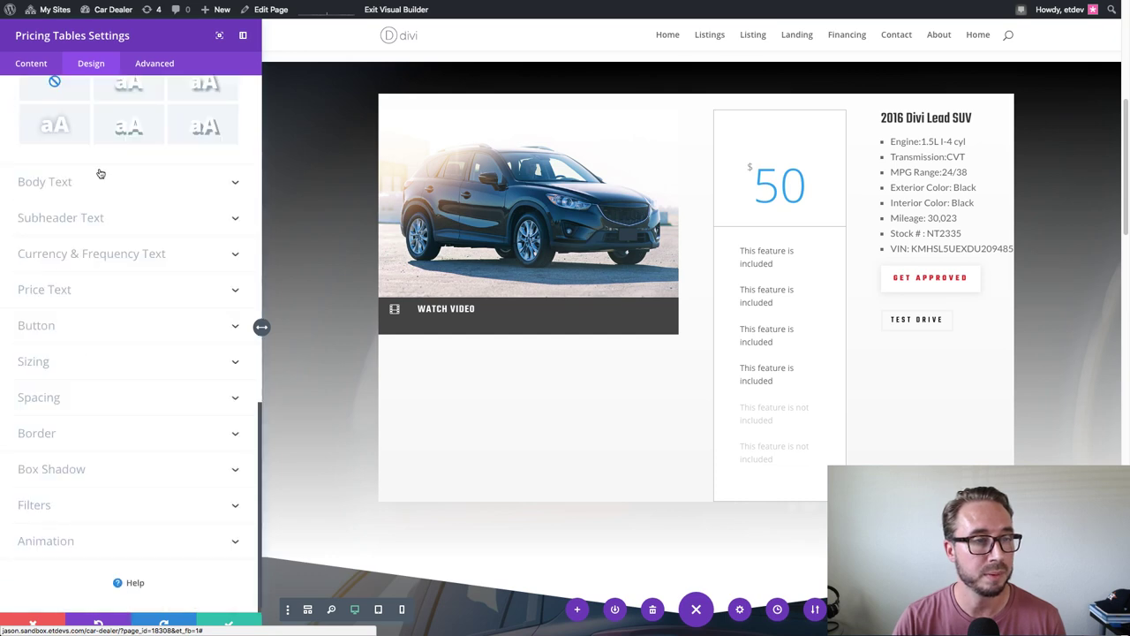
{"action": "left_click", "coordinate": [95, 181]}
{"action": "left_click", "coordinate": [90, 205]}
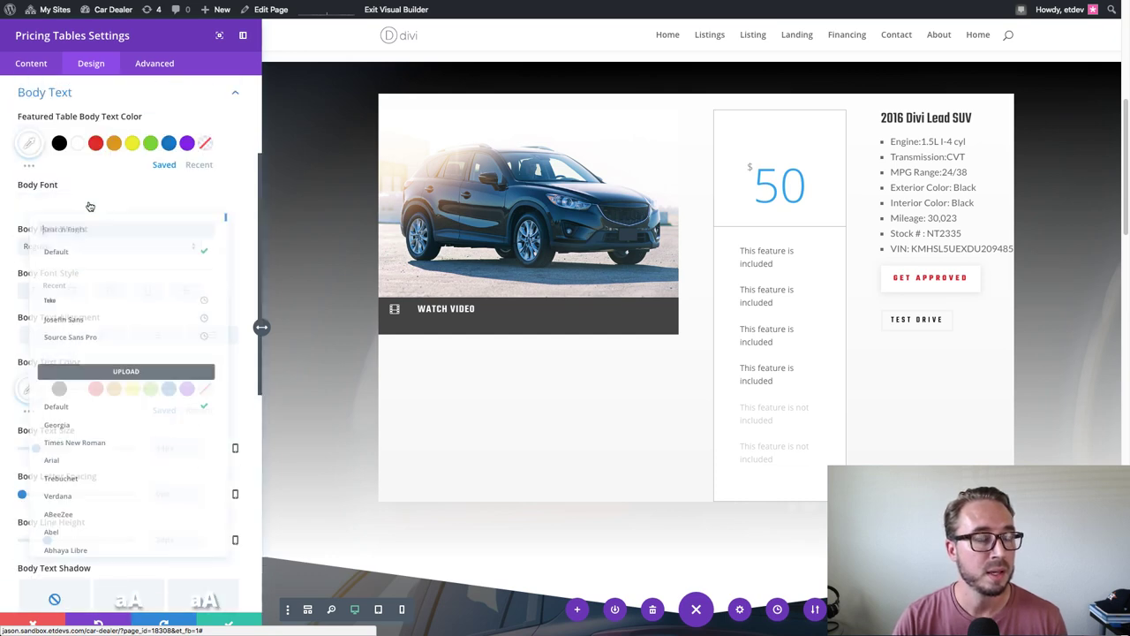
{"action": "left_click", "coordinate": [60, 292]}
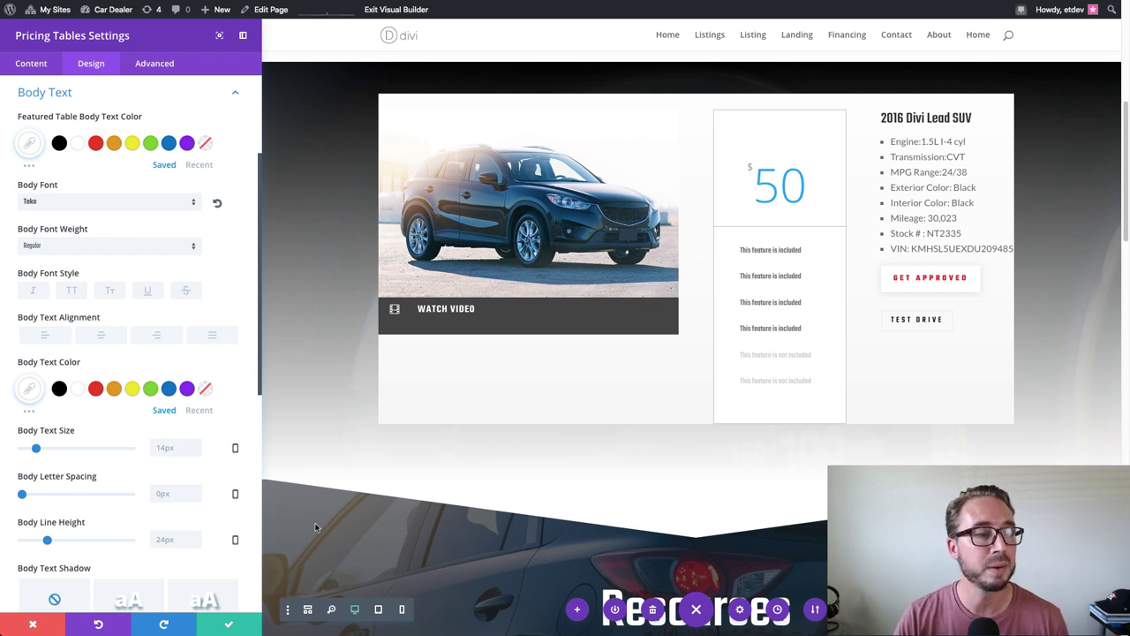
Set the pricing table's body text color to red #c10f1b and the body line height to 1.2em
{"action": "scroll", "coordinate": [137, 369], "scroll_direction": "down", "scroll_amount": 1}
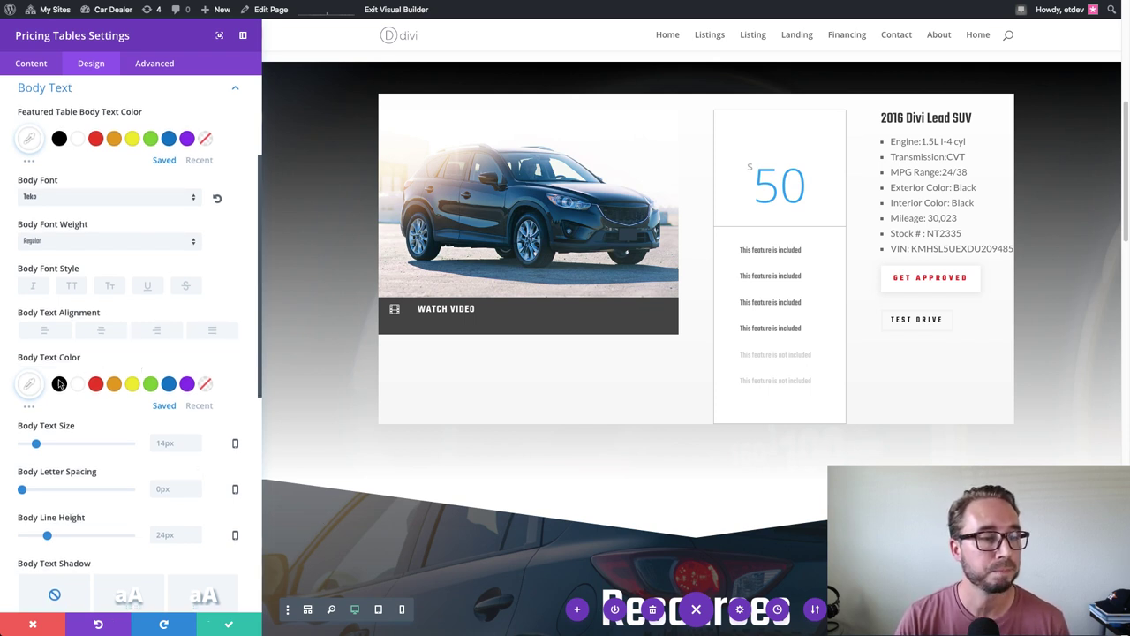
{"action": "left_click", "coordinate": [27, 386]}
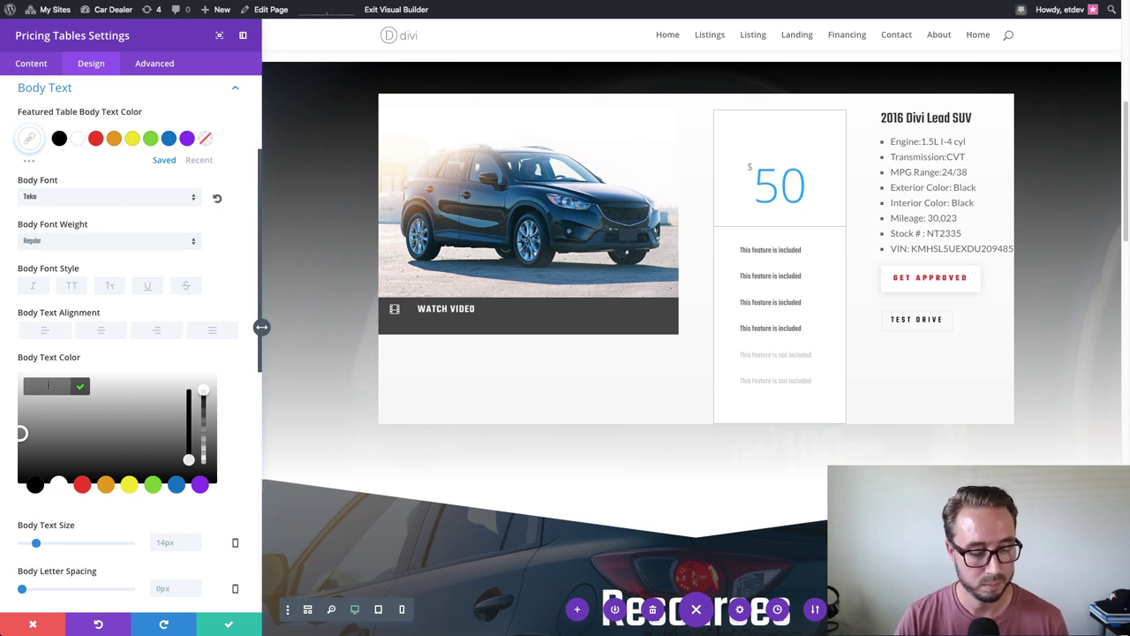
{"action": "type", "text": "#c10f1b"}
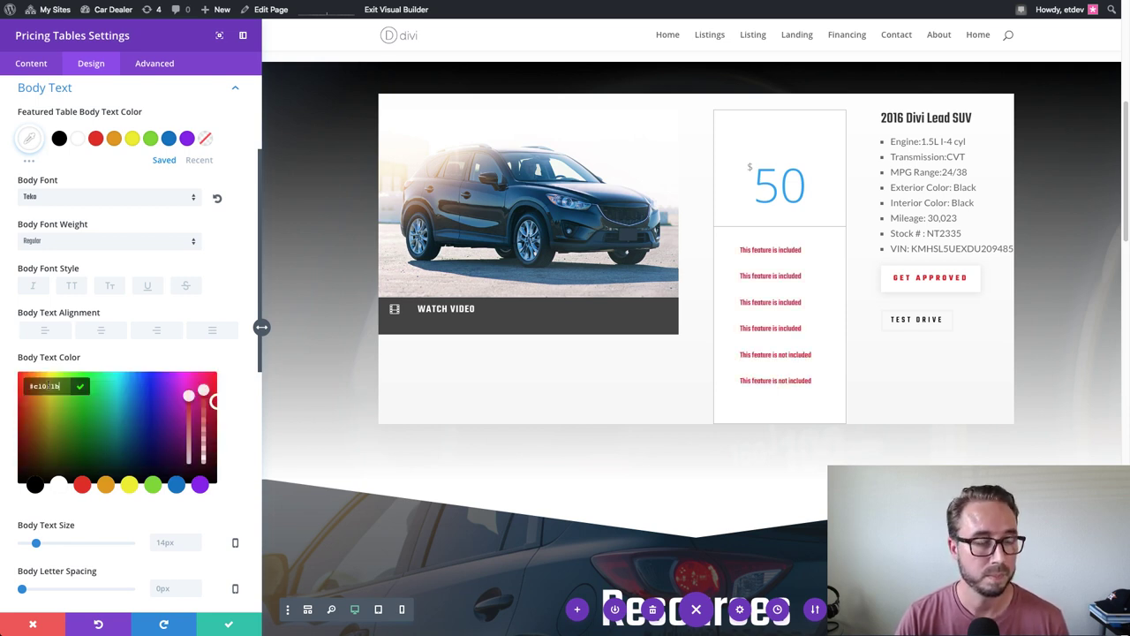
{"action": "left_click", "coordinate": [129, 360]}
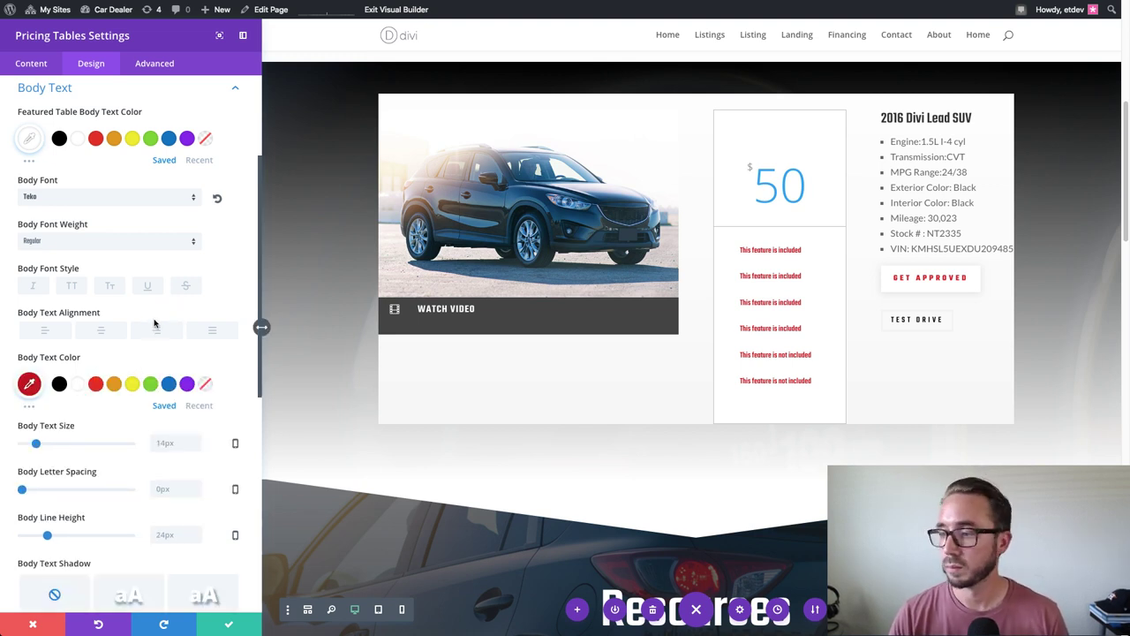
{"action": "scroll", "coordinate": [177, 345], "scroll_direction": "down", "scroll_amount": 2}
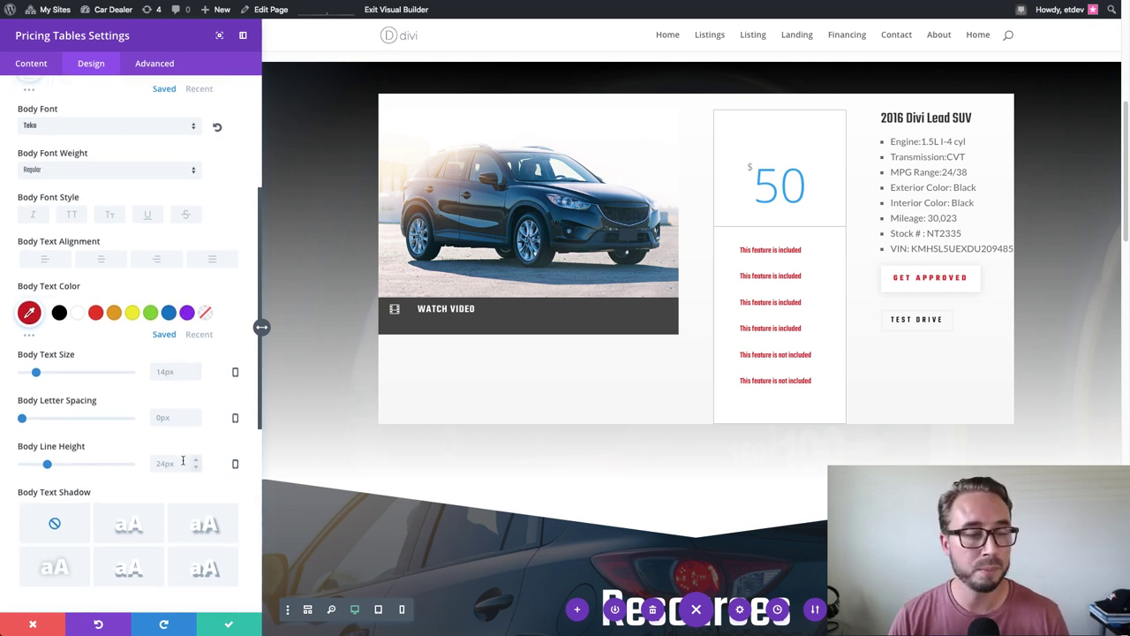
{"action": "double_click", "coordinate": [163, 463]}
{"action": "type", "text": "1.2em"}
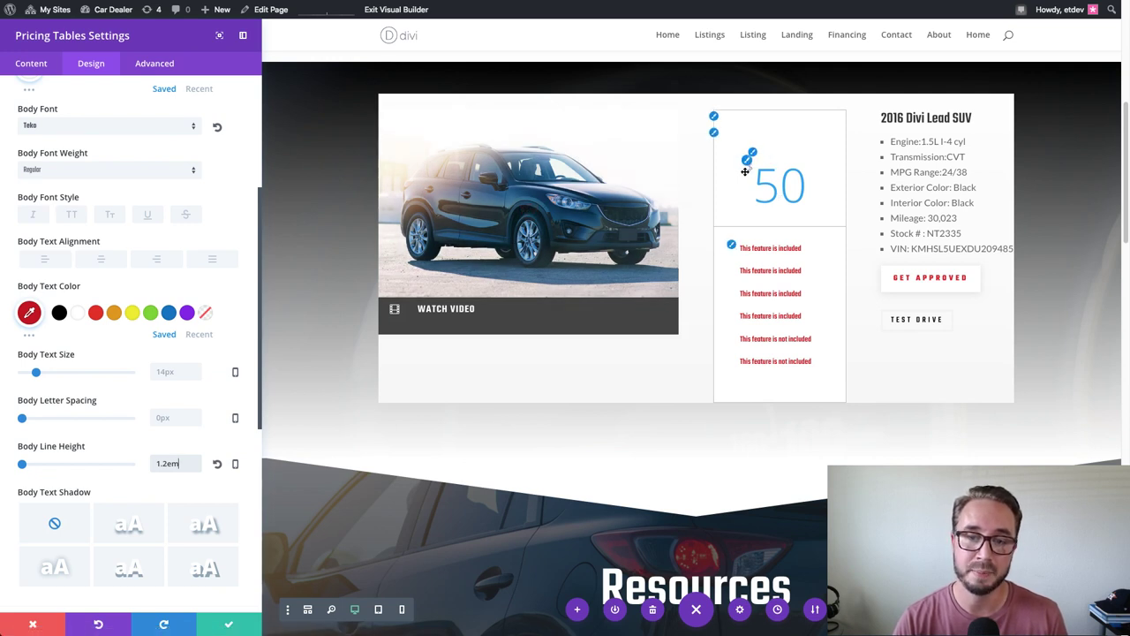
Set the pricing table's currency and frequency text to the Teko font with Semi Bold weight
{"action": "scroll", "coordinate": [64, 310], "scroll_direction": "up", "scroll_amount": 3}
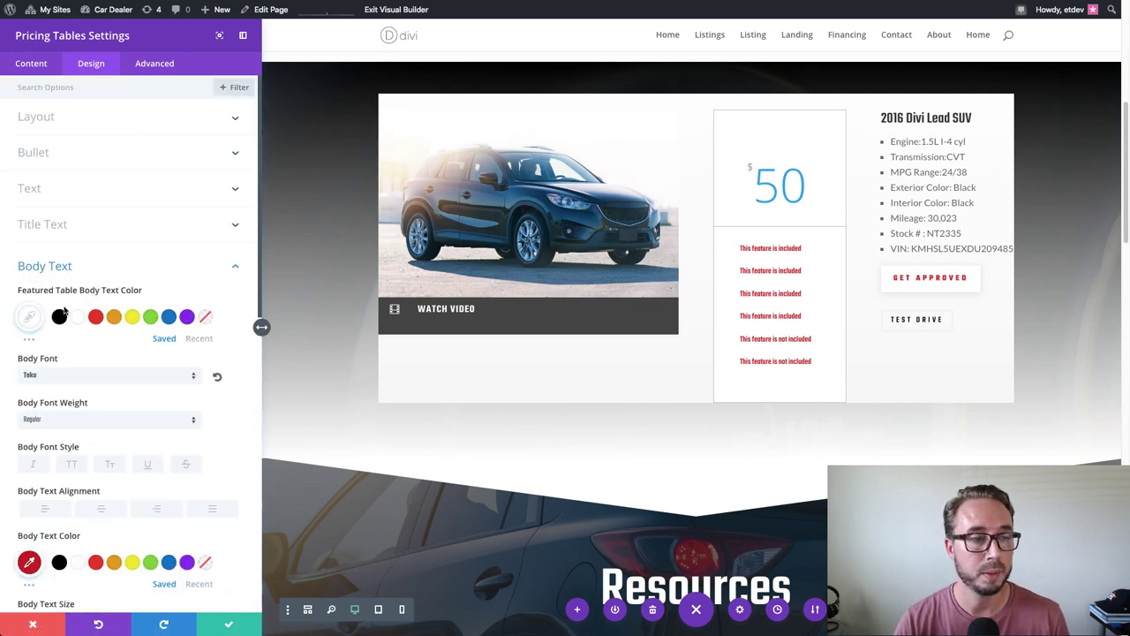
{"action": "left_click", "coordinate": [44, 64]}
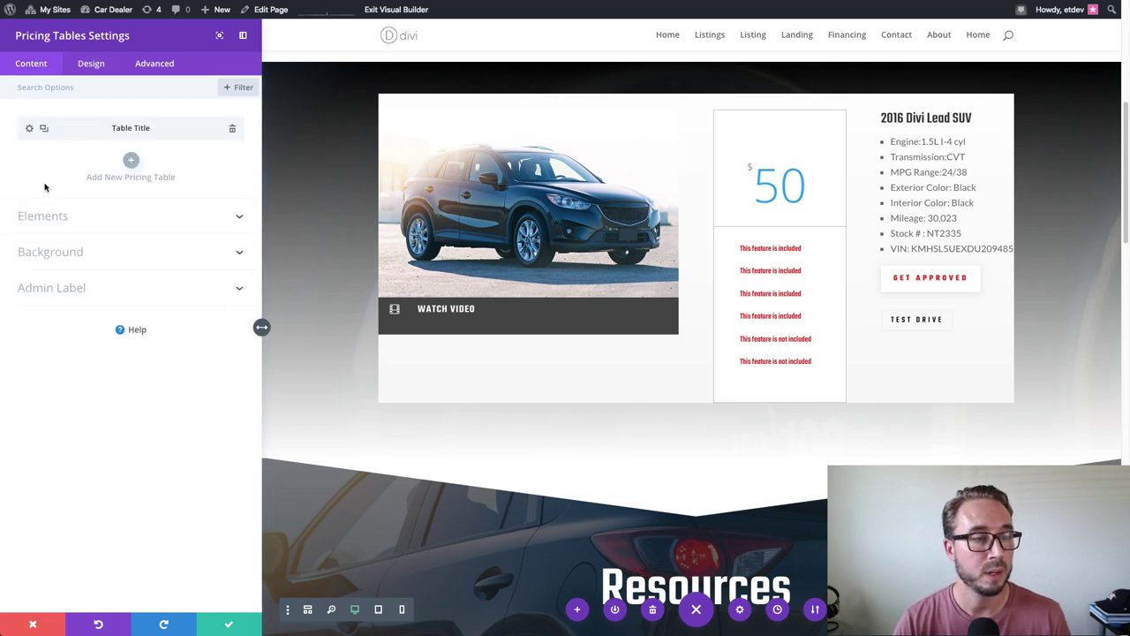
{"action": "left_click", "coordinate": [91, 63]}
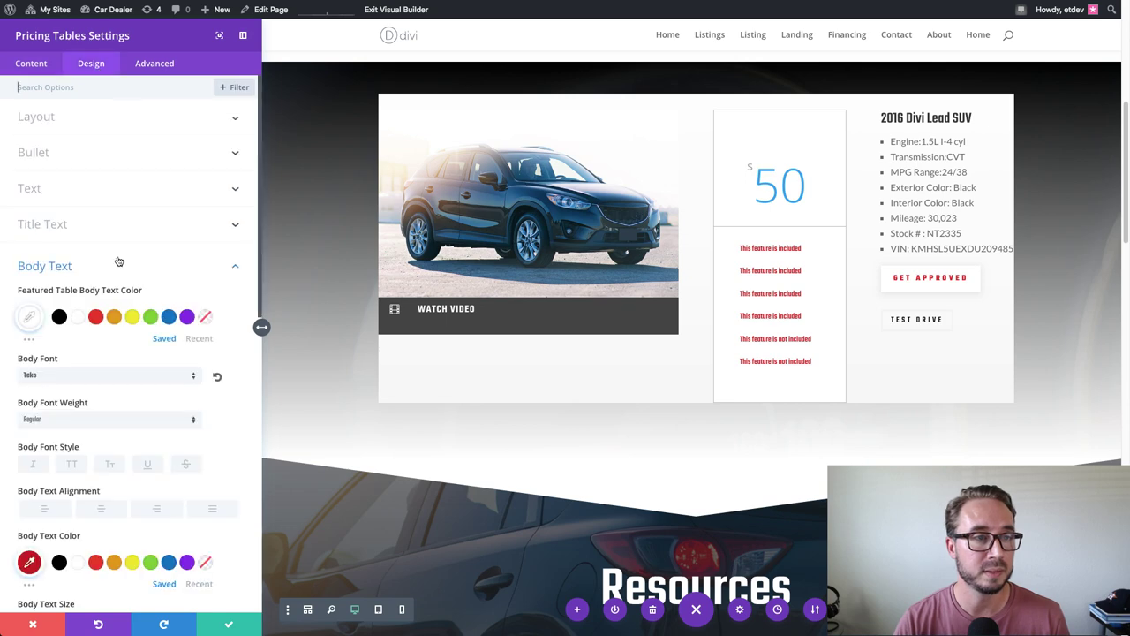
{"action": "scroll", "coordinate": [118, 291], "scroll_direction": "down", "scroll_amount": 8}
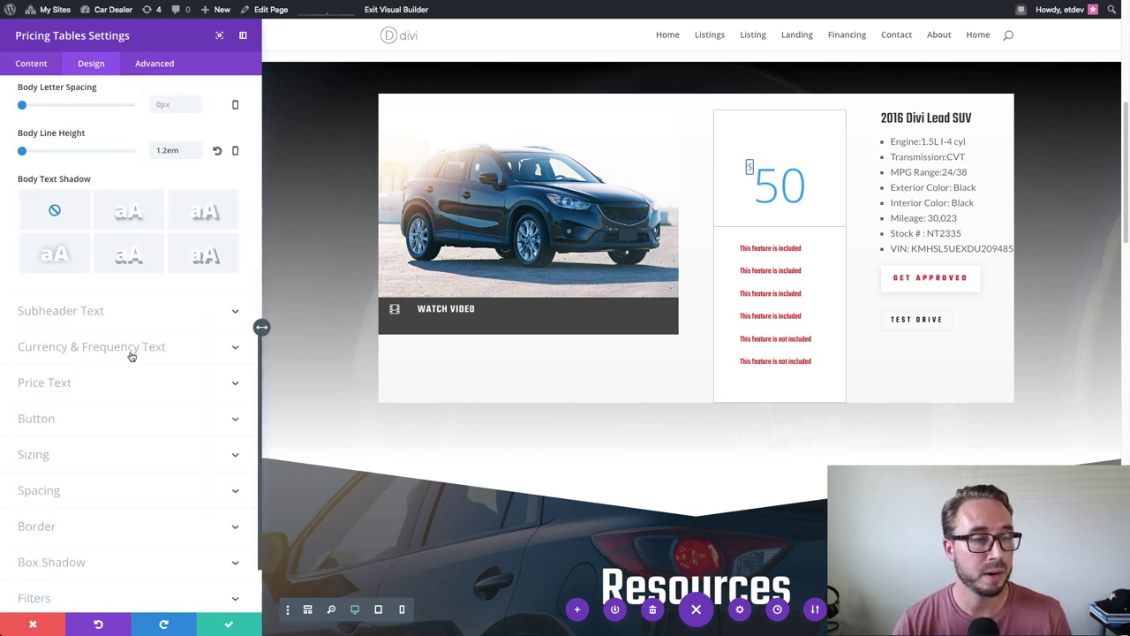
{"action": "left_click", "coordinate": [129, 349]}
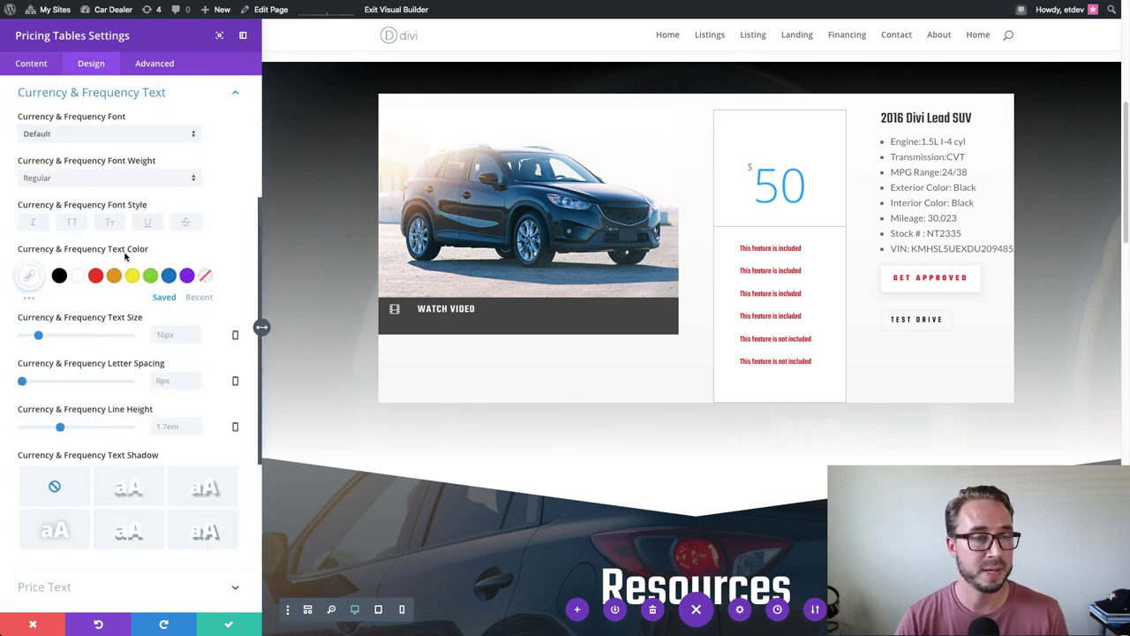
{"action": "left_click", "coordinate": [134, 134]}
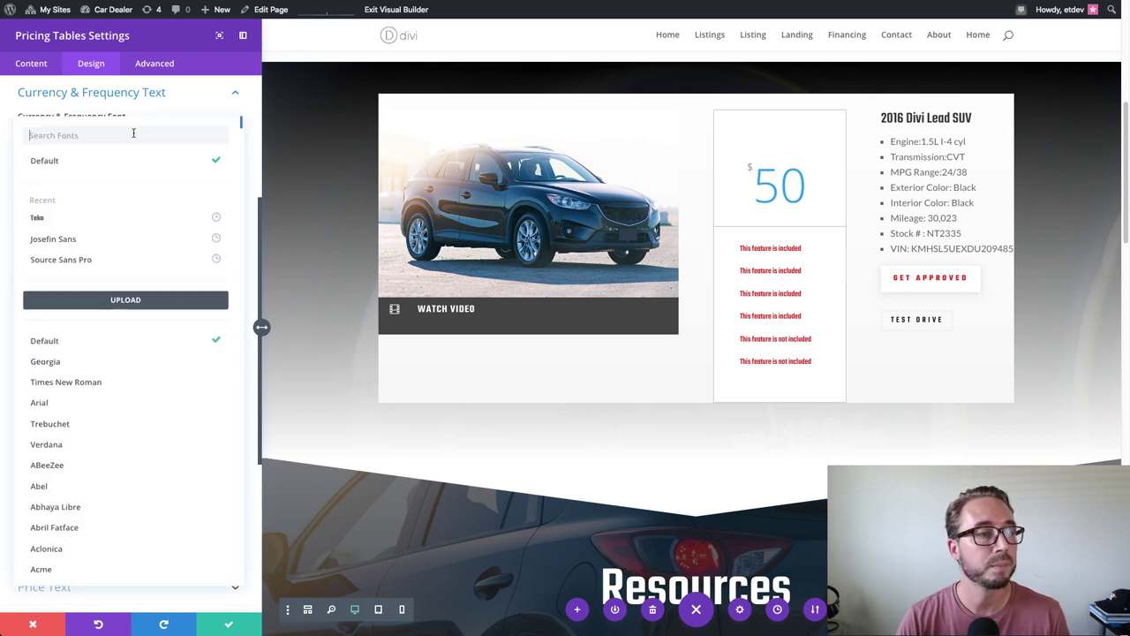
{"action": "left_click", "coordinate": [106, 221]}
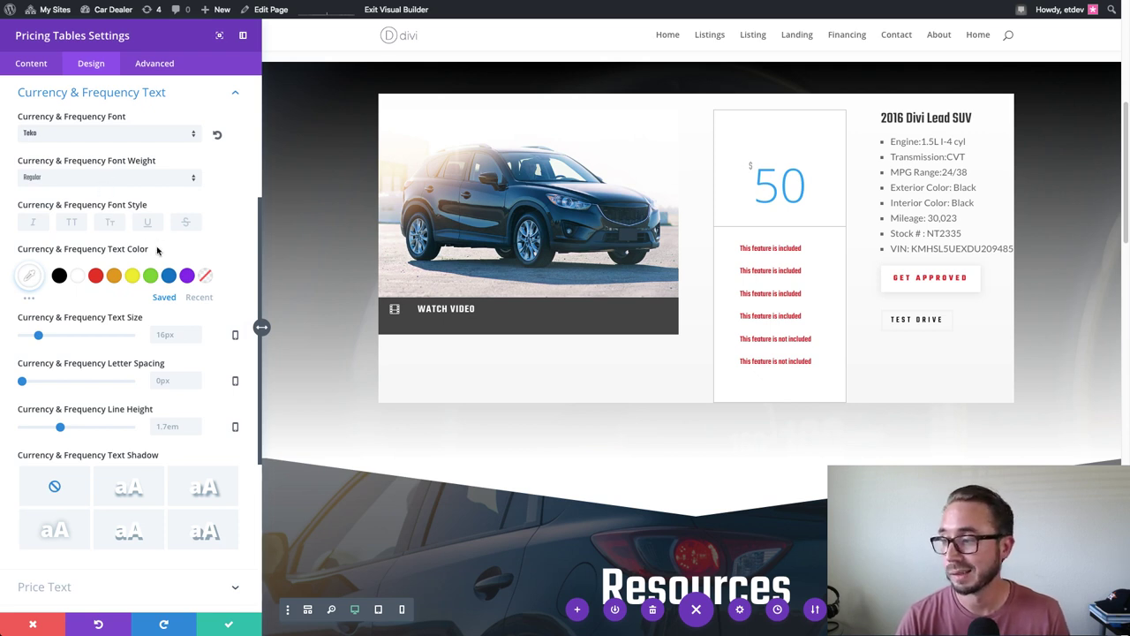
{"action": "left_click", "coordinate": [93, 183]}
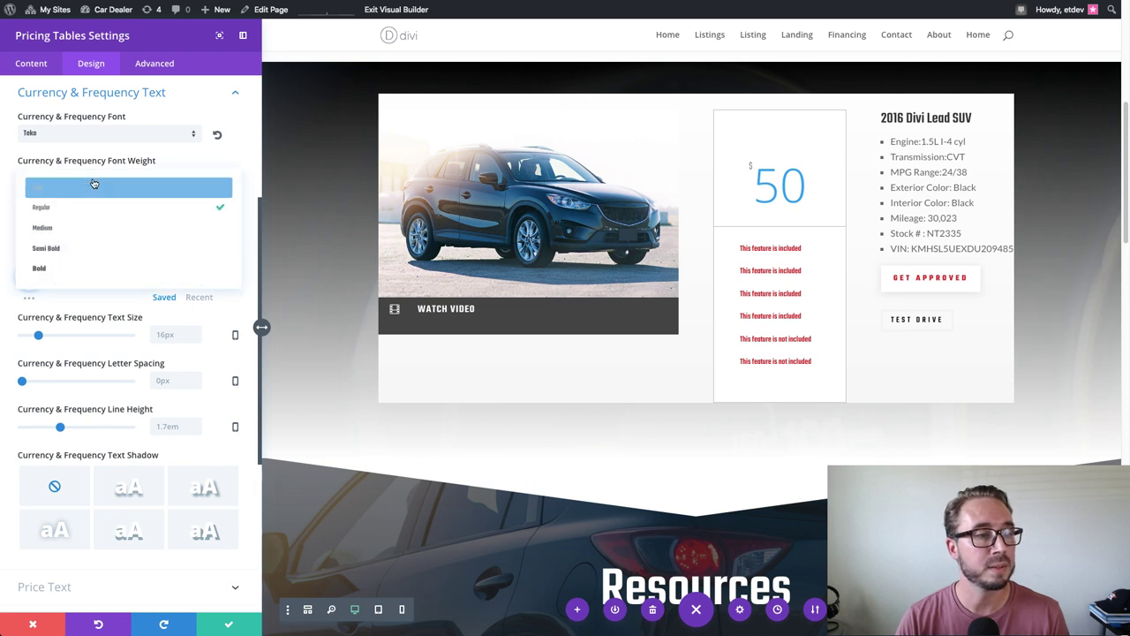
{"action": "left_click", "coordinate": [103, 247]}
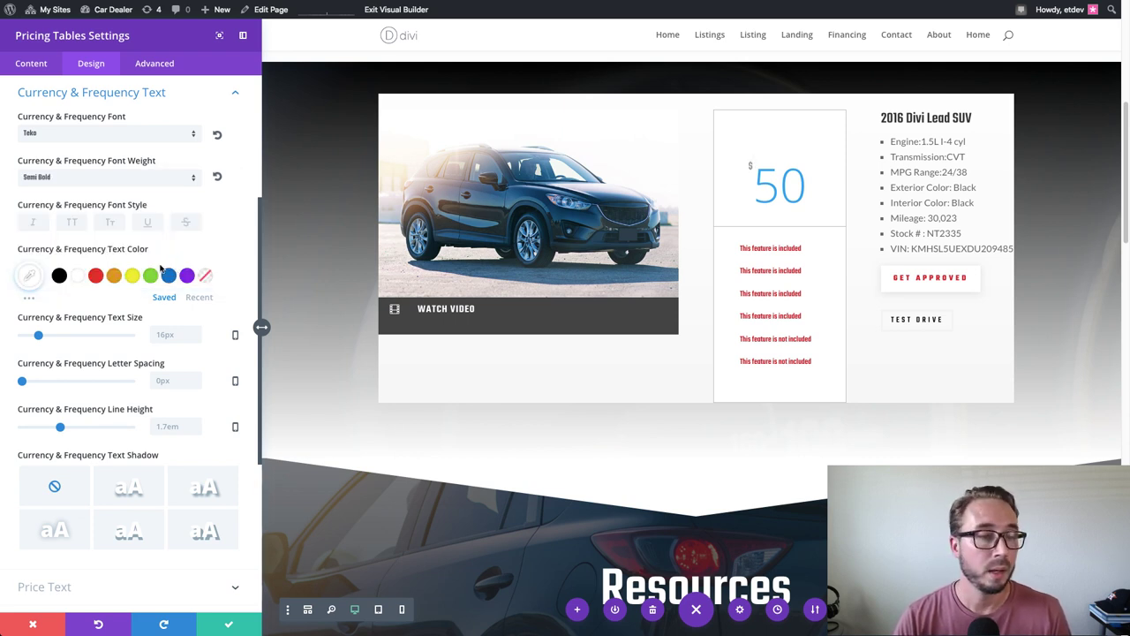
Set the currency and frequency text color to semi-transparent black, rgba(0,0,0,0.61), and its text size to 30px
{"action": "left_click", "coordinate": [27, 278]}
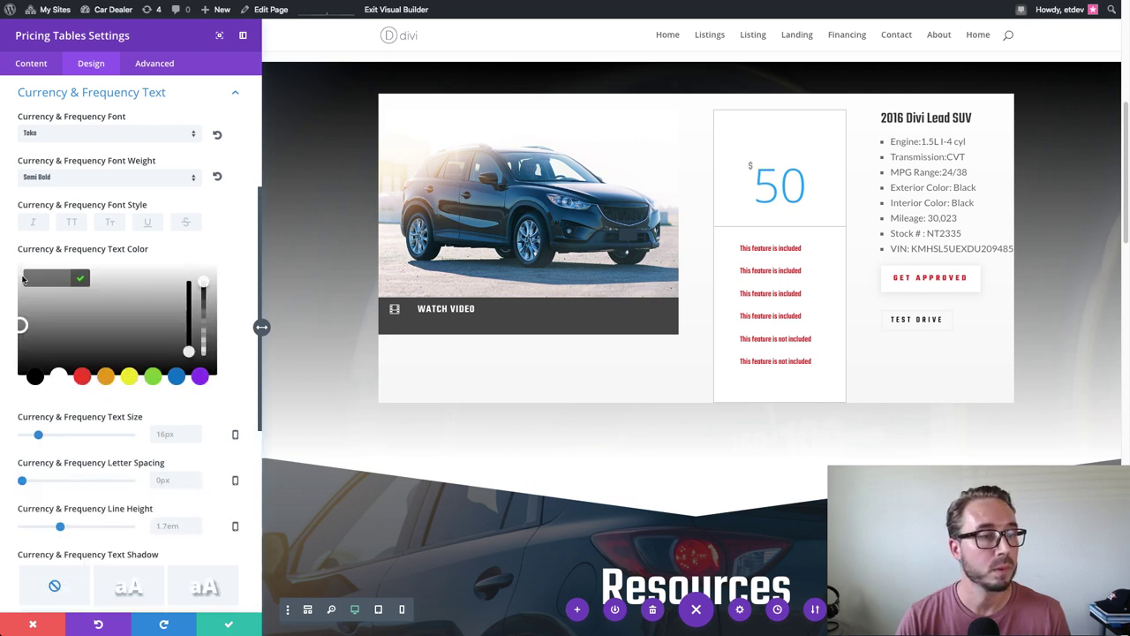
{"action": "left_click", "coordinate": [34, 375]}
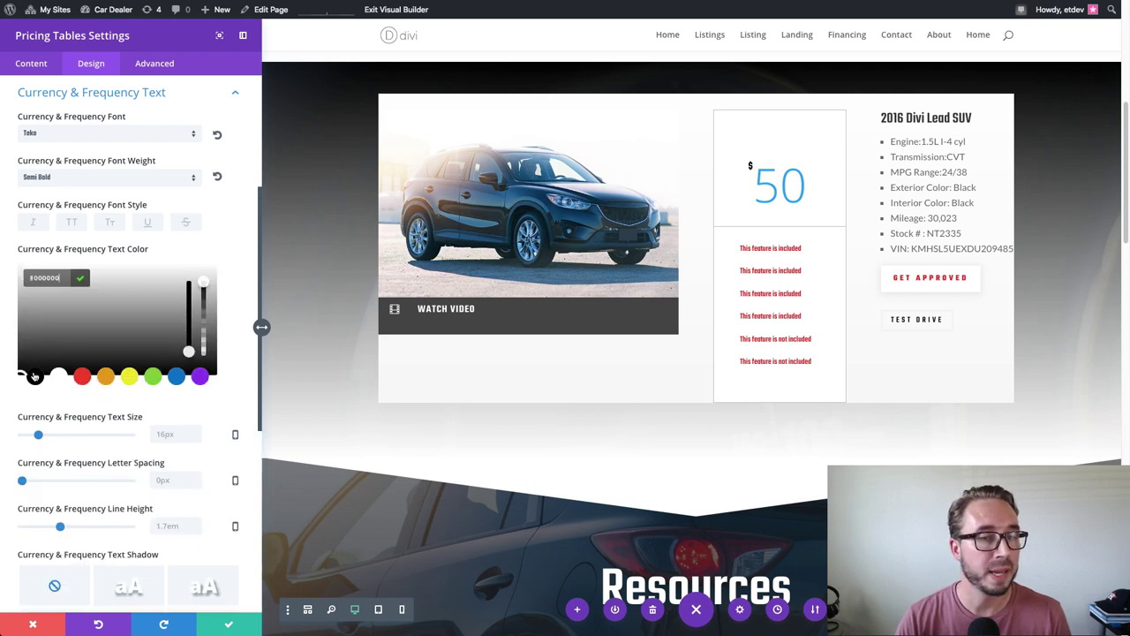
{"action": "left_click_drag", "start_coordinate": [202, 282], "coordinate": [200, 319]}
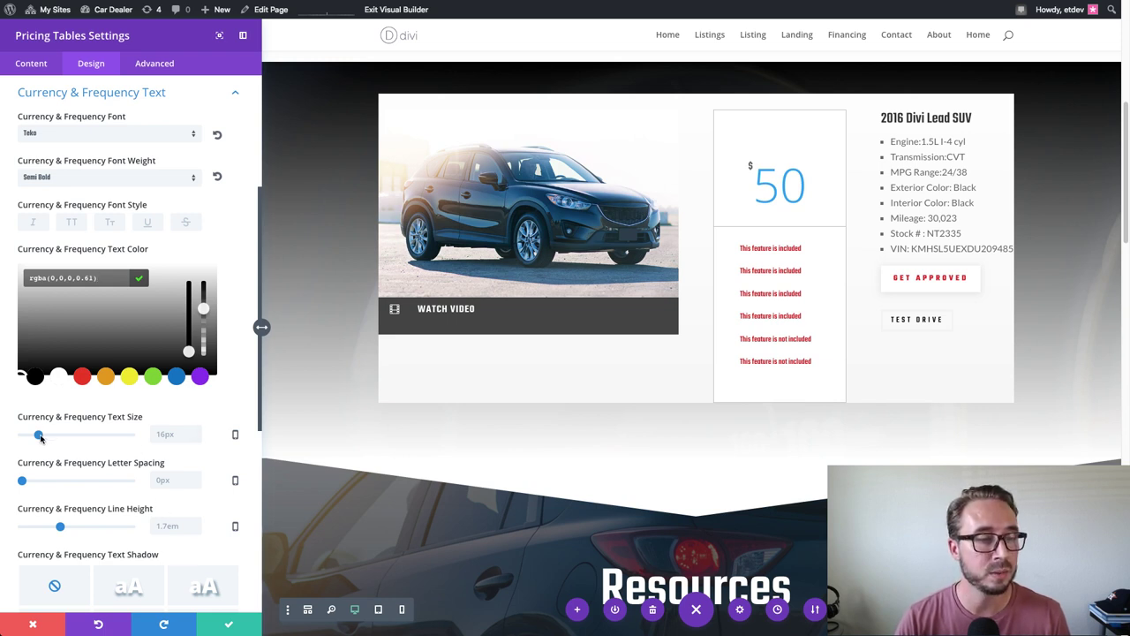
{"action": "left_click", "coordinate": [169, 434]}
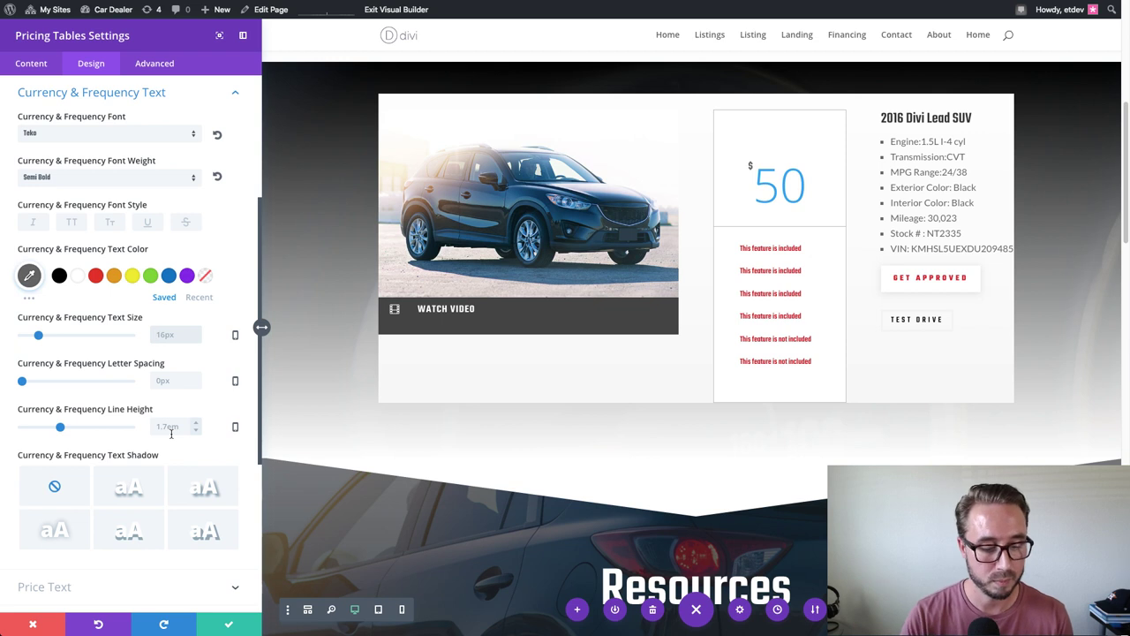
{"action": "type", "text": "30px"}
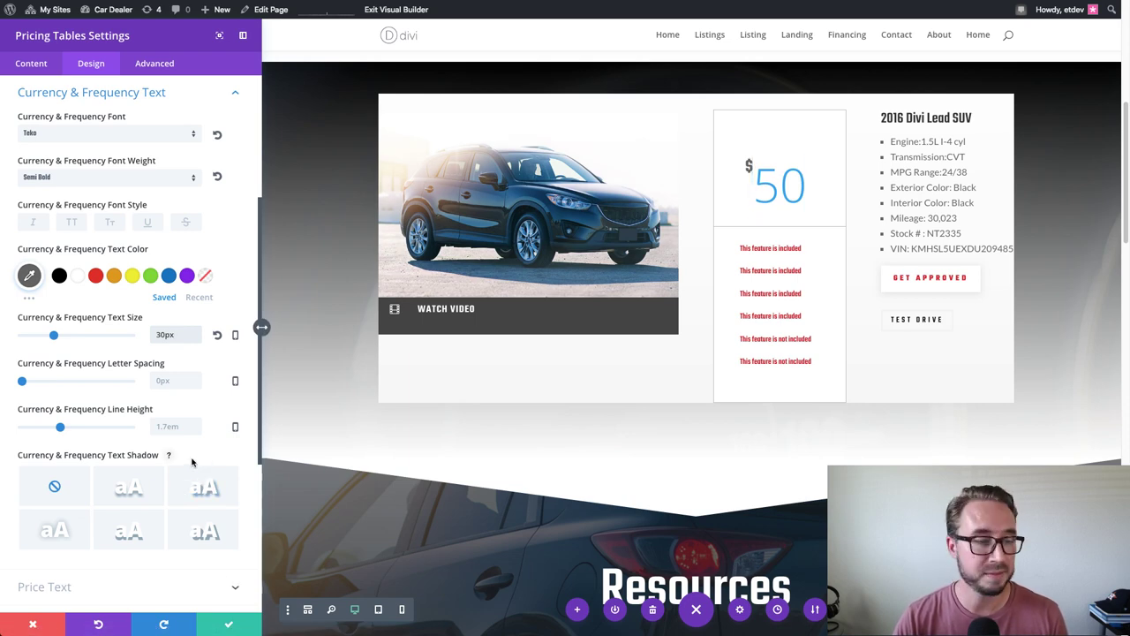
Set the price text font to Teko and give the price the same red color as the body text
{"action": "scroll", "coordinate": [185, 464], "scroll_direction": "down", "scroll_amount": 3}
{"action": "left_click", "coordinate": [100, 394]}
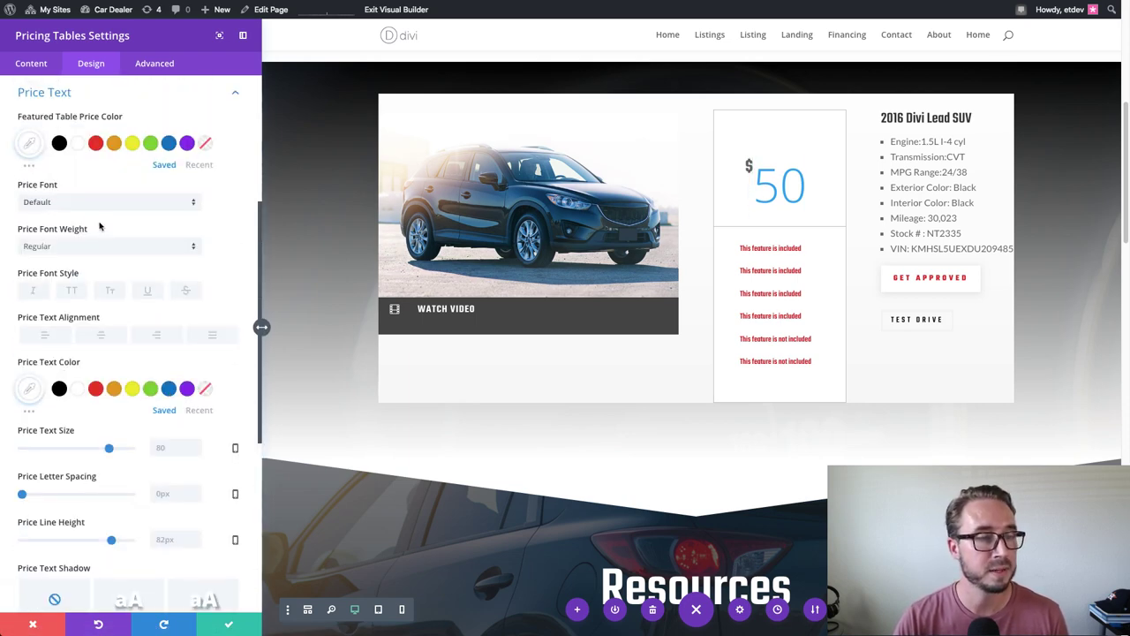
{"action": "left_click", "coordinate": [92, 209]}
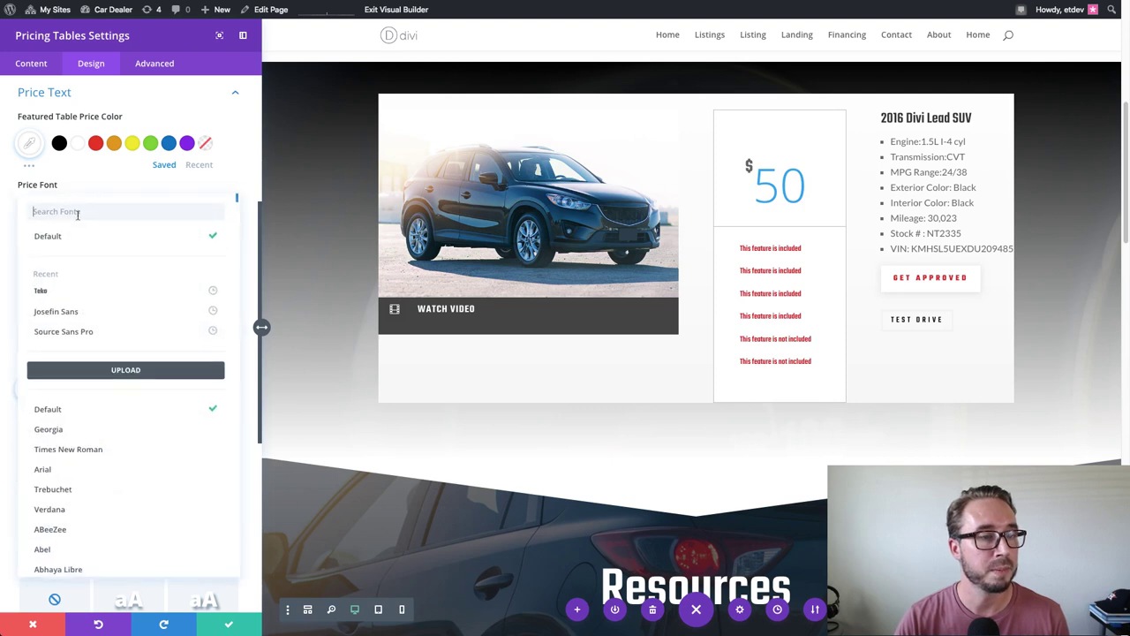
{"action": "left_click", "coordinate": [77, 288]}
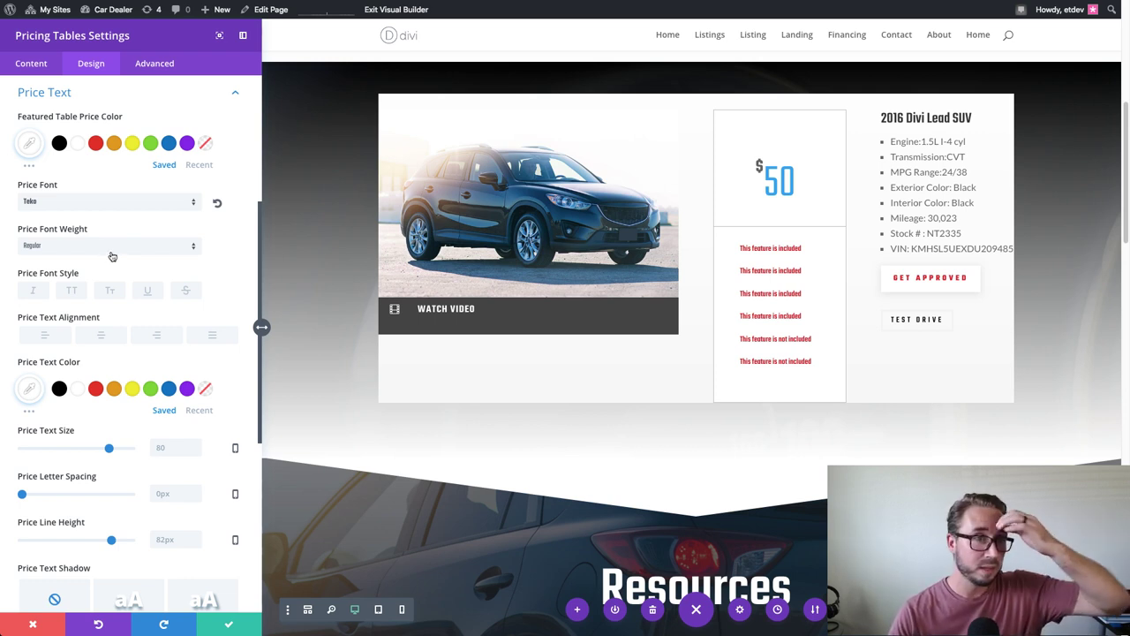
{"action": "left_click", "coordinate": [30, 389]}
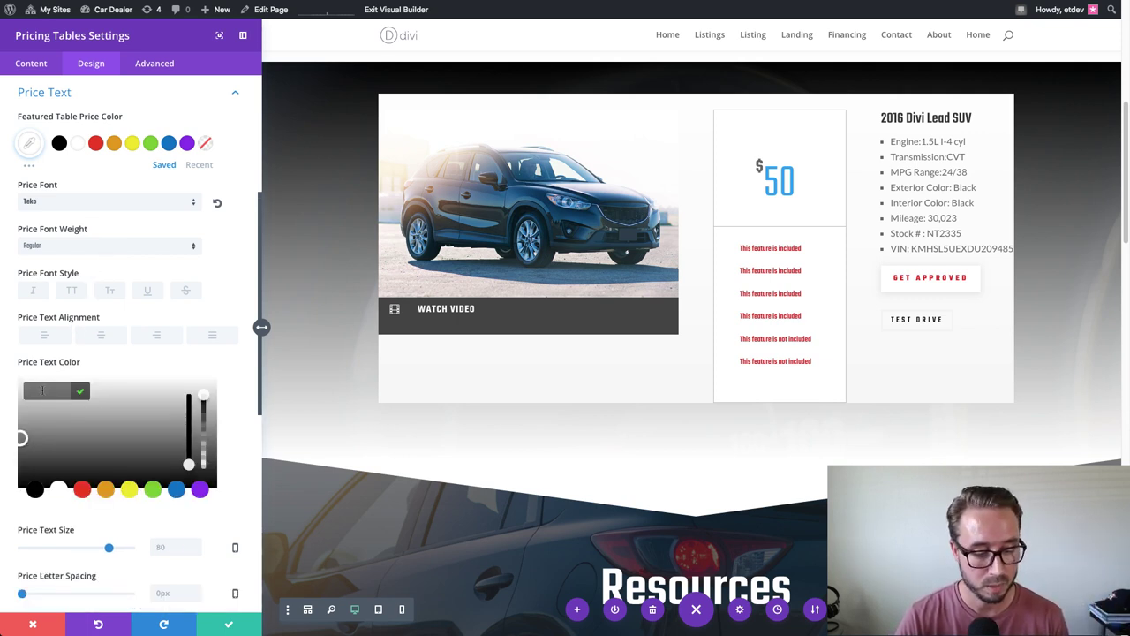
{"action": "key", "text": "ctrl+v"}
{"action": "left_click", "coordinate": [104, 366]}
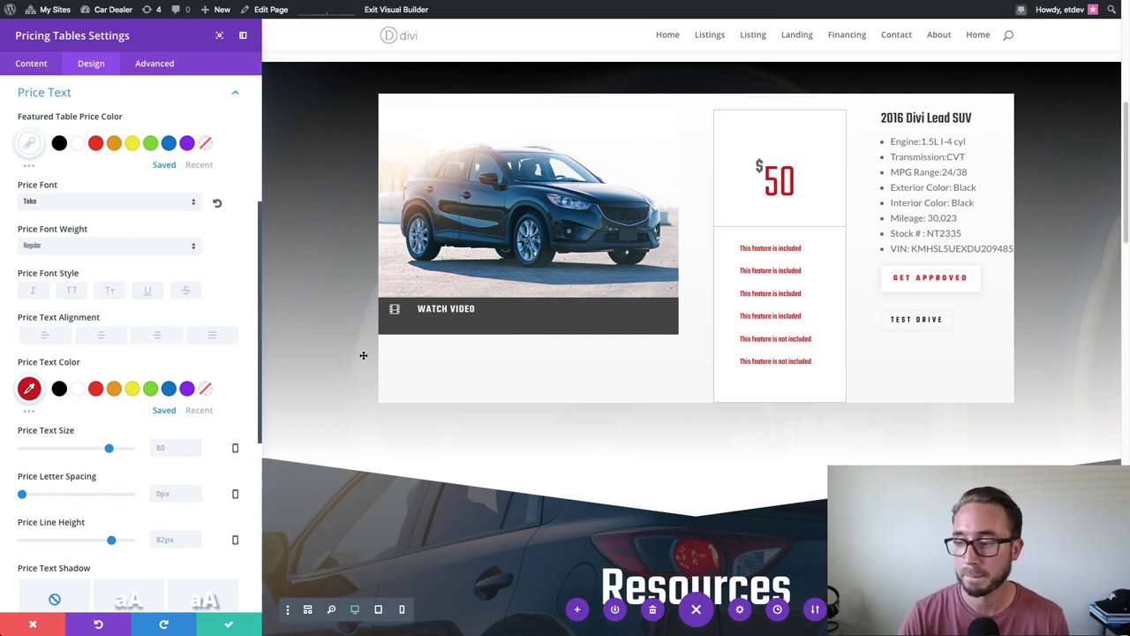
Give the pricing table a bottom custom margin of 5px and reduce its border width to 0px
{"action": "scroll", "coordinate": [155, 386], "scroll_direction": "down", "scroll_amount": 5}
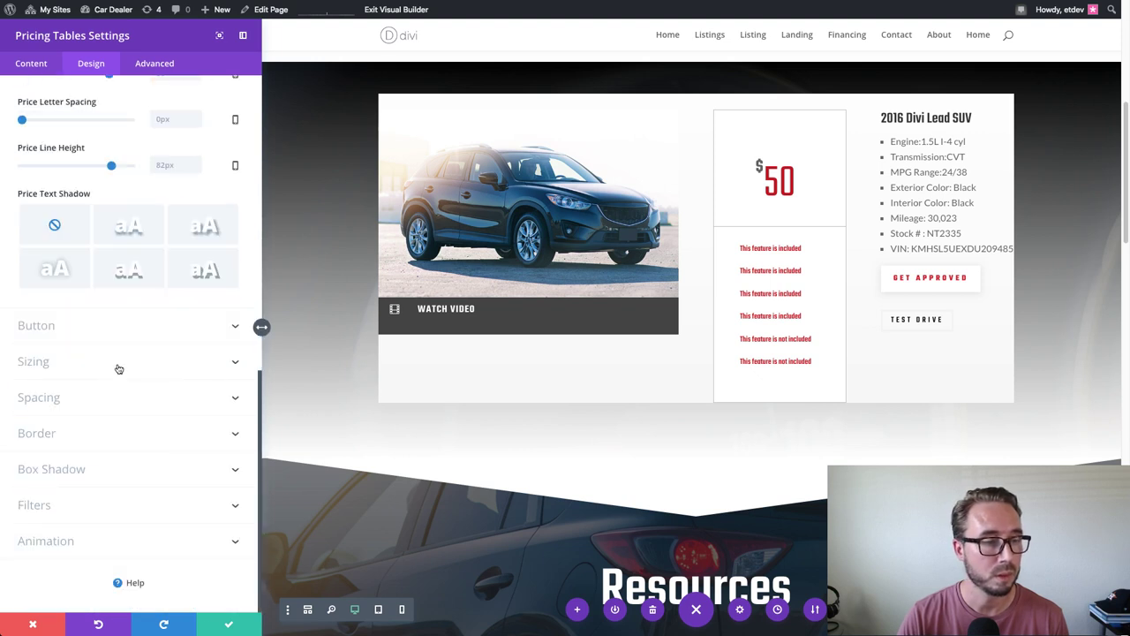
{"action": "left_click", "coordinate": [116, 398]}
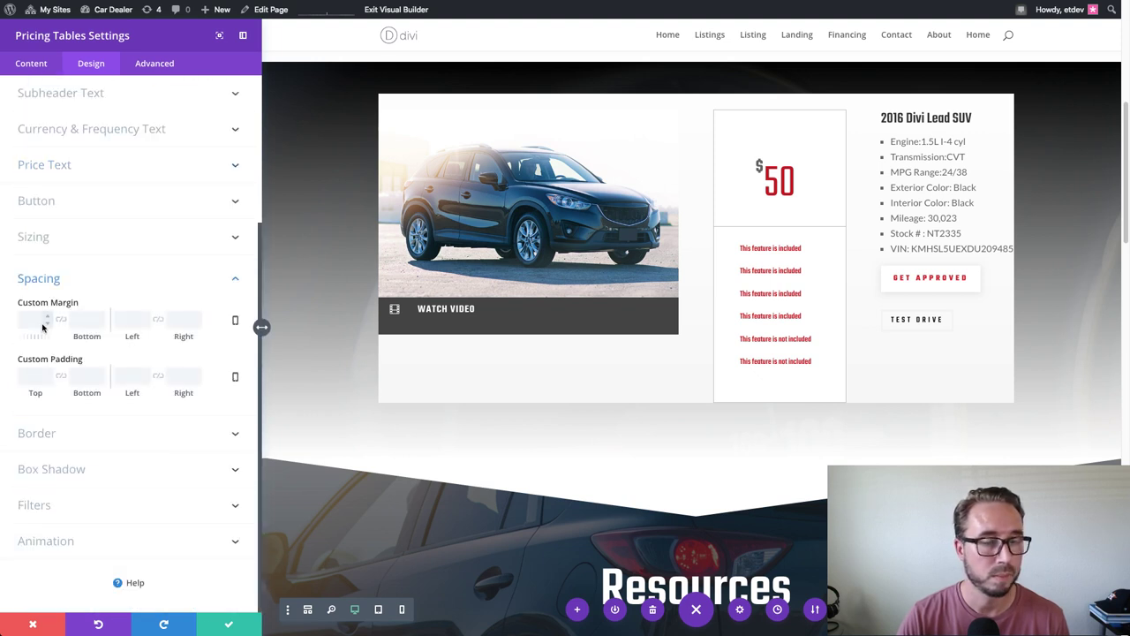
{"action": "left_click", "coordinate": [94, 319]}
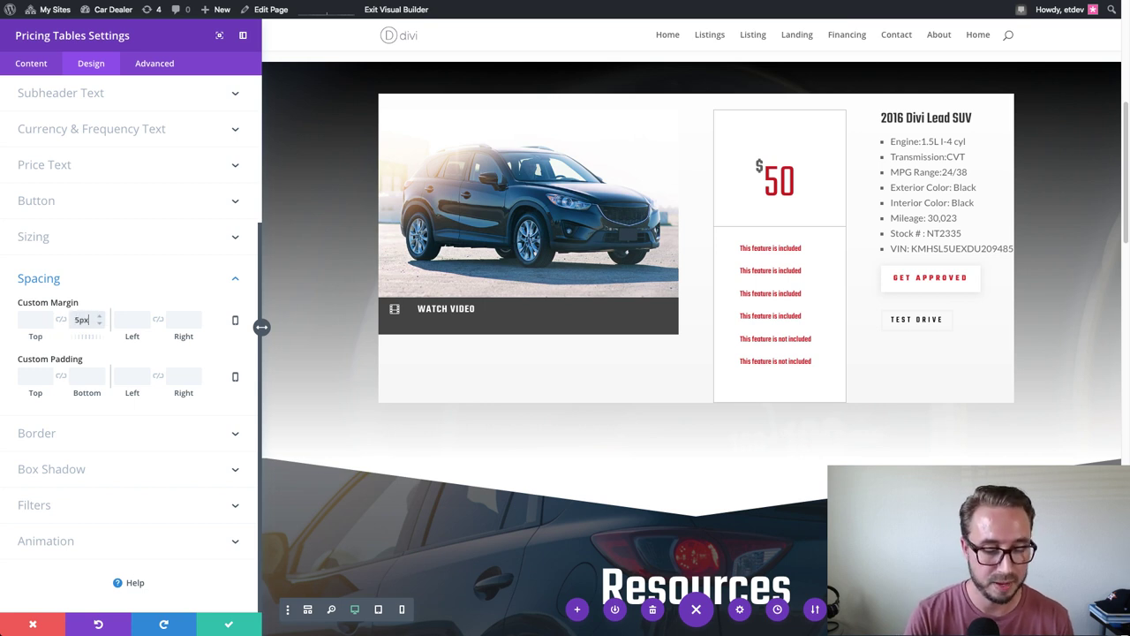
{"action": "type", "text": "5px"}
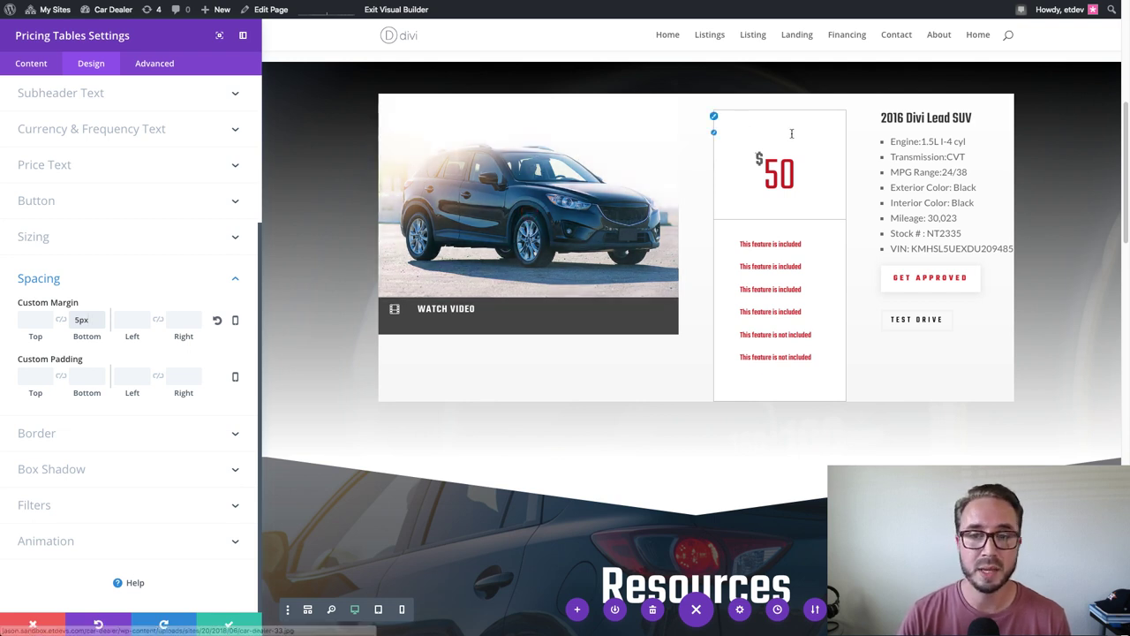
{"action": "left_click", "coordinate": [79, 438]}
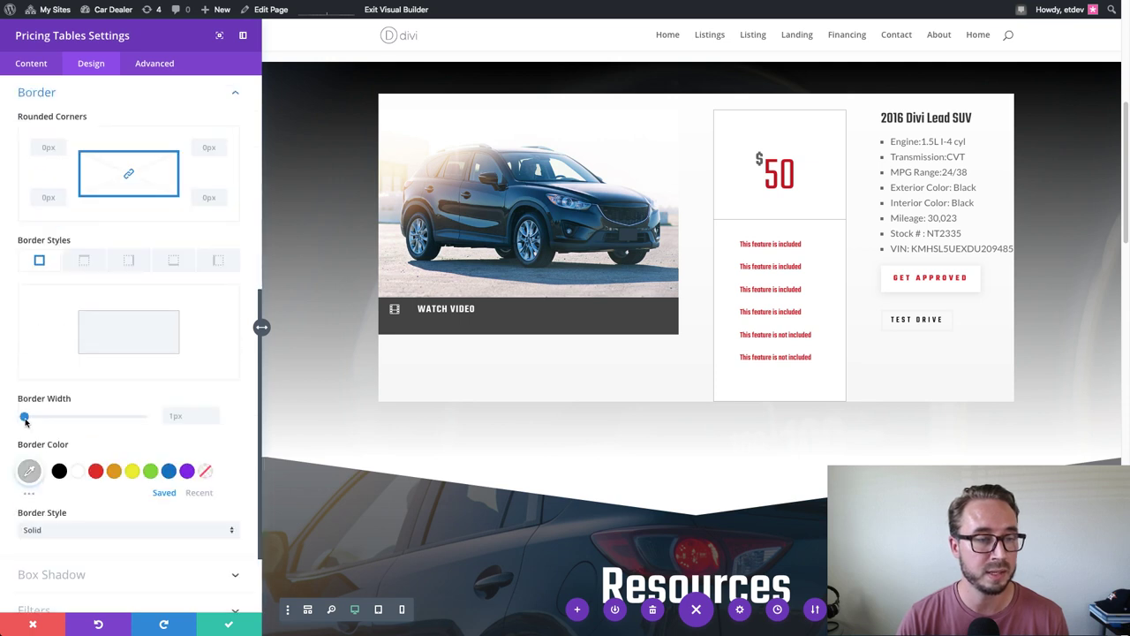
{"action": "left_click_drag", "start_coordinate": [24, 420], "coordinate": [16, 423]}
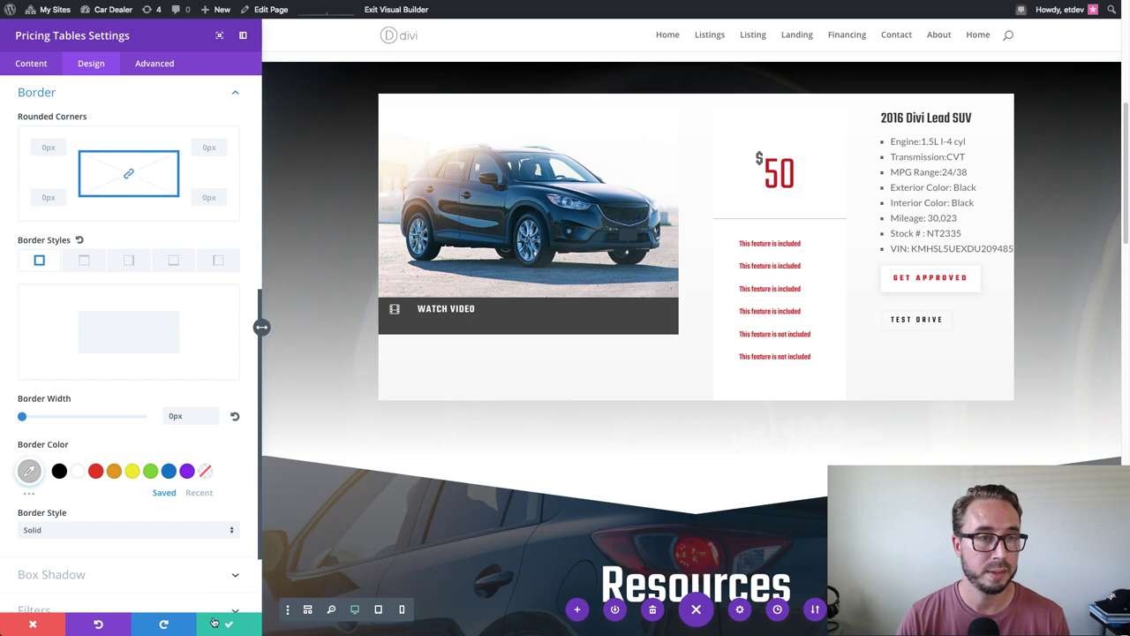
Open the settings of the single table inside the pricing tables module and clear its title and subtitle
{"action": "scroll", "coordinate": [141, 379], "scroll_direction": "up", "scroll_amount": 5}
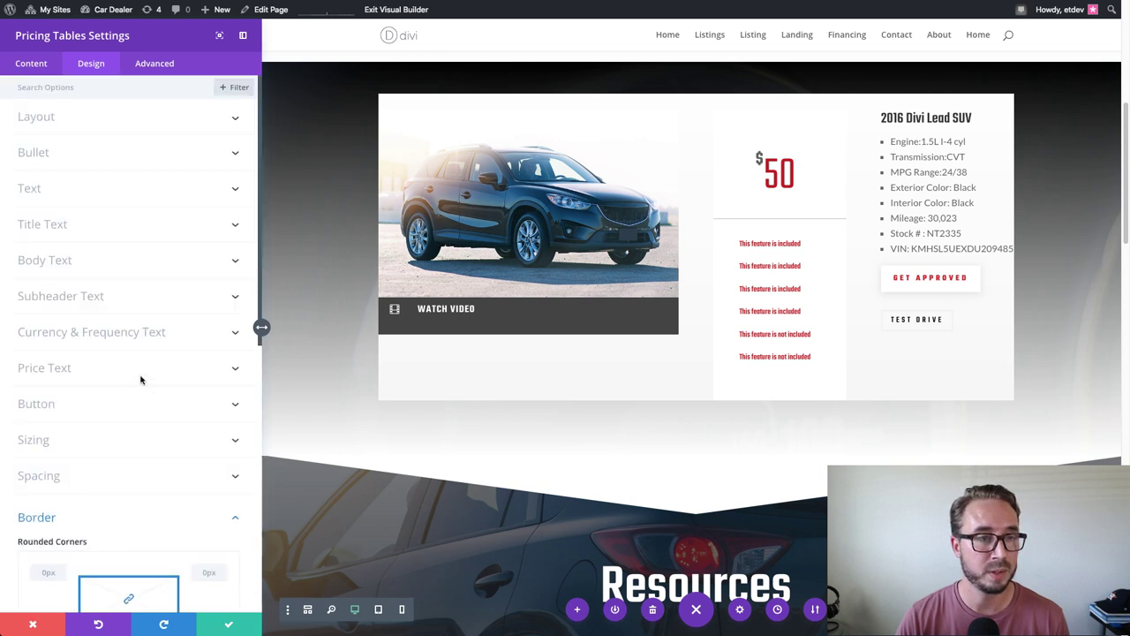
{"action": "left_click", "coordinate": [37, 73]}
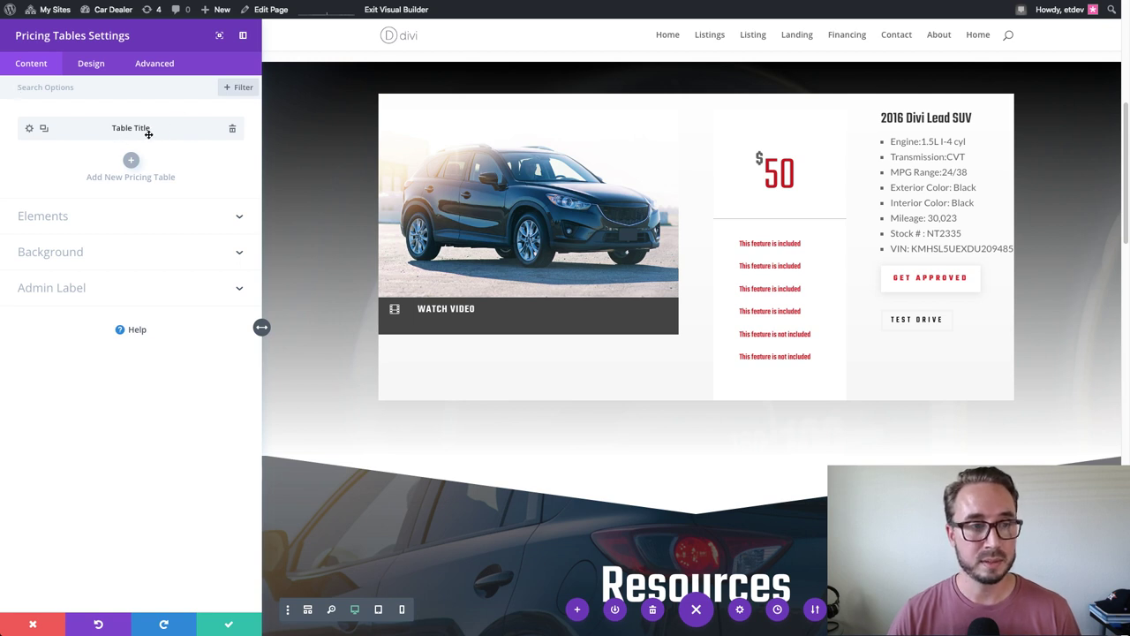
{"action": "left_click", "coordinate": [30, 130]}
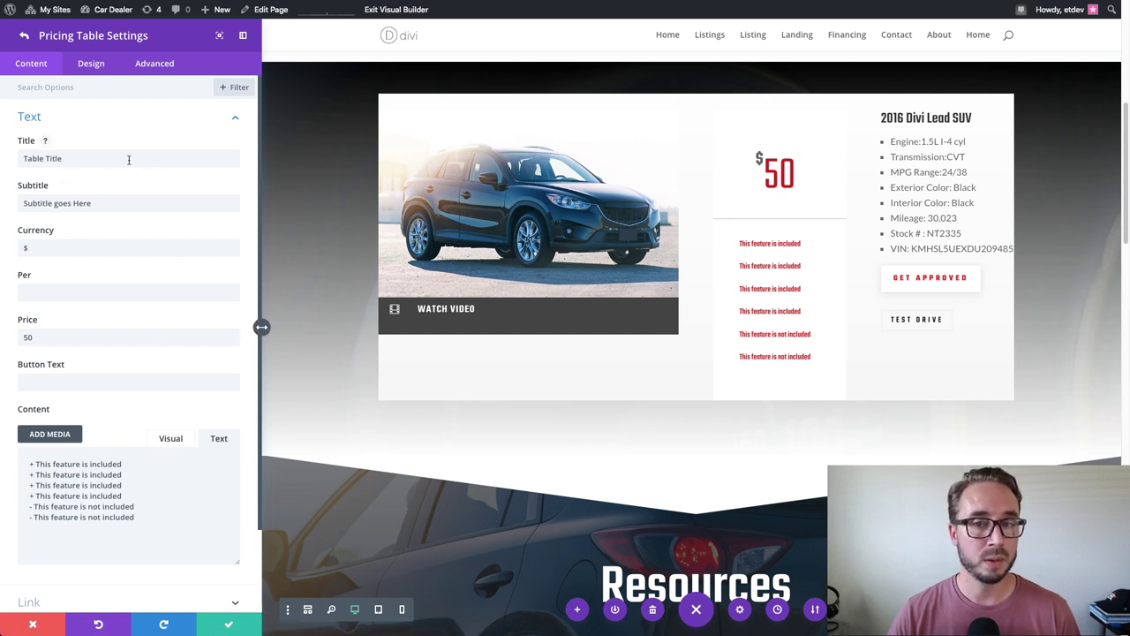
{"action": "left_click_drag", "start_coordinate": [108, 159], "coordinate": [5, 158]}
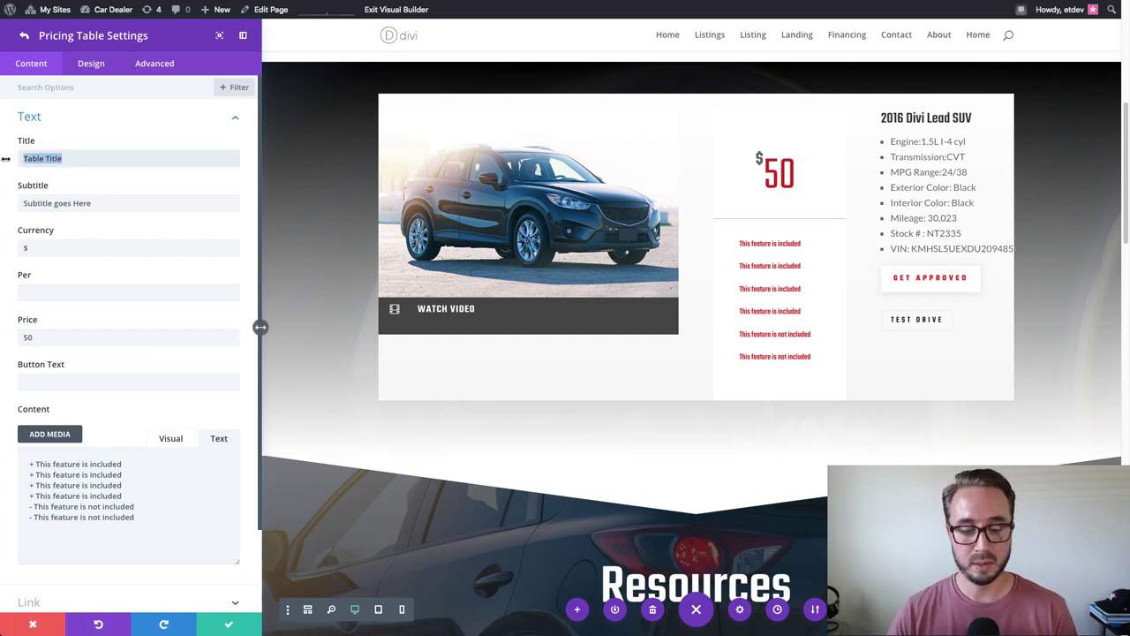
{"action": "key", "text": "BackSpace"}
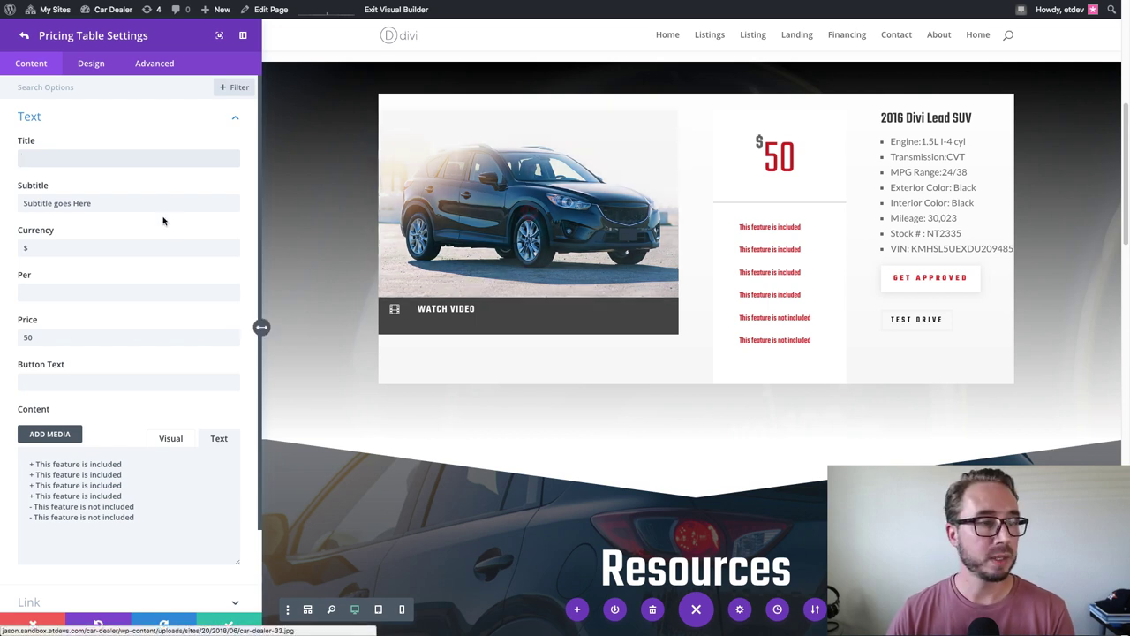
{"action": "left_click", "coordinate": [132, 204]}
{"action": "triple_click", "coordinate": [114, 203]}
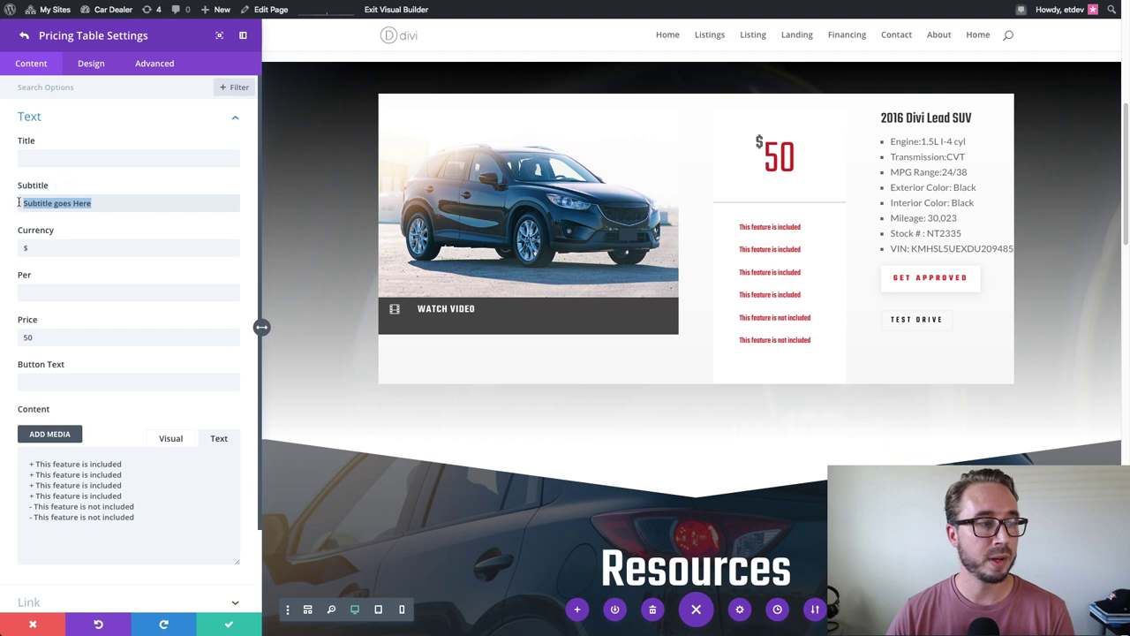
{"action": "key", "text": "BackSpace"}
Set the pricing table's billing period to "month" and its price to 199
{"action": "left_click", "coordinate": [116, 248]}
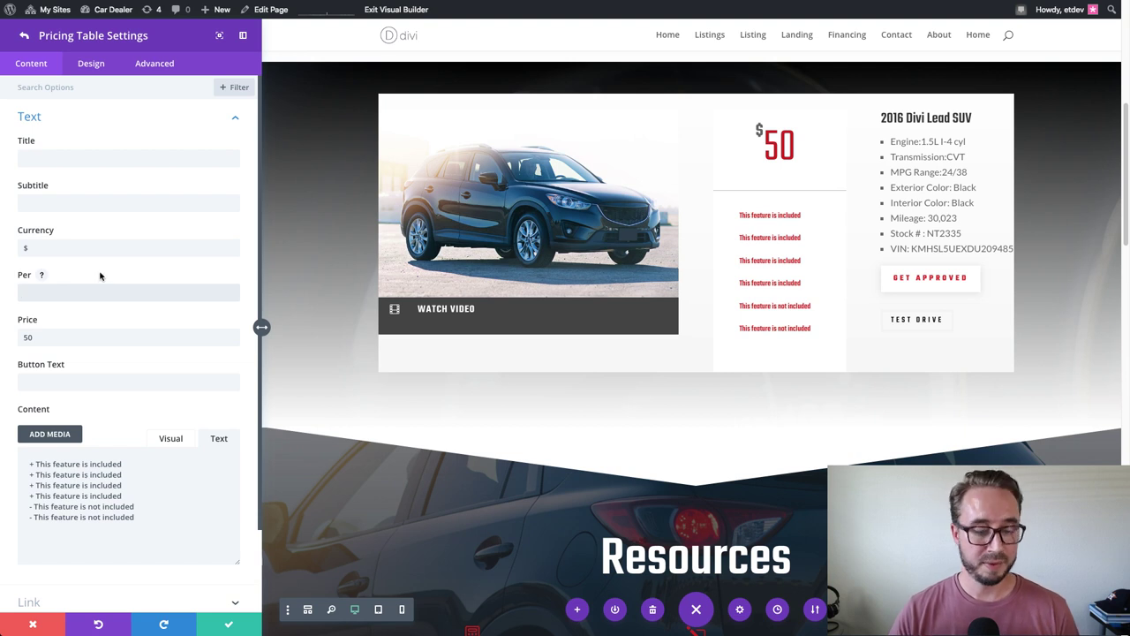
{"action": "type", "text": "month"}
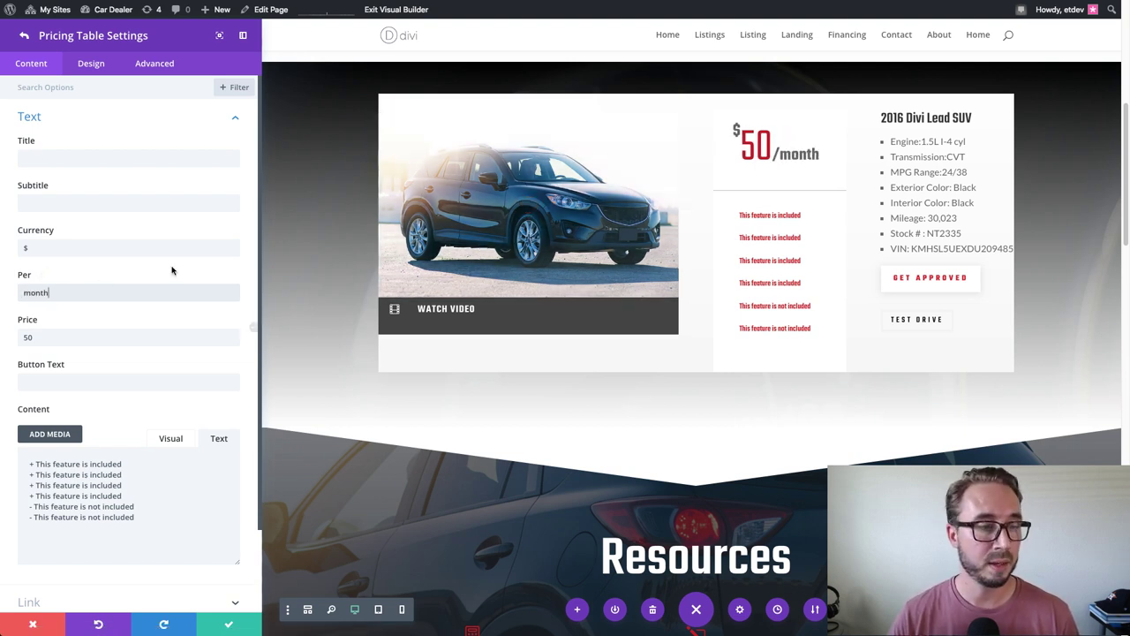
{"action": "left_click", "coordinate": [126, 336]}
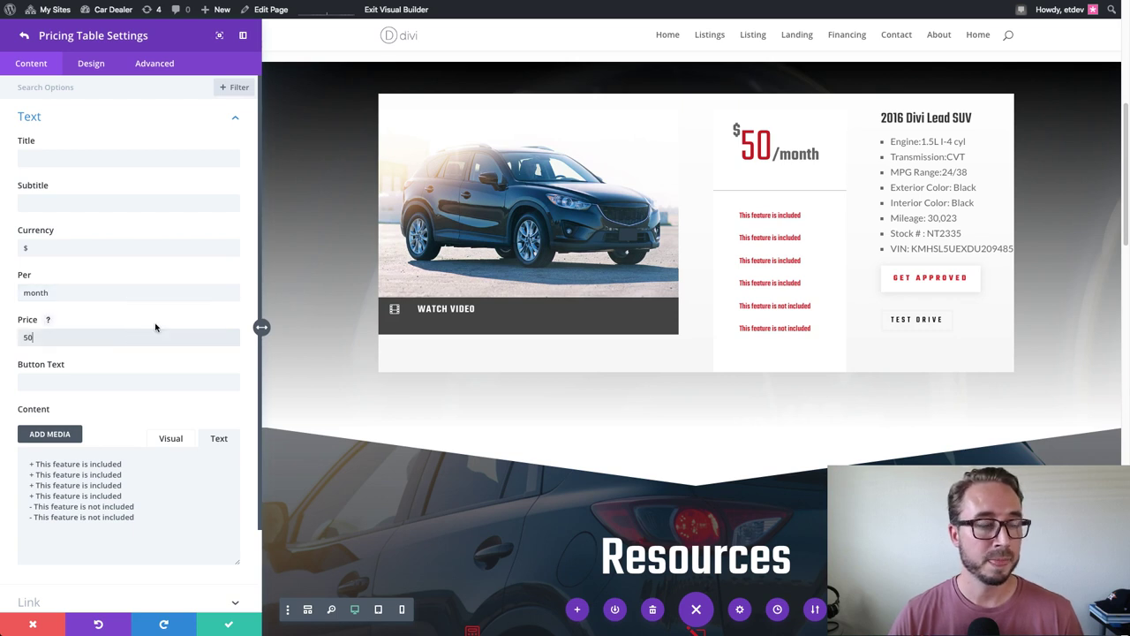
{"action": "key", "text": "BackSpace"}
{"action": "key", "text": "BackSpace"}
{"action": "type", "text": "199"}
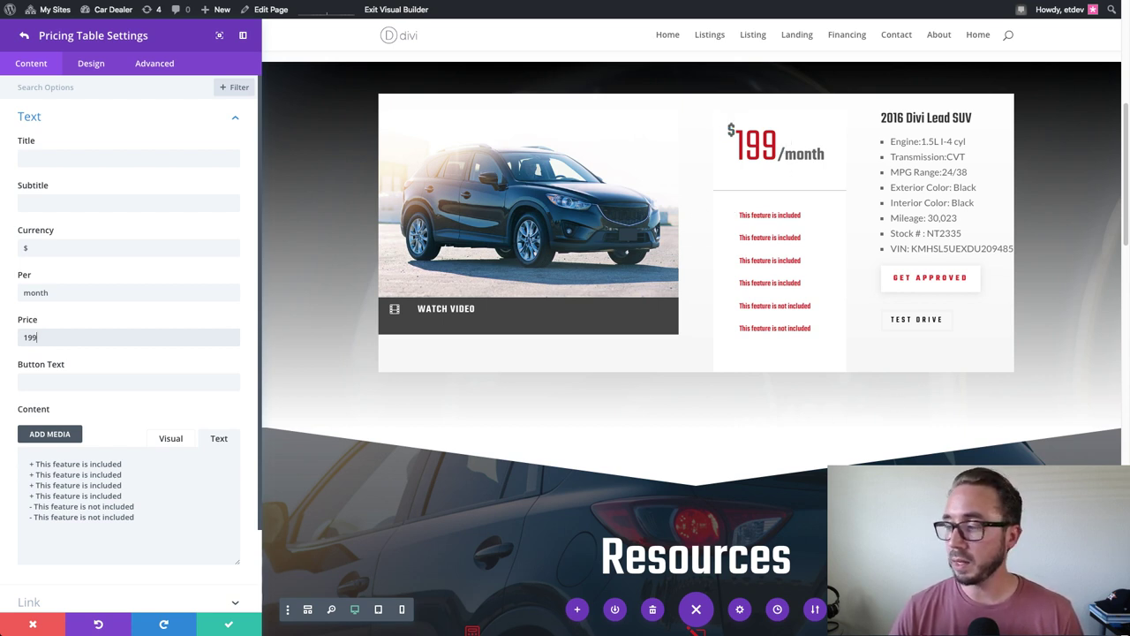
Replace the pricing table's placeholder feature list with the line "for 36 Months"
{"action": "scroll", "coordinate": [235, 490], "scroll_direction": "down", "scroll_amount": 1}
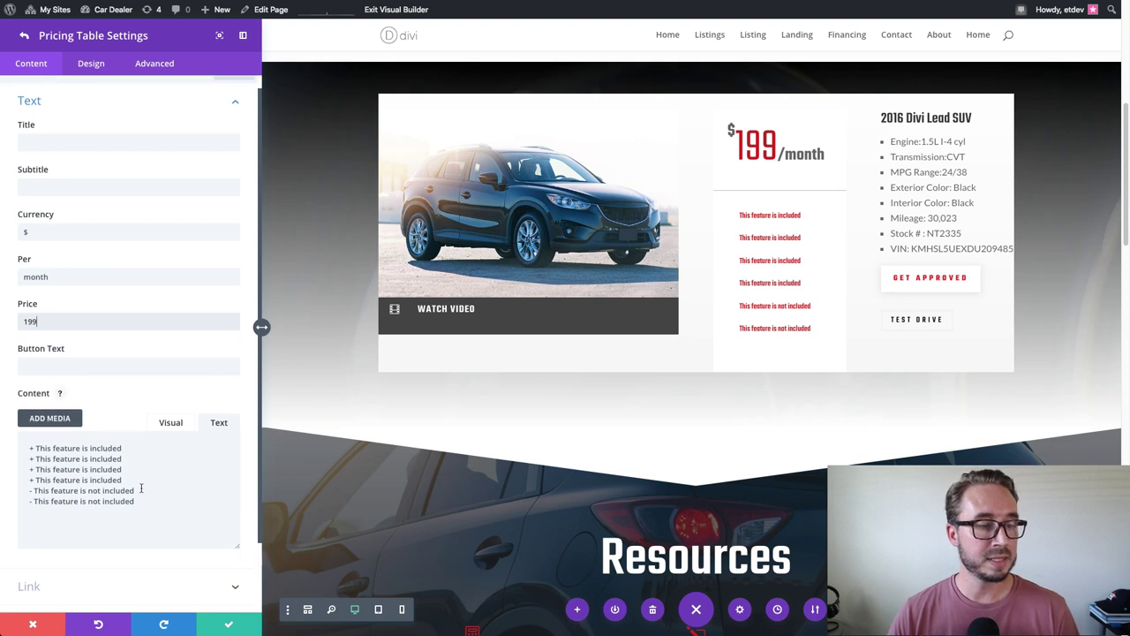
{"action": "left_click_drag", "start_coordinate": [137, 500], "coordinate": [15, 440]}
{"action": "key", "text": "BackSpace"}
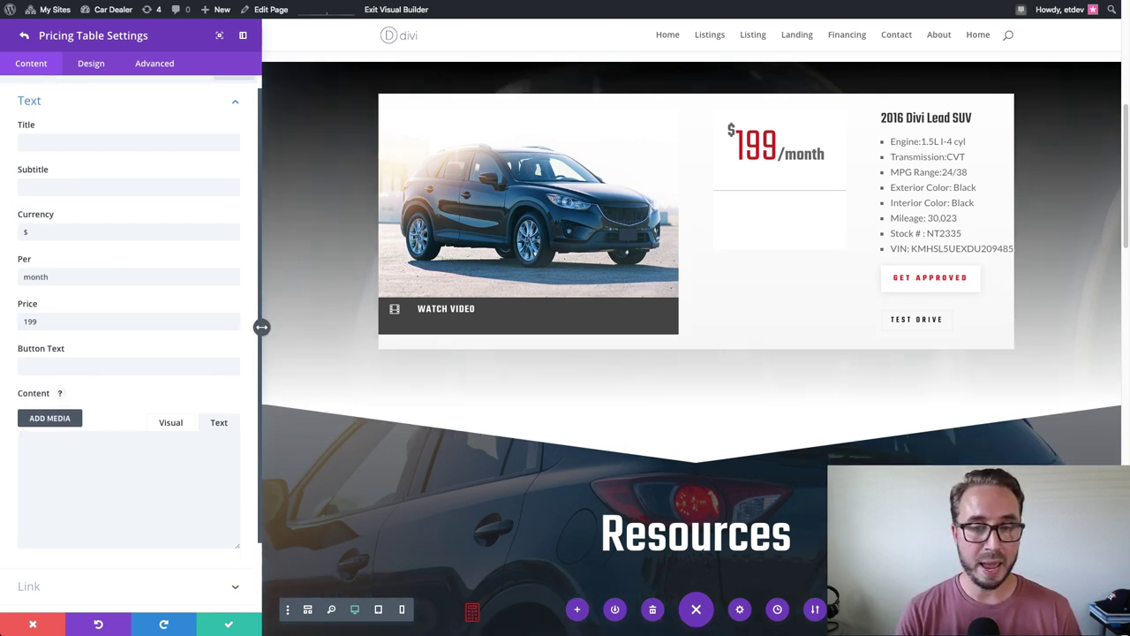
{"action": "type", "text": "fo"}
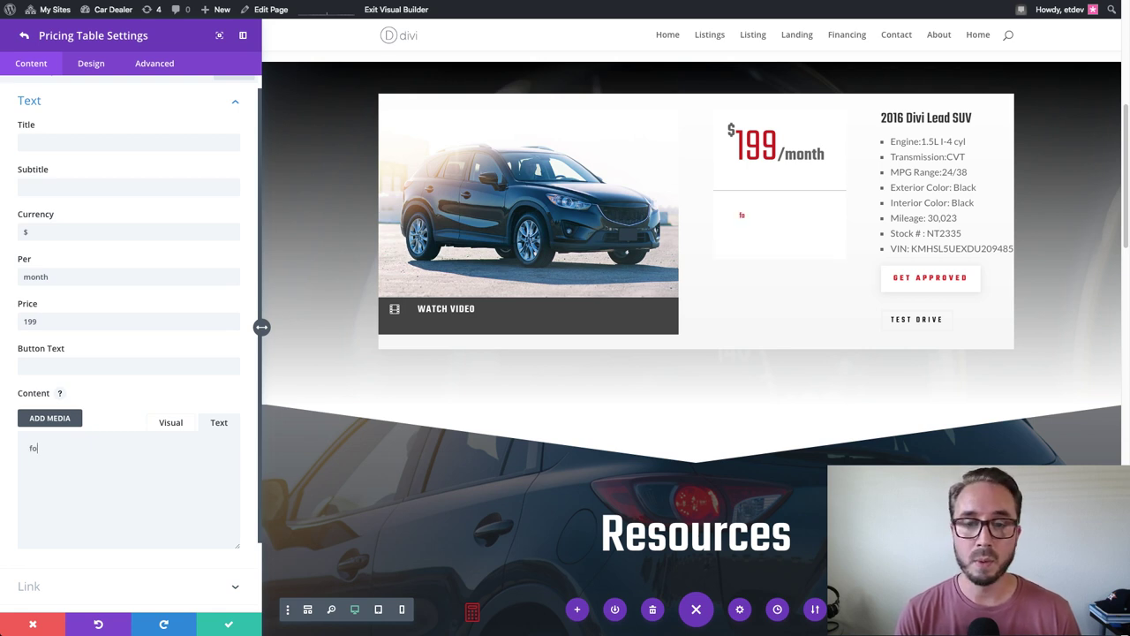
{"action": "type", "text": "r"}
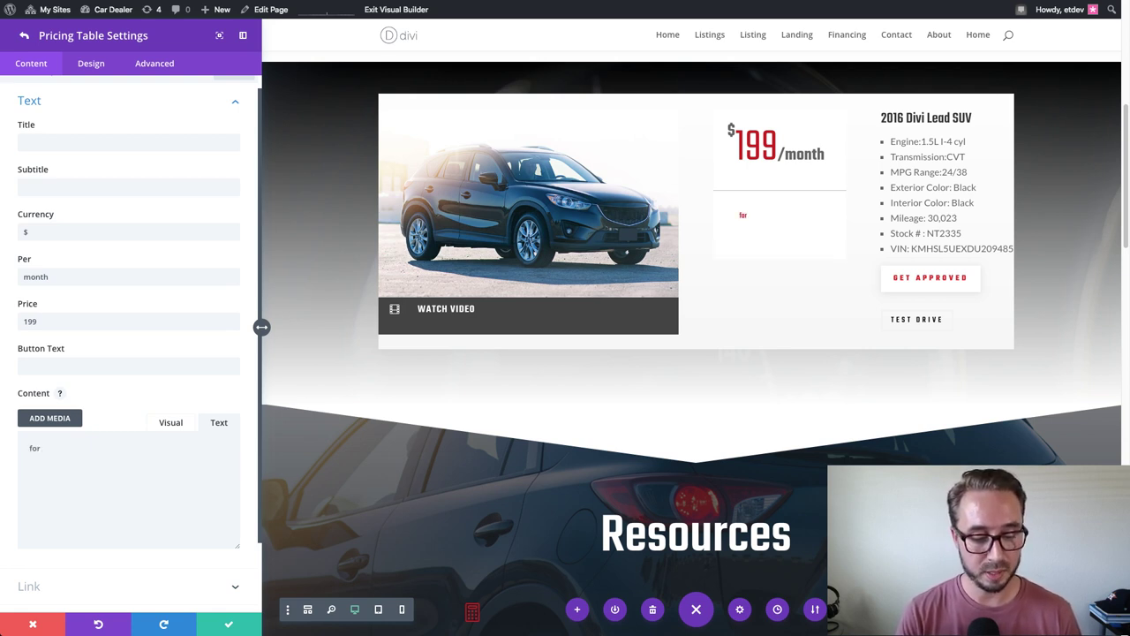
{"action": "type", "text": " 36"}
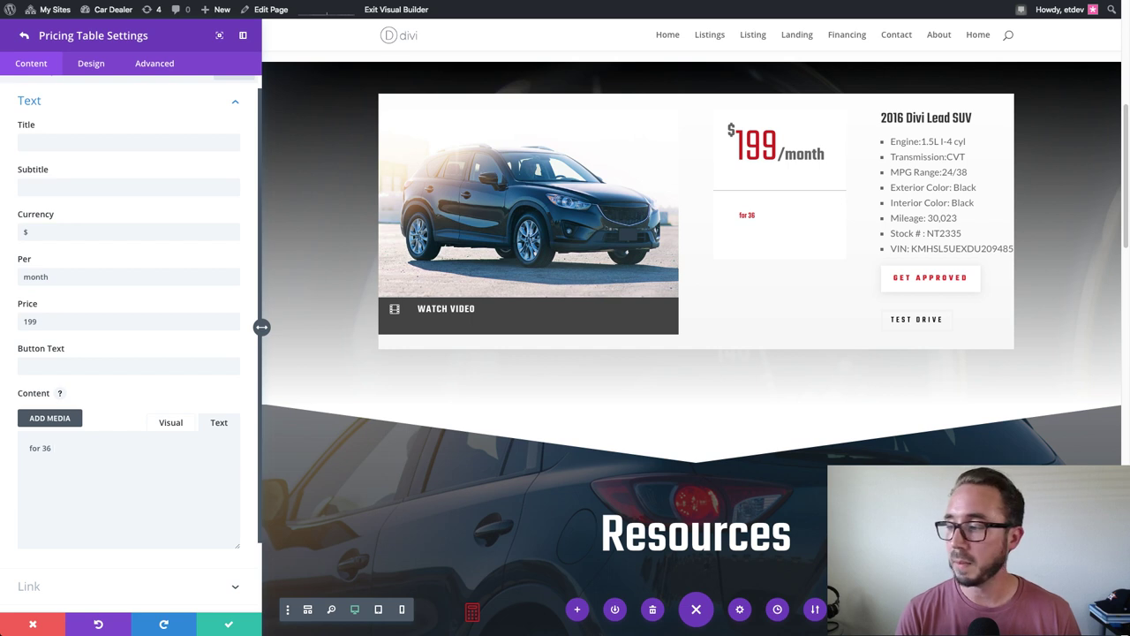
{"action": "type", "text": " Mon"}
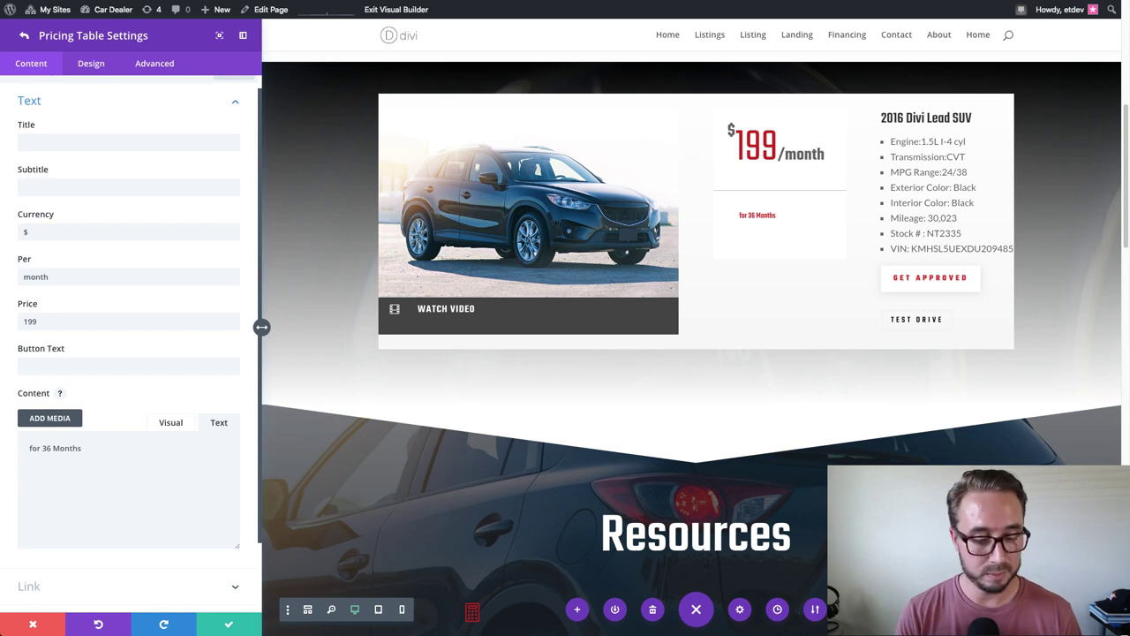
{"action": "type", "text": "ths"}
Add a second content line reading "$2000 down" to the pricing table
{"action": "key", "text": "Return"}
{"action": "type", "text": "@200"}
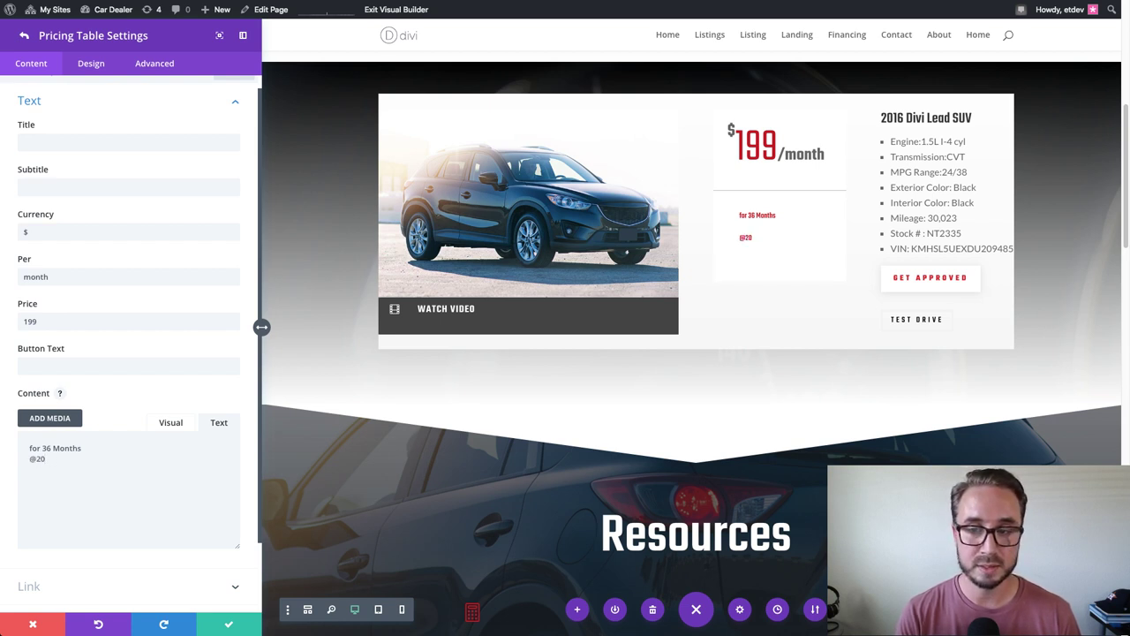
{"action": "key", "text": "BackSpace"}
{"action": "key", "text": "BackSpace"}
{"action": "key", "text": "BackSpace"}
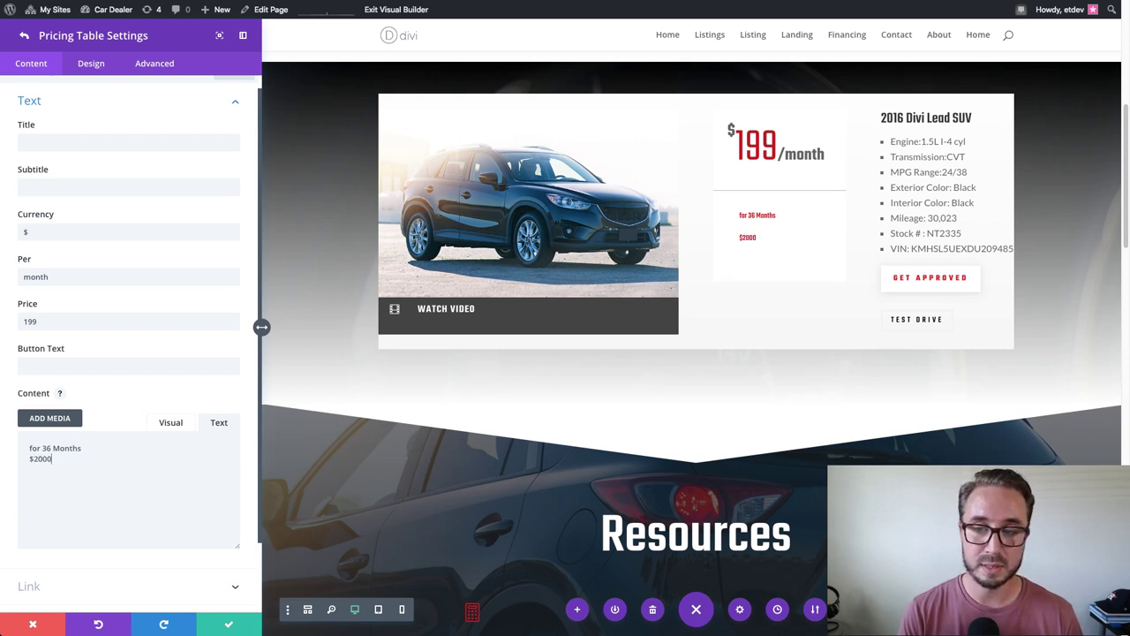
{"action": "type", "text": "$2000 down"}
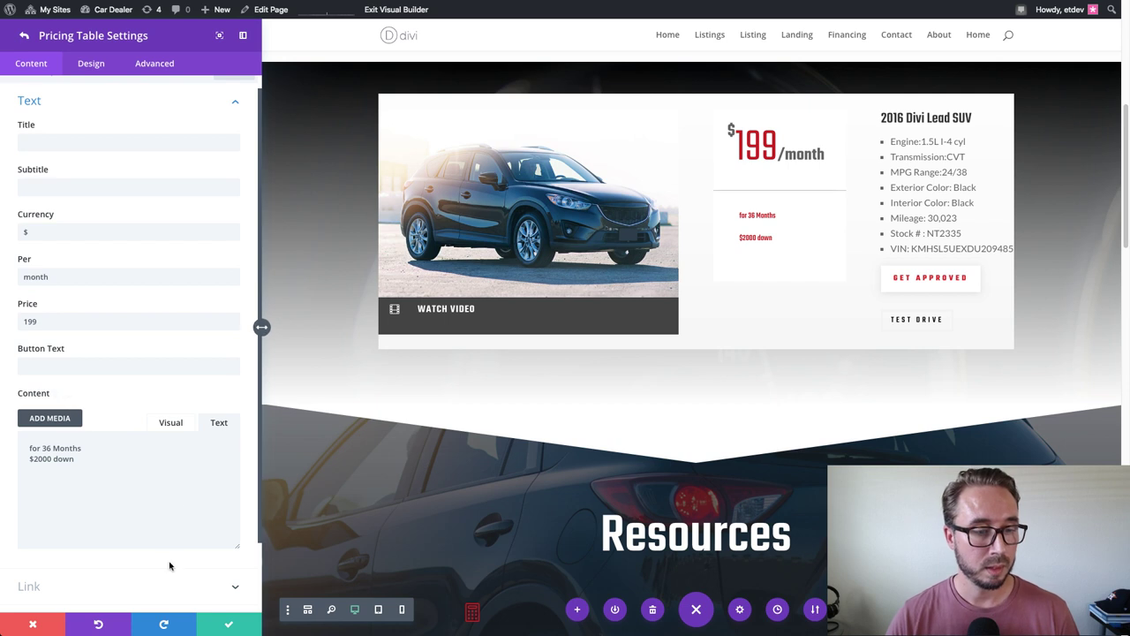
Set the pricing table's body text size to 28px
{"action": "scroll", "coordinate": [169, 562], "scroll_direction": "down", "scroll_amount": 1}
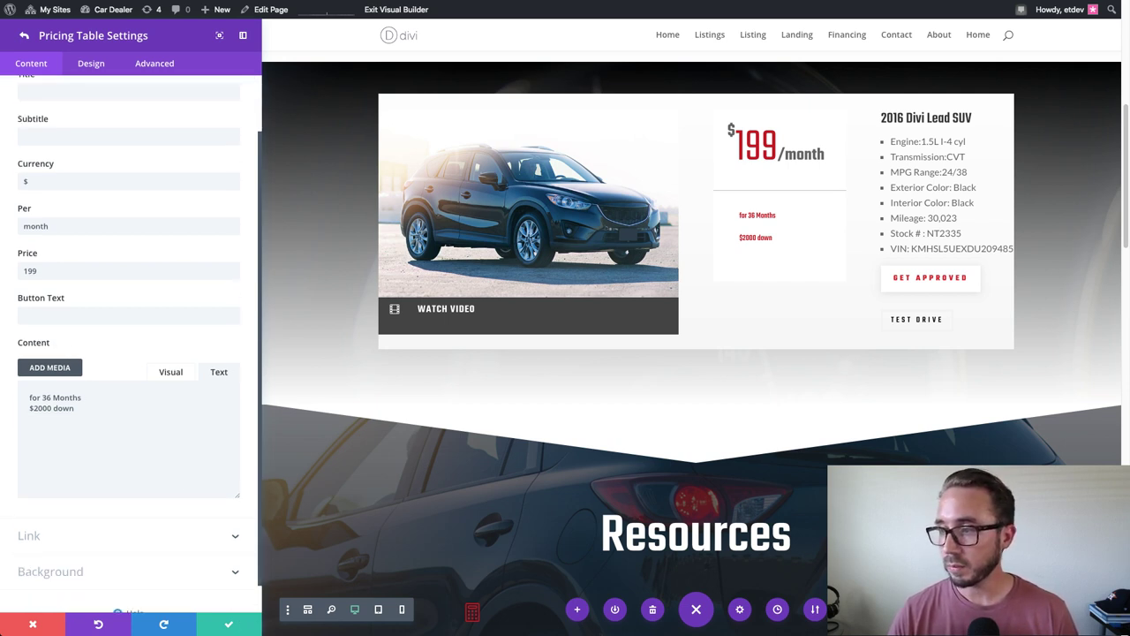
{"action": "left_click", "coordinate": [94, 65]}
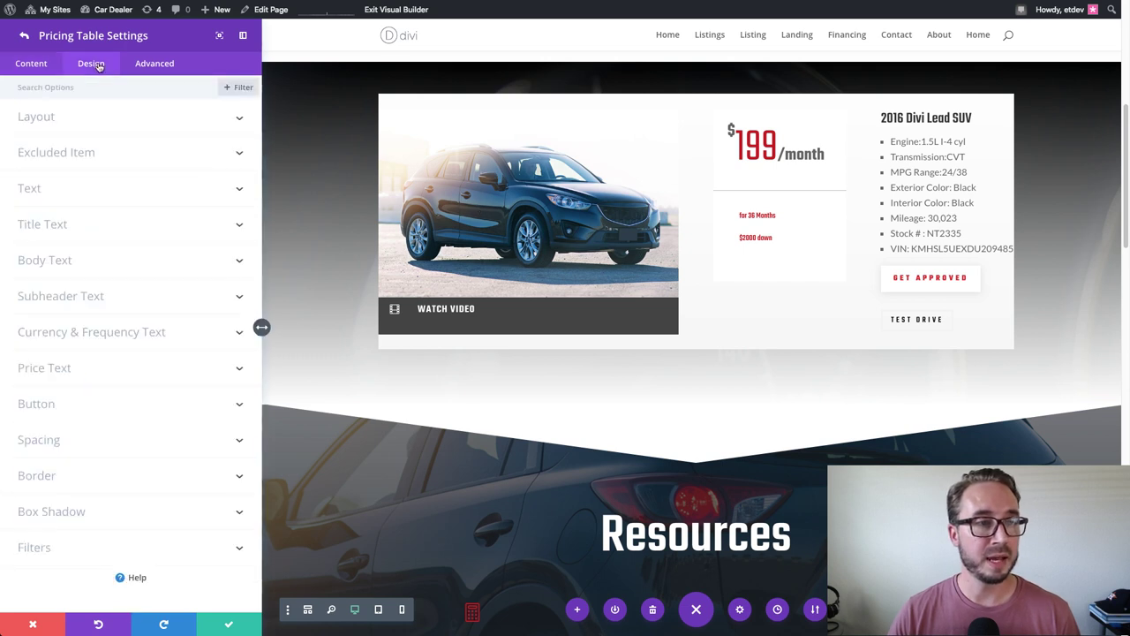
{"action": "left_click", "coordinate": [781, 217]}
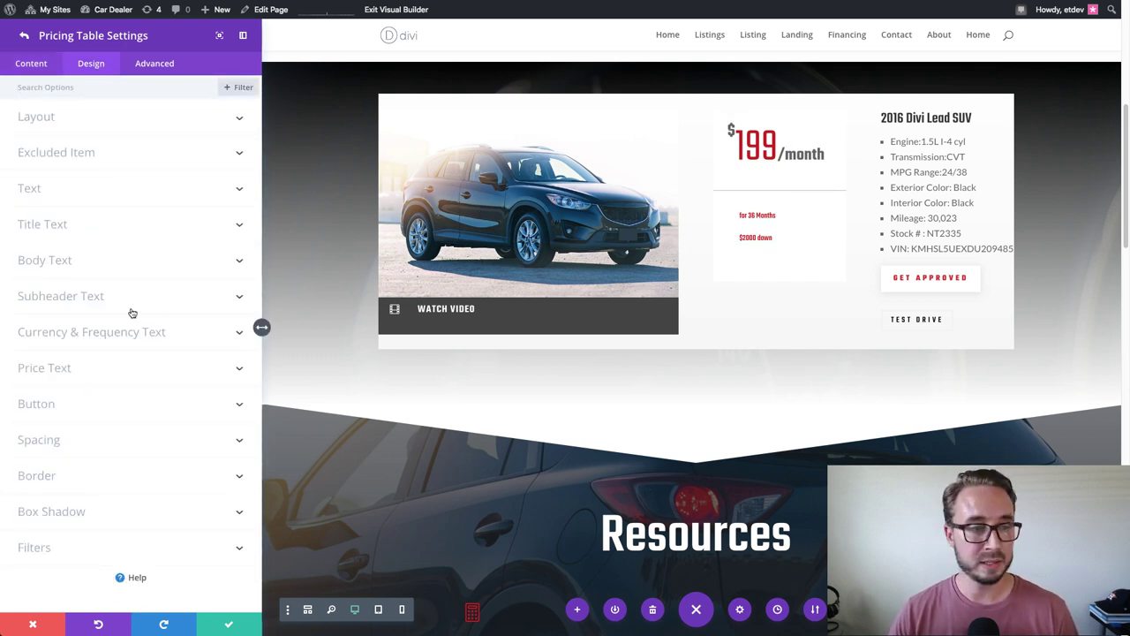
{"action": "left_click", "coordinate": [76, 269]}
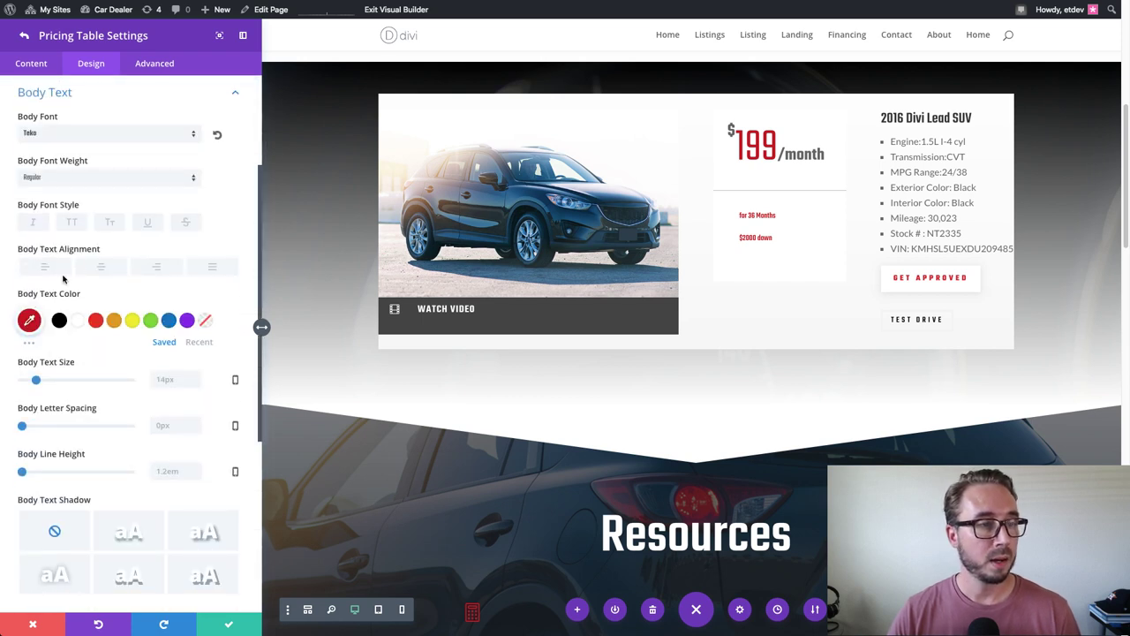
{"action": "scroll", "coordinate": [149, 281], "scroll_direction": "down", "scroll_amount": 3}
{"action": "left_click", "coordinate": [172, 263]}
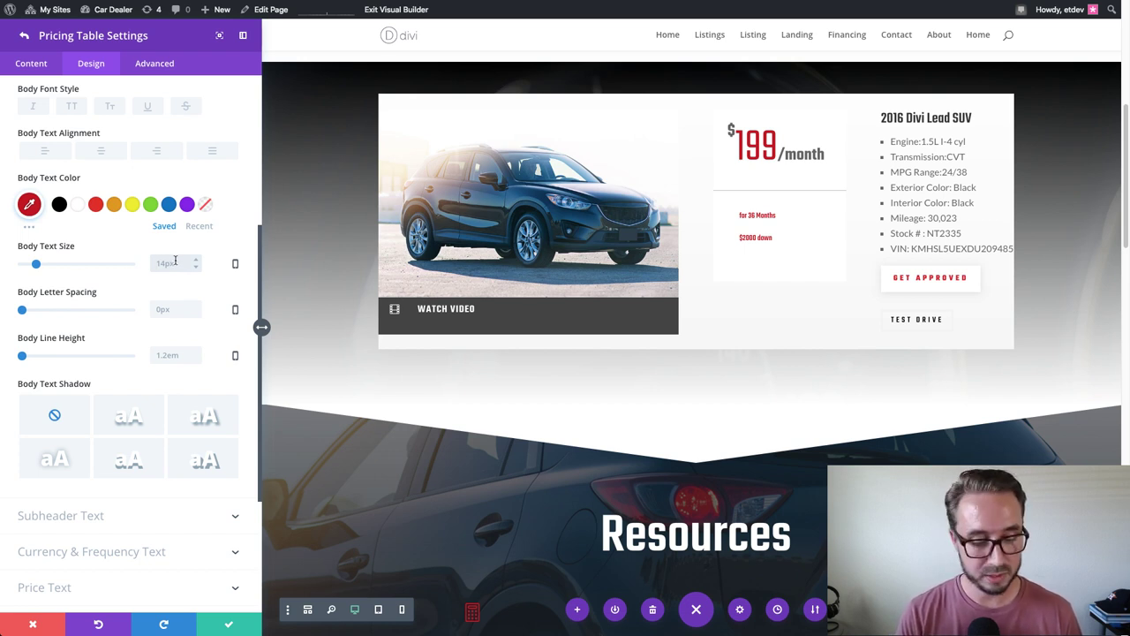
{"action": "type", "text": "28px"}
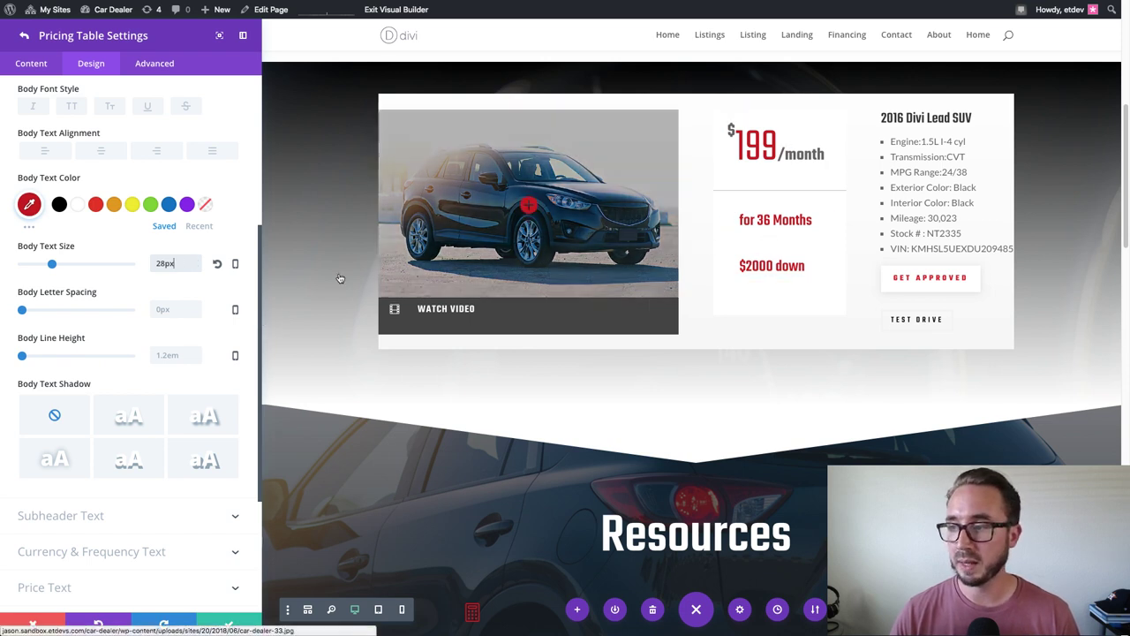
Set the pricing table's body line height to 0.2em
{"action": "scroll", "coordinate": [200, 301], "scroll_direction": "down", "scroll_amount": 2}
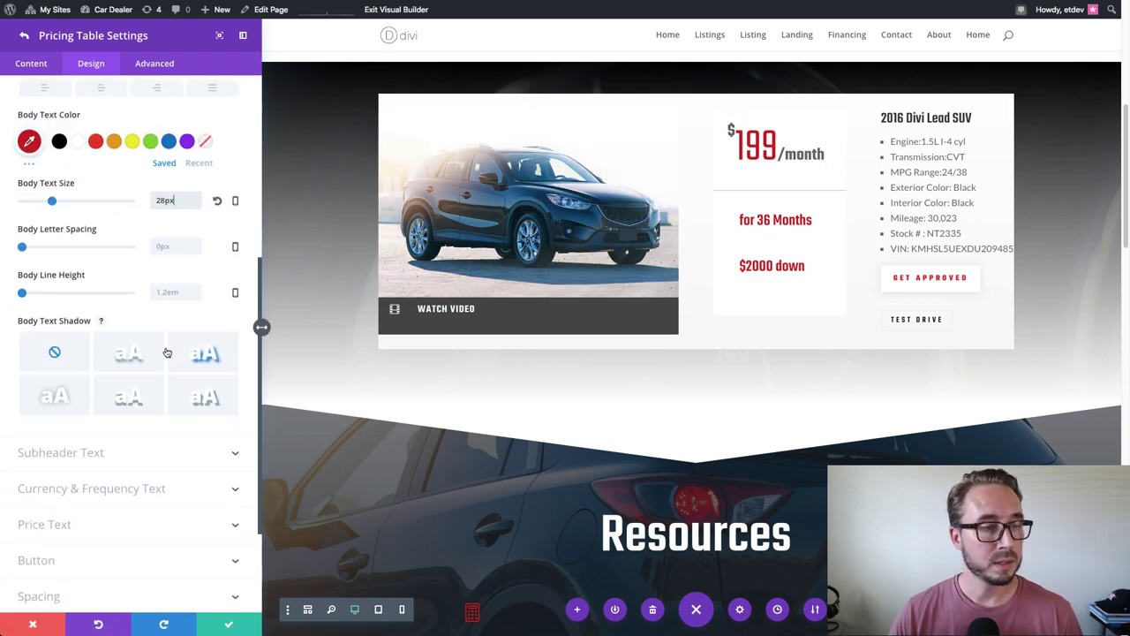
{"action": "left_click", "coordinate": [167, 291]}
{"action": "type", "text": "2"}
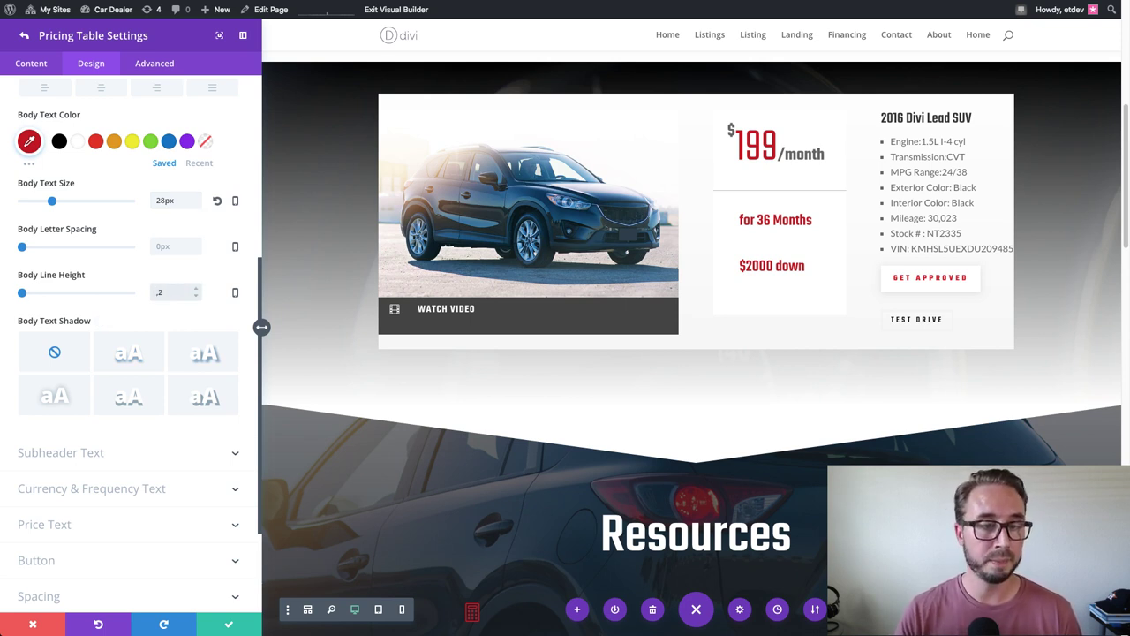
{"action": "key", "text": "BackSpace"}
{"action": "key", "text": "BackSpace"}
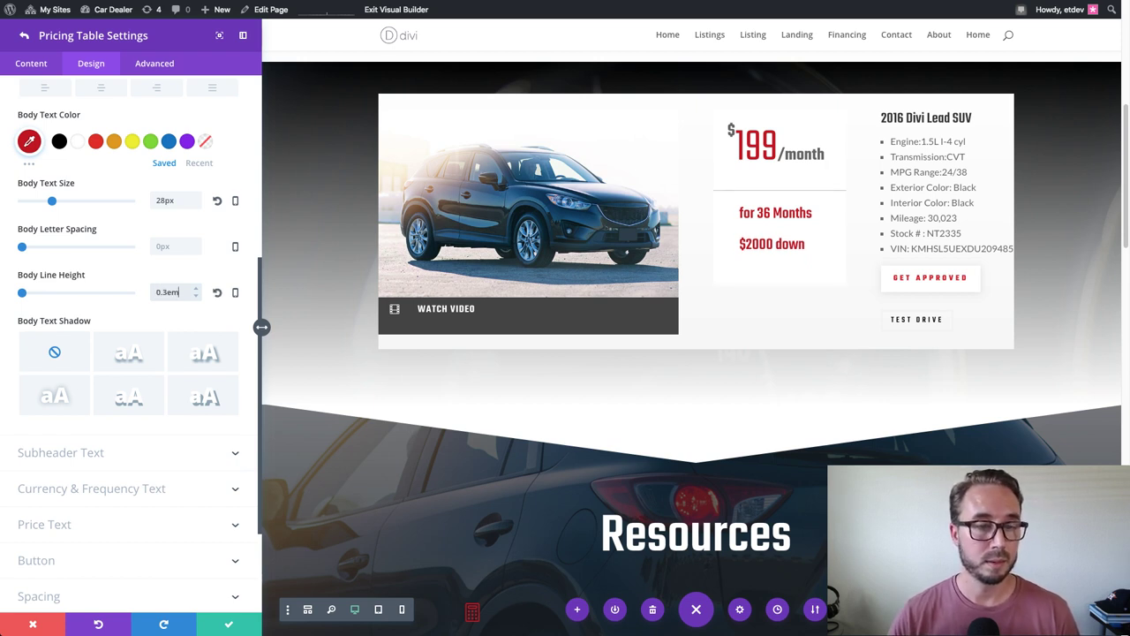
{"action": "key", "text": "Down"}
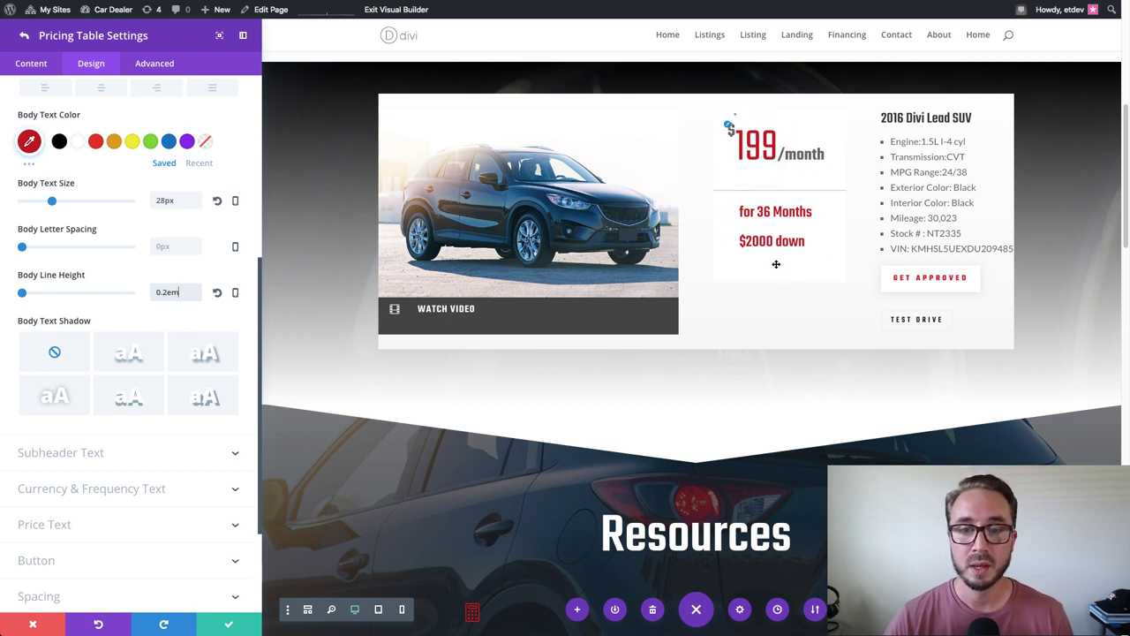
Give the pricing table a fully transparent background color and save the table and module settings
{"action": "scroll", "coordinate": [709, 245], "scroll_direction": "up", "scroll_amount": 2}
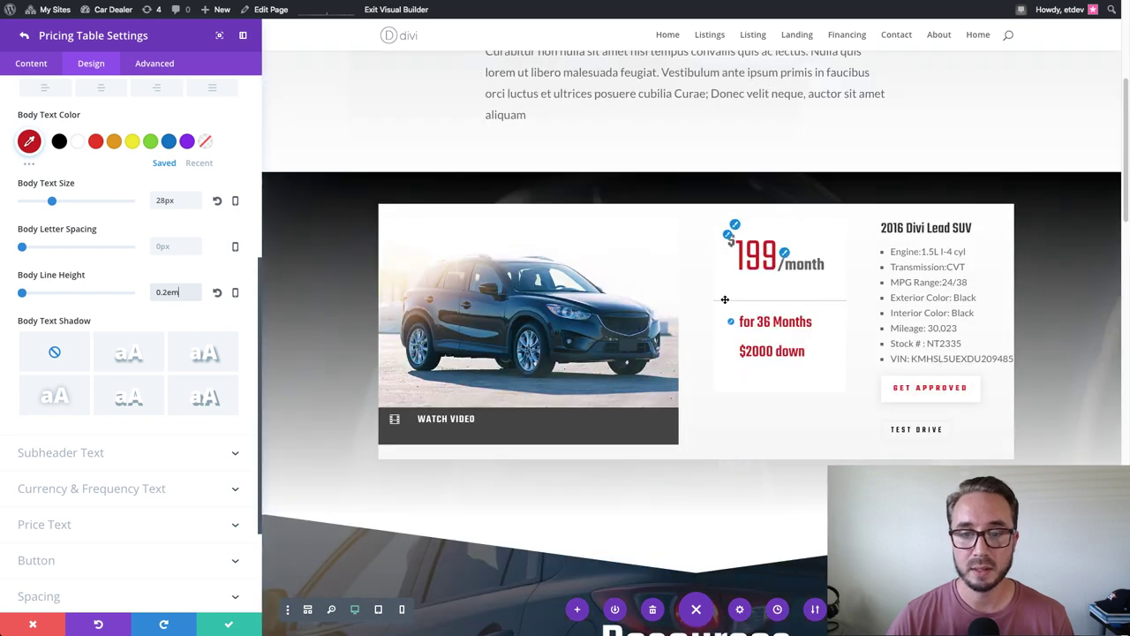
{"action": "scroll", "coordinate": [719, 234], "scroll_direction": "down", "scroll_amount": 1}
{"action": "left_click", "coordinate": [33, 63]}
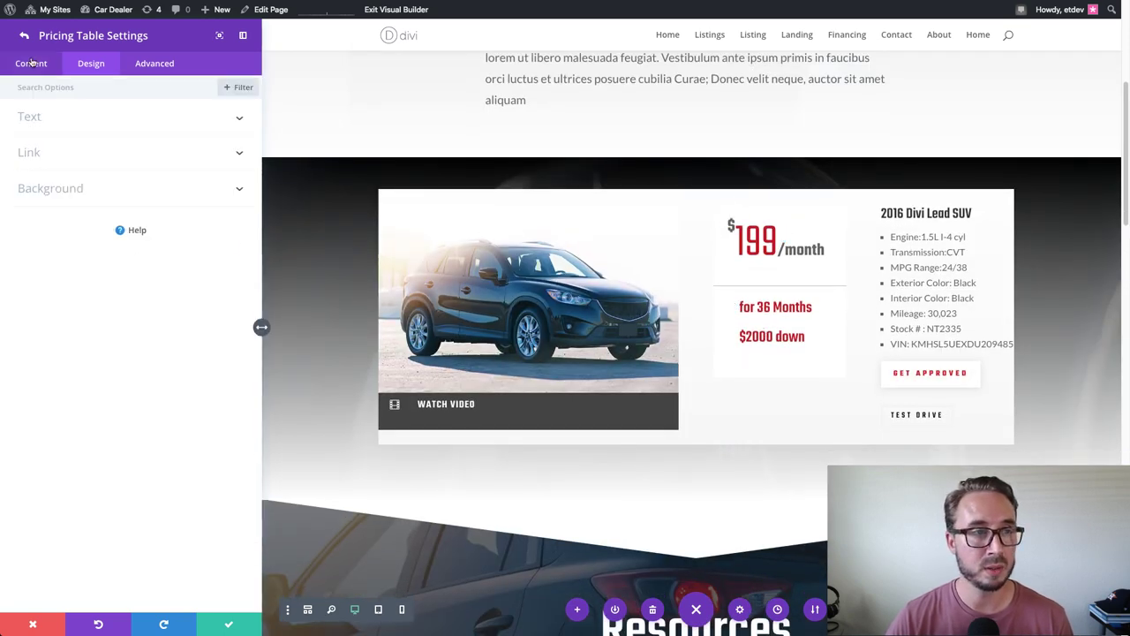
{"action": "left_click", "coordinate": [106, 193]}
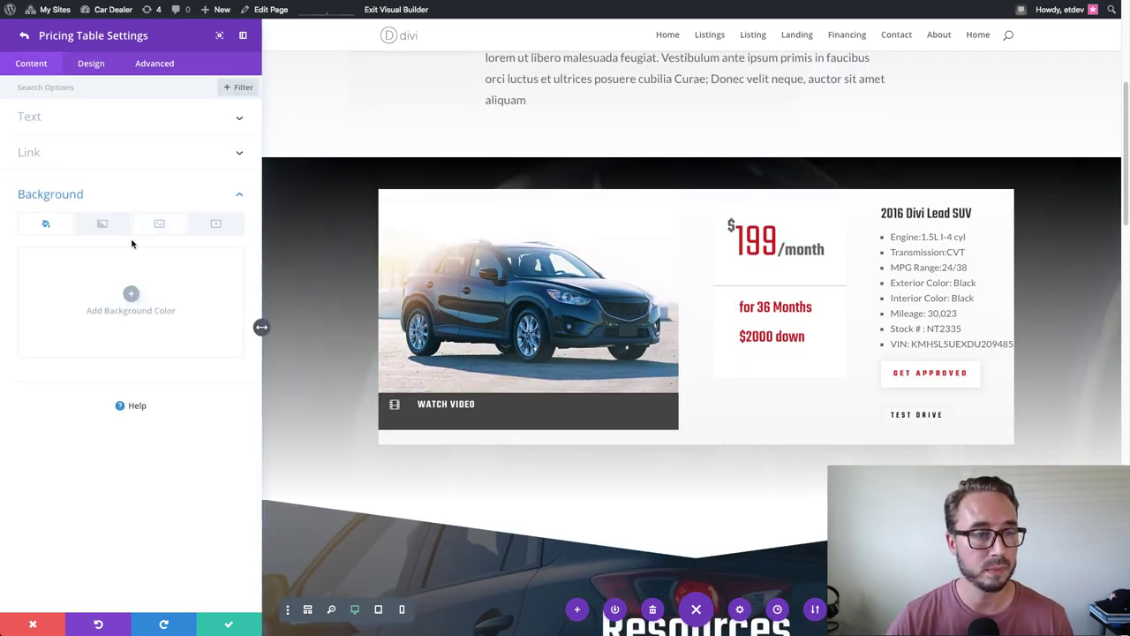
{"action": "left_click", "coordinate": [129, 294]}
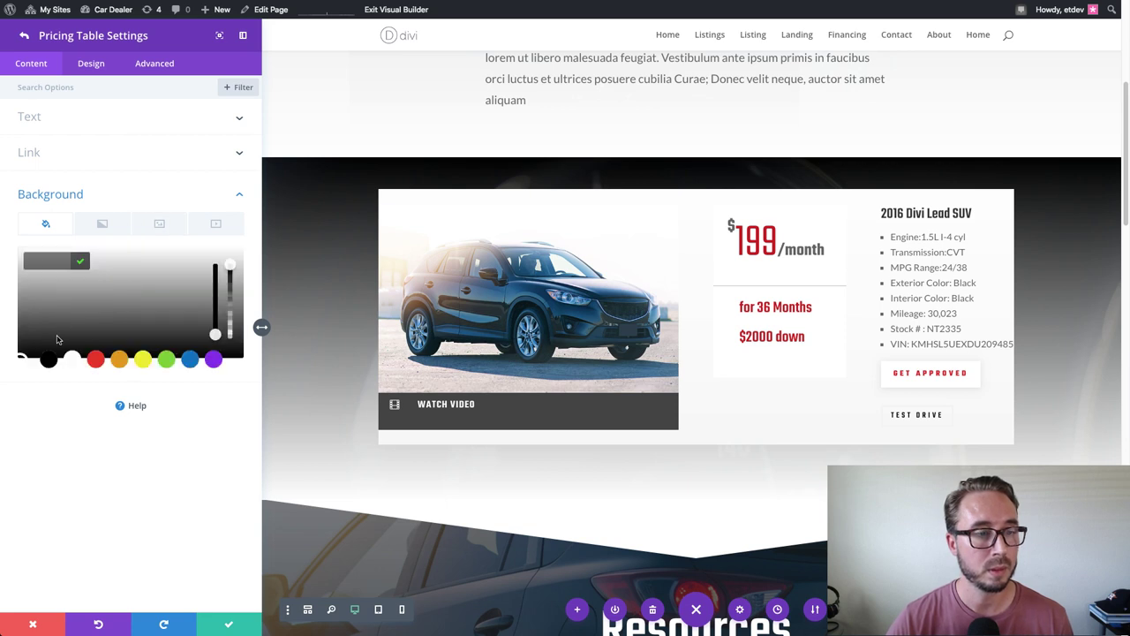
{"action": "left_click_drag", "start_coordinate": [229, 265], "coordinate": [250, 390]}
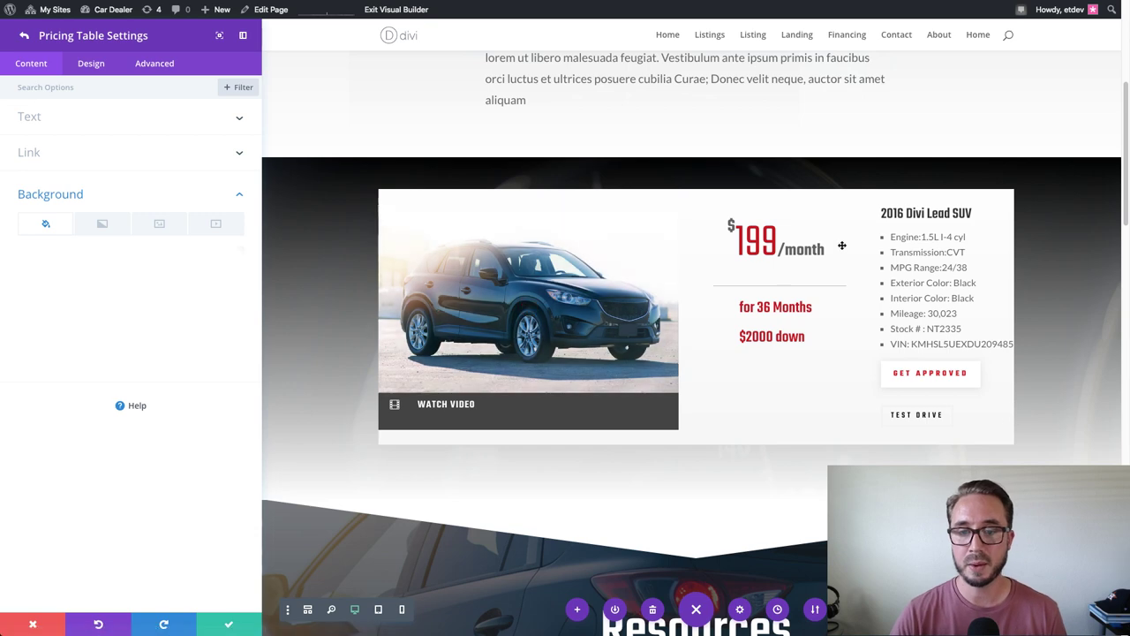
{"action": "left_click", "coordinate": [226, 625]}
{"action": "left_click", "coordinate": [227, 626]}
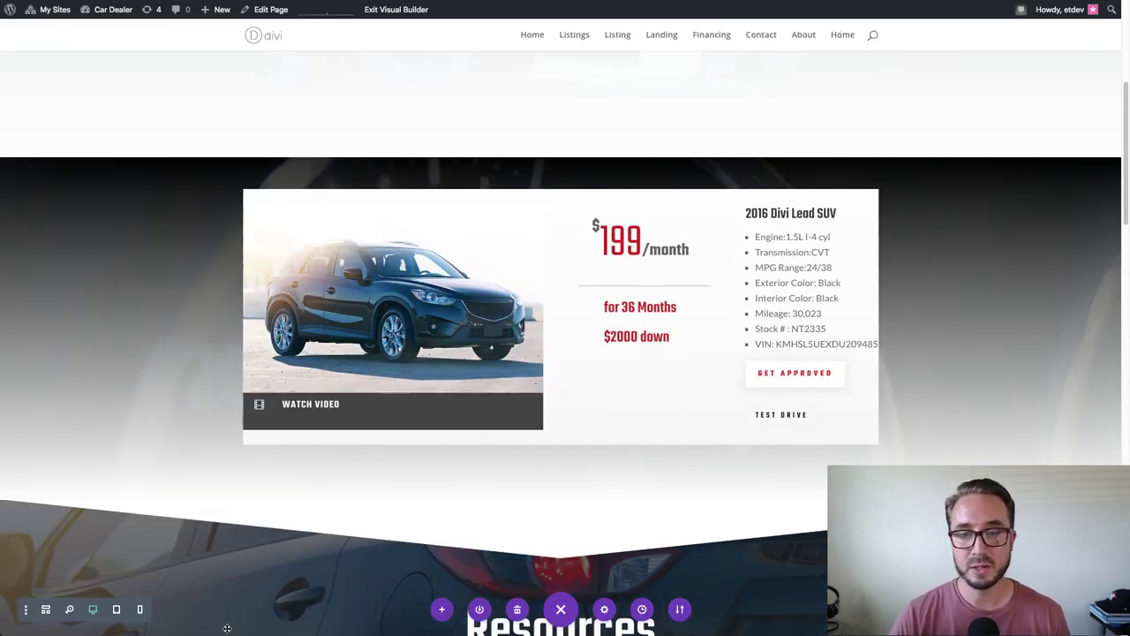
Add a one-column row below the car deal row, insert a Countdown Timer module in it and save the module
{"action": "mouse_move", "coordinate": [631, 239]}
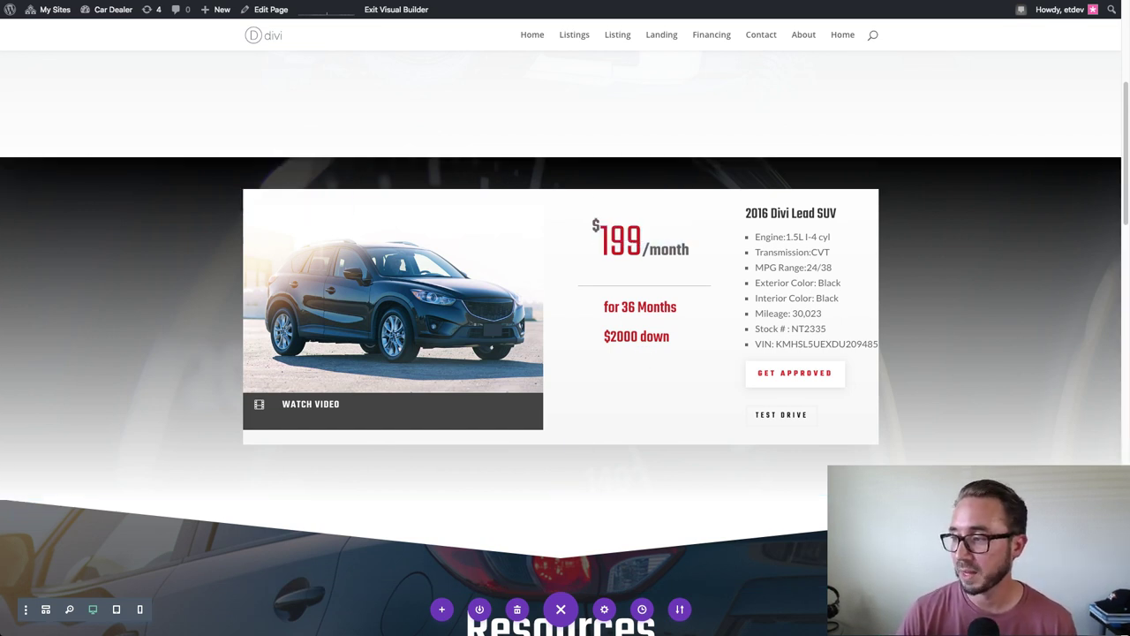
{"action": "mouse_move", "coordinate": [908, 272]}
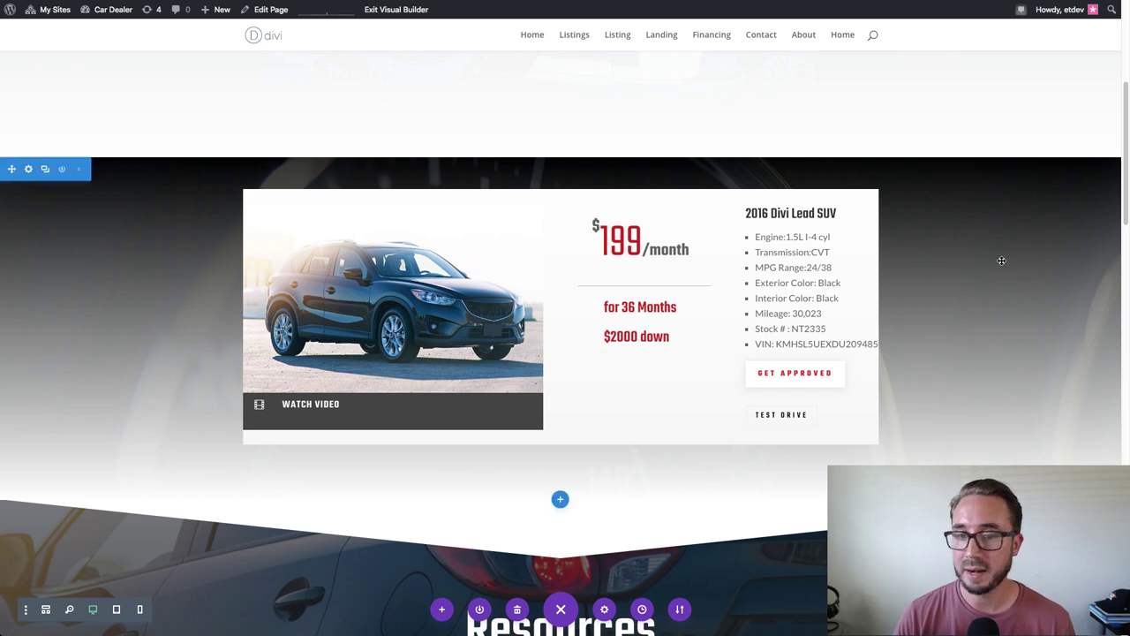
{"action": "left_click", "coordinate": [578, 447]}
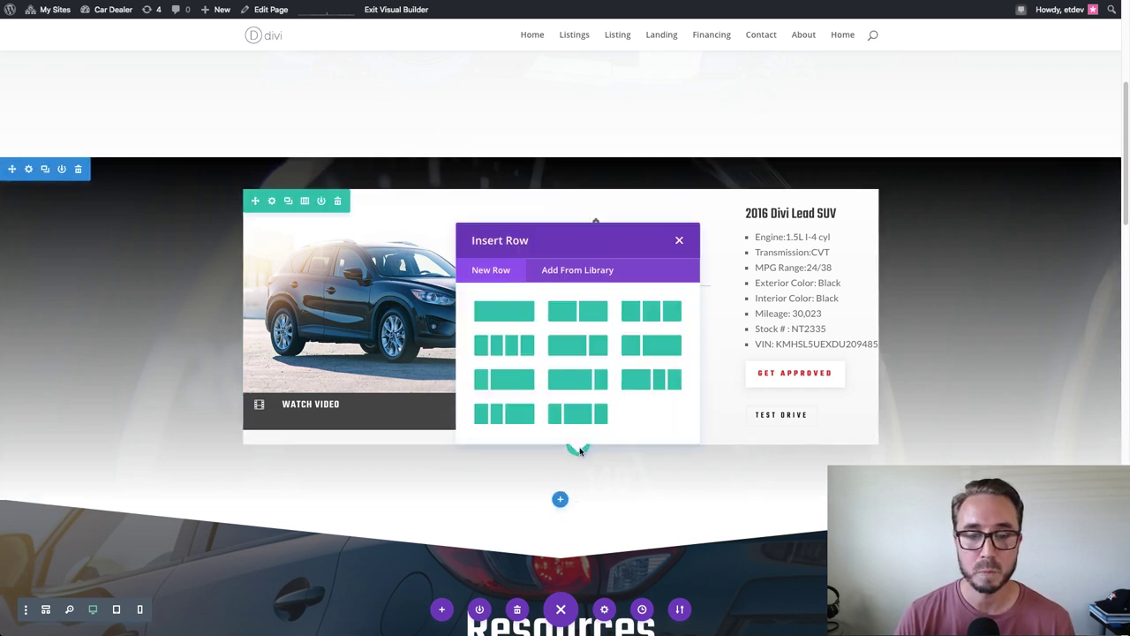
{"action": "left_click", "coordinate": [529, 316]}
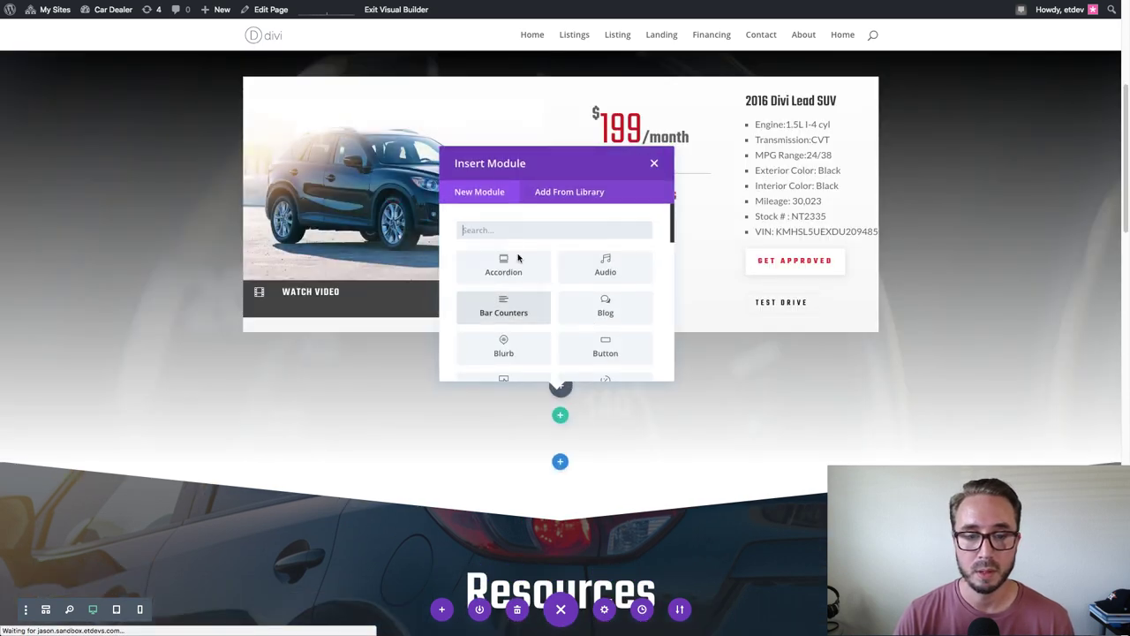
{"action": "type", "text": "cou"}
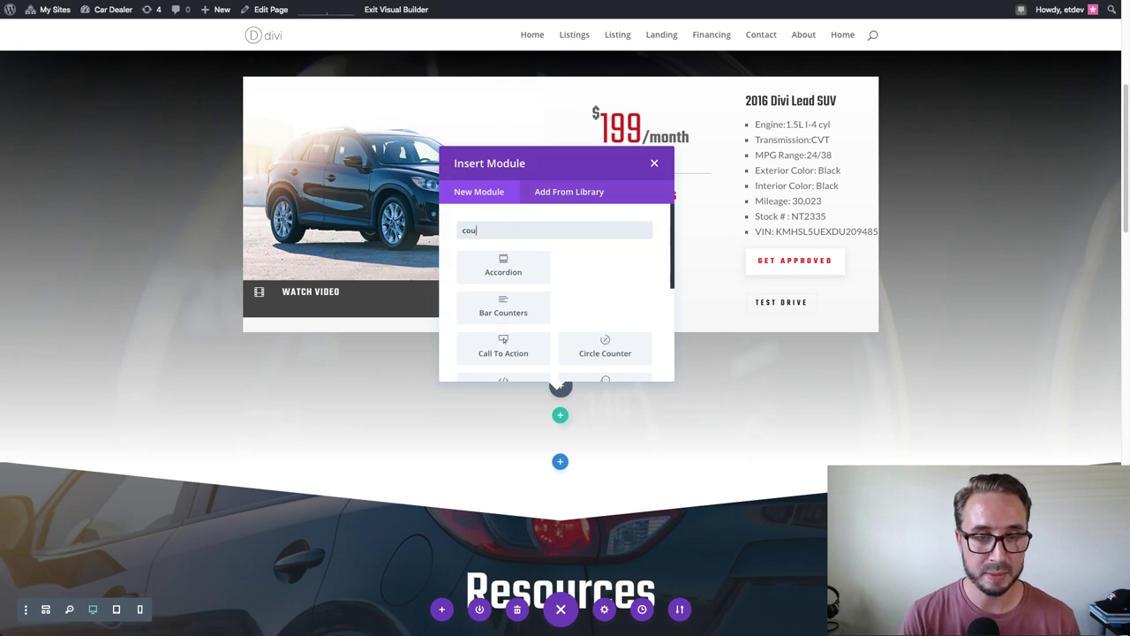
{"action": "type", "text": "nt"}
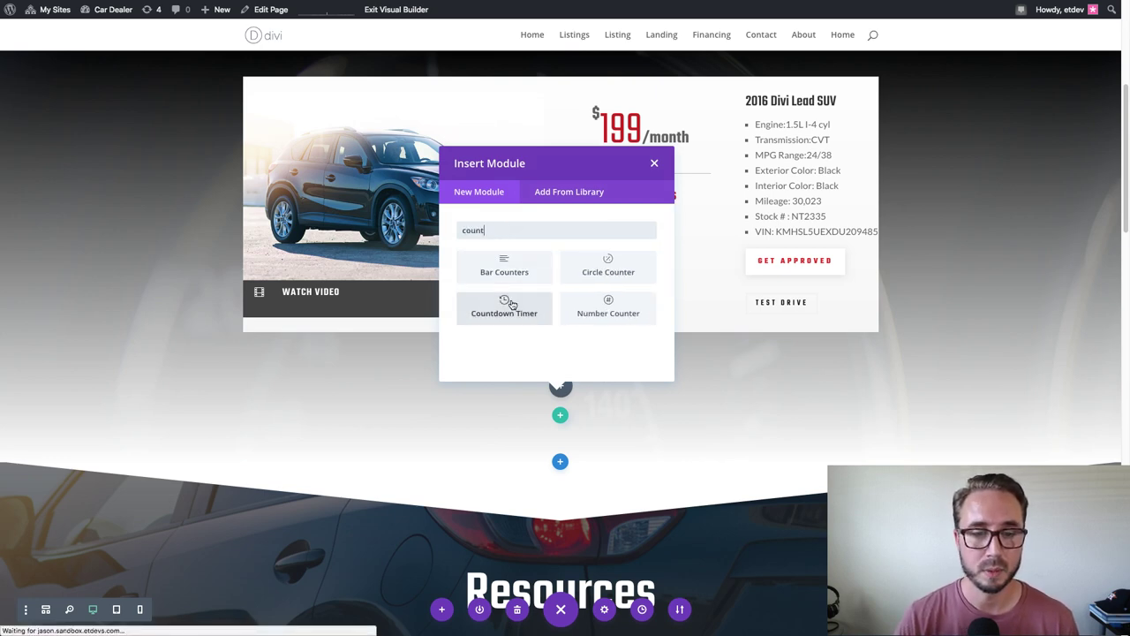
{"action": "left_click", "coordinate": [511, 304]}
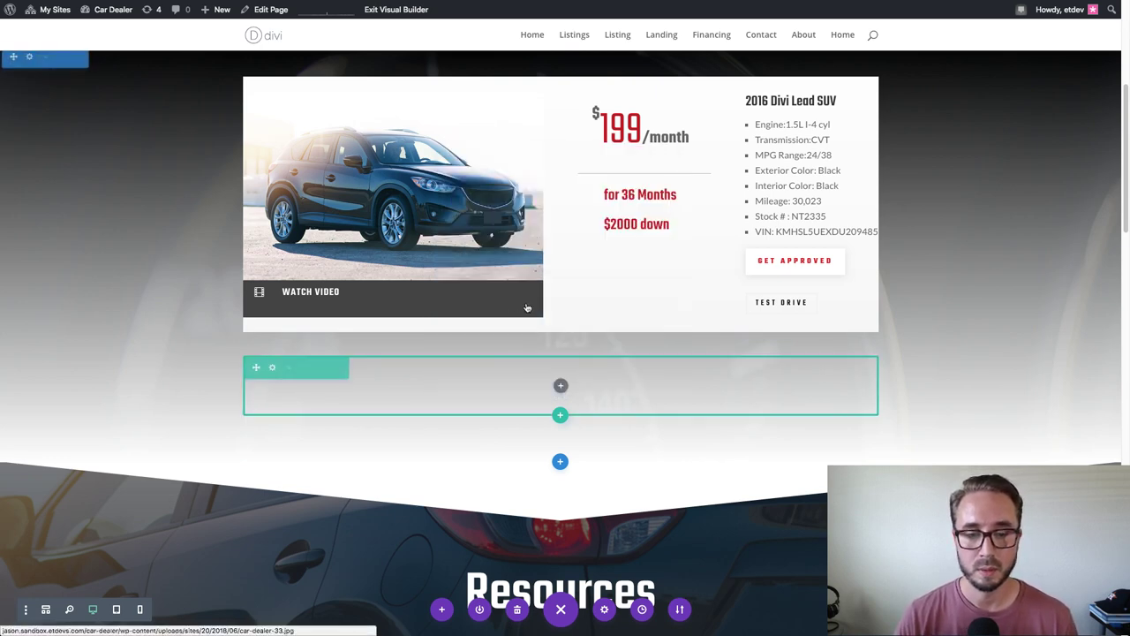
{"action": "scroll", "coordinate": [980, 400], "scroll_direction": "down", "scroll_amount": 2}
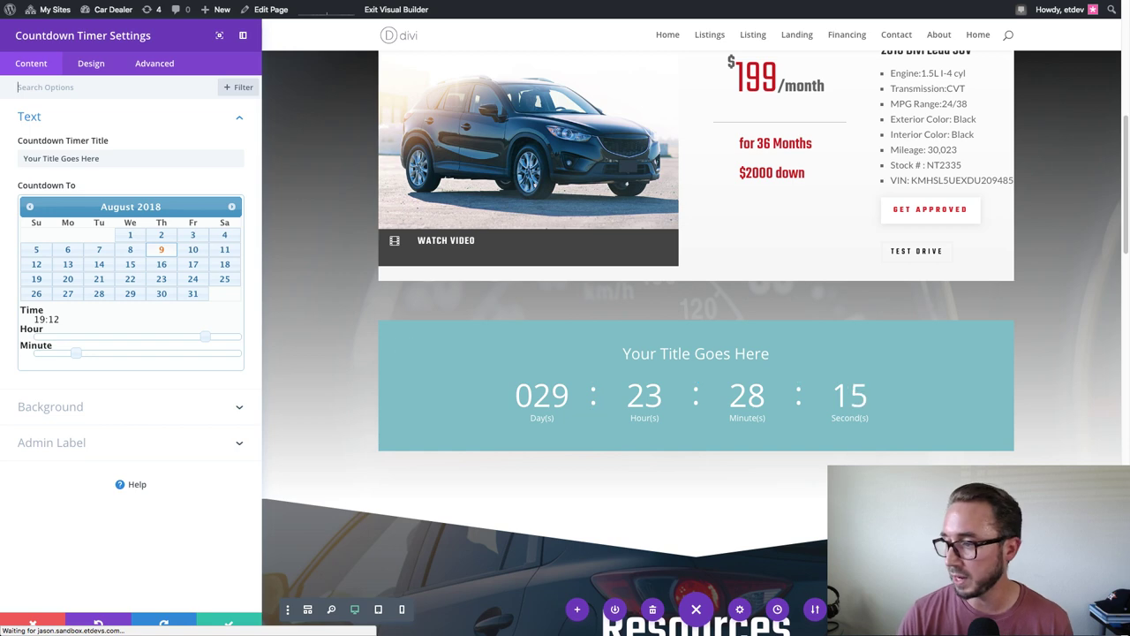
{"action": "left_click", "coordinate": [228, 624]}
Move the countdown timer row above the car deal row in the same section
{"action": "scroll", "coordinate": [530, 282], "scroll_direction": "up", "scroll_amount": 1}
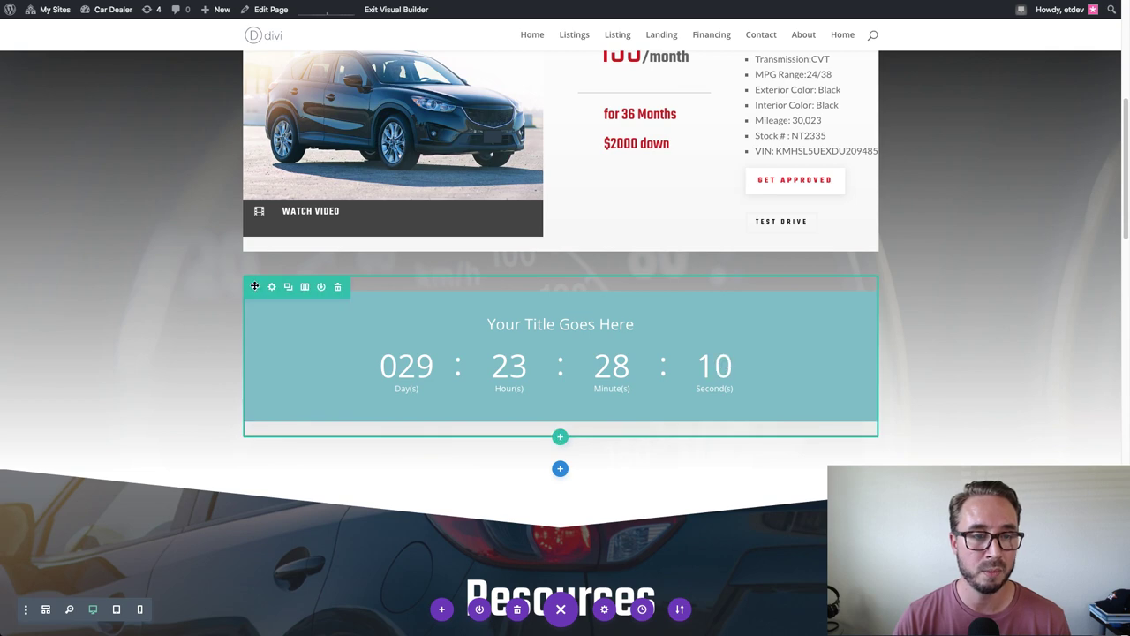
{"action": "left_click_drag", "start_coordinate": [254, 286], "coordinate": [357, 275]}
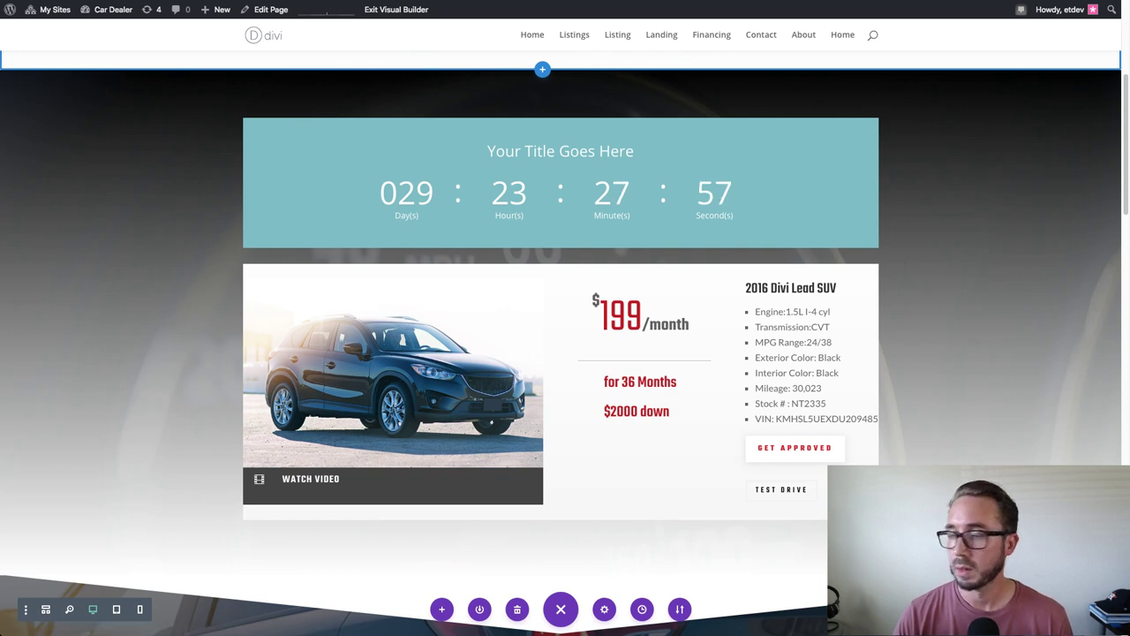
Set the countdown timer's title to "Deal Ending Soon"
{"action": "mouse_move", "coordinate": [552, 150]}
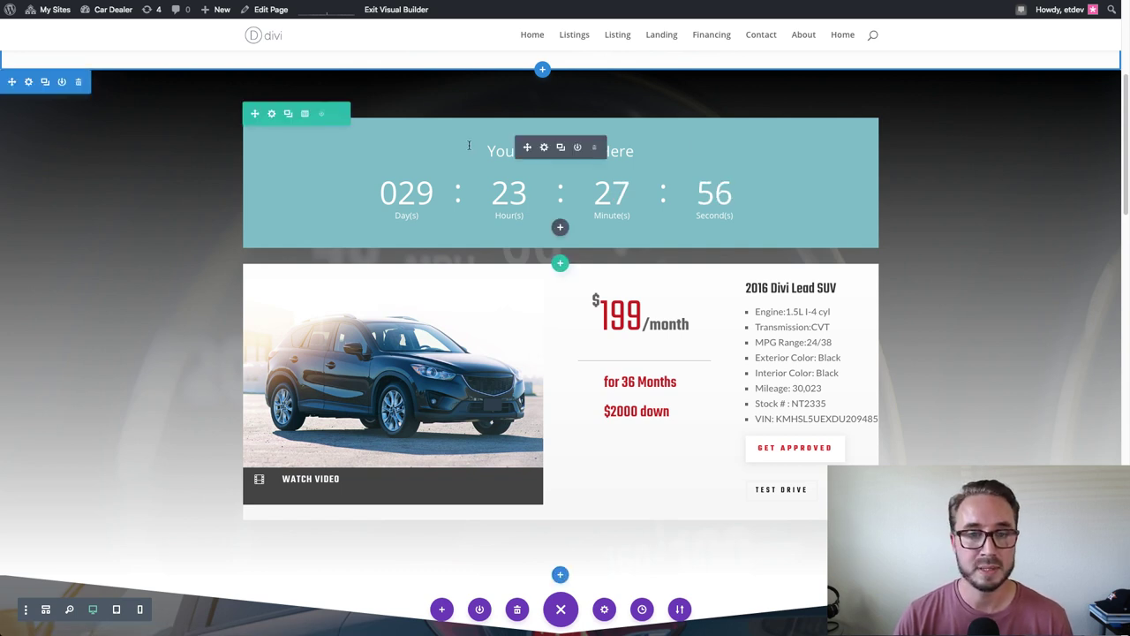
{"action": "left_click", "coordinate": [544, 149]}
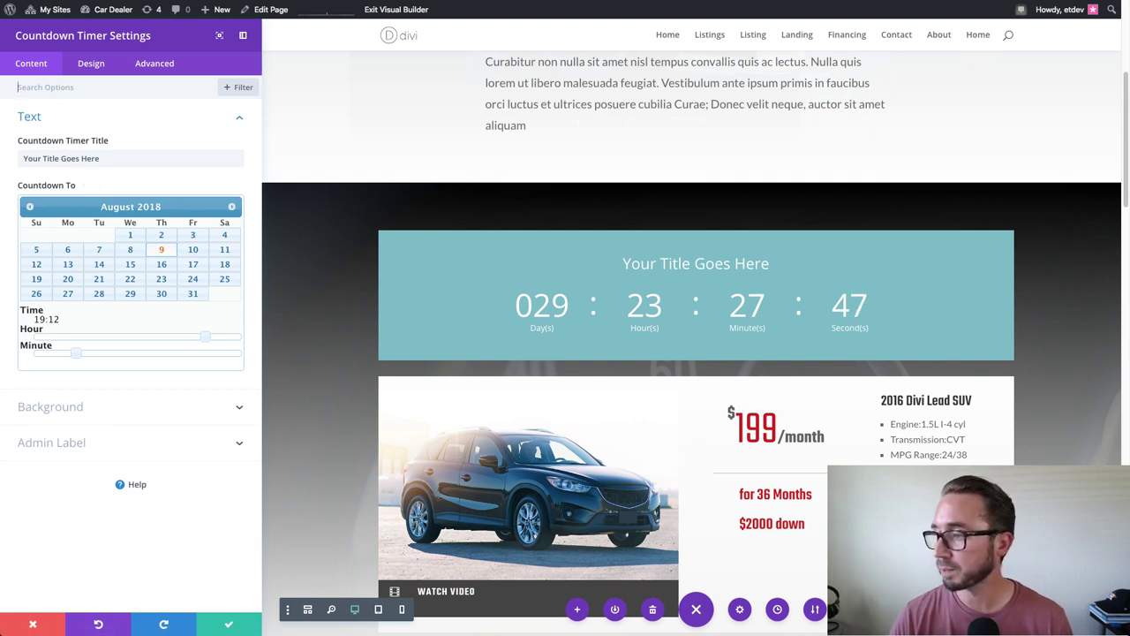
{"action": "left_click", "coordinate": [133, 159]}
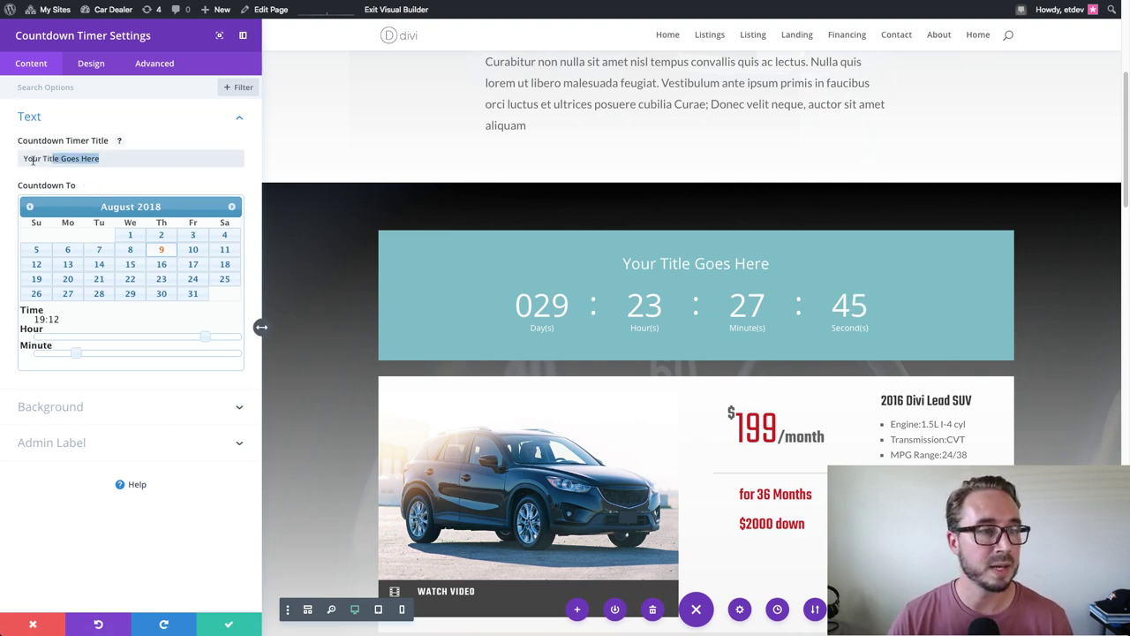
{"action": "left_click", "coordinate": [23, 159], "text": "shift"}
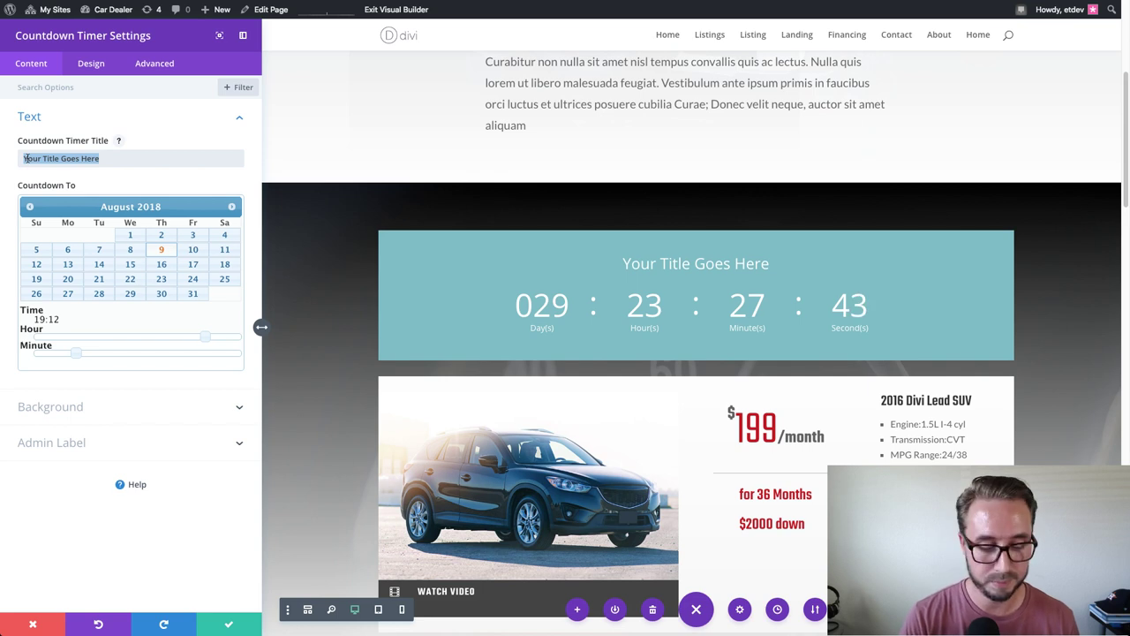
{"action": "type", "text": "Deal "}
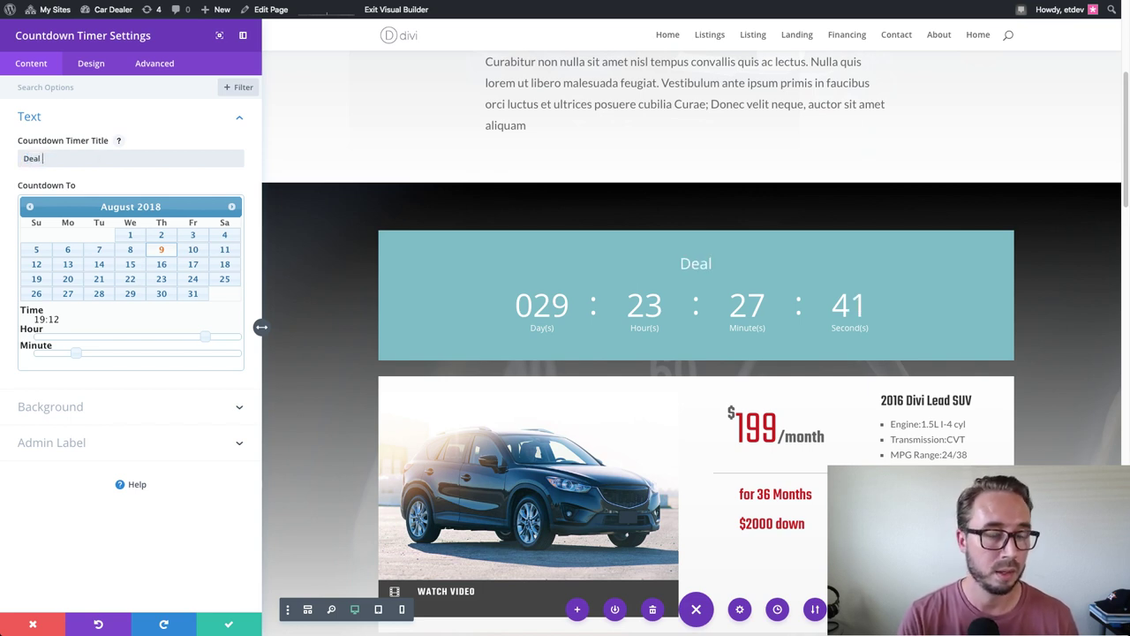
{"action": "type", "text": "Ending Soon"}
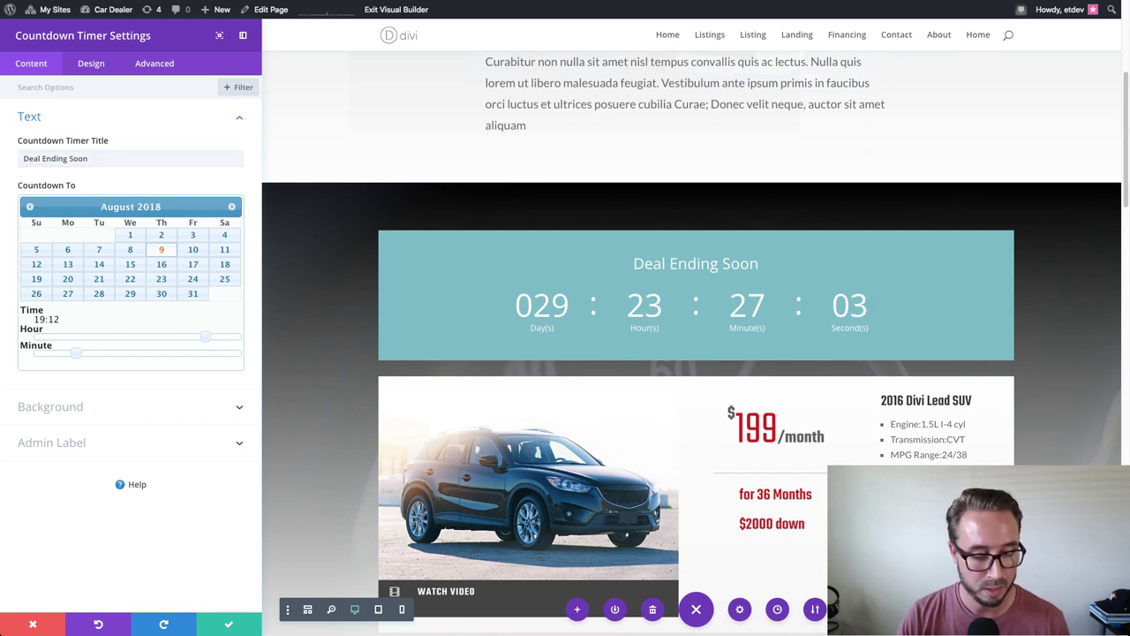
Set the countdown timer's background color to #c10f1b
{"action": "left_click", "coordinate": [109, 409]}
{"action": "left_click", "coordinate": [102, 275]}
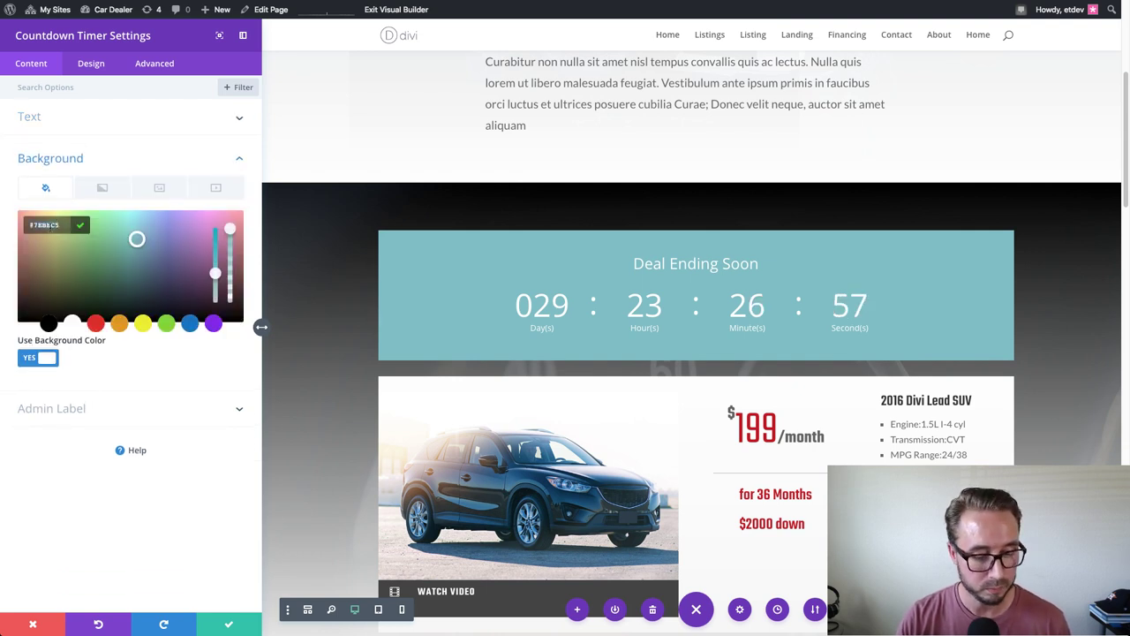
{"action": "type", "text": "#c10f1b"}
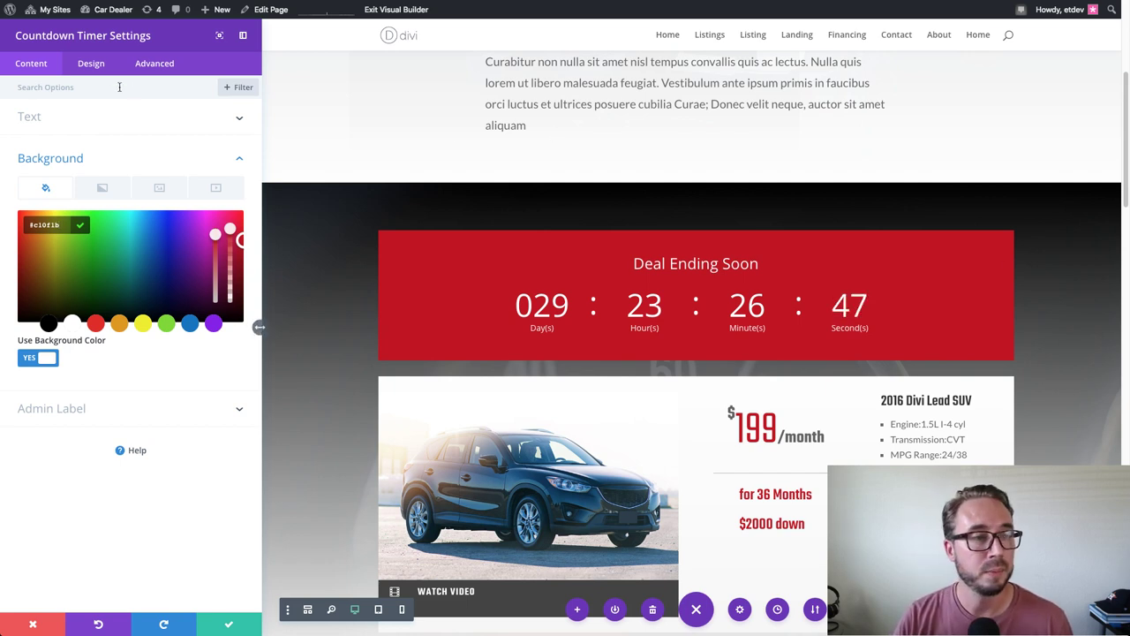
Set the countdown timer's title font to Teko and its text size to 50px
{"action": "left_click", "coordinate": [91, 63]}
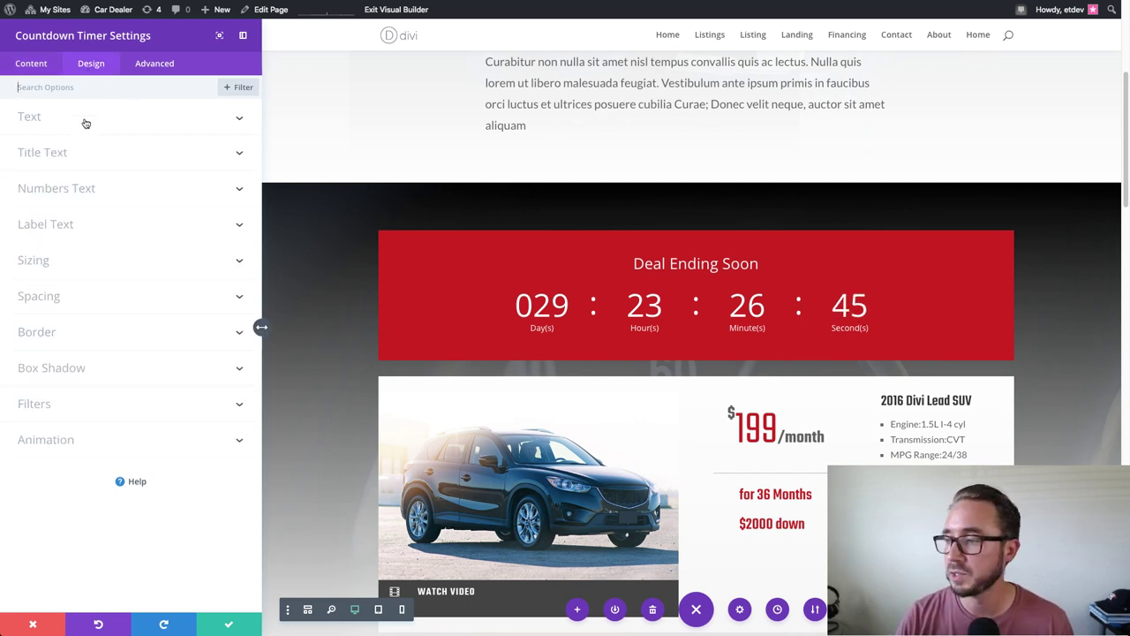
{"action": "left_click", "coordinate": [94, 158]}
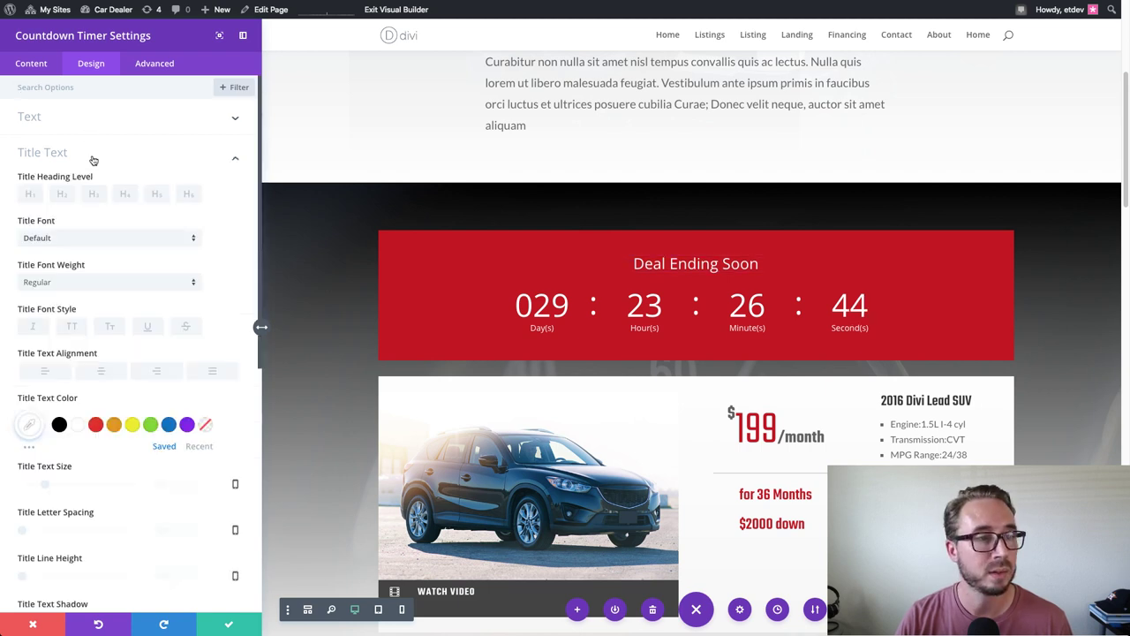
{"action": "left_click", "coordinate": [76, 178]}
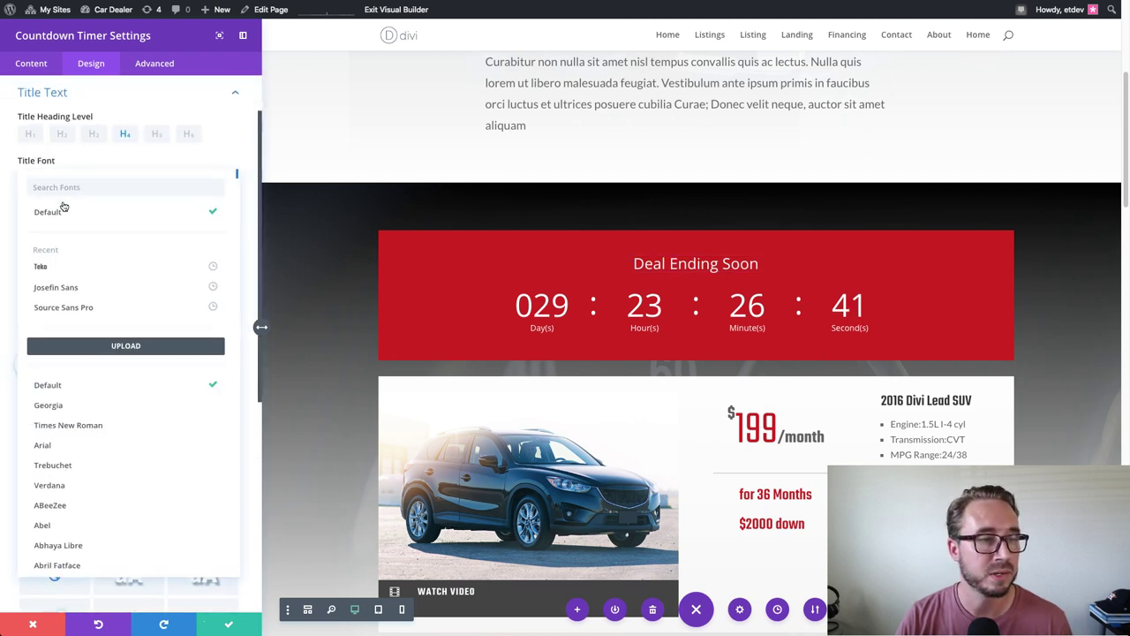
{"action": "left_click", "coordinate": [57, 268]}
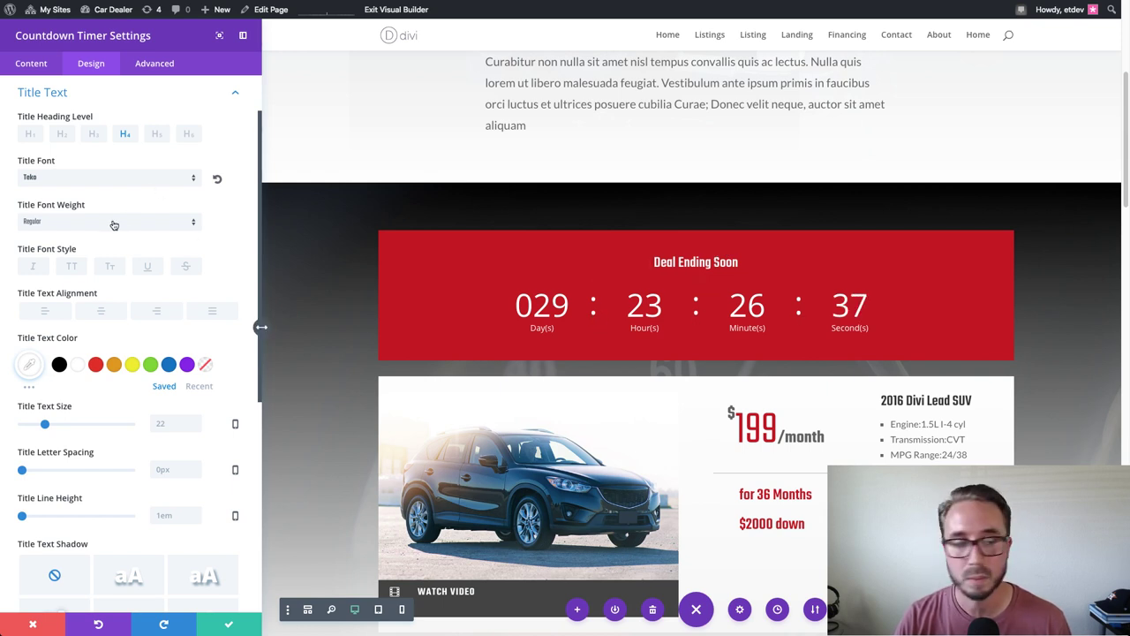
{"action": "left_click", "coordinate": [157, 422]}
{"action": "type", "text": "50px"}
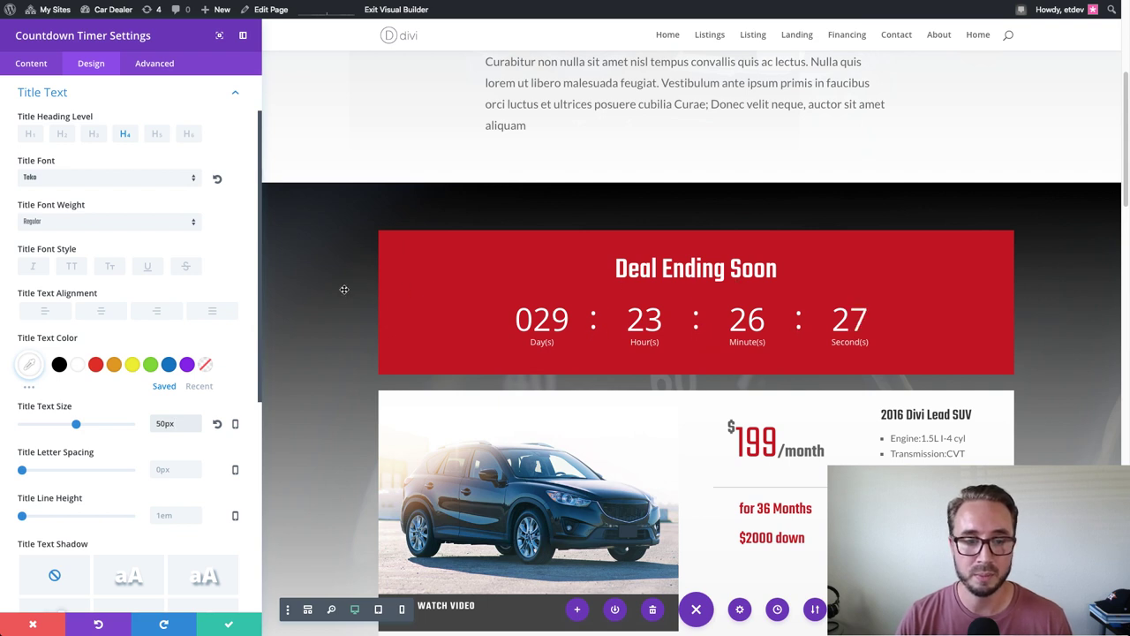
Set the countdown timer's width to 500px and center the module alignment
{"action": "scroll", "coordinate": [118, 271], "scroll_direction": "down", "scroll_amount": 4}
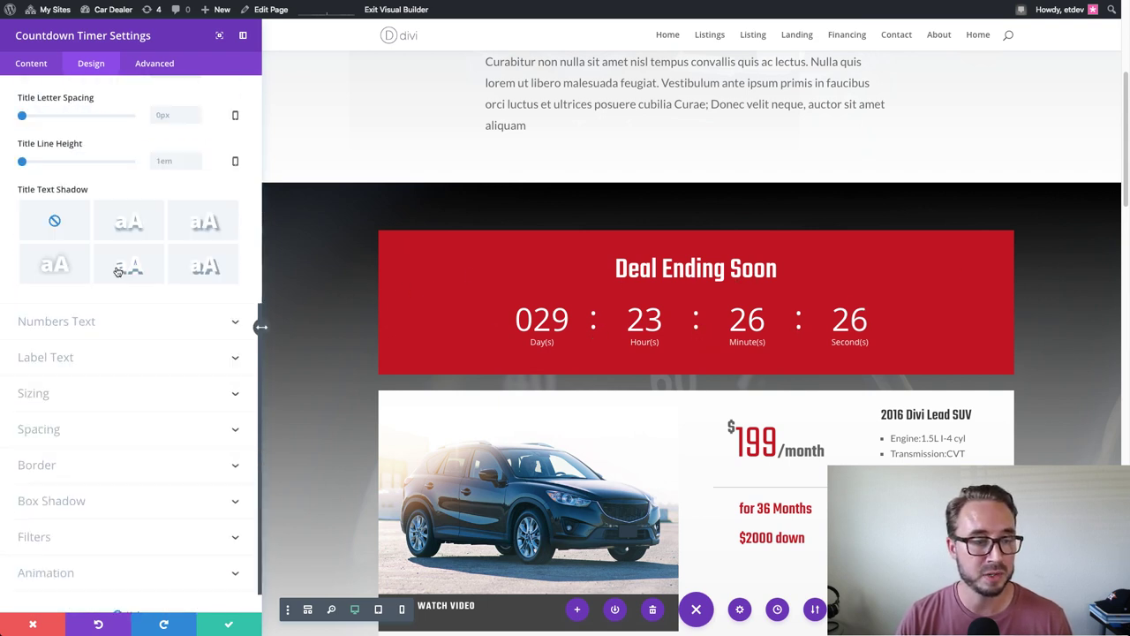
{"action": "left_click", "coordinate": [123, 396]}
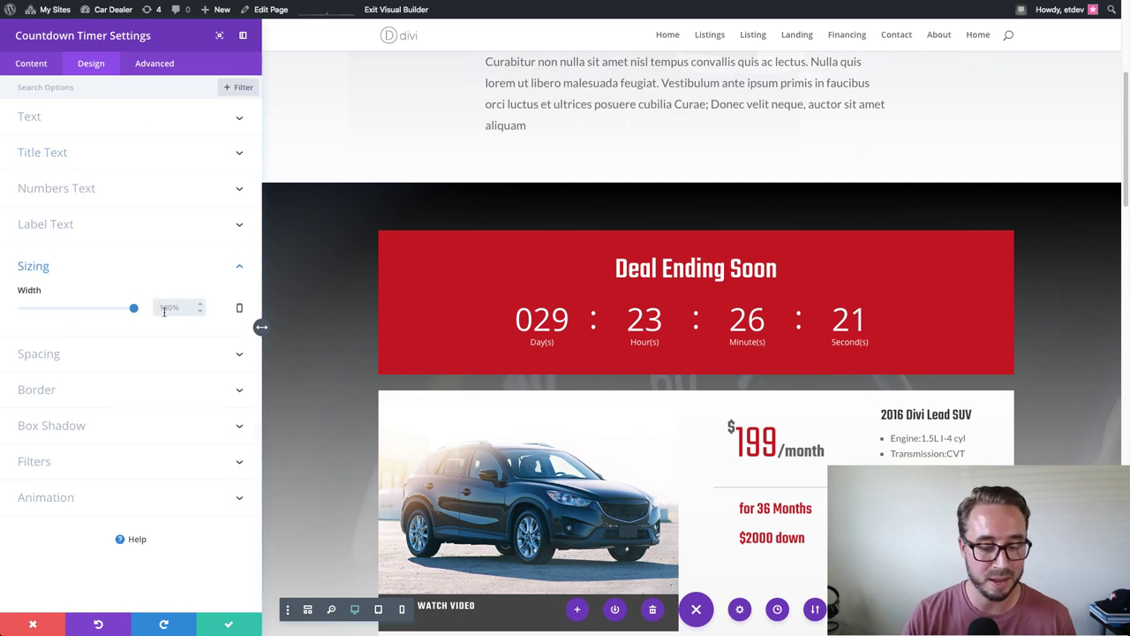
{"action": "type", "text": "500%"}
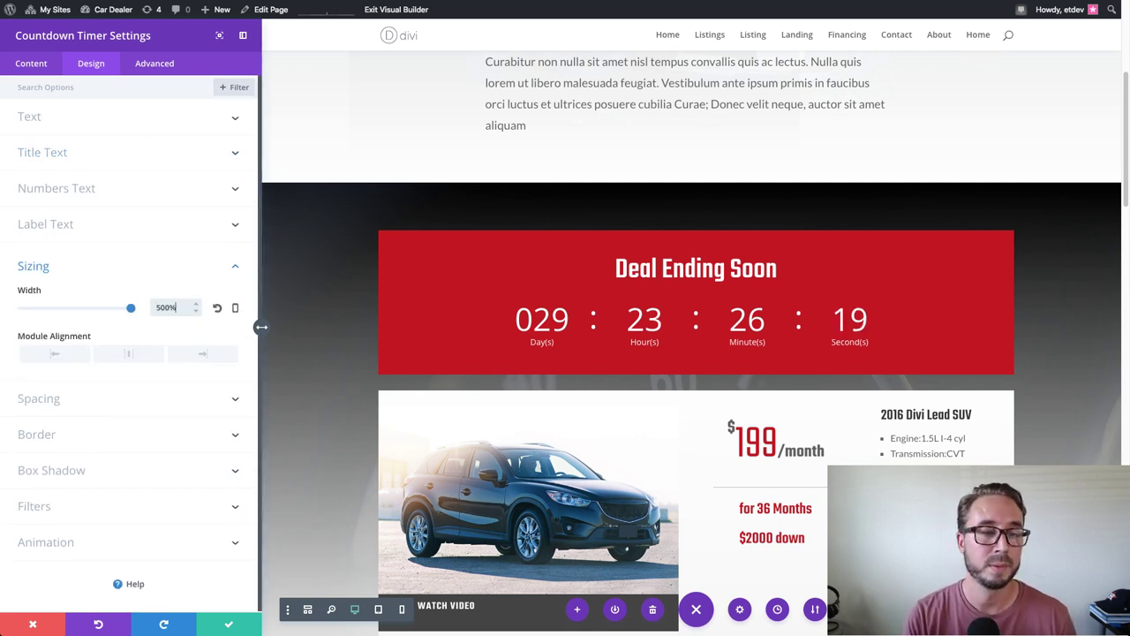
{"action": "key", "text": "BackSpace"}
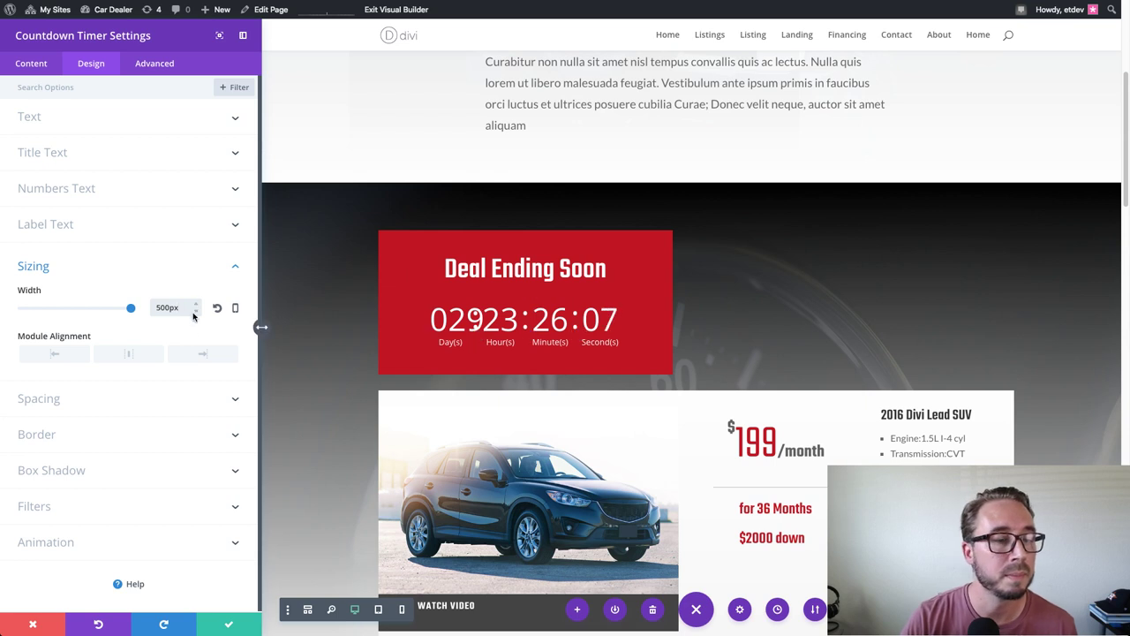
{"action": "left_click", "coordinate": [129, 355]}
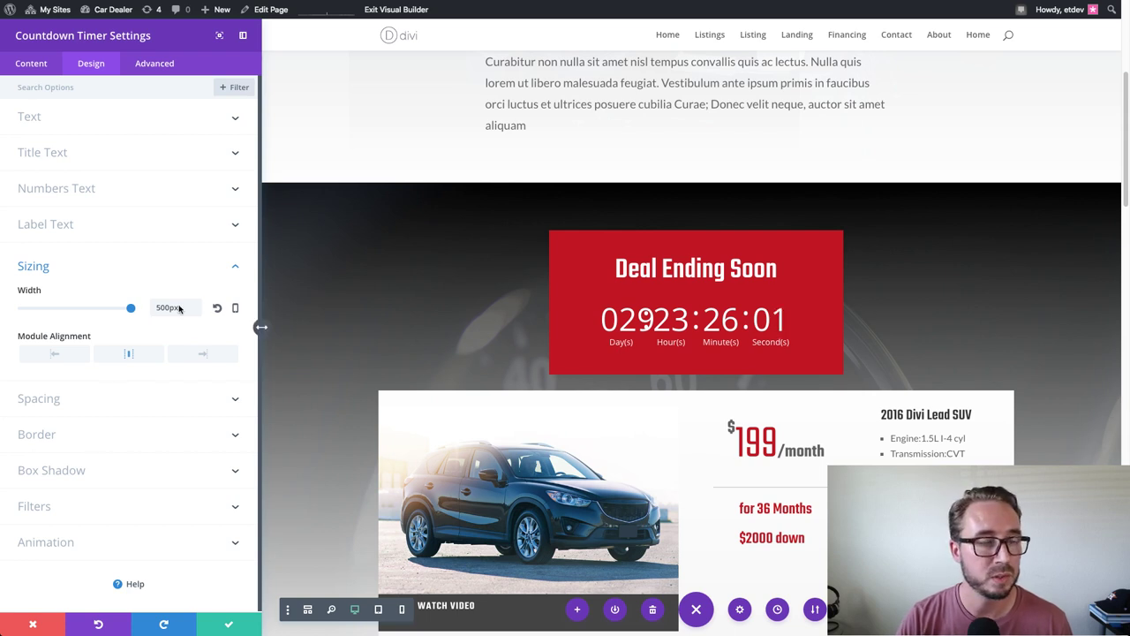
Widen the countdown timer to 700px with centered module alignment
{"action": "left_click", "coordinate": [196, 304]}
{"action": "left_click", "coordinate": [196, 304]}
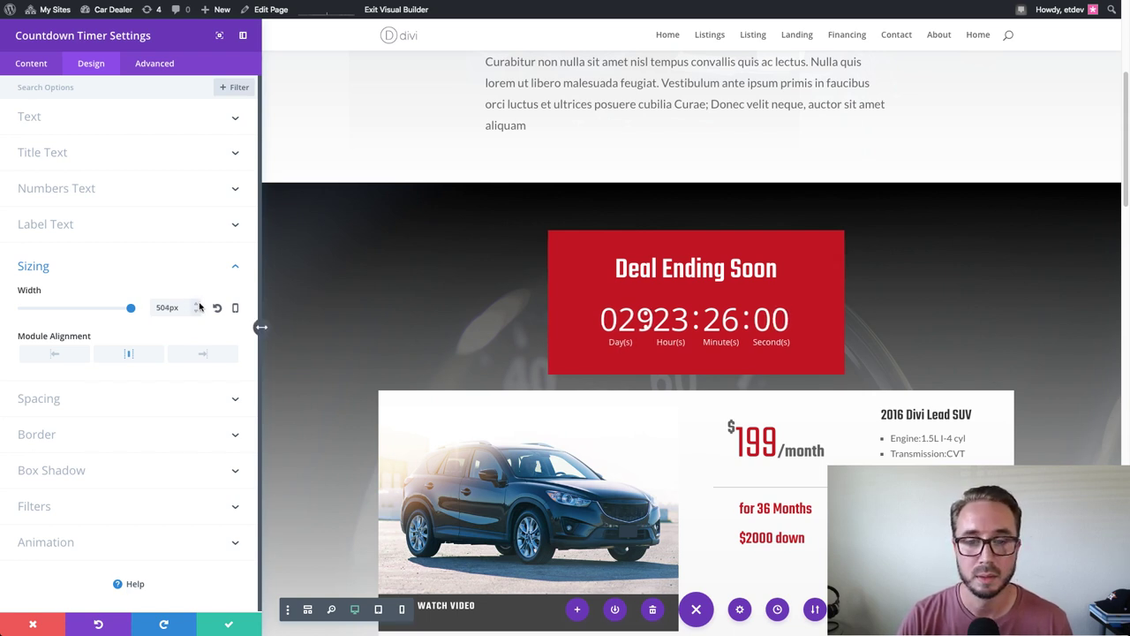
{"action": "double_click", "coordinate": [167, 307]}
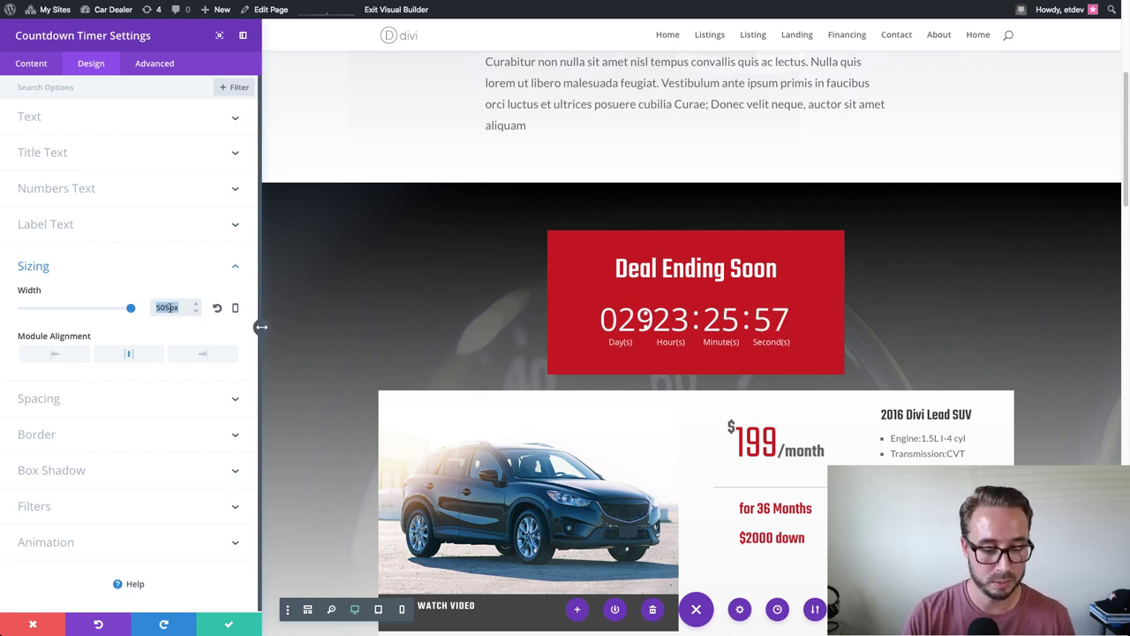
{"action": "type", "text": "600"}
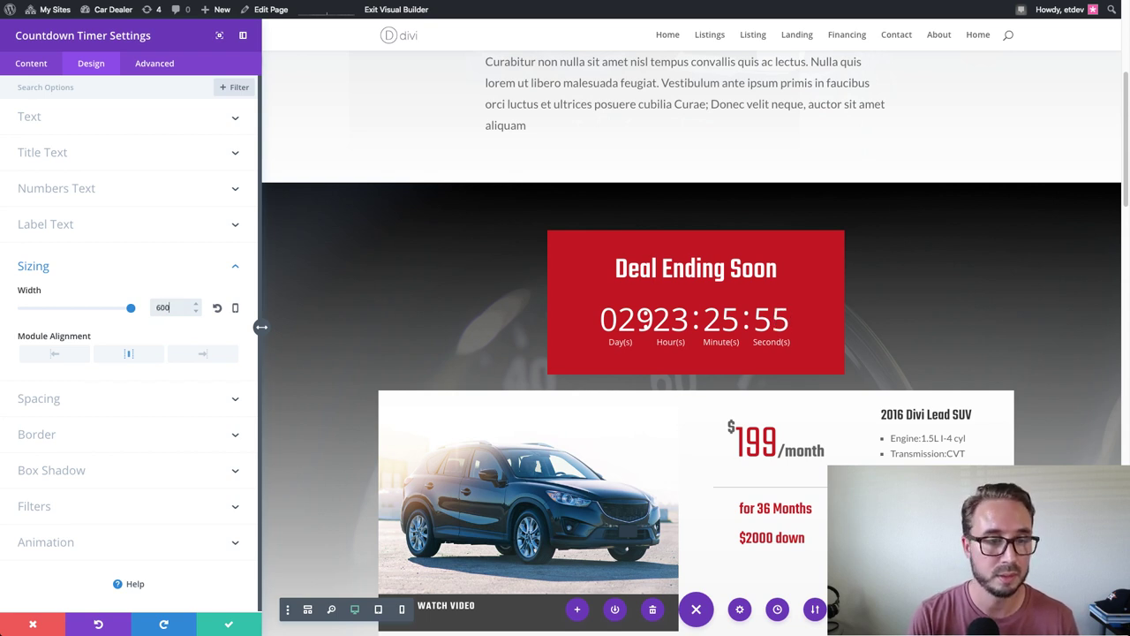
{"action": "type", "text": "%px"}
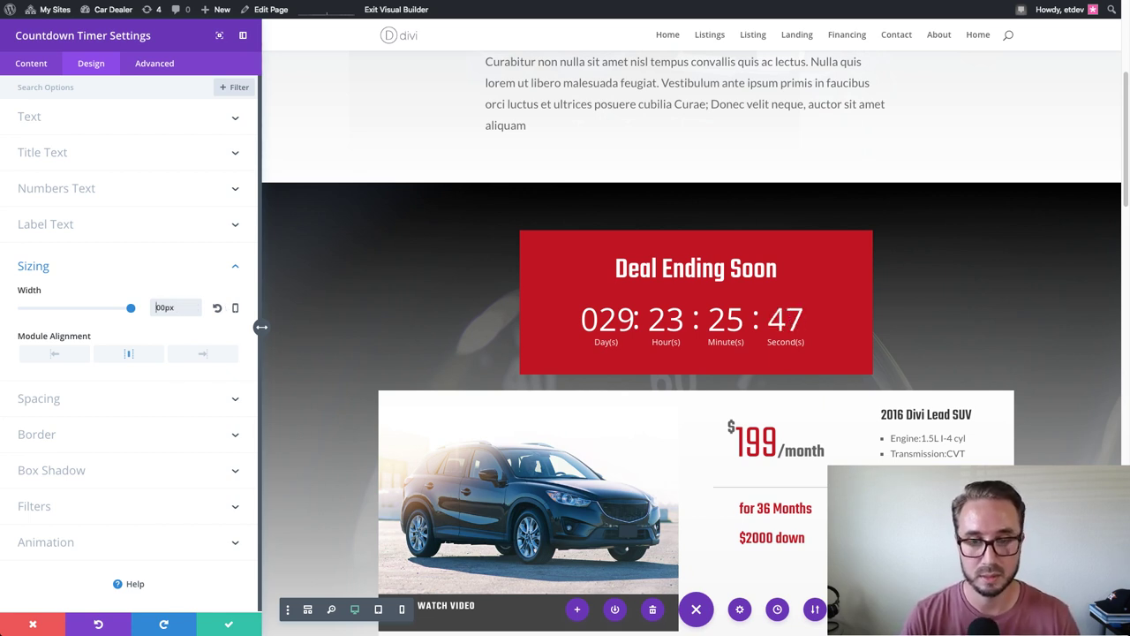
{"action": "key", "text": "BackSpace"}
{"action": "type", "text": "7"}
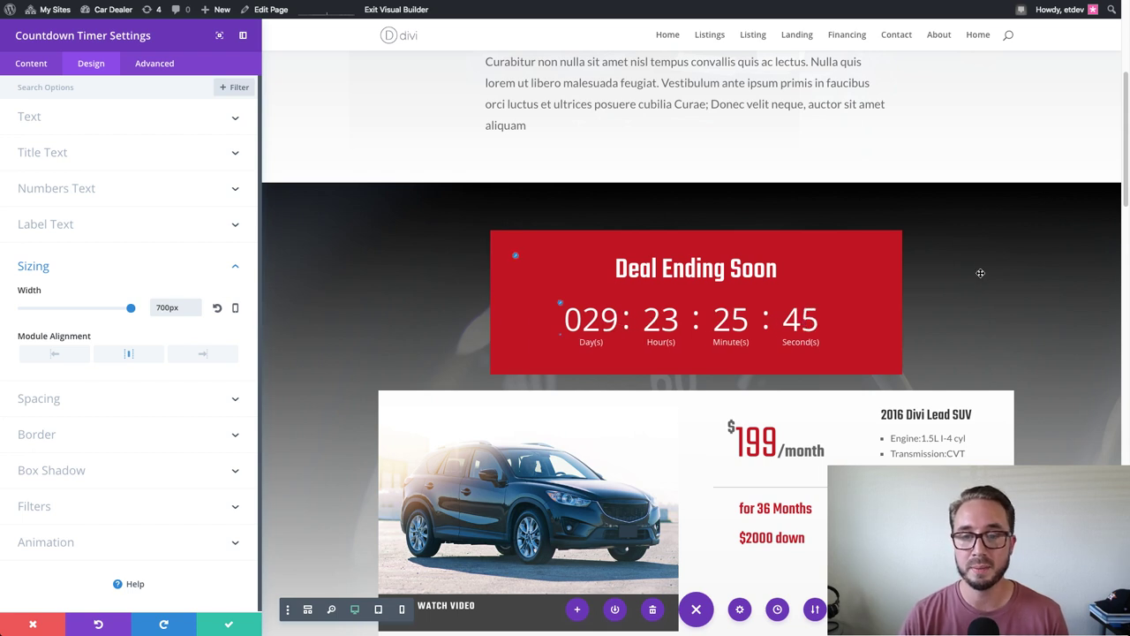
{"action": "scroll", "coordinate": [701, 287], "scroll_direction": "down", "scroll_amount": 1}
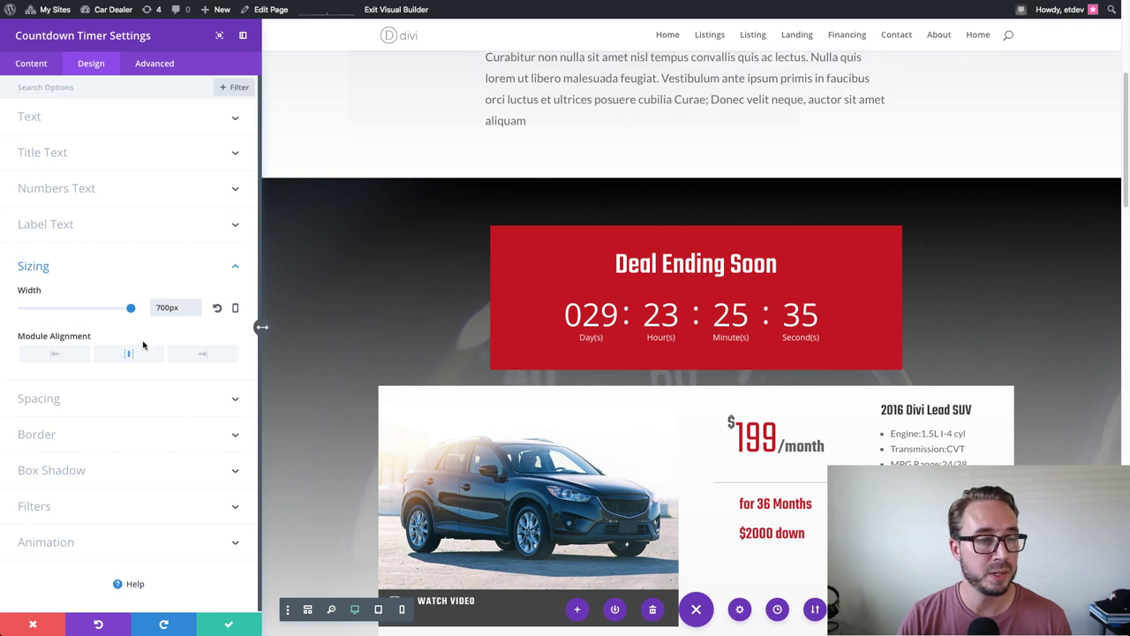
{"action": "left_click", "coordinate": [128, 354]}
{"action": "left_click", "coordinate": [130, 356]}
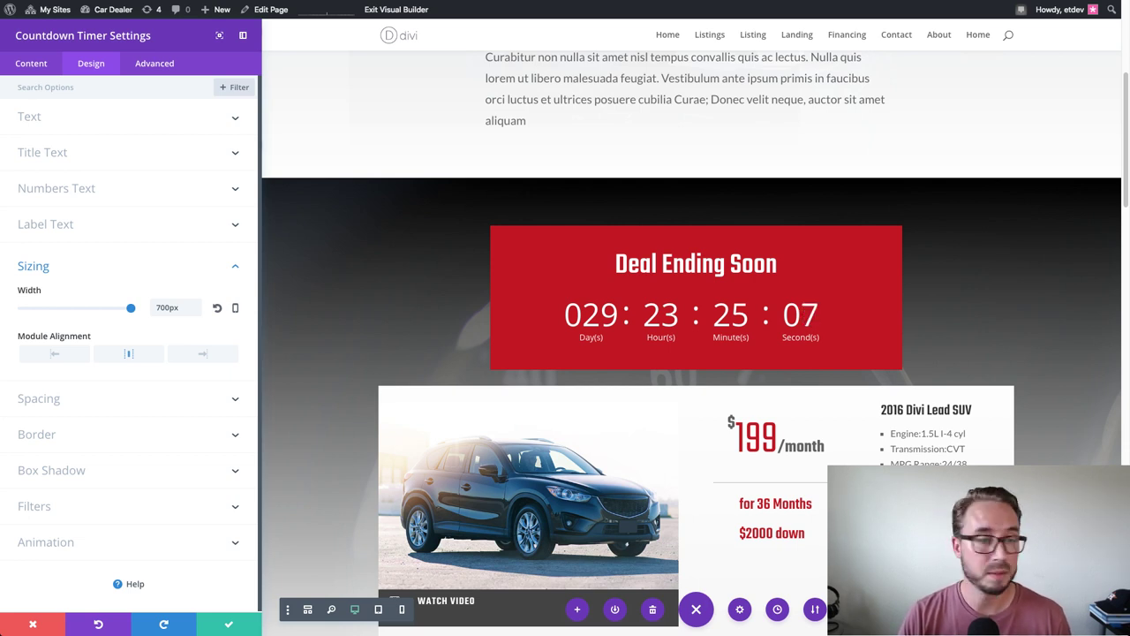
Set the countdown timer's linked top and bottom margins to -20px, and remove the deal section's top padding
{"action": "left_click", "coordinate": [93, 402]}
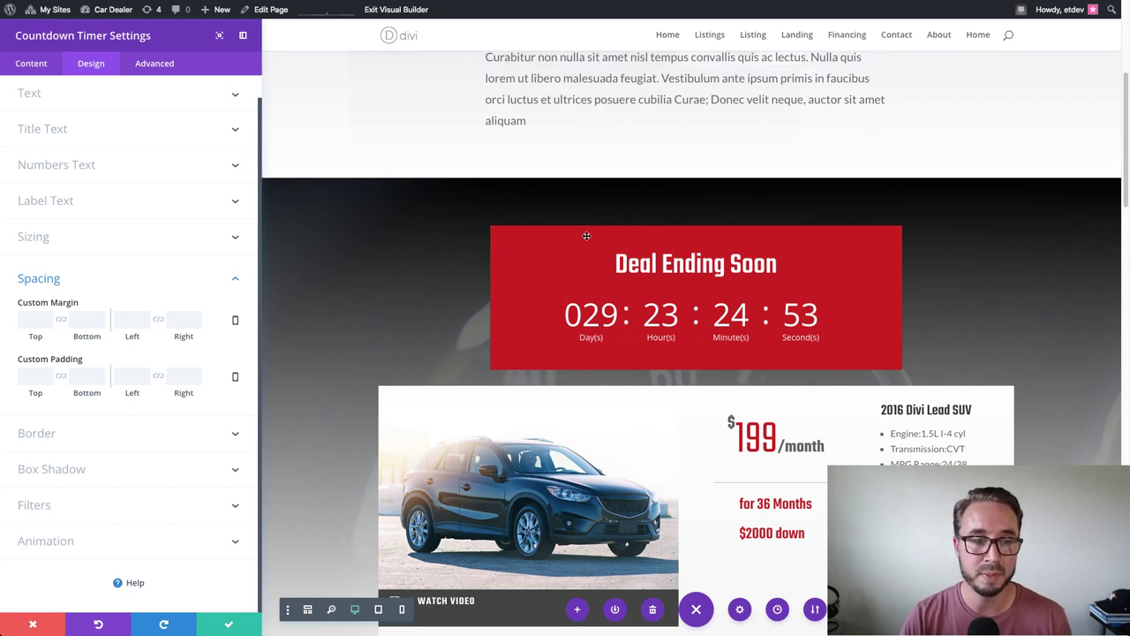
{"action": "left_click", "coordinate": [31, 319]}
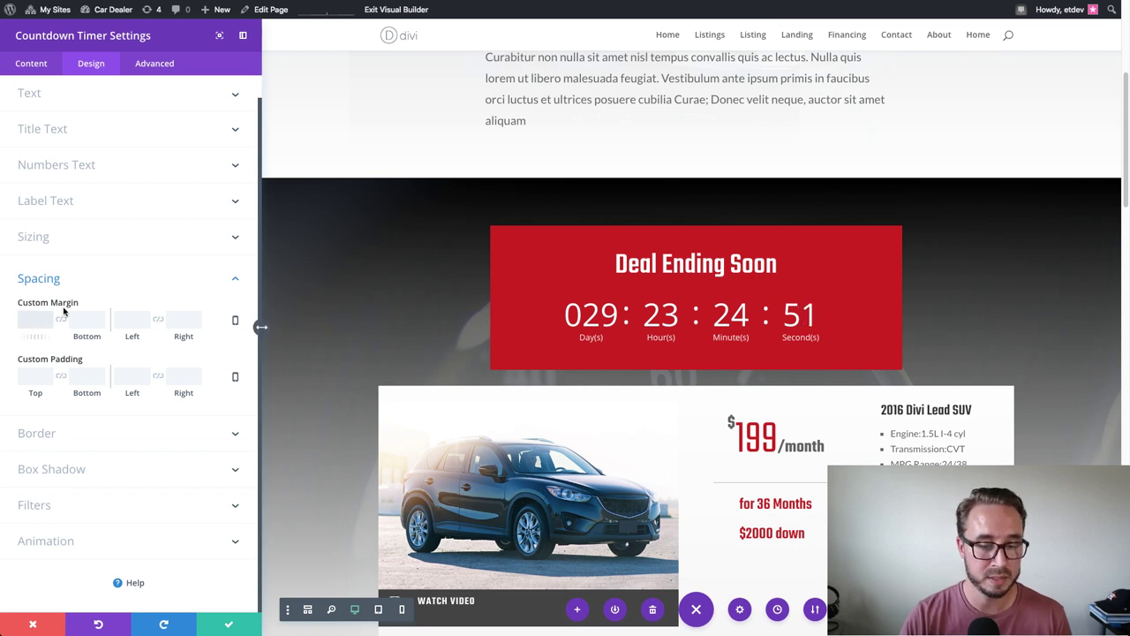
{"action": "type", "text": "-20"}
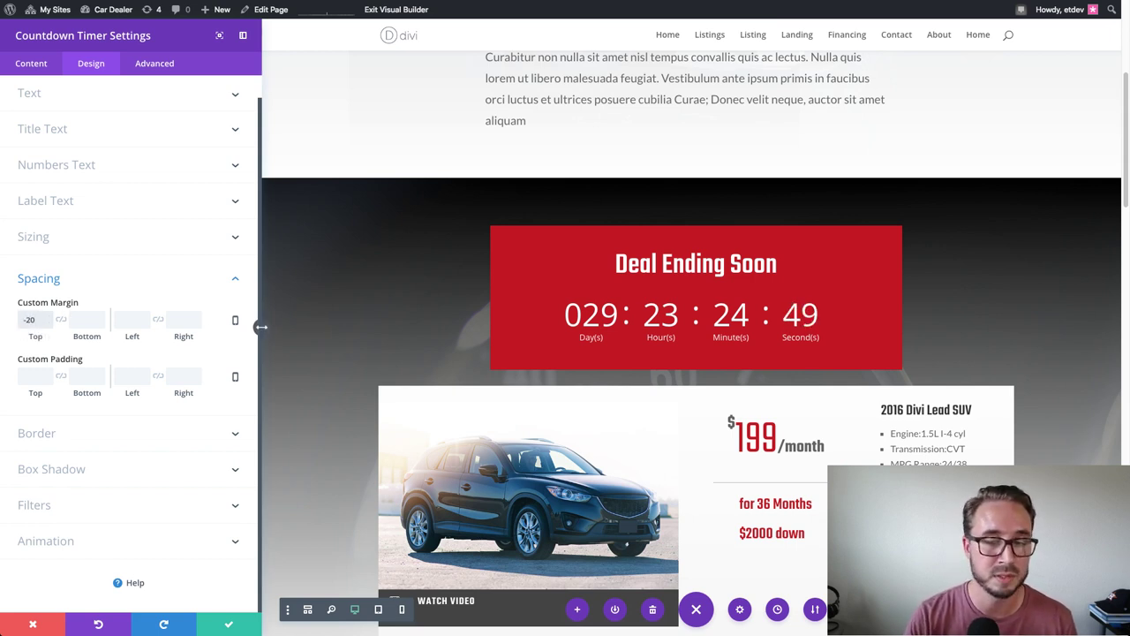
{"action": "type", "text": "px"}
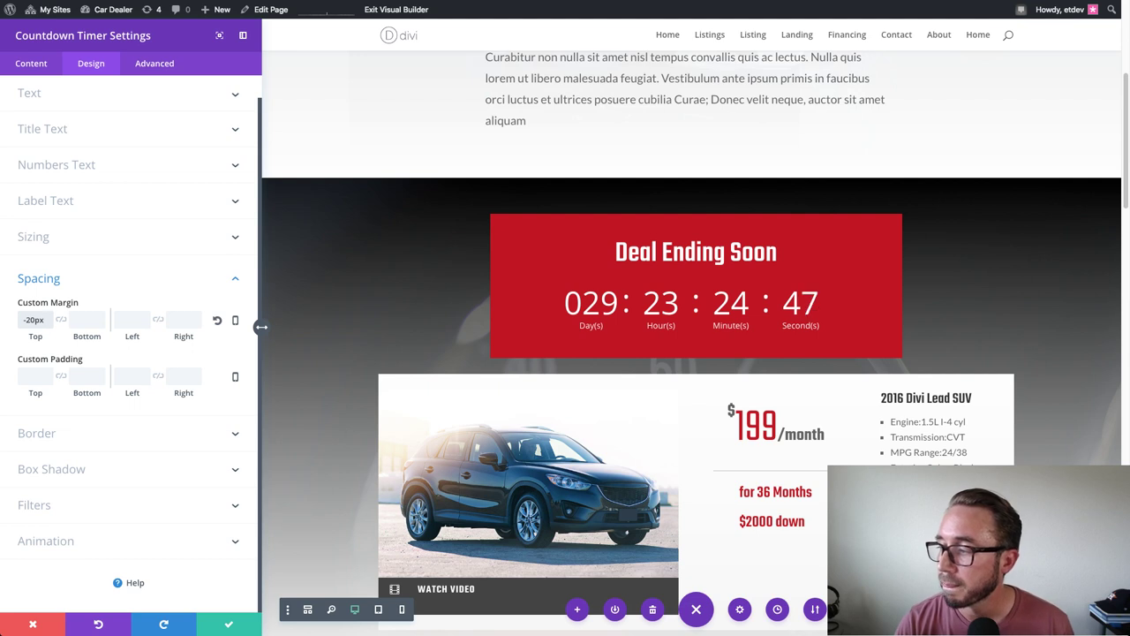
{"action": "left_click", "coordinate": [61, 319]}
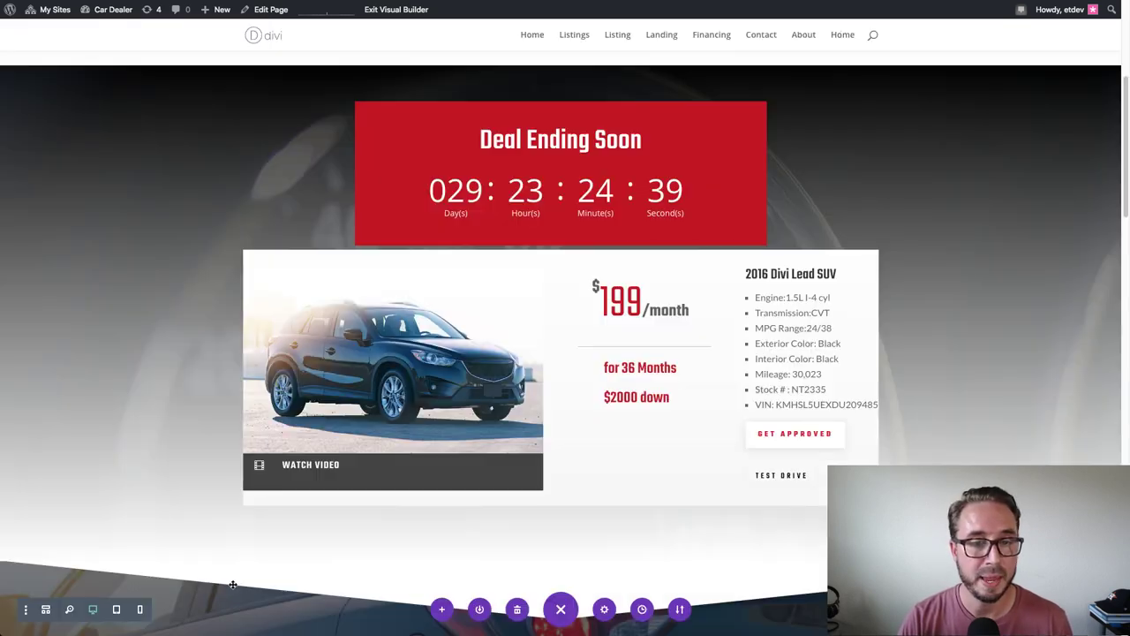
{"action": "left_click", "coordinate": [227, 624]}
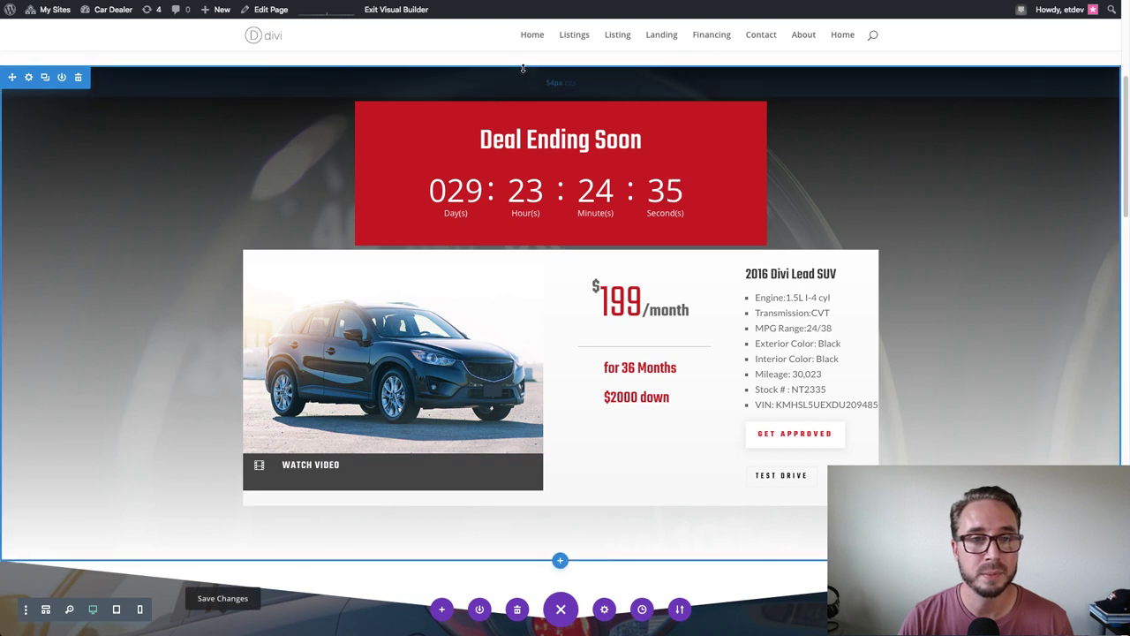
{"action": "left_click_drag", "start_coordinate": [524, 75], "coordinate": [533, 15]}
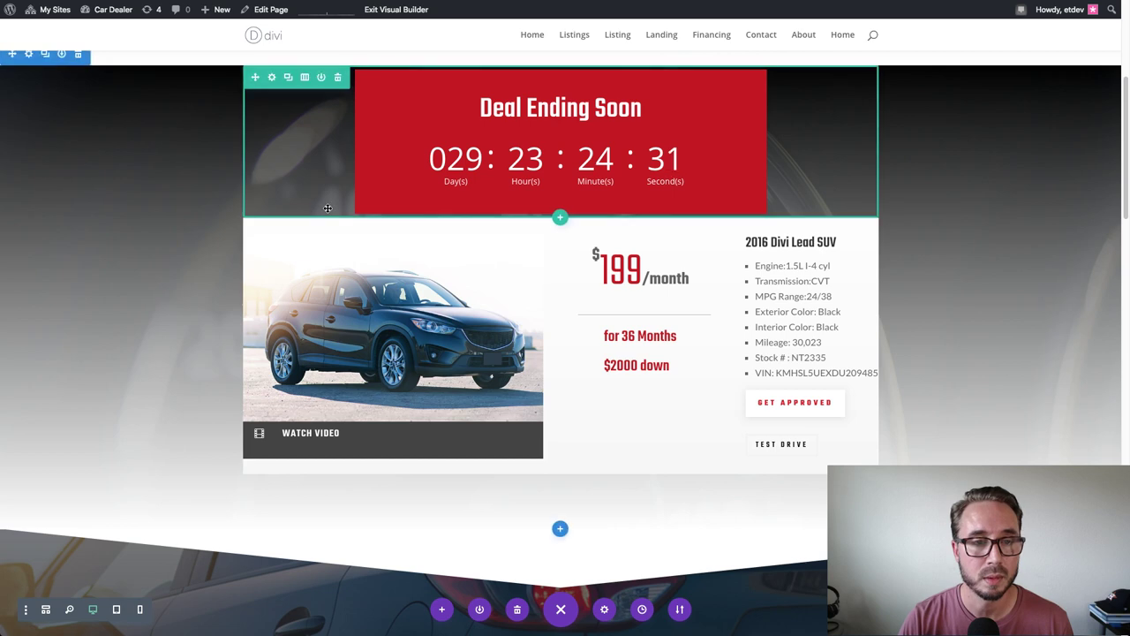
{"action": "left_click", "coordinate": [271, 77]}
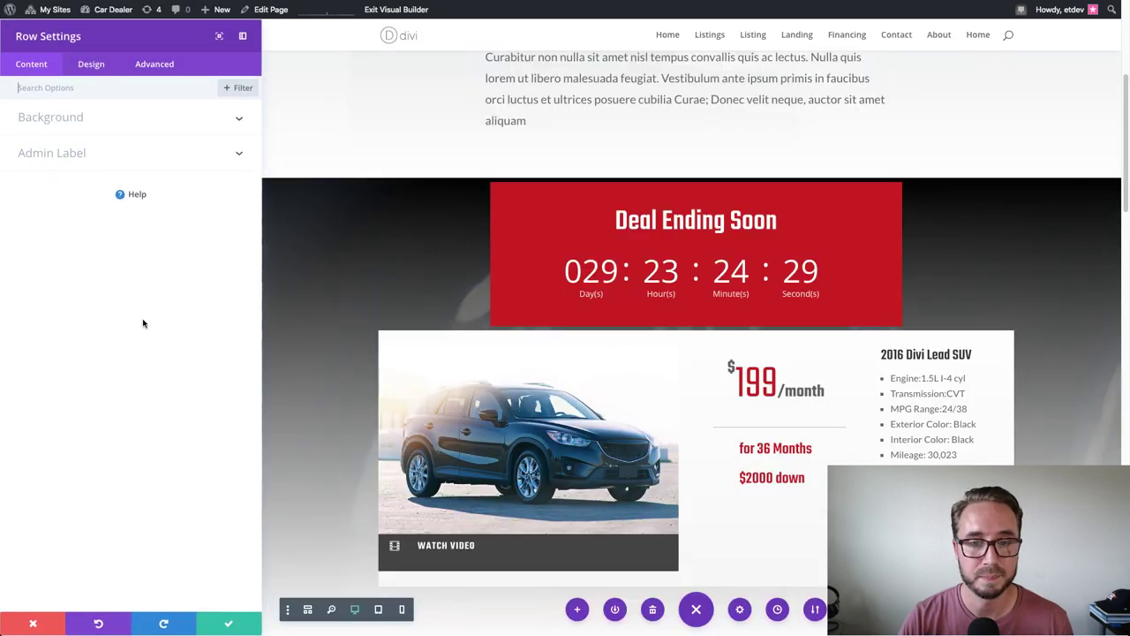
{"action": "left_click", "coordinate": [92, 65]}
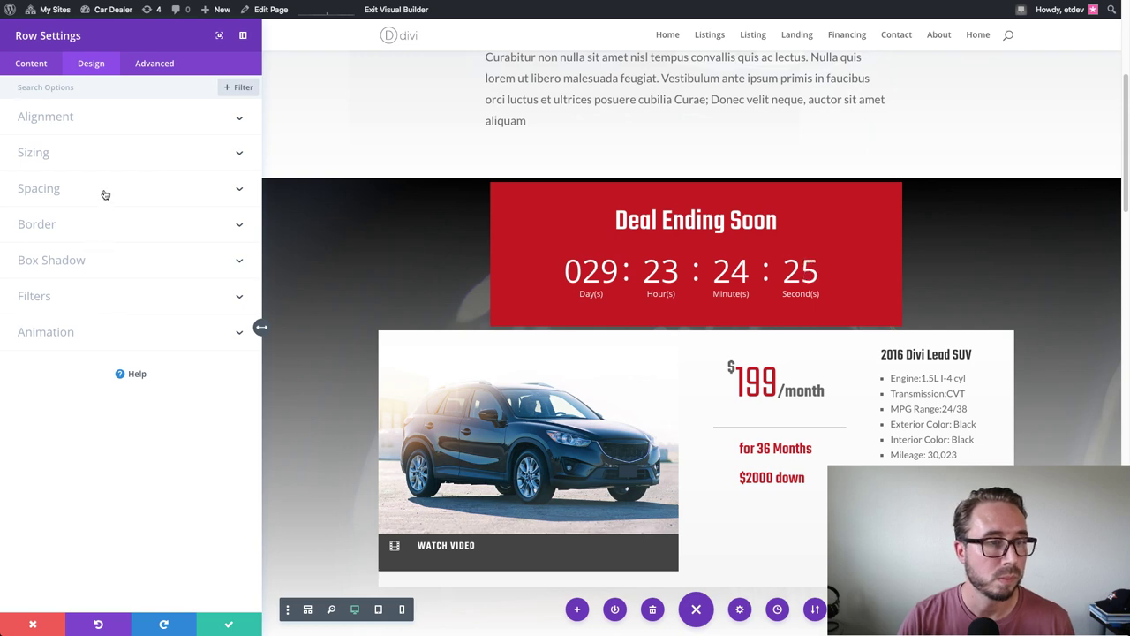
{"action": "left_click", "coordinate": [103, 192]}
{"action": "left_click", "coordinate": [39, 234]}
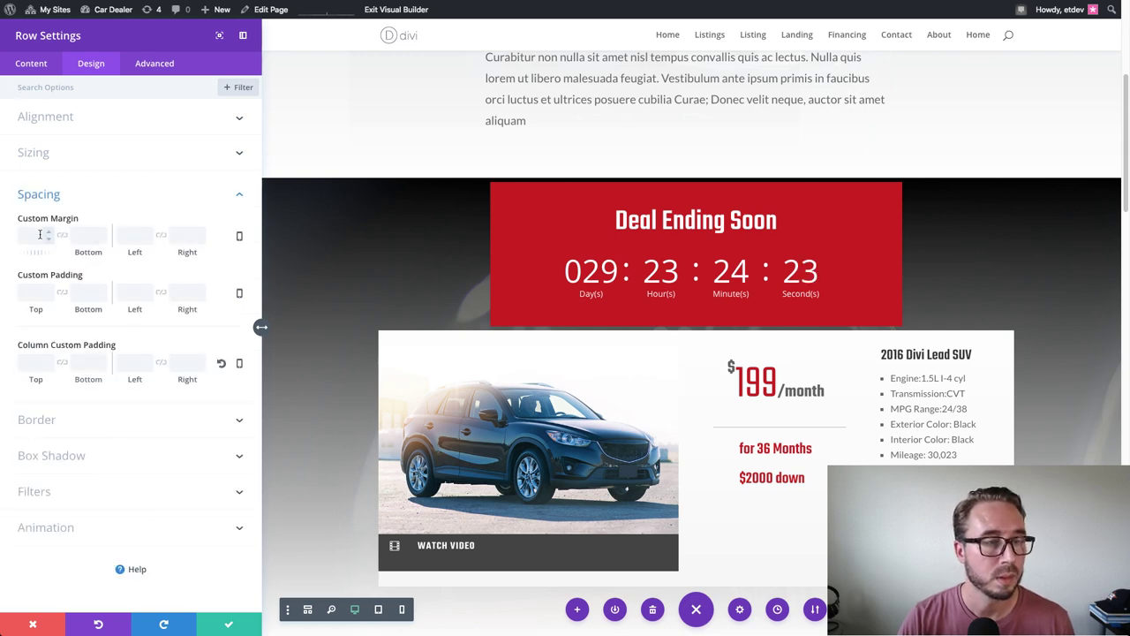
{"action": "left_click", "coordinate": [228, 624]}
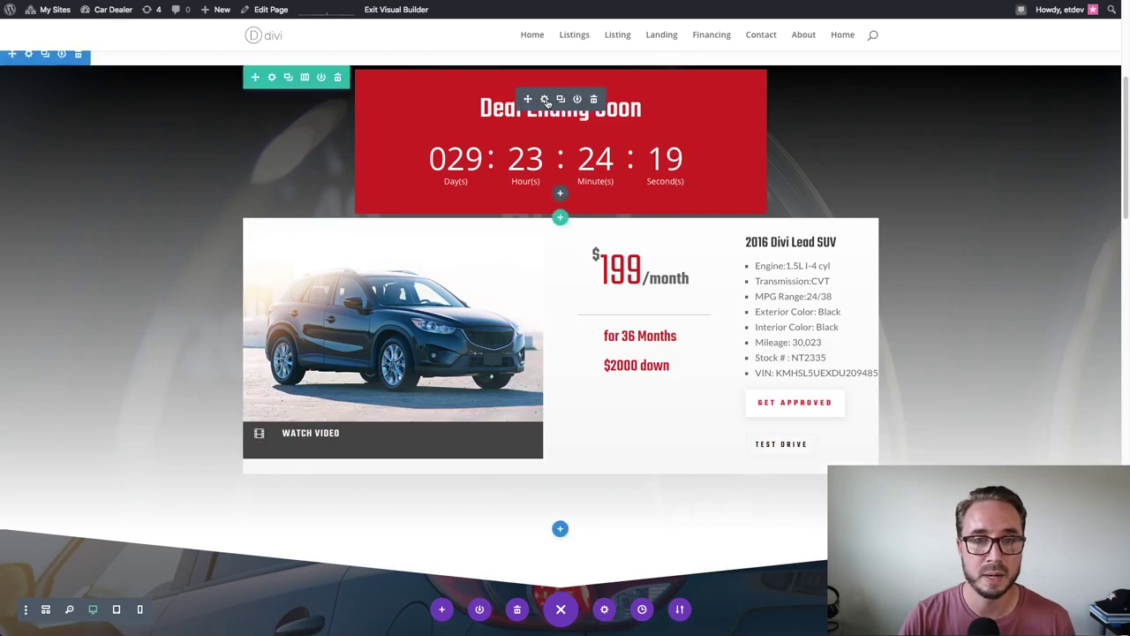
Set the countdown timer's linked top and bottom custom margins to -40px so it overlaps the section edges
{"action": "left_click", "coordinate": [545, 99]}
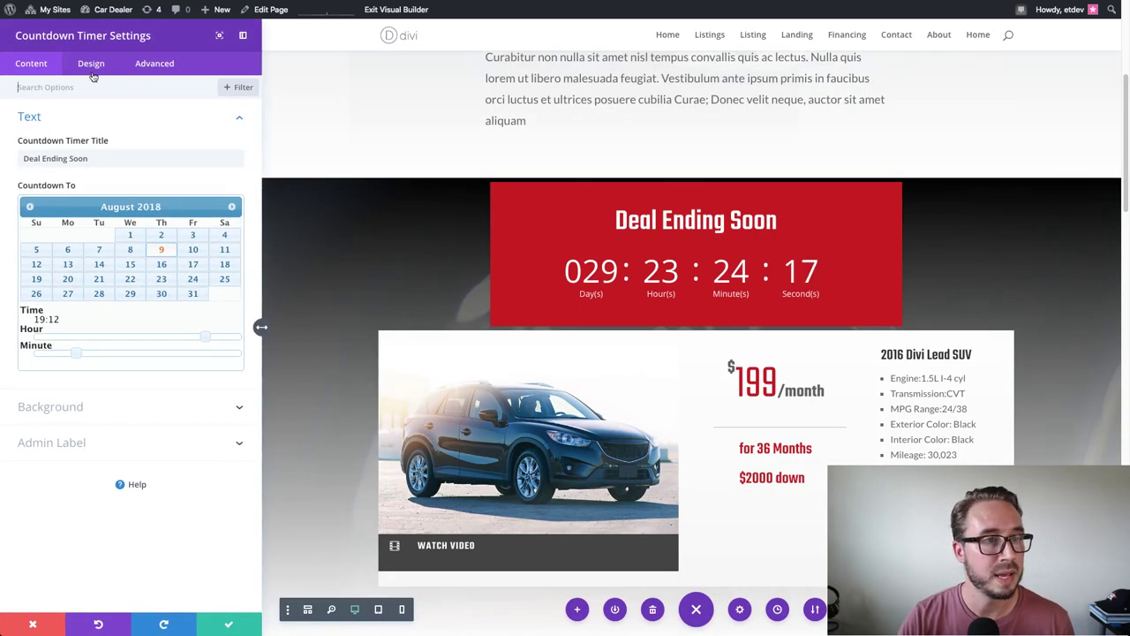
{"action": "left_click", "coordinate": [90, 74]}
{"action": "left_click", "coordinate": [96, 298]}
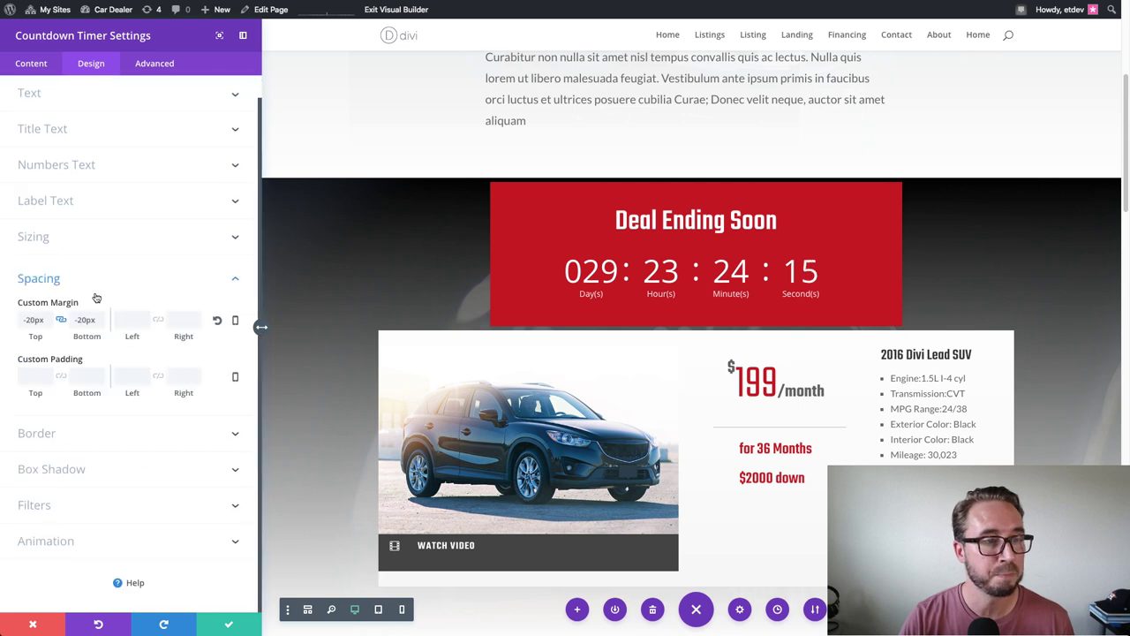
{"action": "left_click_drag", "start_coordinate": [58, 320], "coordinate": [46, 325]}
{"action": "key", "text": "Down"}
{"action": "key", "text": "Down"}
{"action": "key", "text": "Down"}
{"action": "key", "text": "Down"}
{"action": "key", "text": "Down"}
{"action": "key", "text": "Down"}
{"action": "key", "text": "Down"}
{"action": "key", "text": "Down"}
{"action": "key", "text": "Down"}
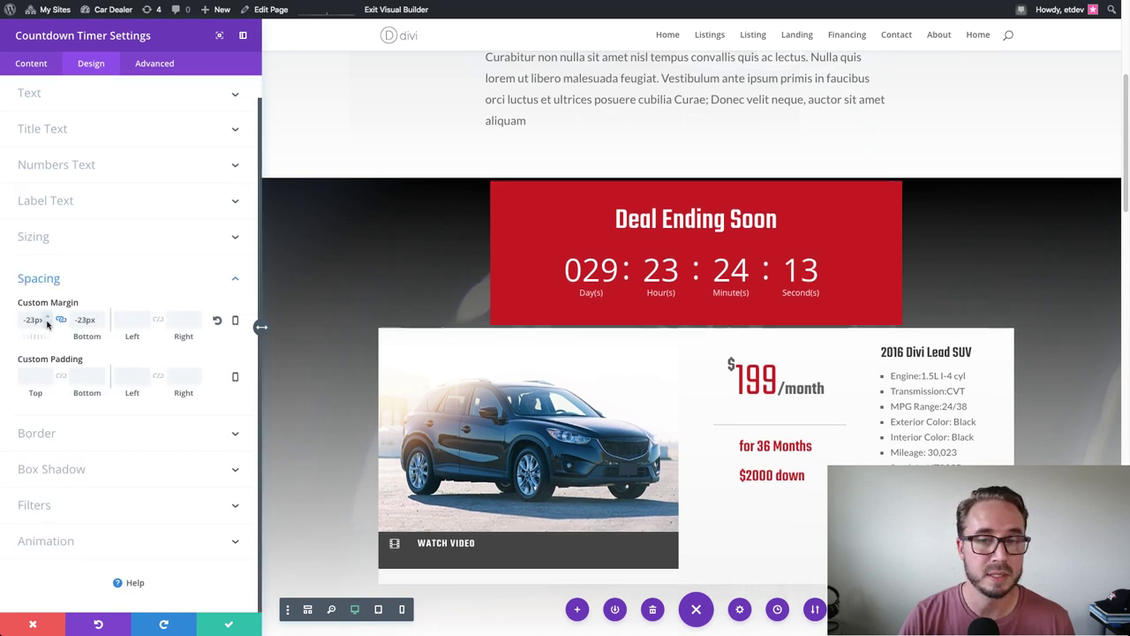
{"action": "key", "text": "Down"}
{"action": "key", "text": "Down"}
{"action": "key", "text": "Down"}
{"action": "key", "text": "Down"}
{"action": "key", "text": "Down"}
{"action": "key", "text": "Down"}
{"action": "key", "text": "Down"}
{"action": "key", "text": "Down"}
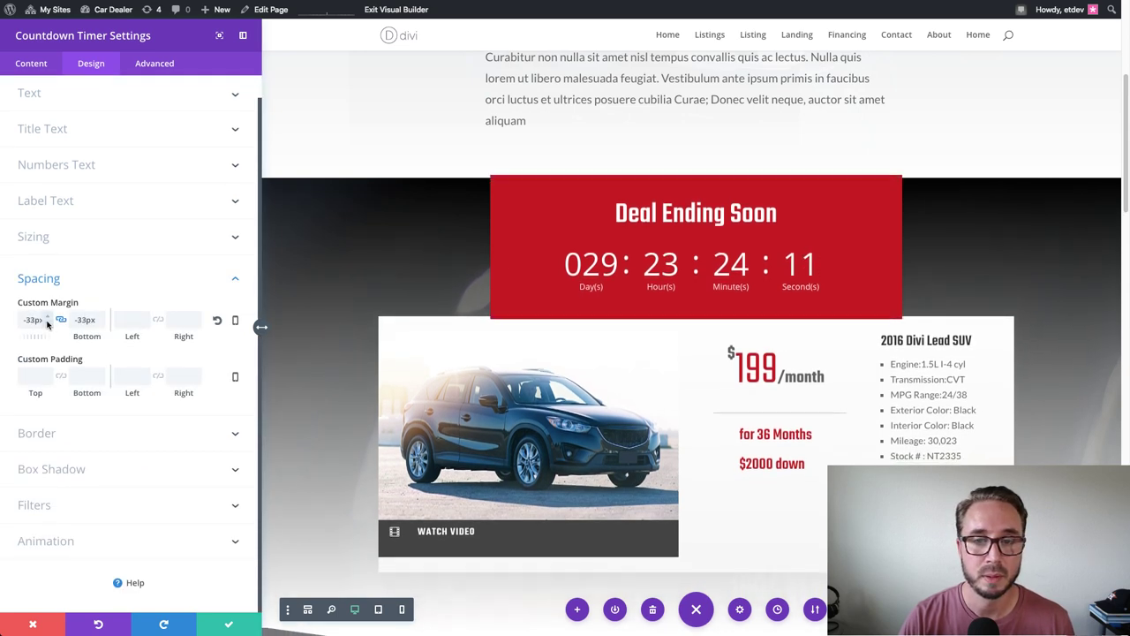
{"action": "key", "text": "Down"}
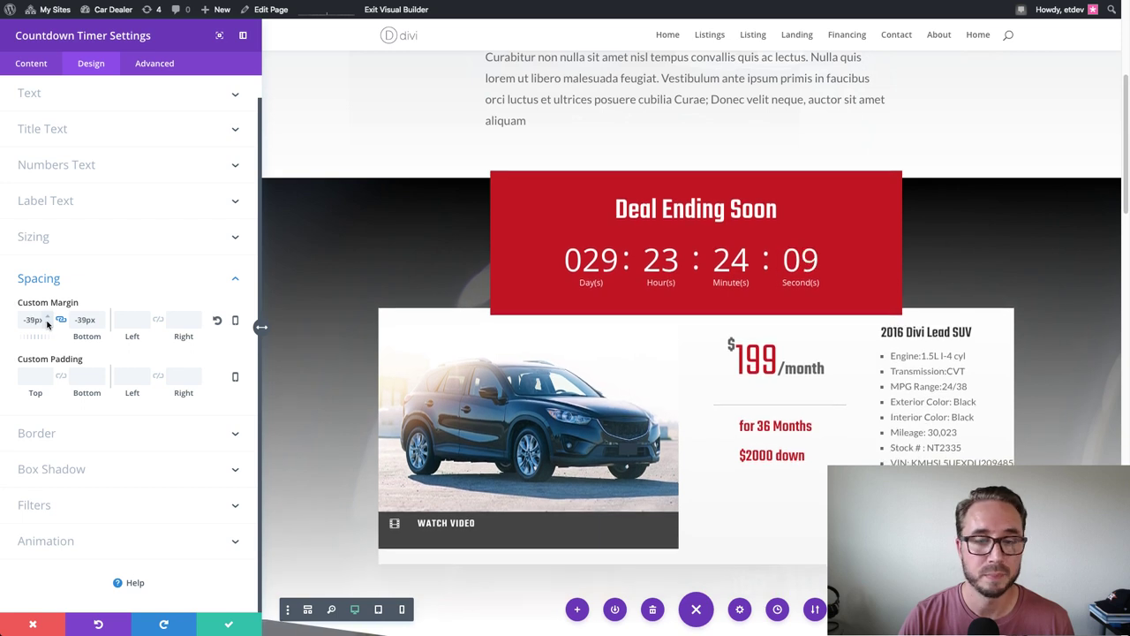
{"action": "key", "text": "Down"}
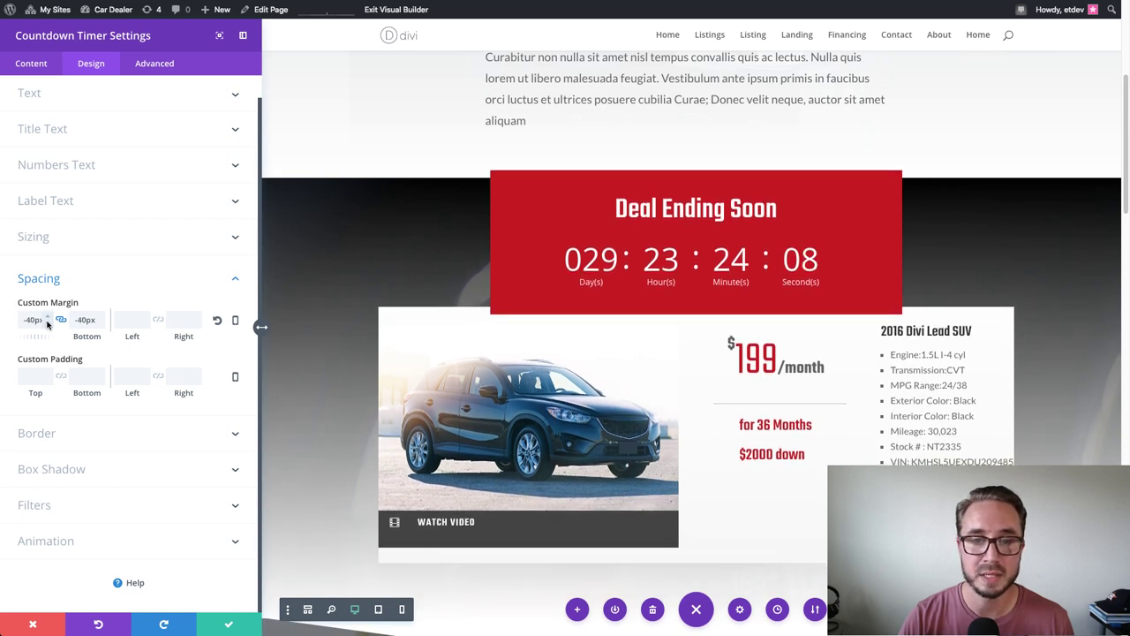
Apply the first box shadow preset, a soft shadow on all sides, to the countdown timer and close its settings
{"action": "left_click", "coordinate": [144, 472]}
{"action": "left_click", "coordinate": [101, 404]}
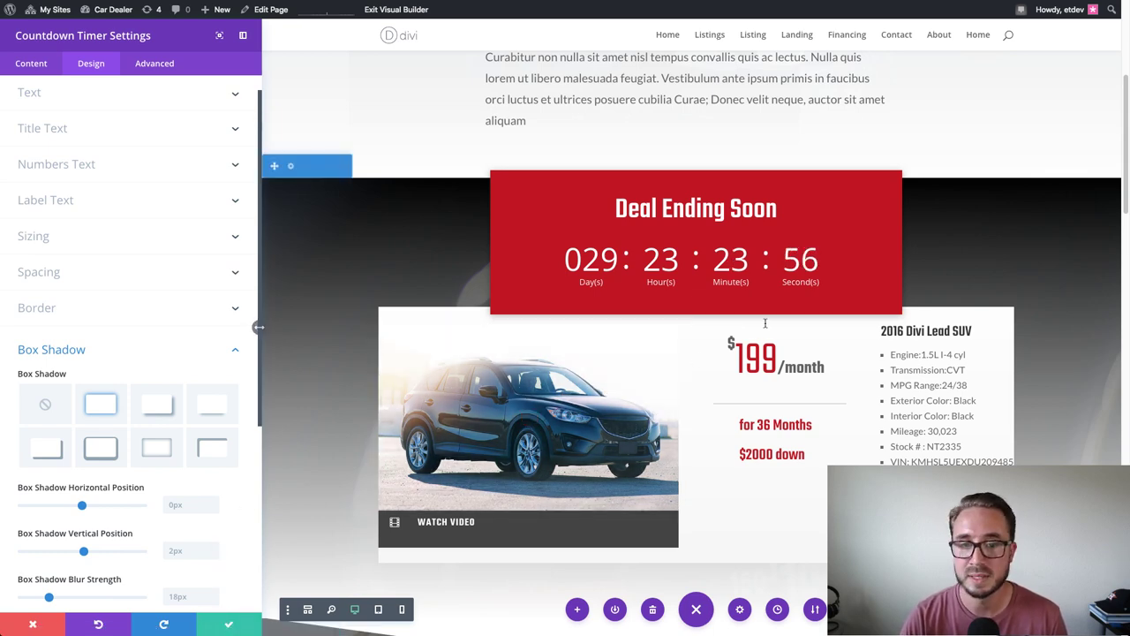
{"action": "key", "text": "Escape"}
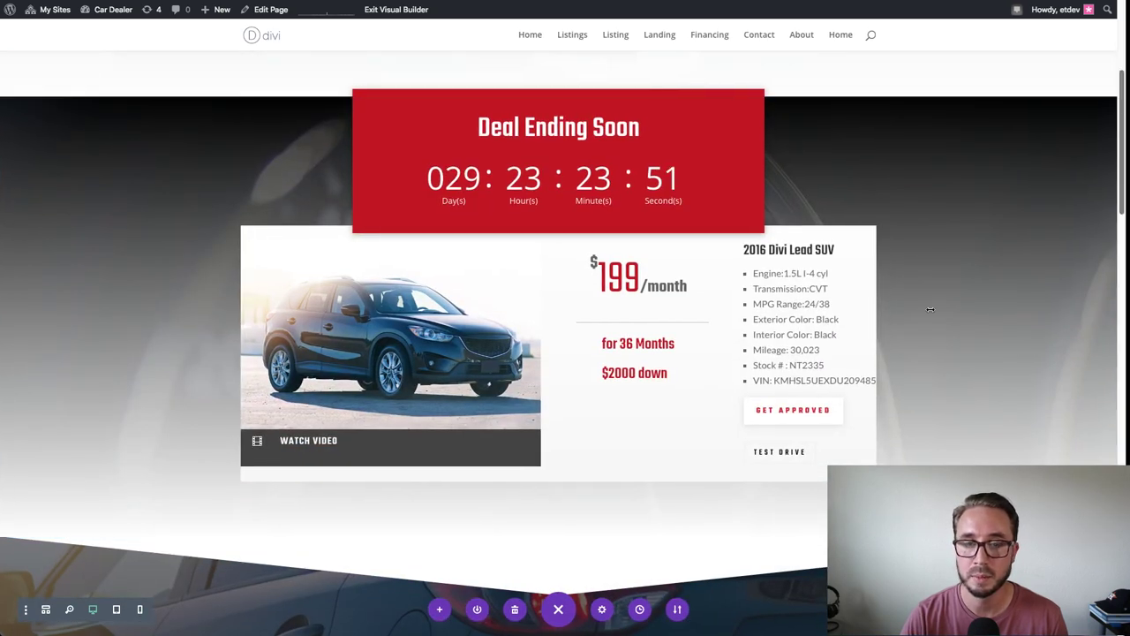
Preview the deal section and countdown timer at phone width, and restore the browser window to full width
{"action": "left_click_drag", "start_coordinate": [930, 309], "coordinate": [429, 244]}
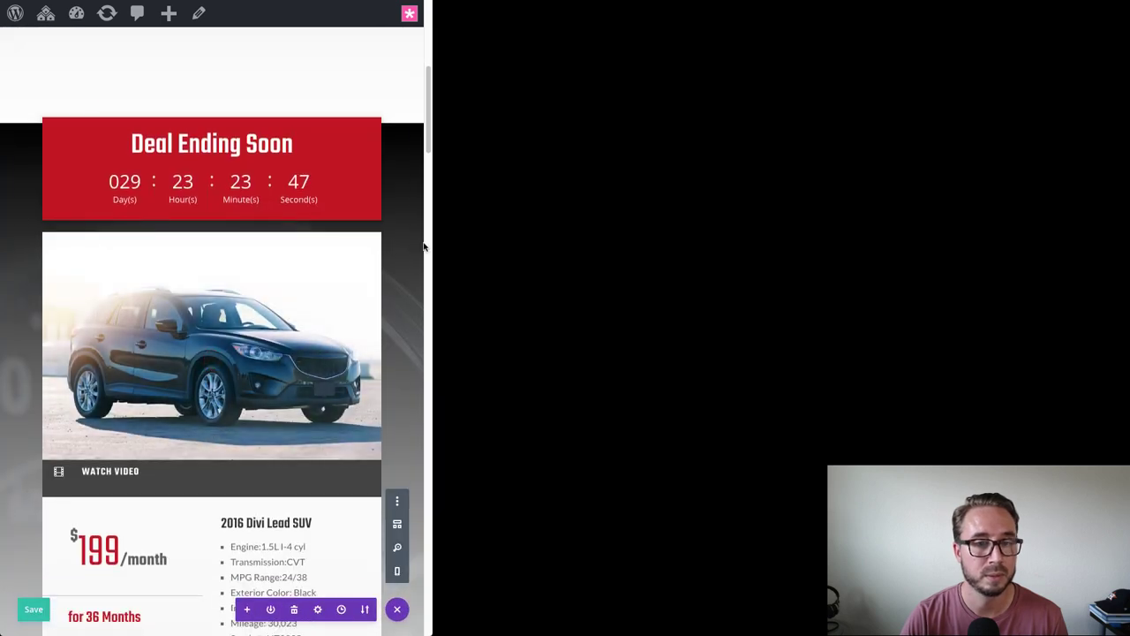
{"action": "left_click_drag", "start_coordinate": [427, 249], "coordinate": [1127, 228]}
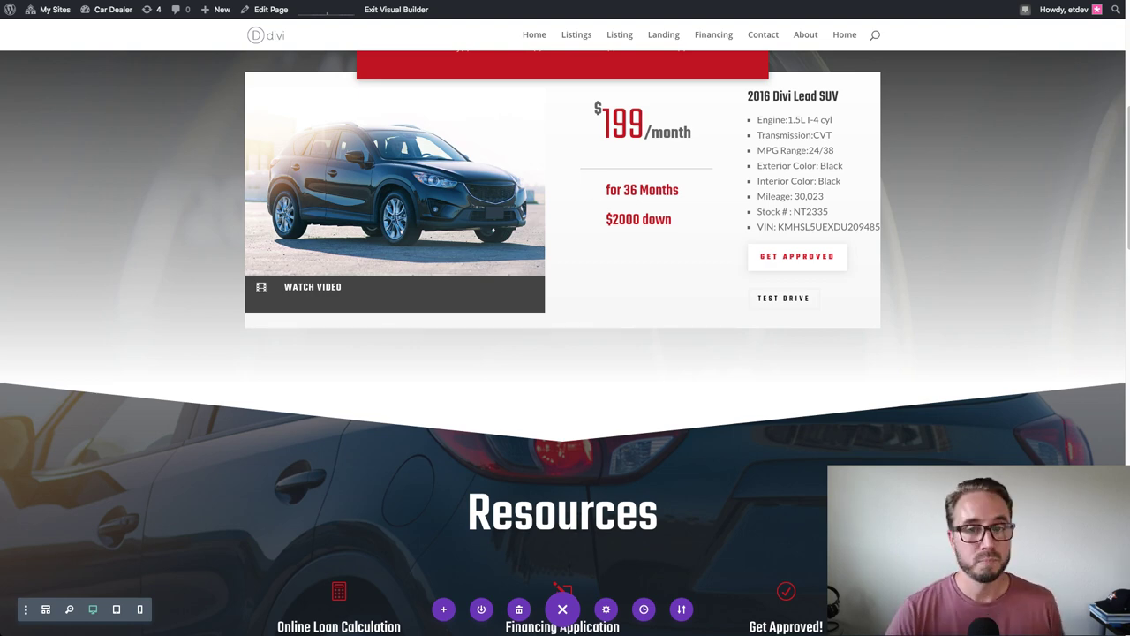
{"action": "scroll", "coordinate": [719, 397], "scroll_direction": "up", "scroll_amount": 5}
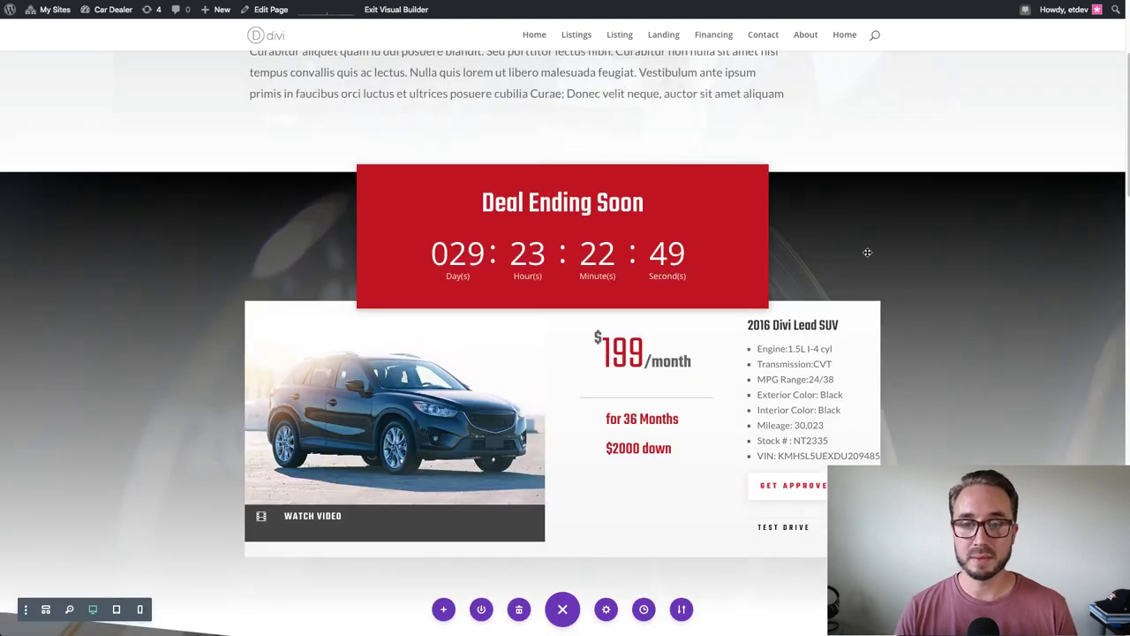
{"action": "scroll", "coordinate": [563, 282], "scroll_direction": "down", "scroll_amount": 1}
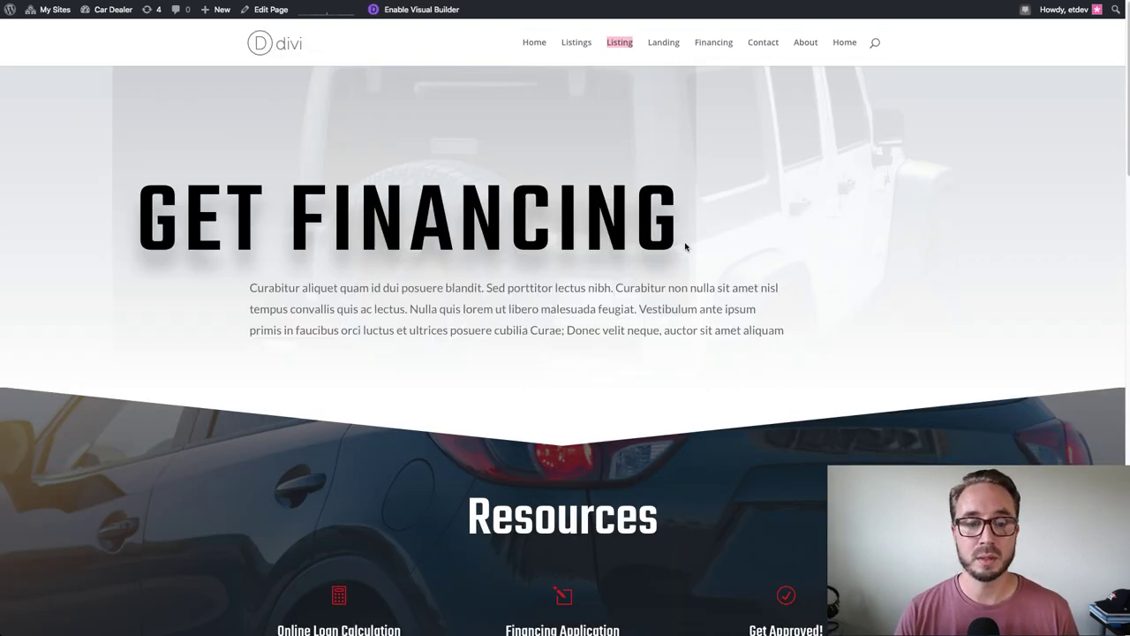
Review the live Get Financing page from the header to the contact section, and return to the page being edited
{"action": "scroll", "coordinate": [683, 244], "scroll_direction": "down", "scroll_amount": 6}
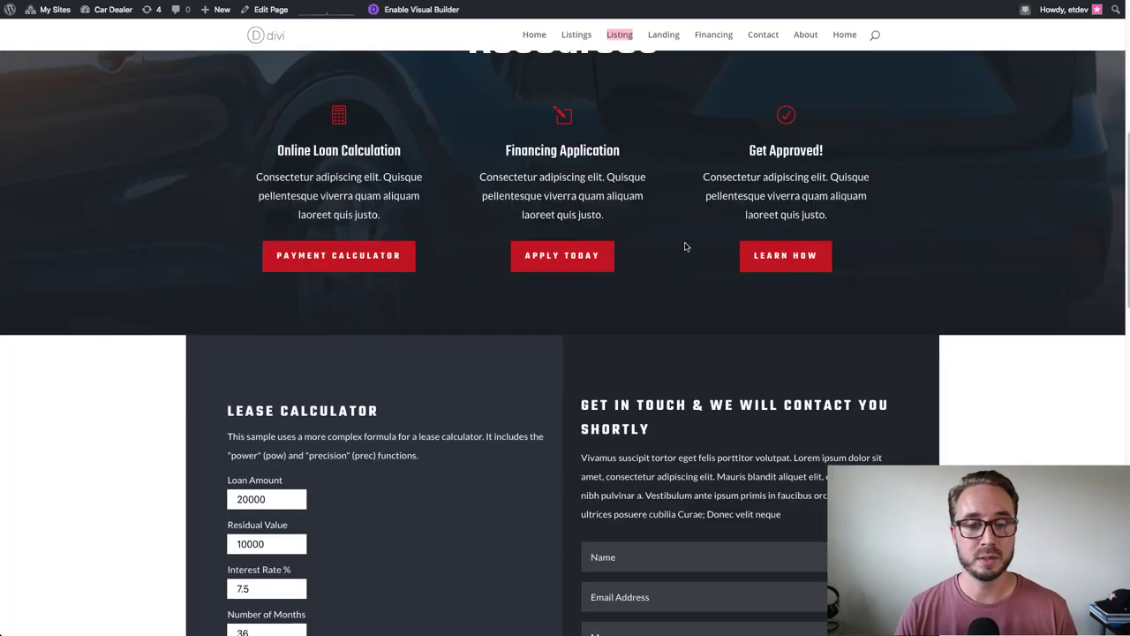
{"action": "scroll", "coordinate": [685, 246], "scroll_direction": "down", "scroll_amount": 15}
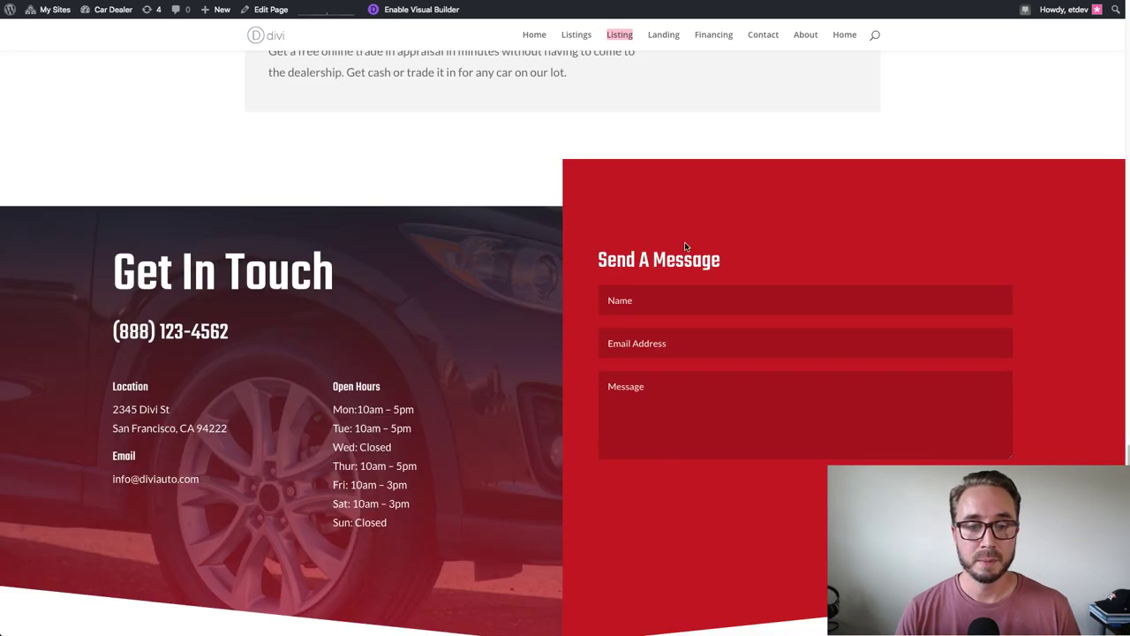
{"action": "scroll", "coordinate": [684, 246], "scroll_direction": "up", "scroll_amount": 20}
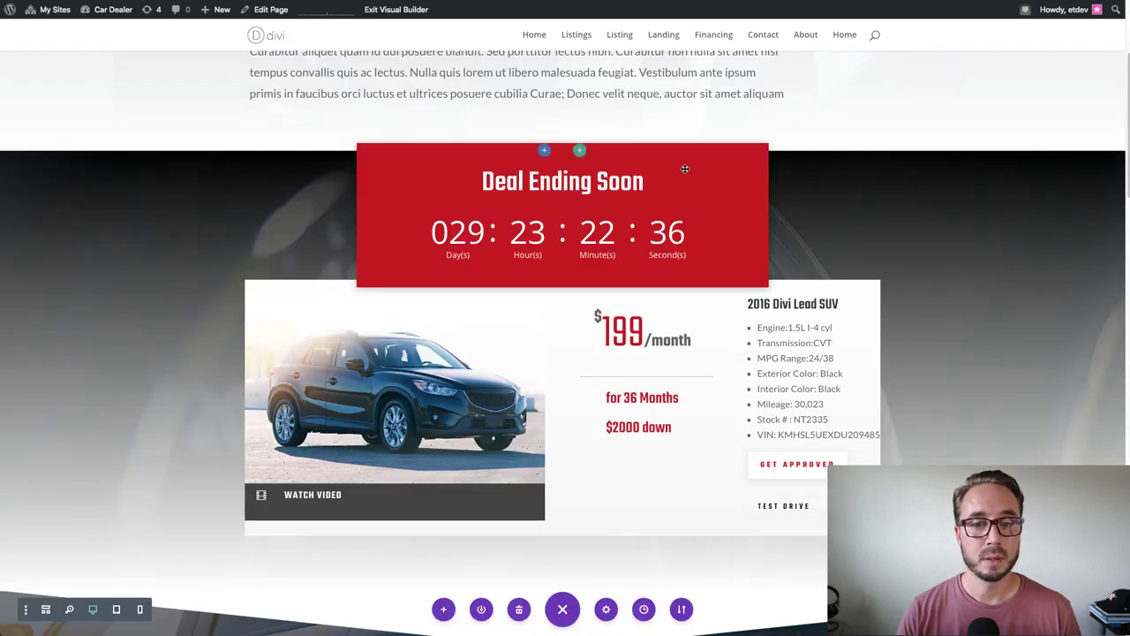
{"action": "left_click_drag", "start_coordinate": [445, 11], "coordinate": [365, 9]}
{"action": "right_click", "coordinate": [416, 10]}
{"action": "left_click", "coordinate": [434, 80]}
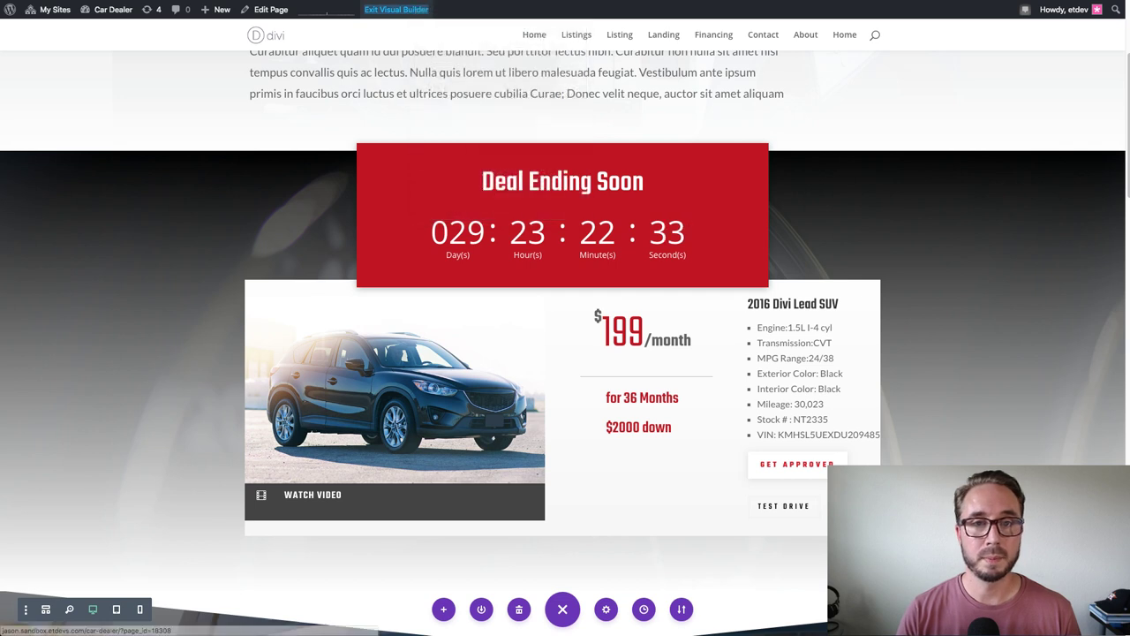
{"action": "left_click", "coordinate": [1084, 463]}
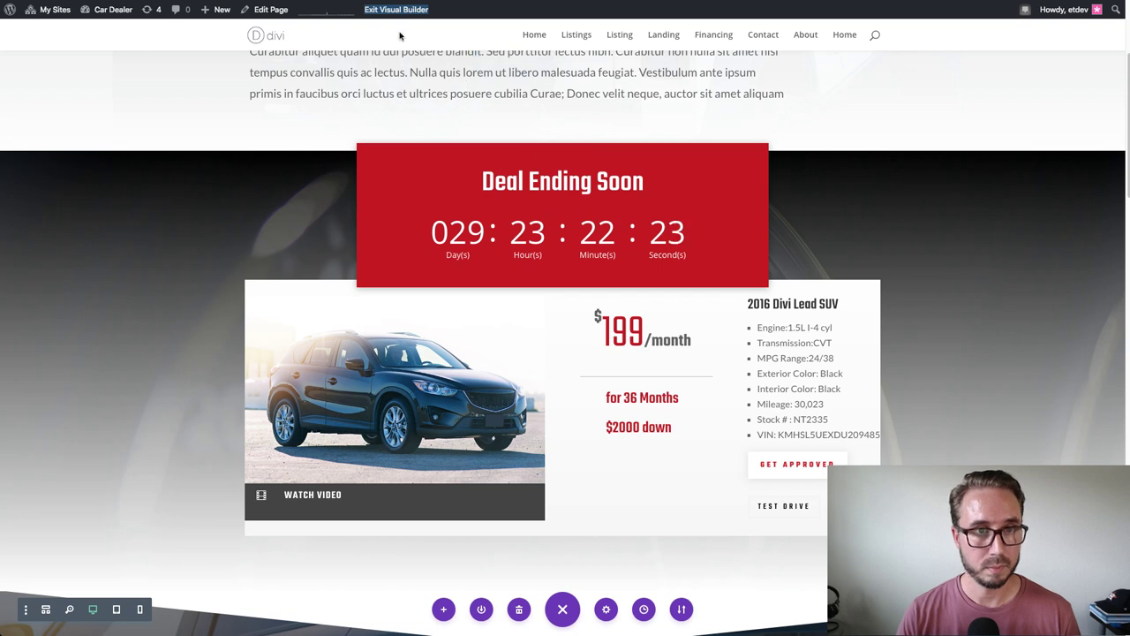
Exit the Visual Builder with the changes saved, and review the reloaded live Get Financing page
{"action": "left_click", "coordinate": [386, 10]}
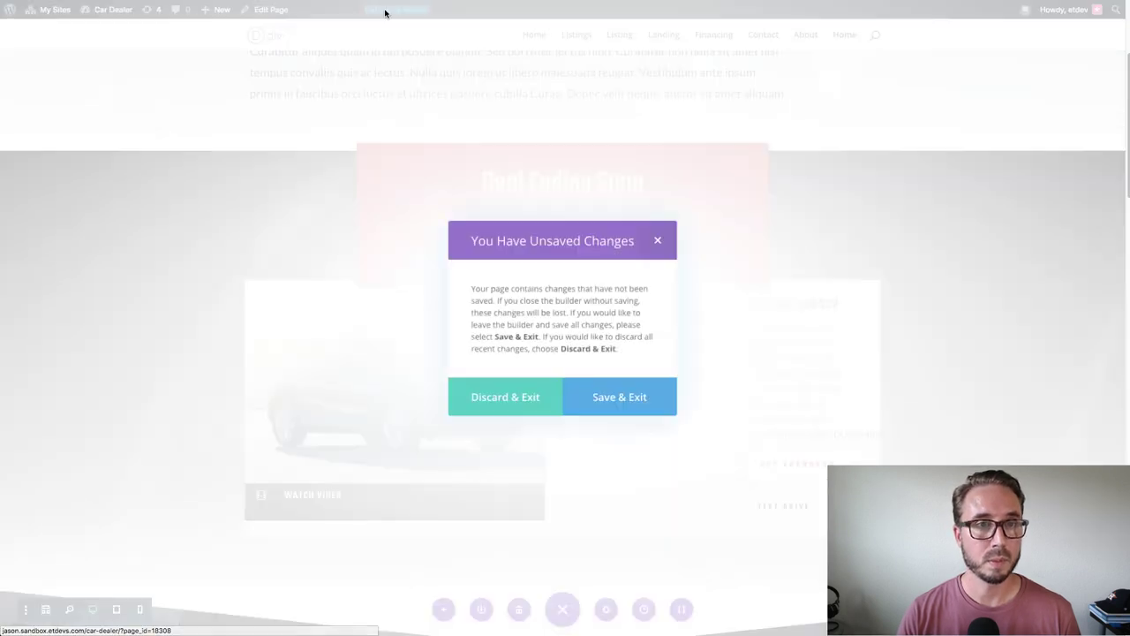
{"action": "left_click", "coordinate": [638, 402]}
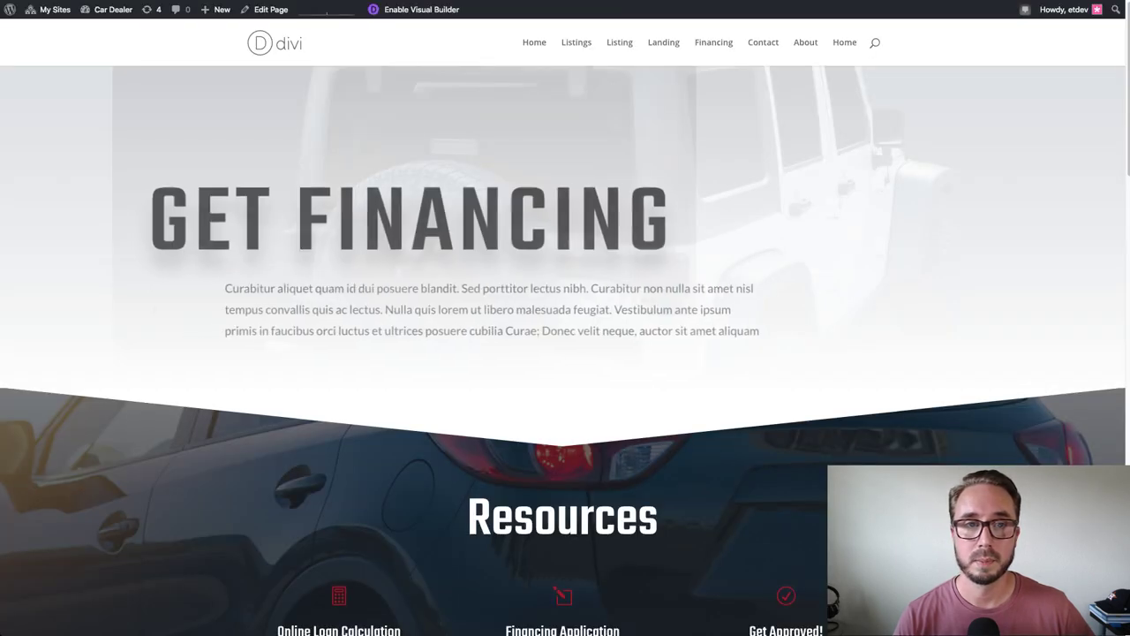
{"action": "key", "text": "ctrl+r"}
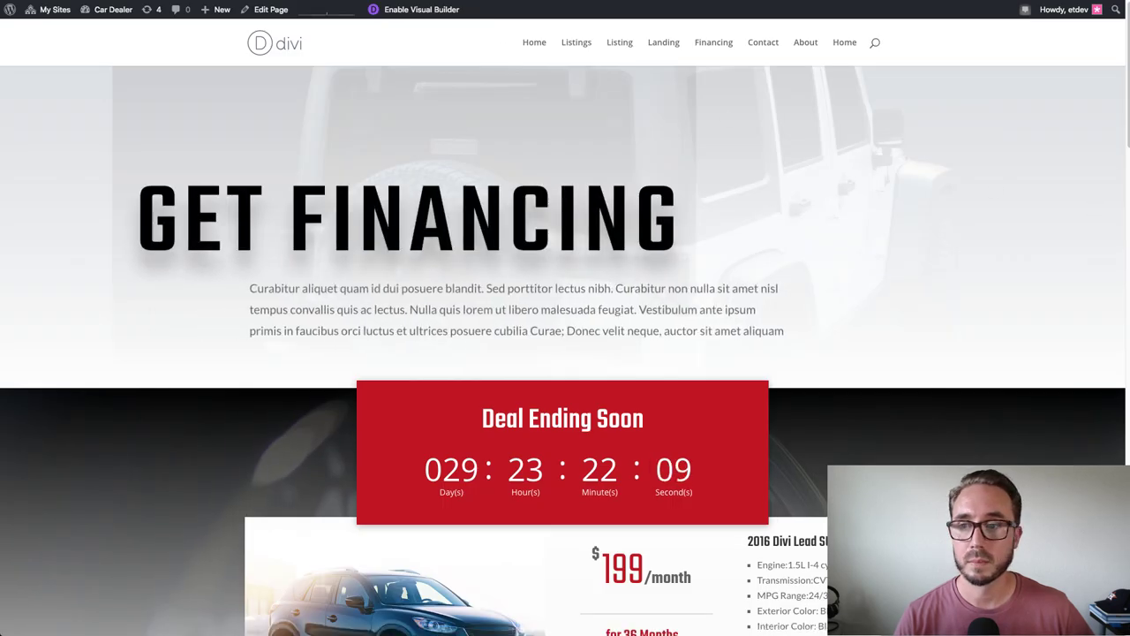
{"action": "scroll", "coordinate": [944, 217], "scroll_direction": "down", "scroll_amount": 10}
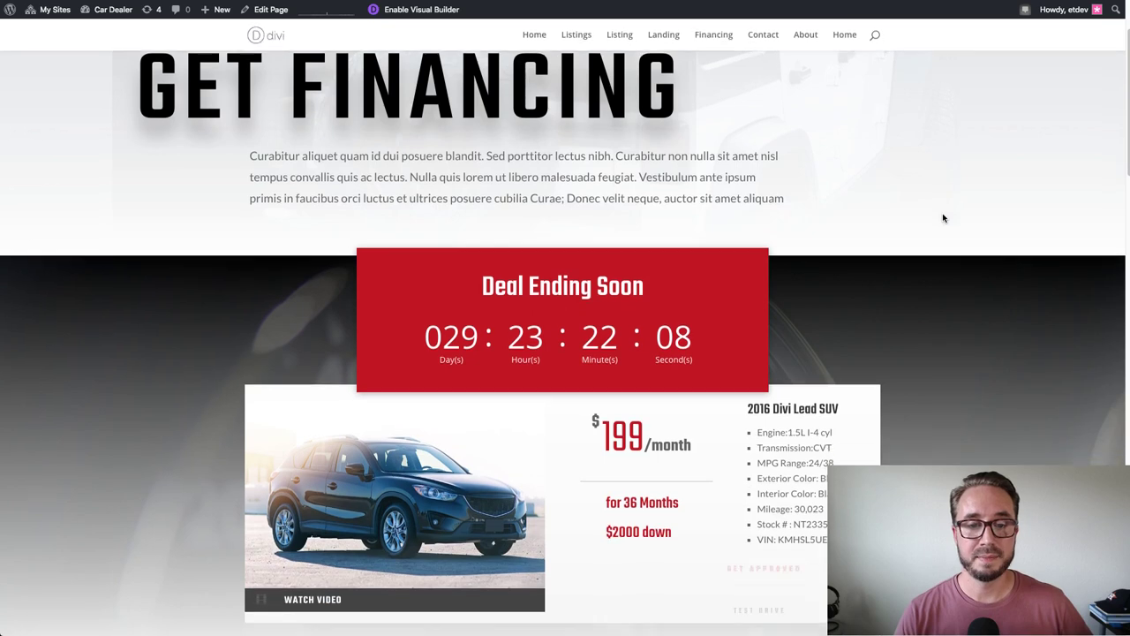
{"action": "scroll", "coordinate": [944, 217], "scroll_direction": "down", "scroll_amount": 5}
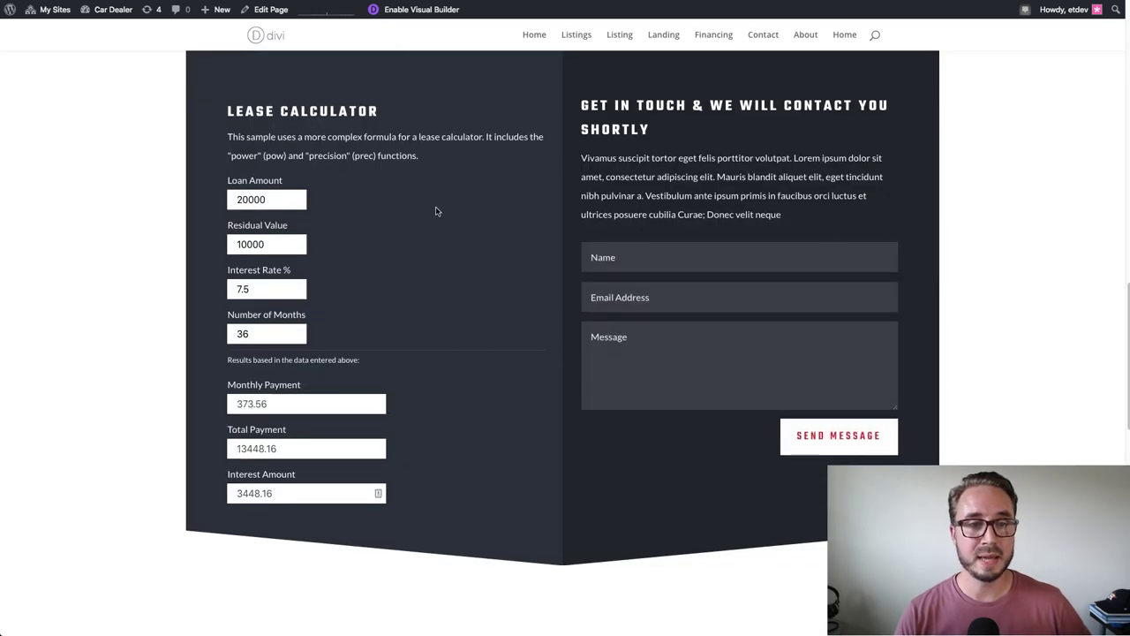